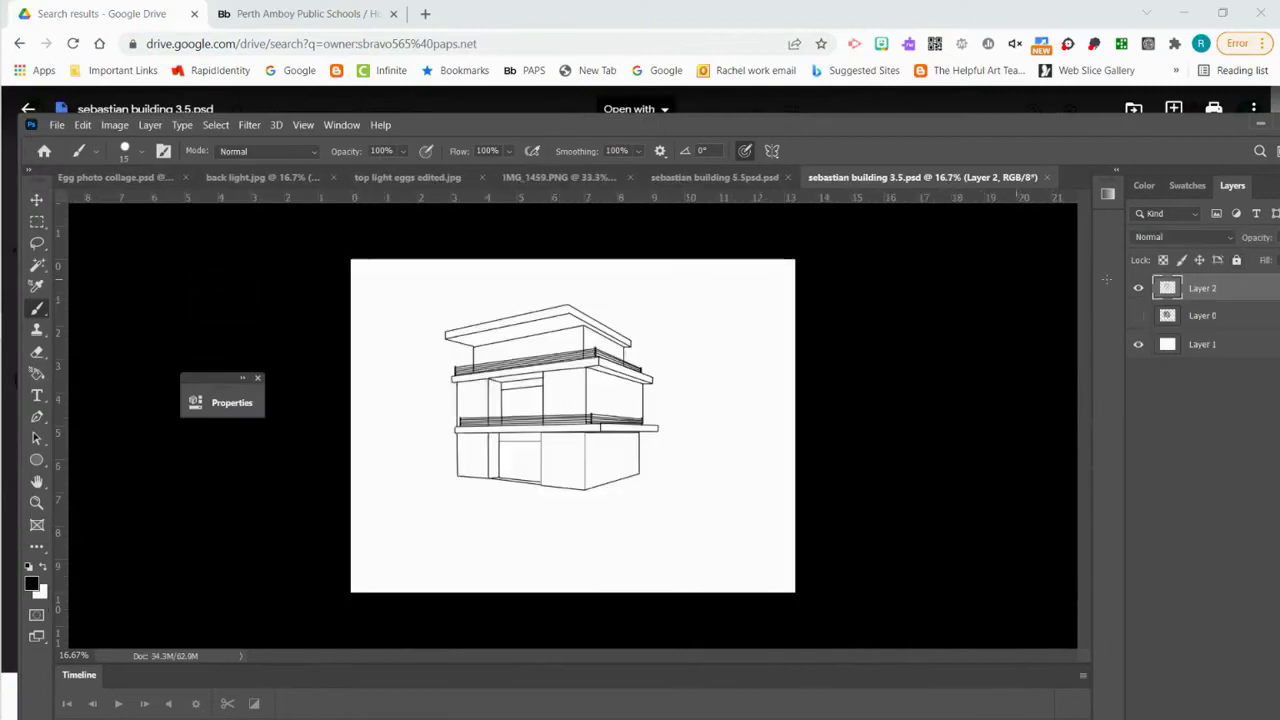
# Step: Hide the line drawing on Layer 2, show the block building photo on Layer 0, and raise the photo's opacity to 100%
pyautogui.click(1139, 315)
pyautogui.click(1140, 289)
pyautogui.moveTo(1131, 124); pyautogui.dragTo(1055, 134)
pyautogui.click(1137, 328)
pyautogui.click(1227, 327)
pyautogui.click(1236, 247)
pyautogui.moveTo(1207, 268); pyautogui.dragTo(1250, 268)
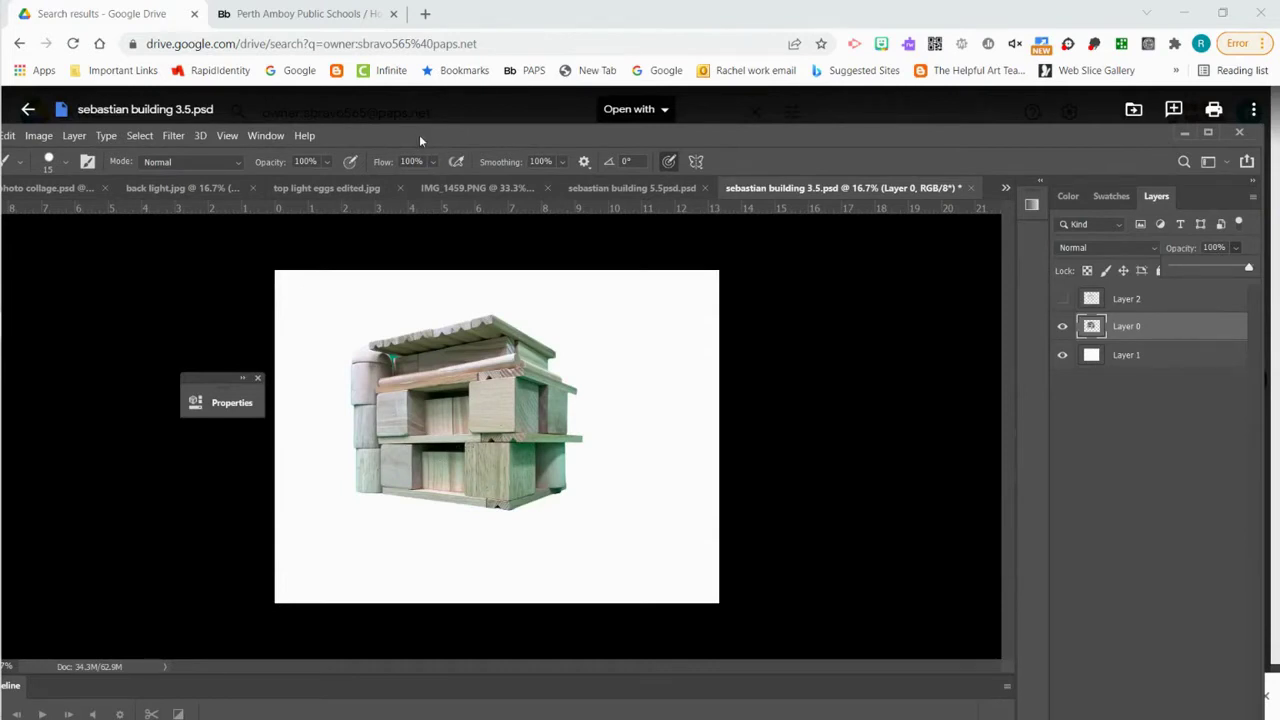
# Step: Open the Black & White adjustment for the block building photo on Layer 0
pyautogui.moveTo(419, 134); pyautogui.dragTo(485, 128)
pyautogui.click(105, 130)
pyautogui.moveTo(140, 169)
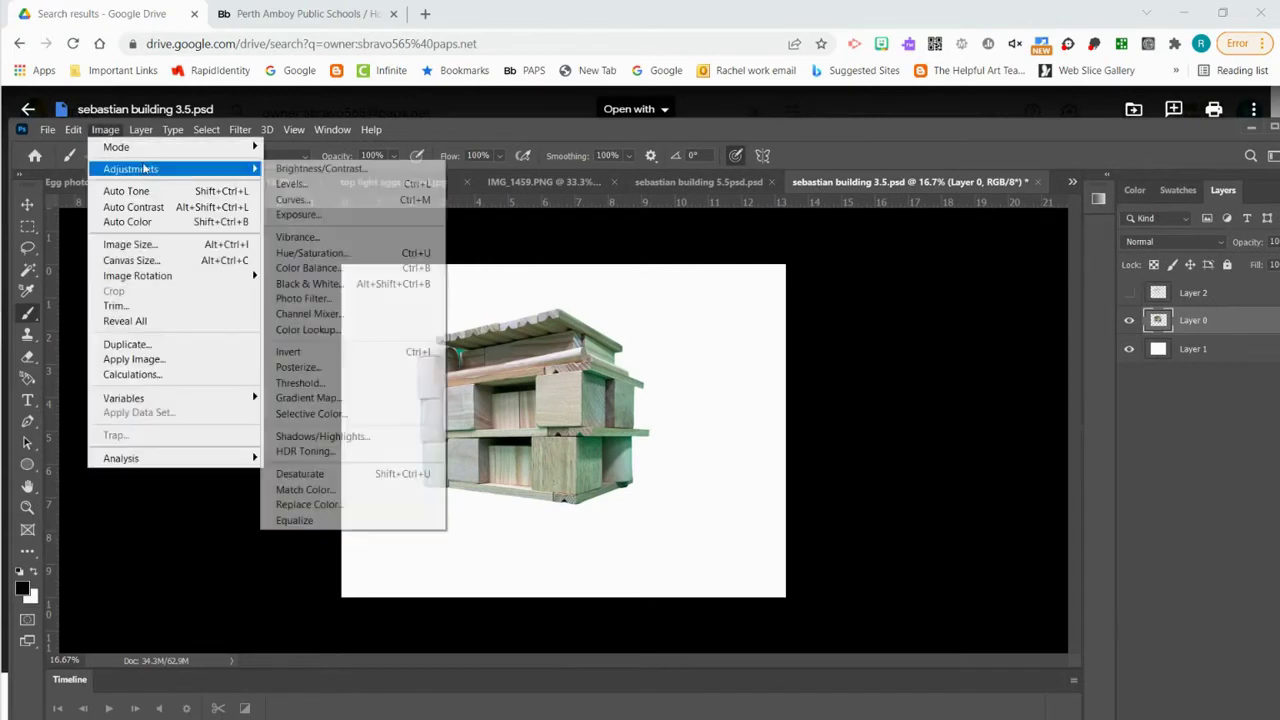
pyautogui.click(350, 284)
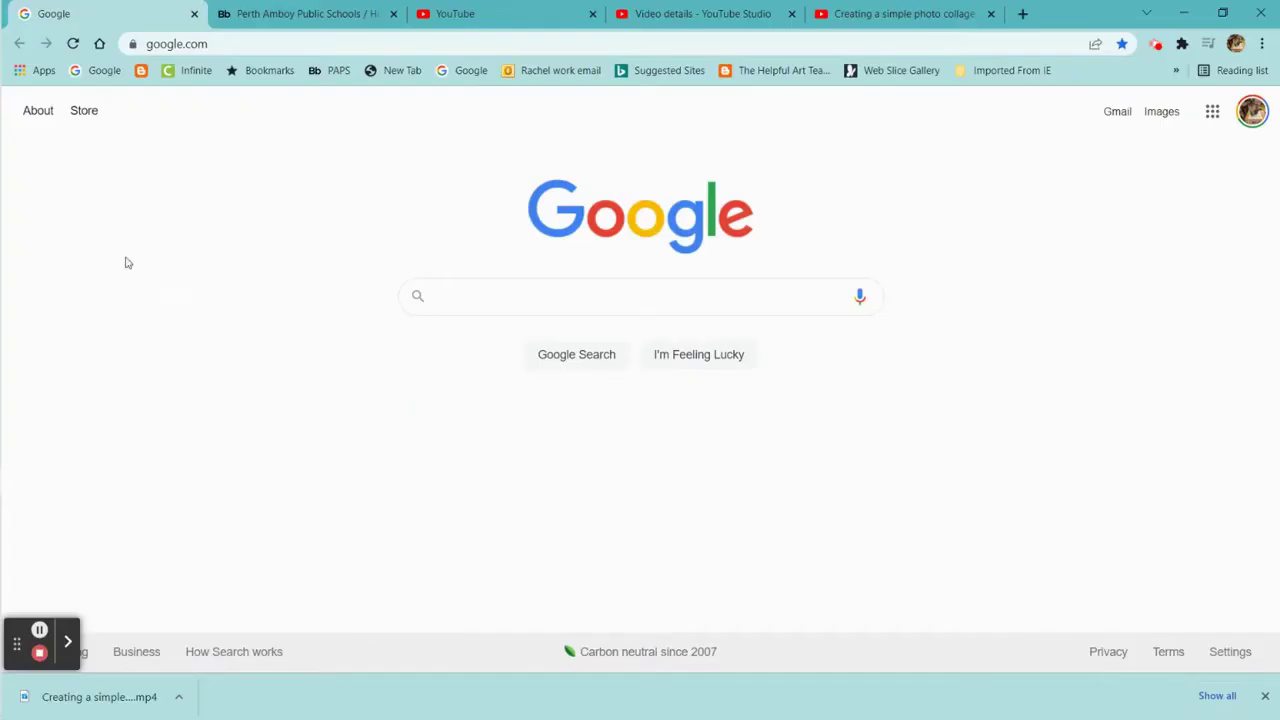
# Step: Switch to Photoshop and open the photo IMG_1459 from the Downloads folder
pyautogui.moveTo(3, 363)
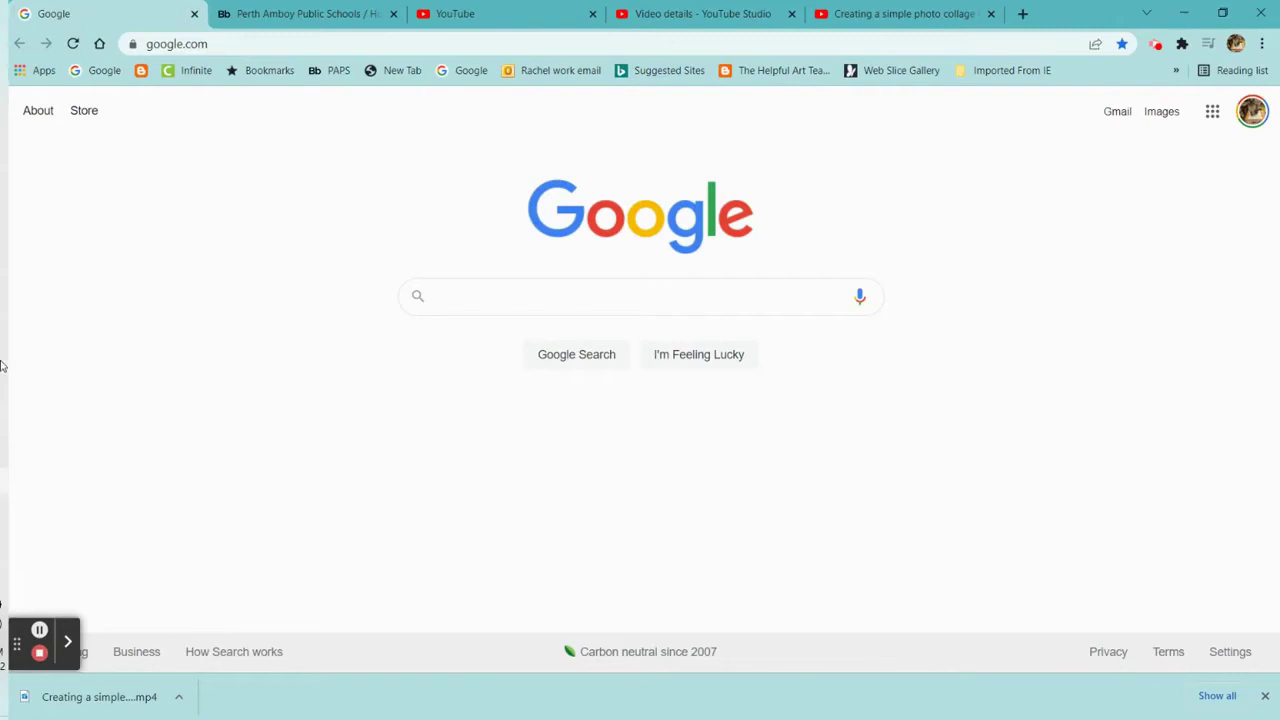
pyautogui.click(26, 324)
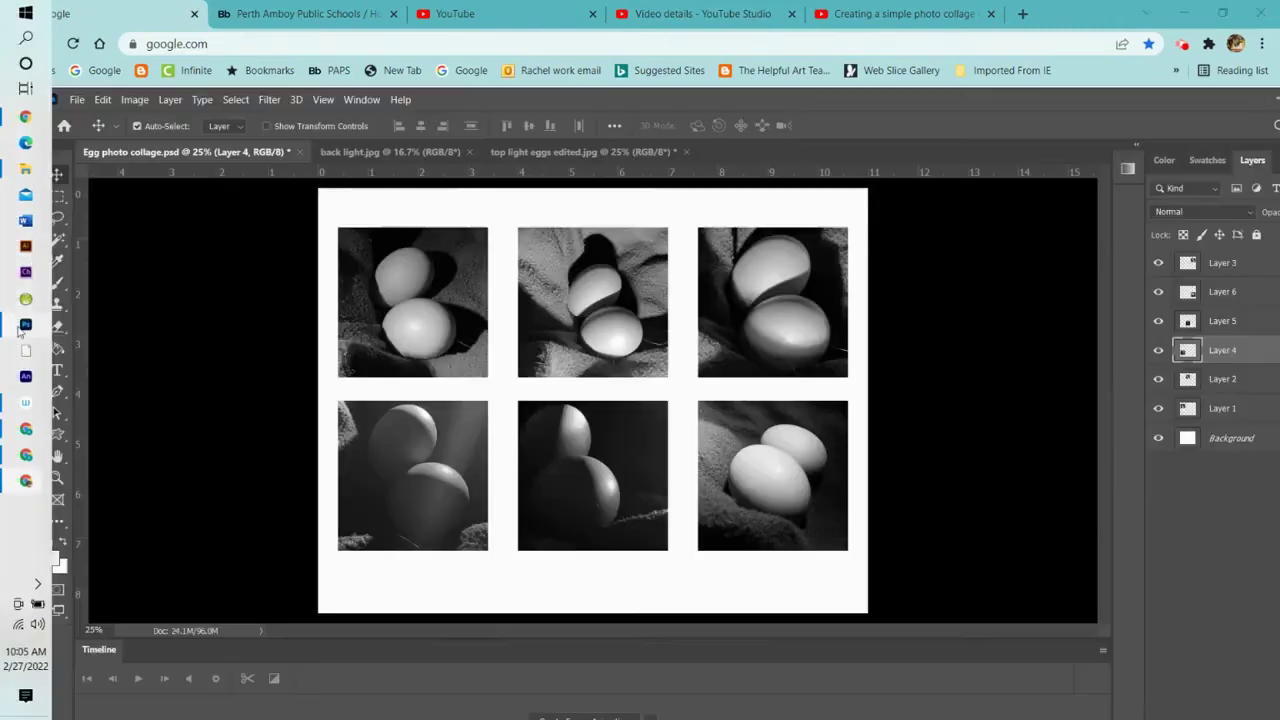
pyautogui.click(84, 102)
pyautogui.click(100, 131)
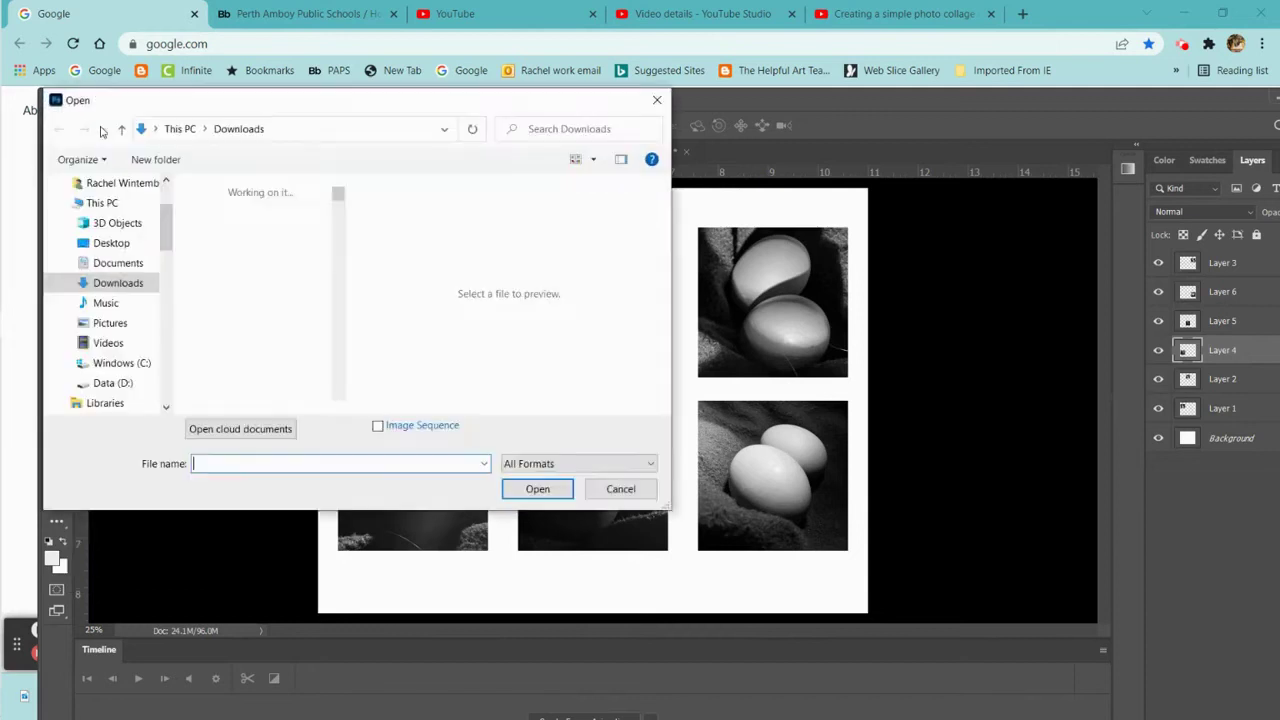
pyautogui.click(223, 238)
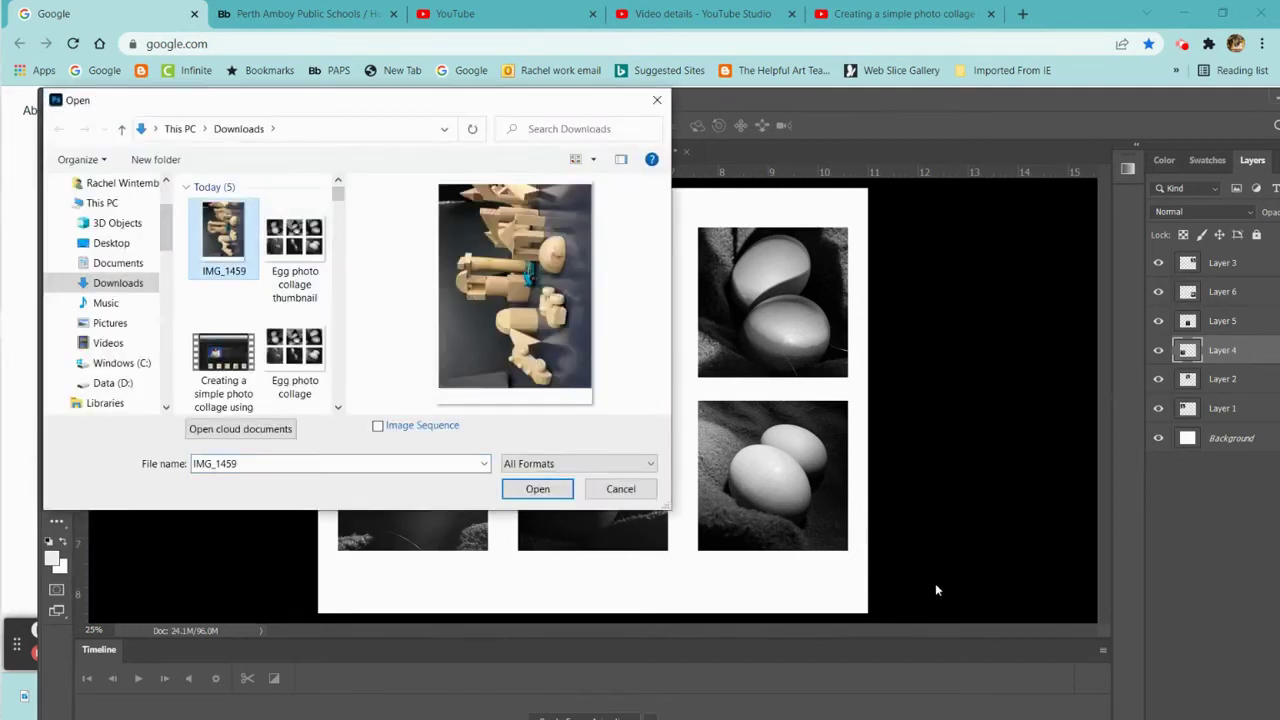
pyautogui.click(549, 487)
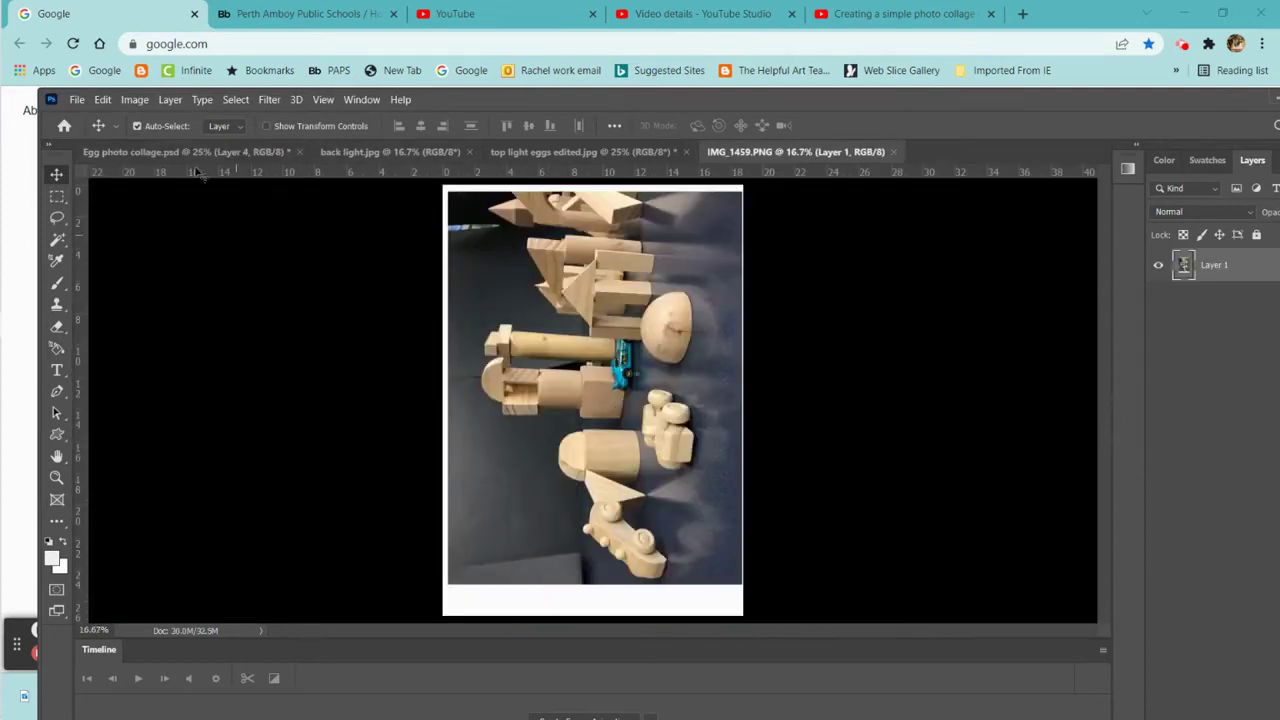
# Step: Rotate the wooden blocks image 90° clockwise
pyautogui.click(137, 101)
pyautogui.moveTo(160, 143)
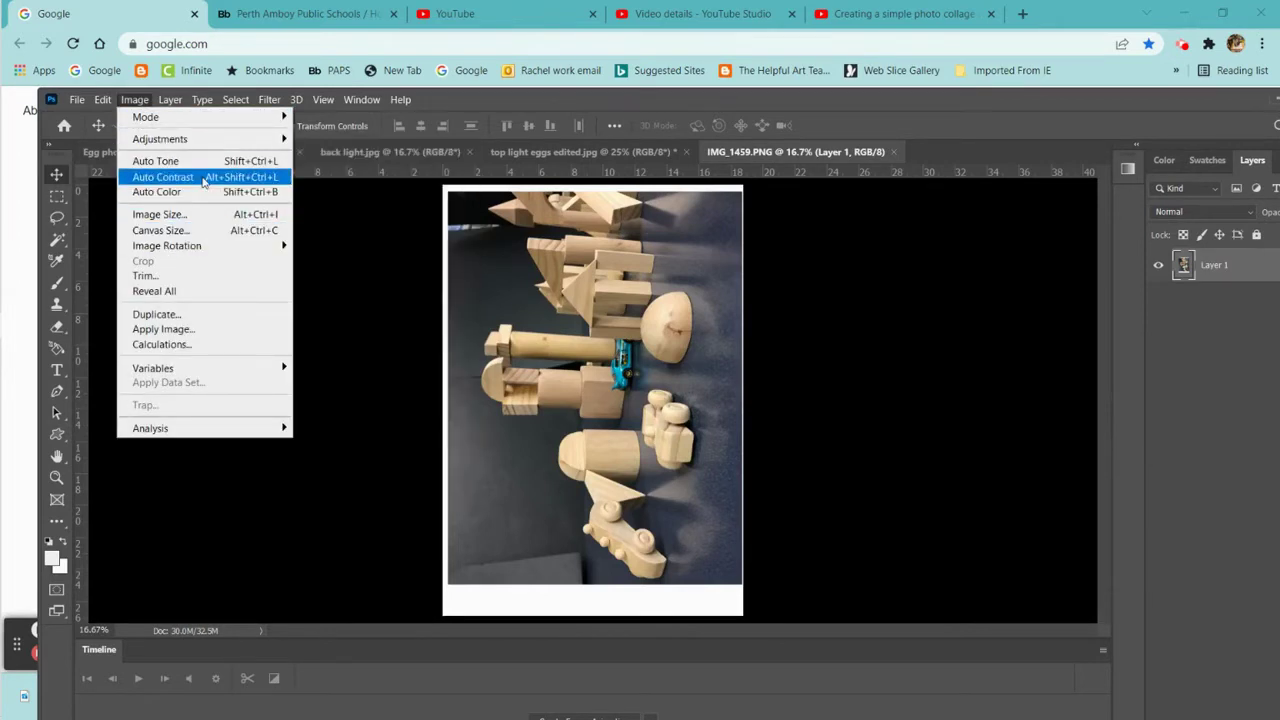
pyautogui.moveTo(204, 247)
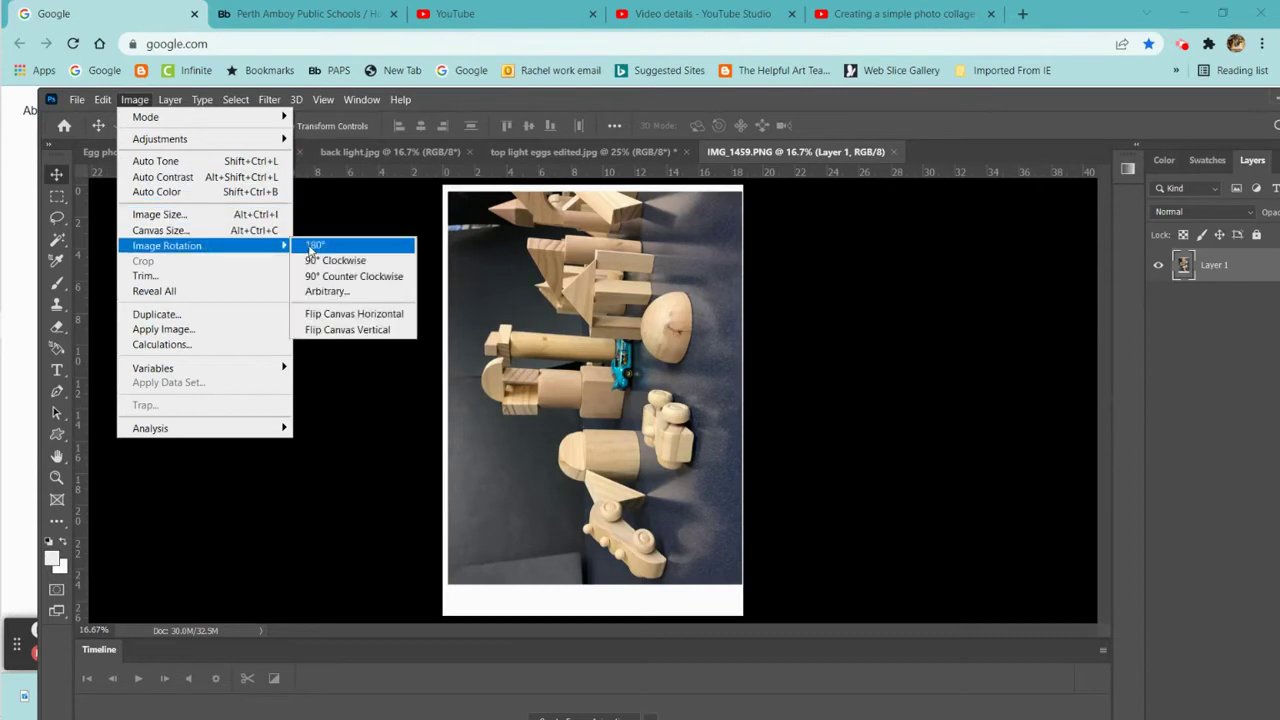
pyautogui.click(338, 260)
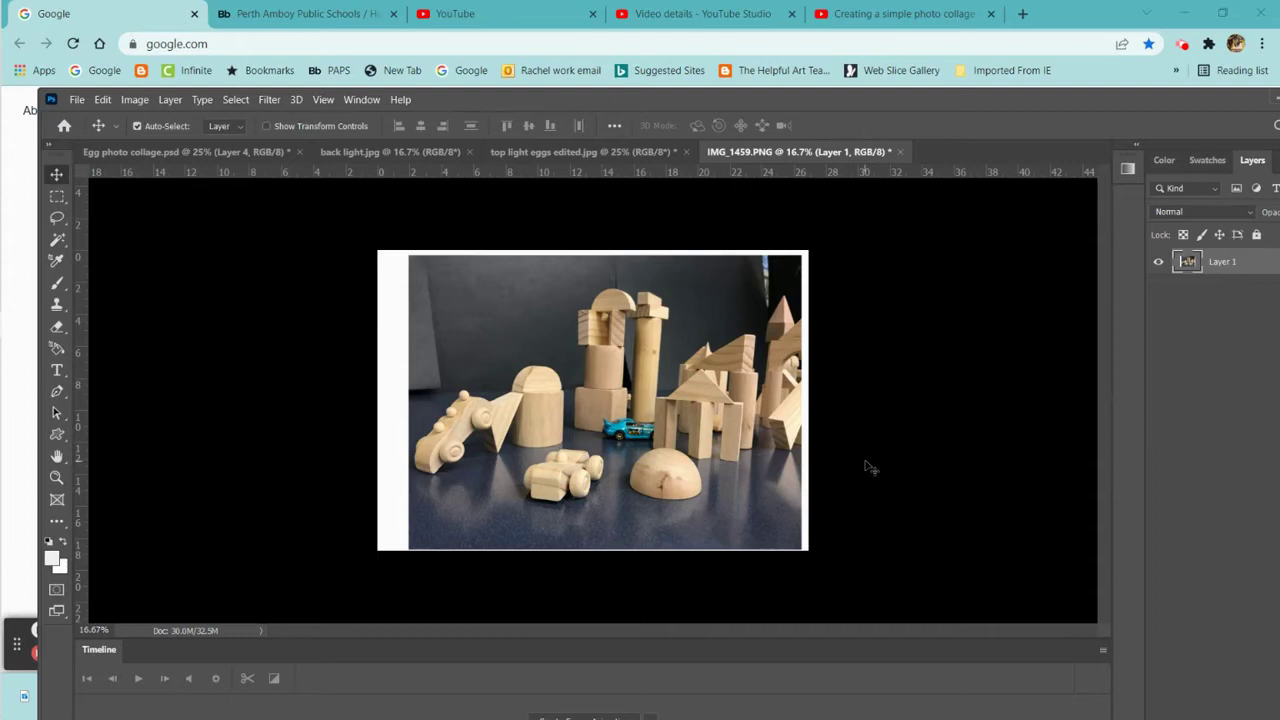
# Step: Add a new empty layer above the blocks photo with the default name, Normal mode and 100% opacity
pyautogui.moveTo(1022, 104); pyautogui.dragTo(995, 104)
pyautogui.click(150, 101)
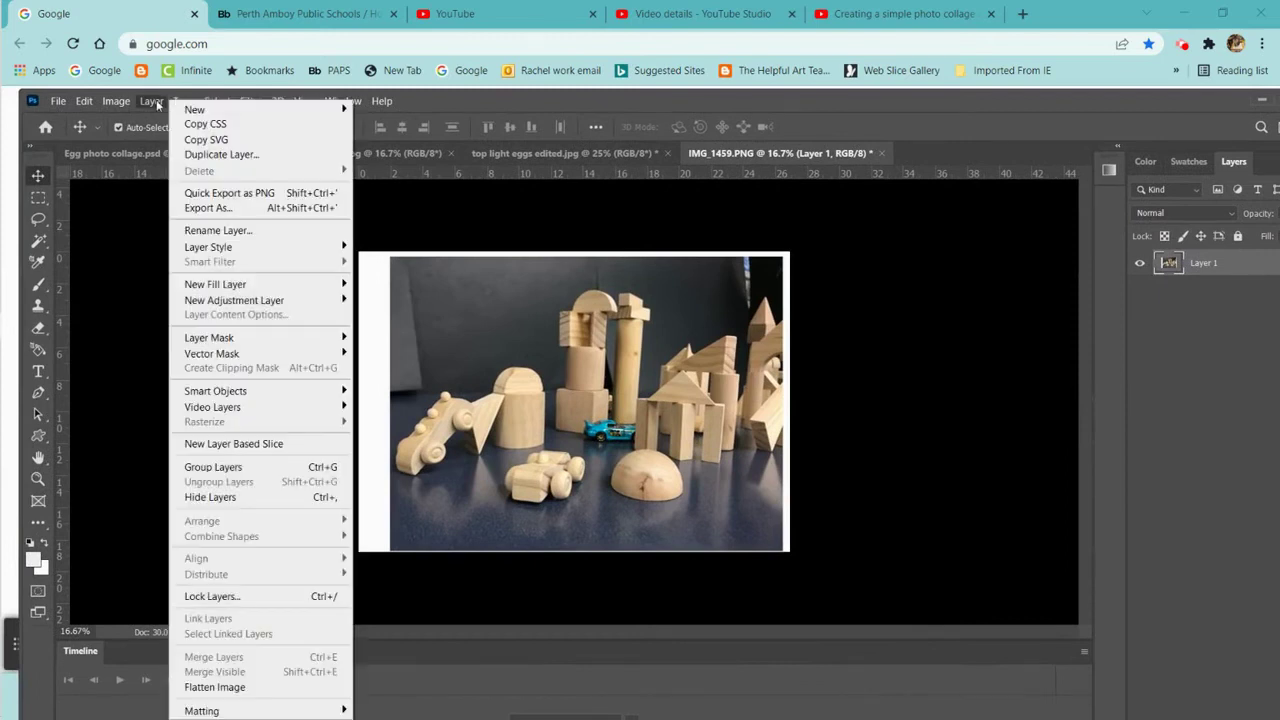
pyautogui.moveTo(222, 112)
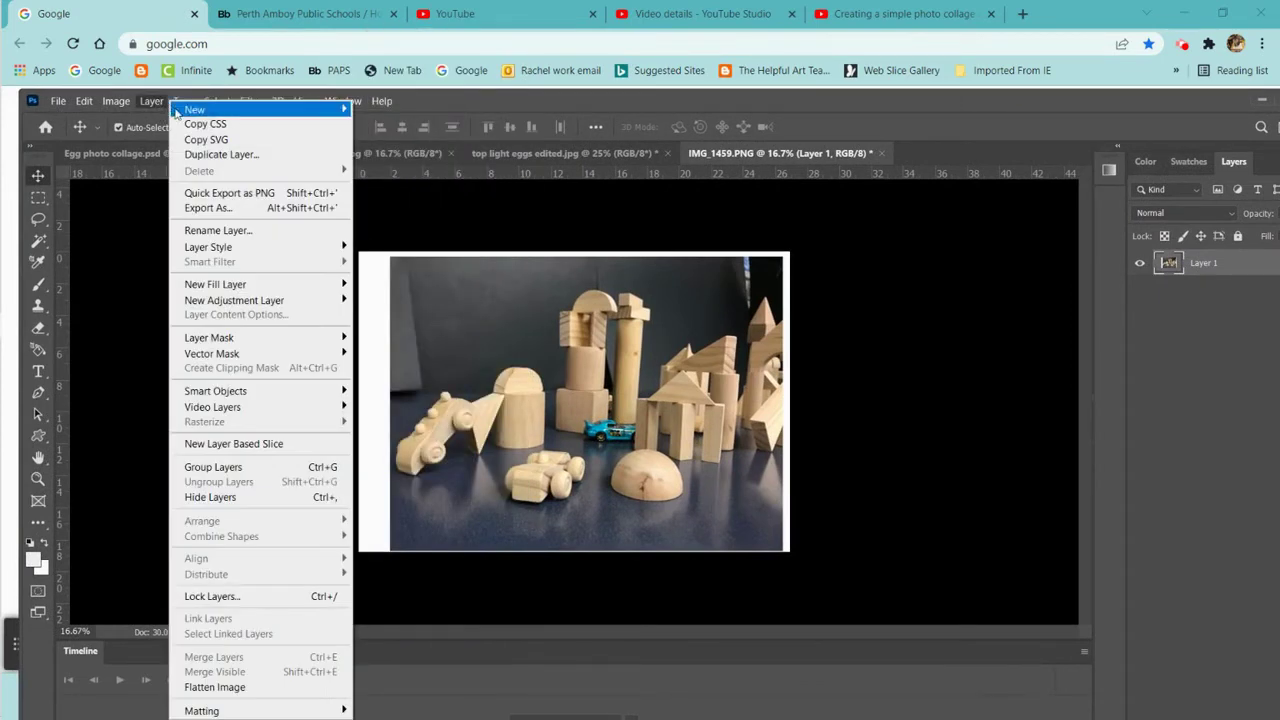
pyautogui.click(393, 108)
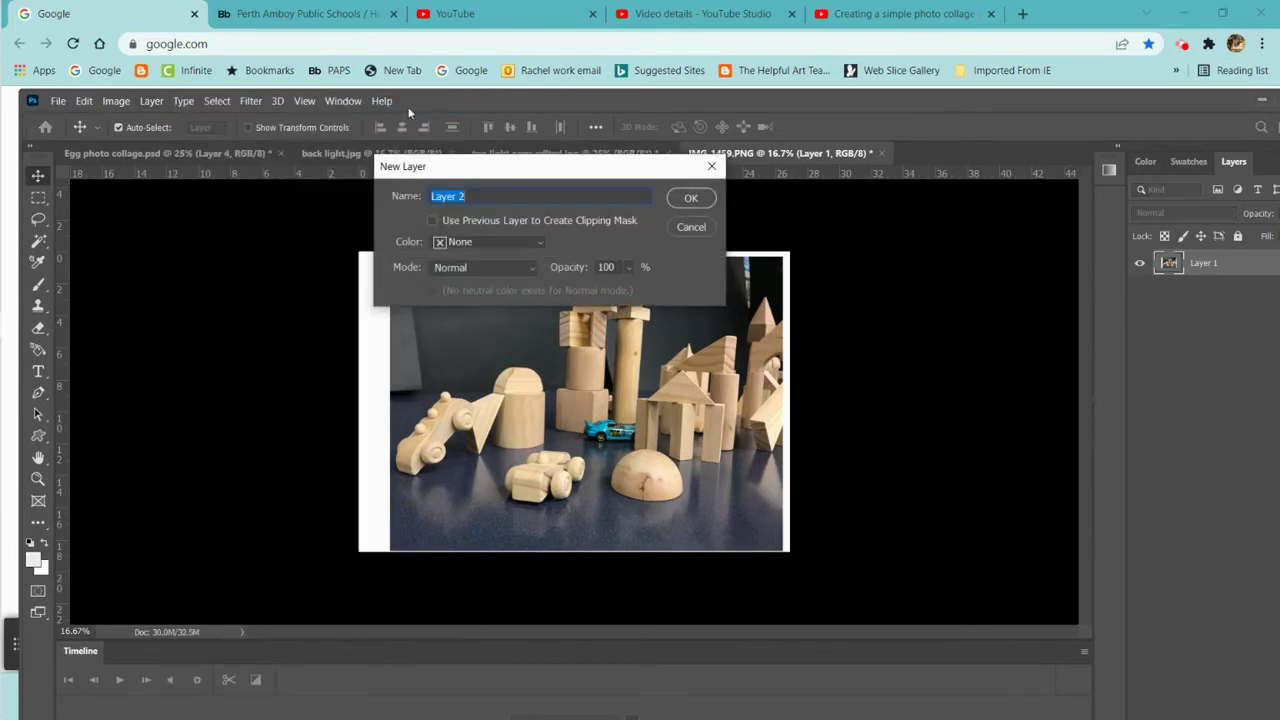
pyautogui.click(689, 201)
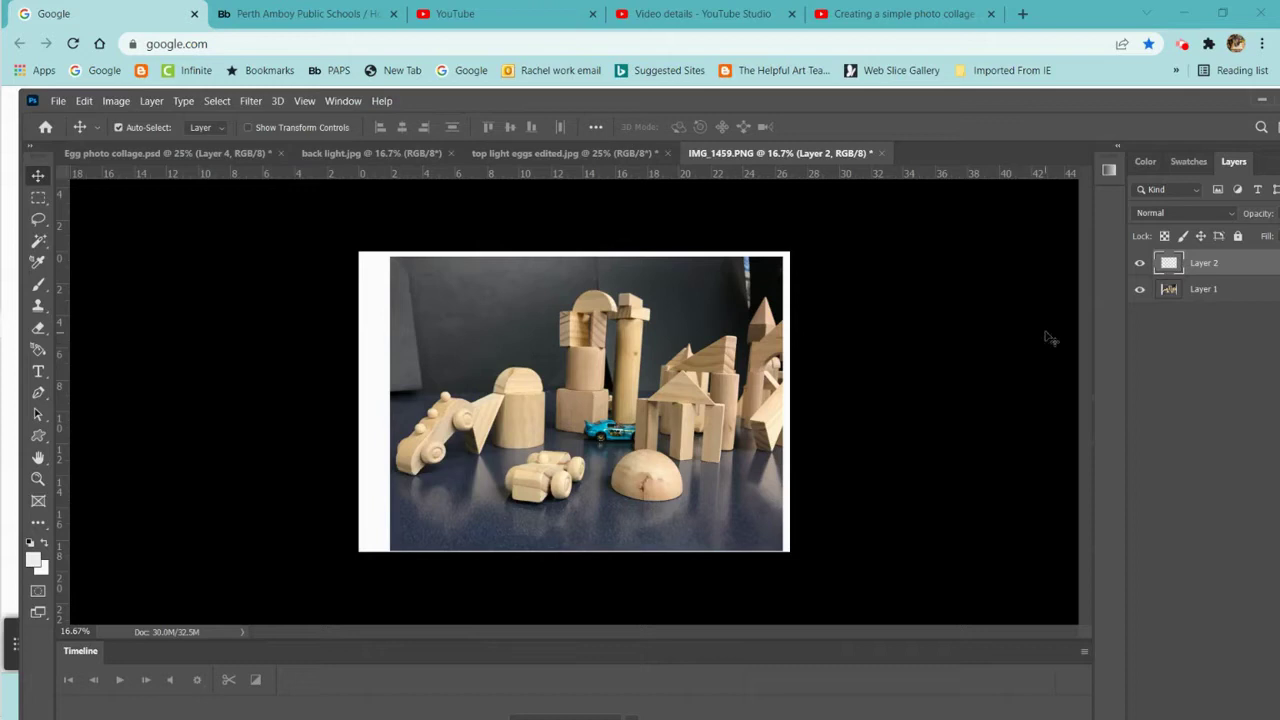
# Step: Lower the opacity of the blocks photo on Layer 1 to 77%
pyautogui.moveTo(1076, 103); pyautogui.dragTo(1008, 110)
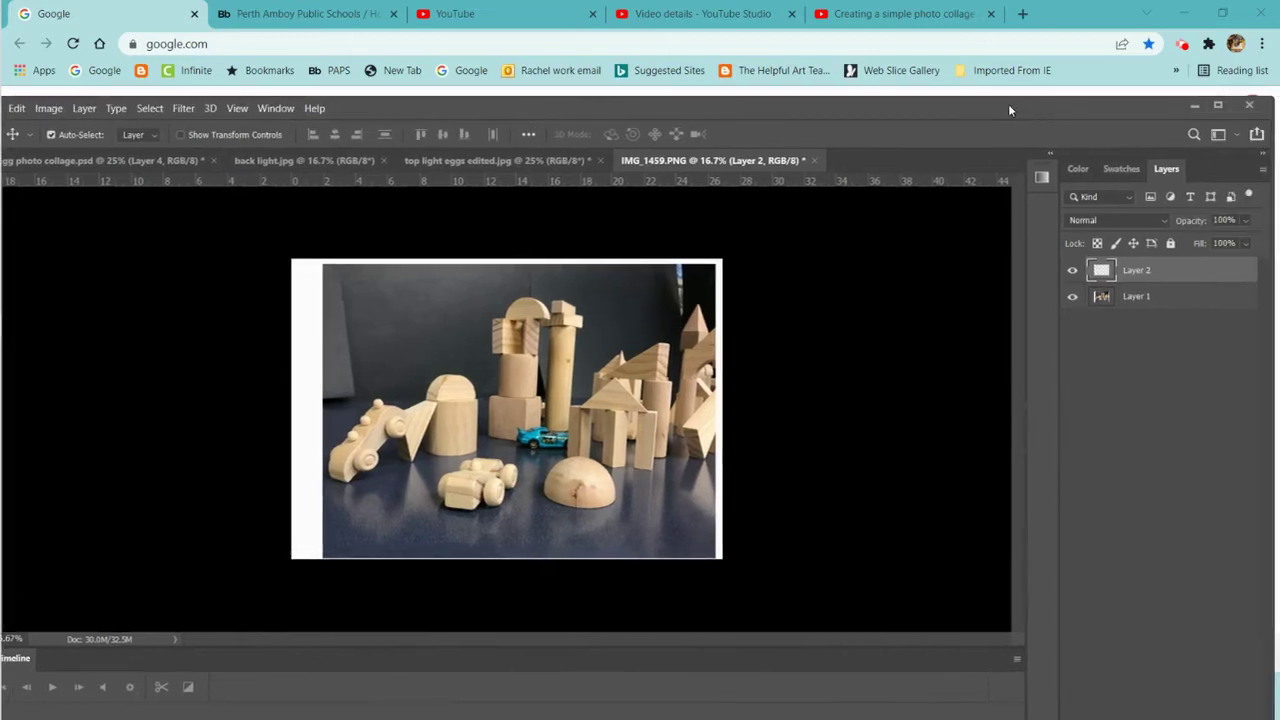
pyautogui.click(1146, 297)
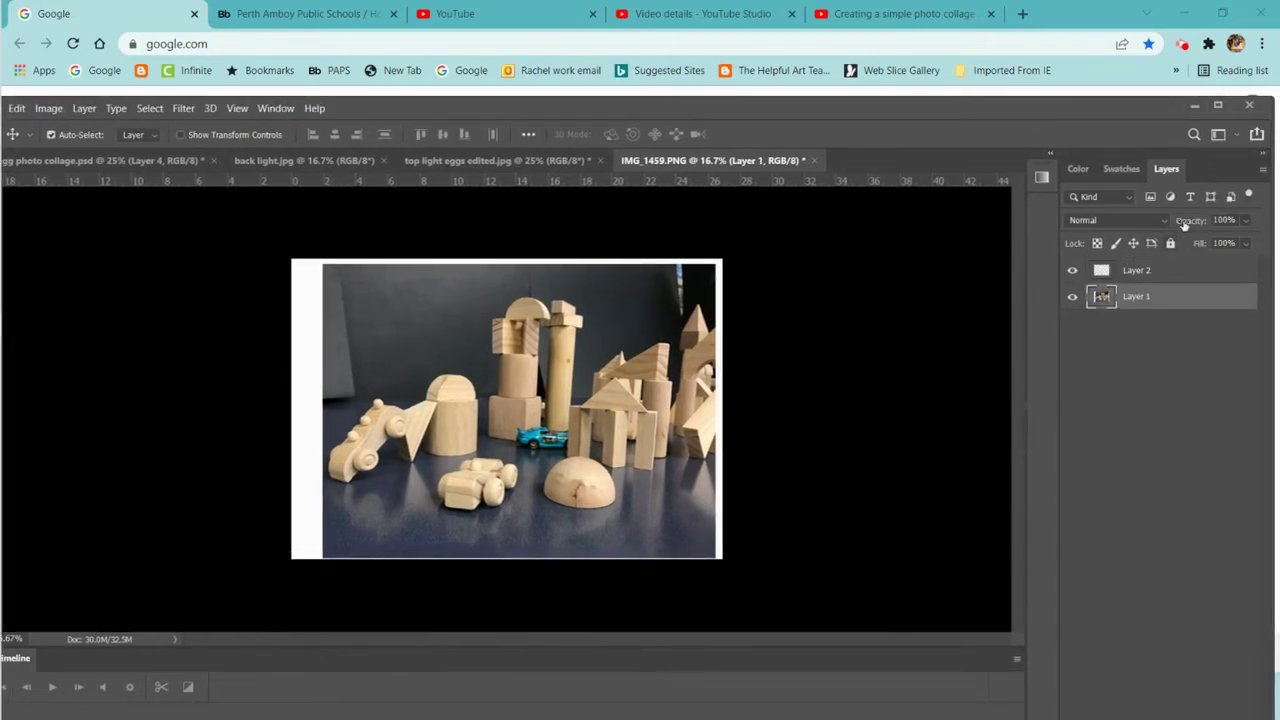
pyautogui.click(1246, 221)
pyautogui.moveTo(1228, 240); pyautogui.dragTo(1240, 240)
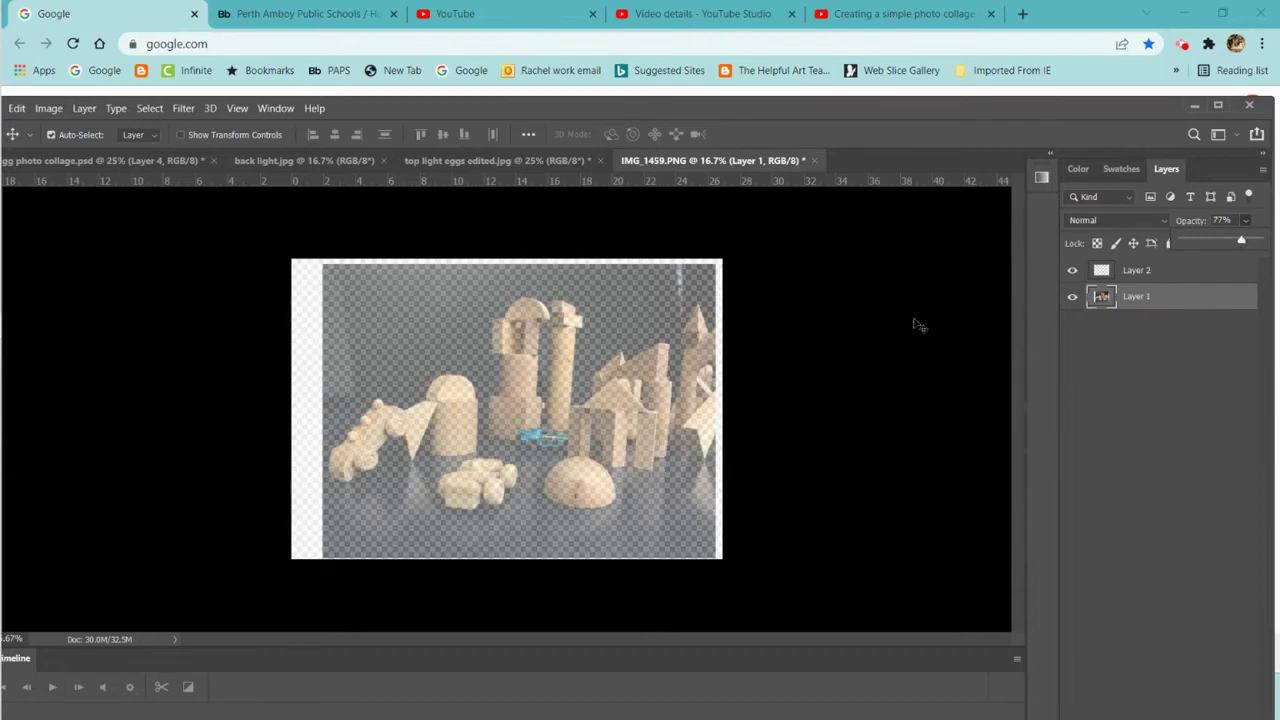
# Step: Create another new layer with default settings and move it beneath the blocks photo layer
pyautogui.click(85, 108)
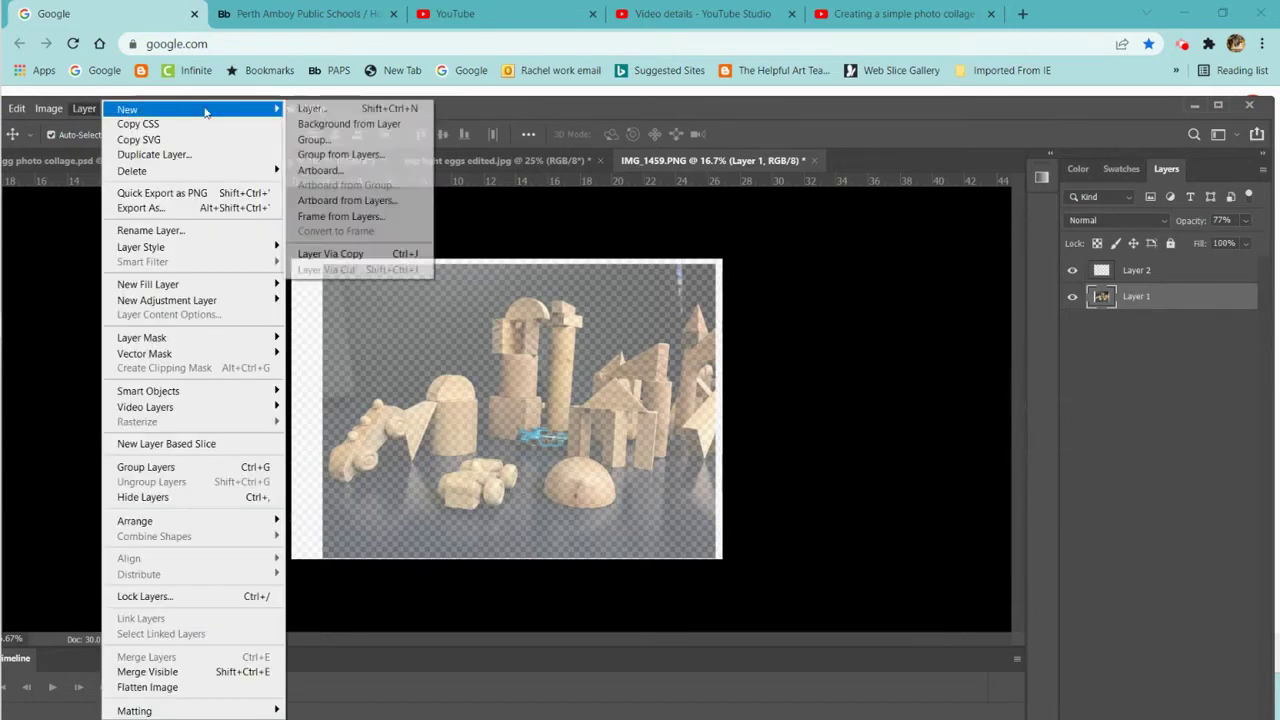
pyautogui.click(311, 108)
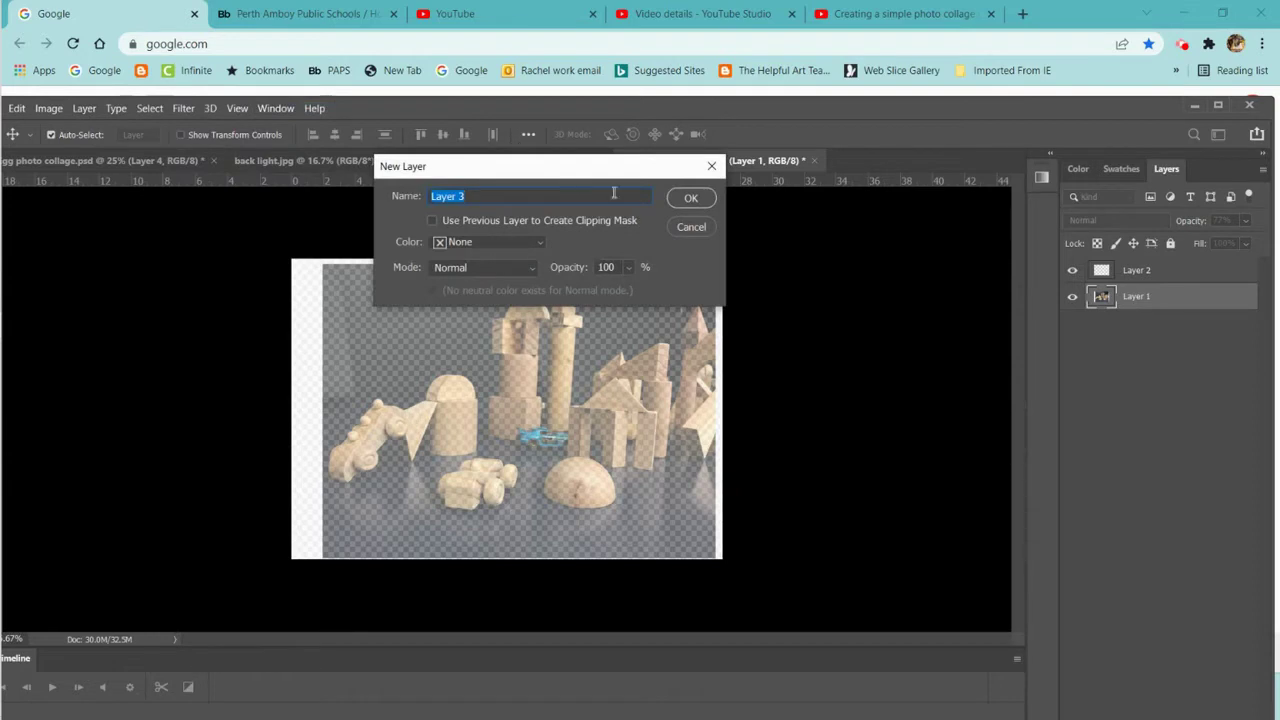
pyautogui.click(703, 197)
pyautogui.moveTo(1150, 296); pyautogui.dragTo(1158, 378)
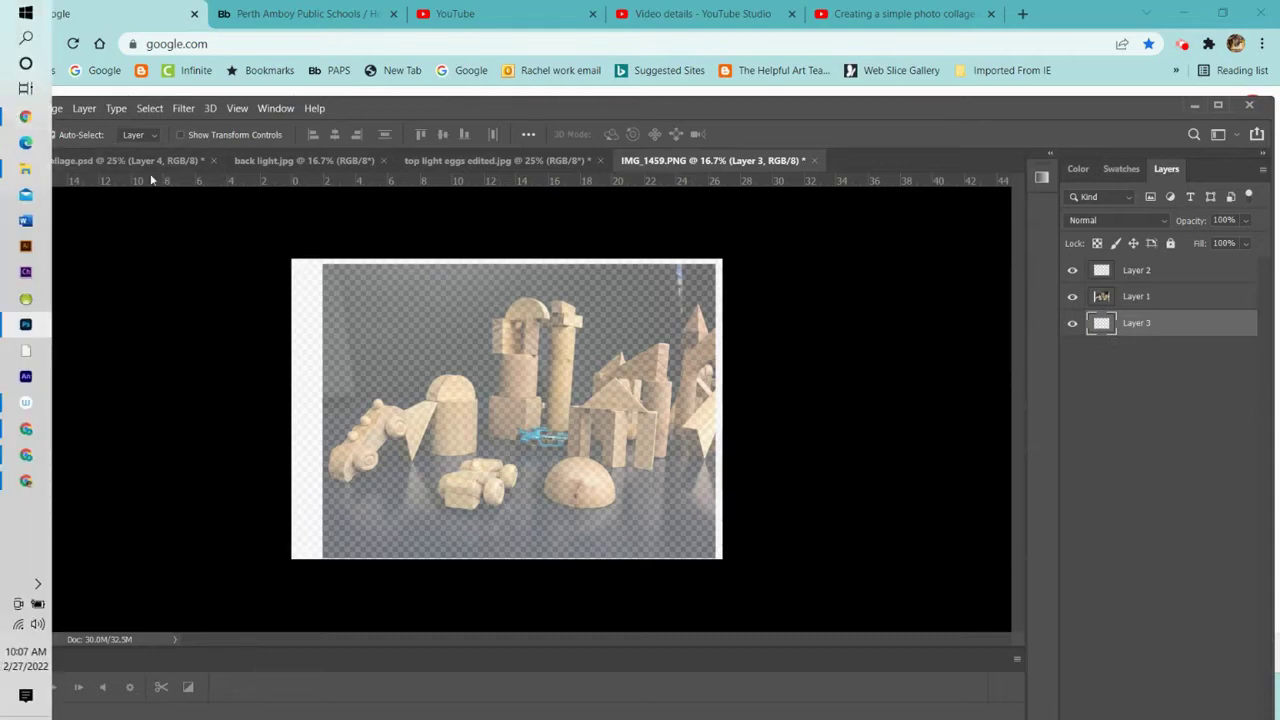
# Step: Fill the bottom layer with White in Normal mode at 100% opacity
pyautogui.click(19, 109)
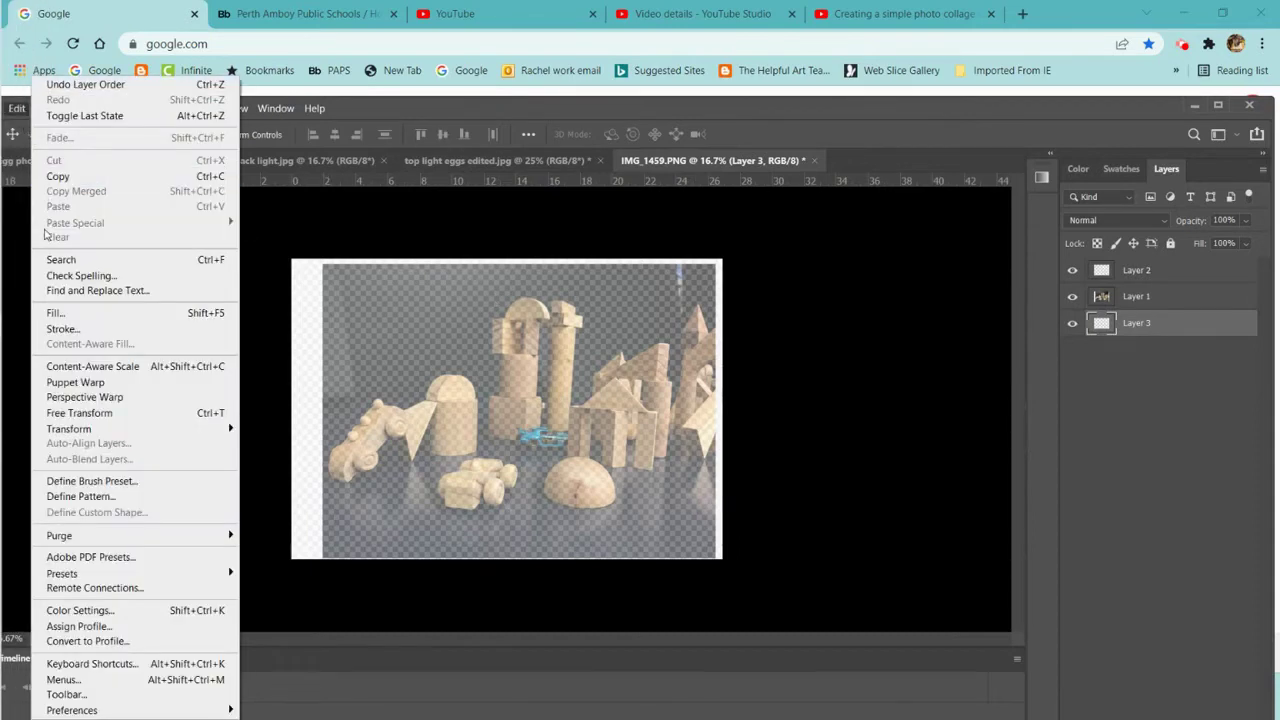
pyautogui.click(93, 313)
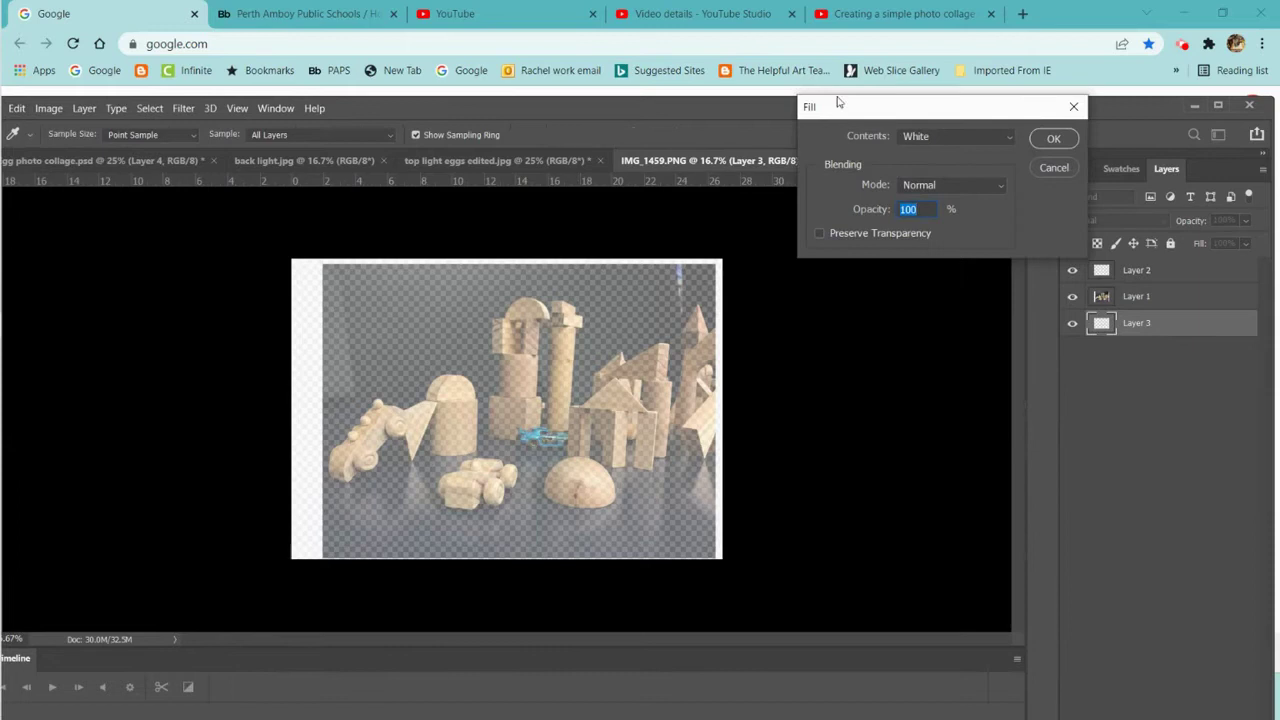
pyautogui.click(995, 141)
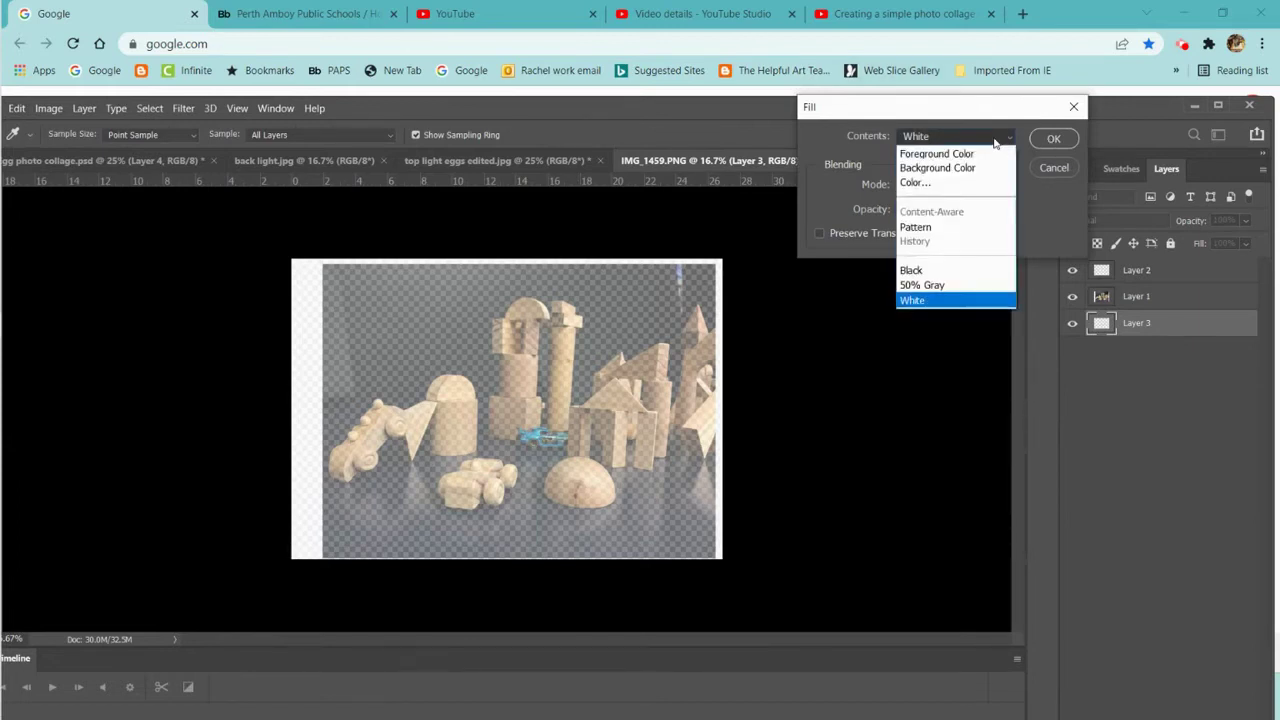
pyautogui.click(1070, 140)
pyautogui.click(1054, 138)
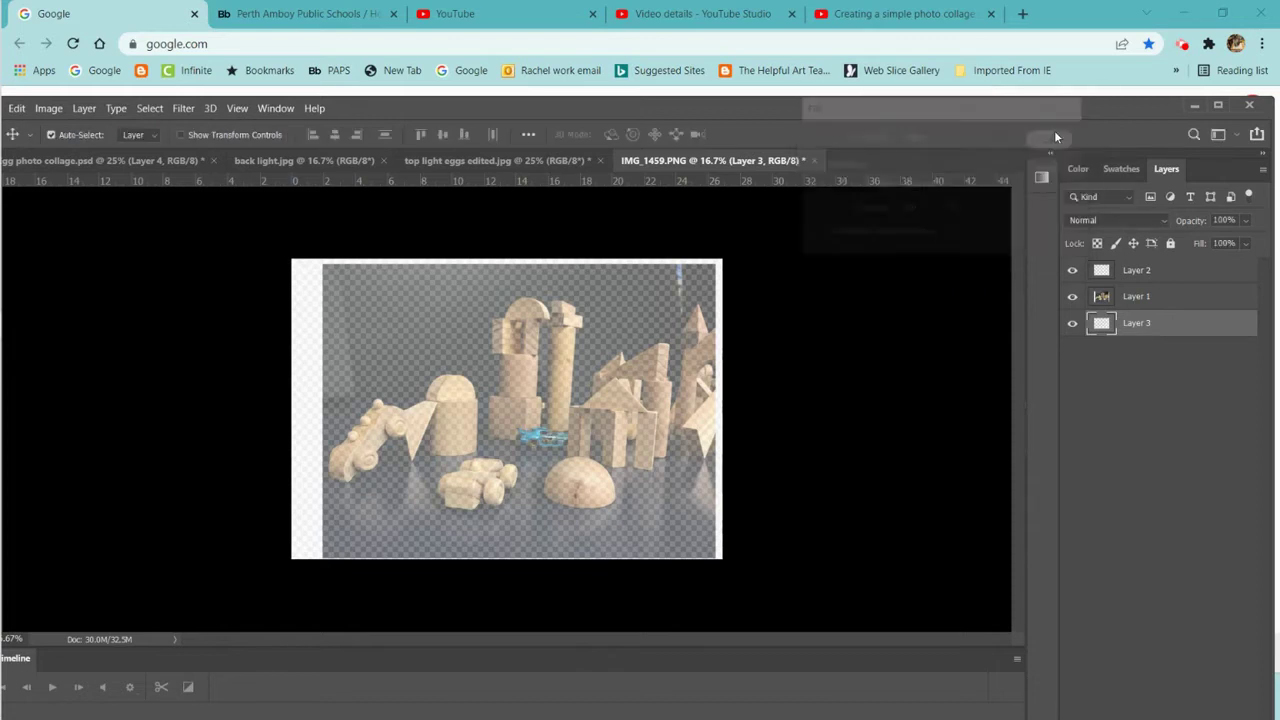
# Step: Set the opacity of the blocks photo on Layer 1 to 58%
pyautogui.click(1163, 300)
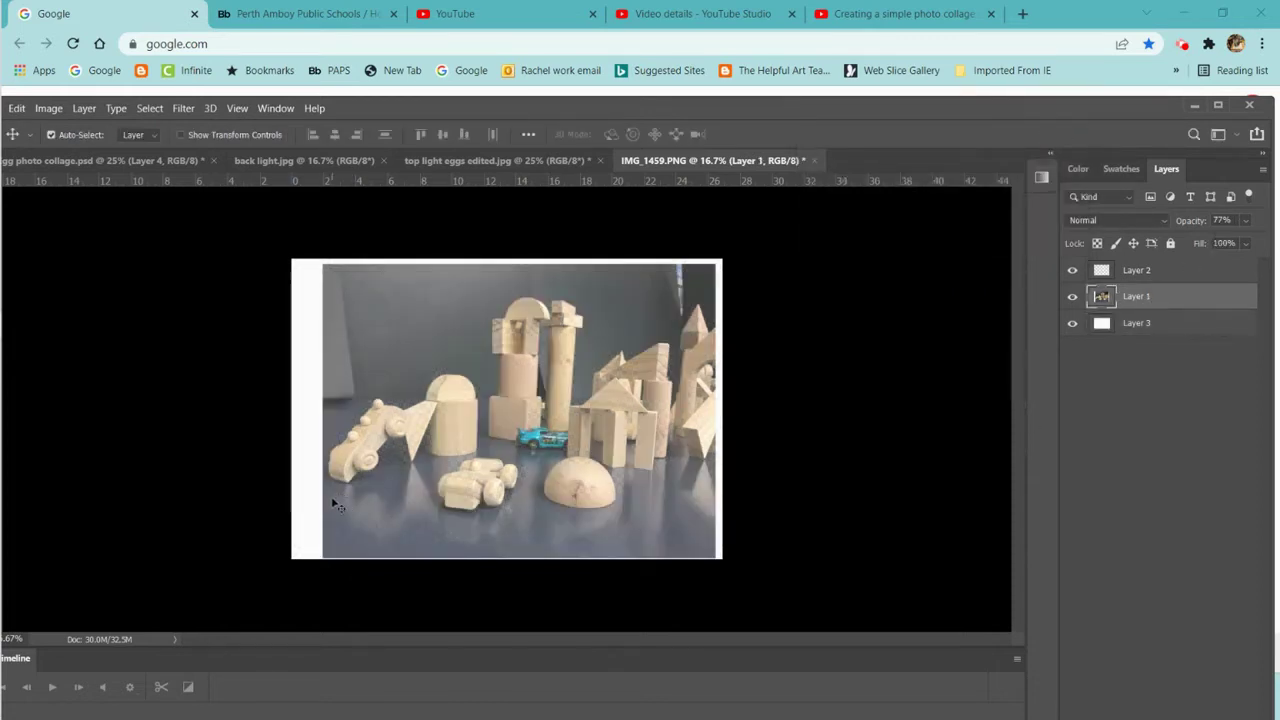
pyautogui.click(1246, 221)
pyautogui.moveTo(1230, 242); pyautogui.dragTo(1227, 242)
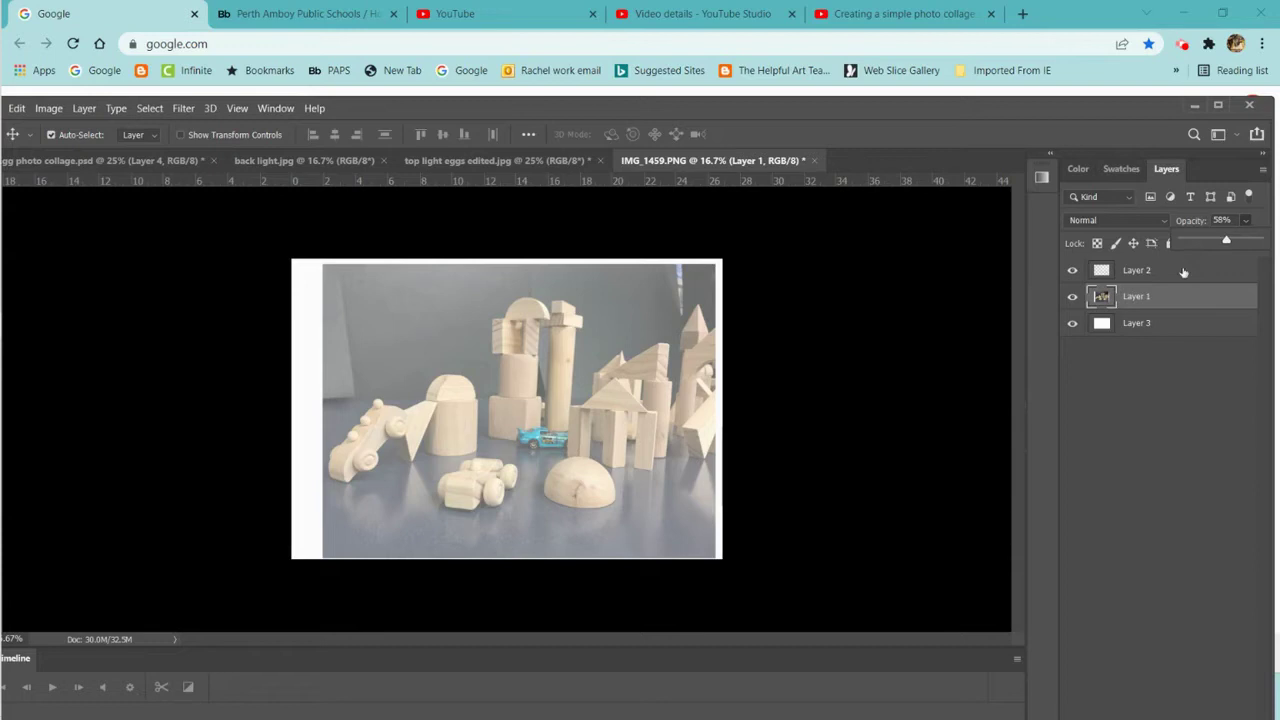
pyautogui.click(1155, 403)
# Step: Fully lock the blocks photo on Layer 1 and make the empty Layer 2 active
pyautogui.click(1140, 297)
pyautogui.click(1170, 243)
pyautogui.click(1149, 269)
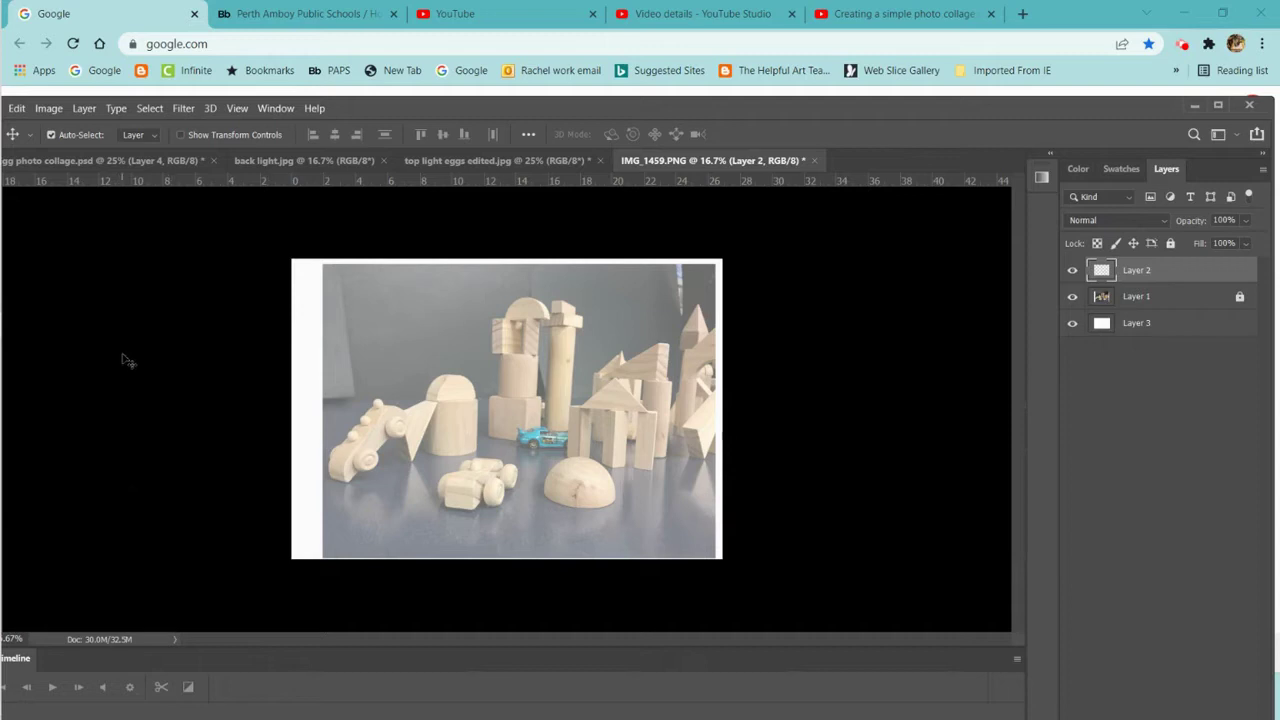
# Step: Draw a rectangular marquee selection around the triangular-roofed block building, the half dome and the blue toy car at 33.3% zoom
pyautogui.moveTo(614, 106); pyautogui.dragTo(743, 108)
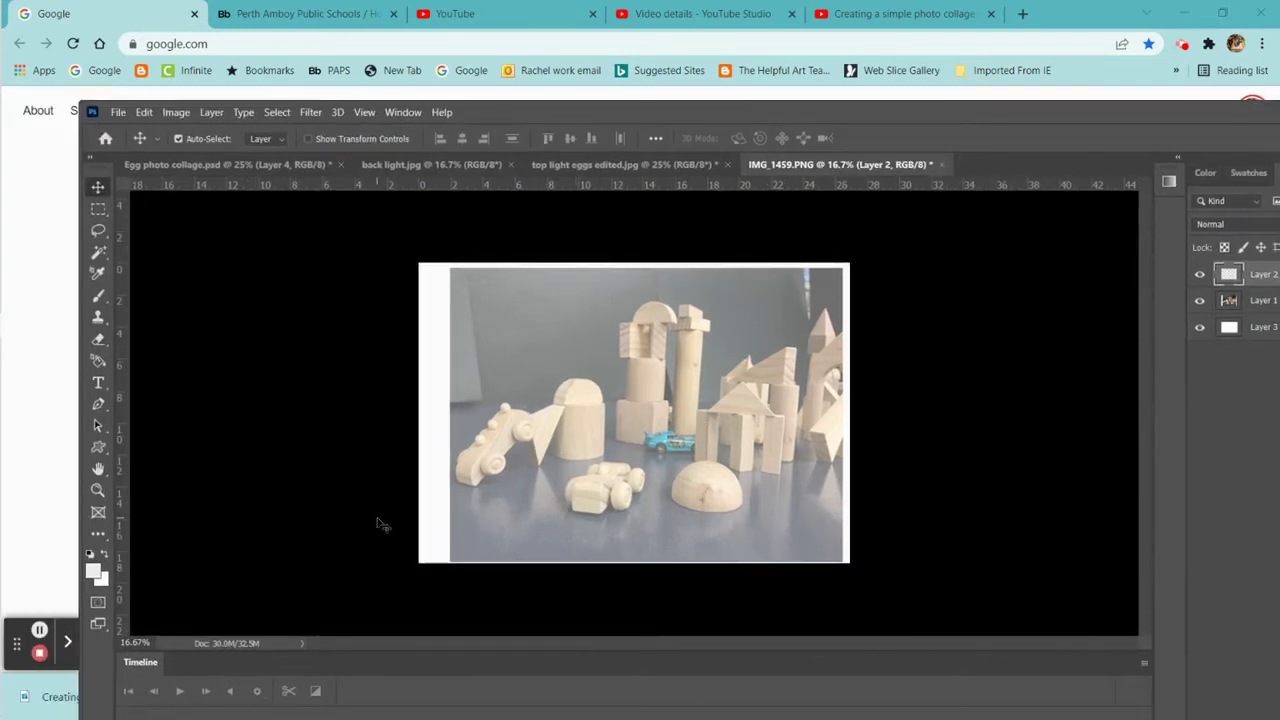
pyautogui.click(97, 210)
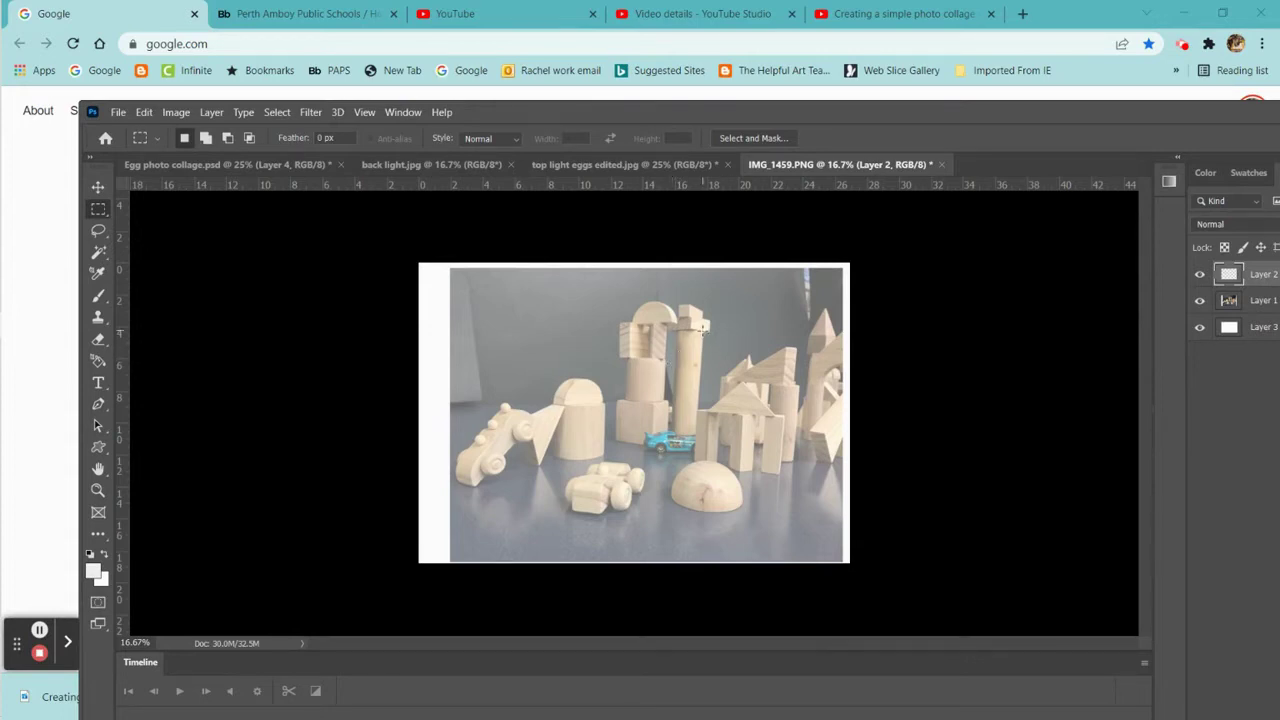
pyautogui.click(97, 490)
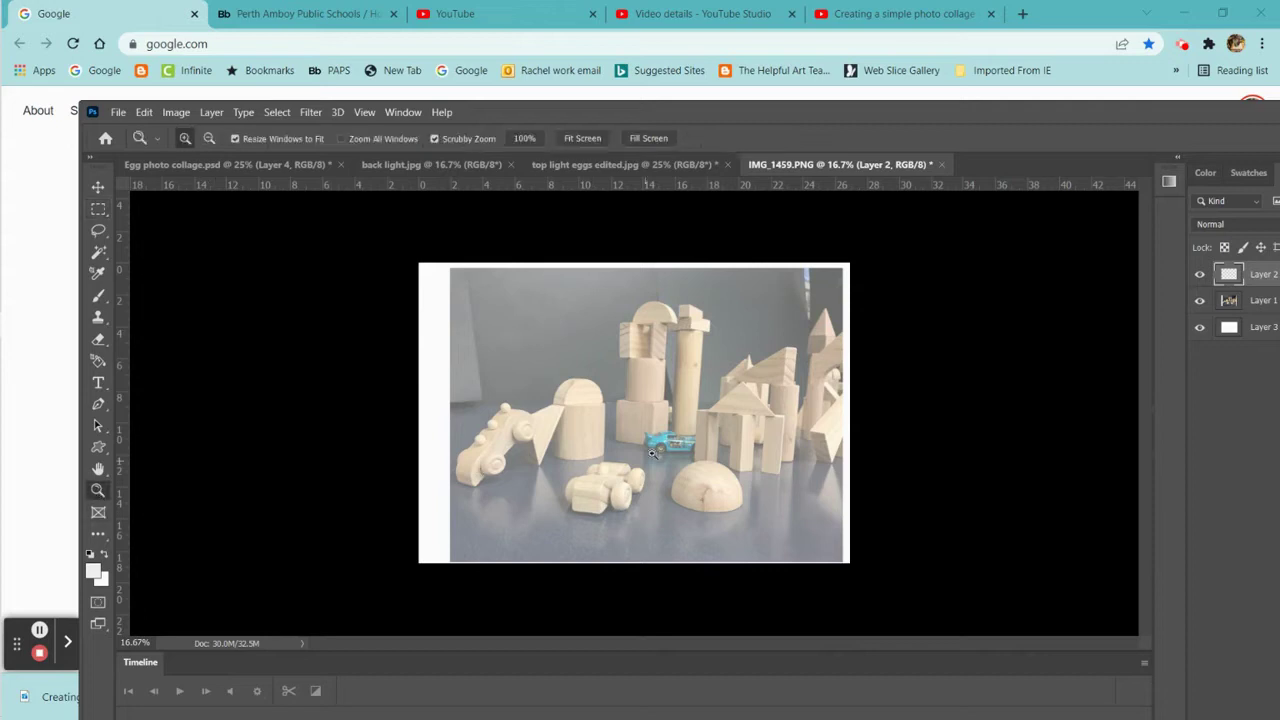
pyautogui.click(778, 435)
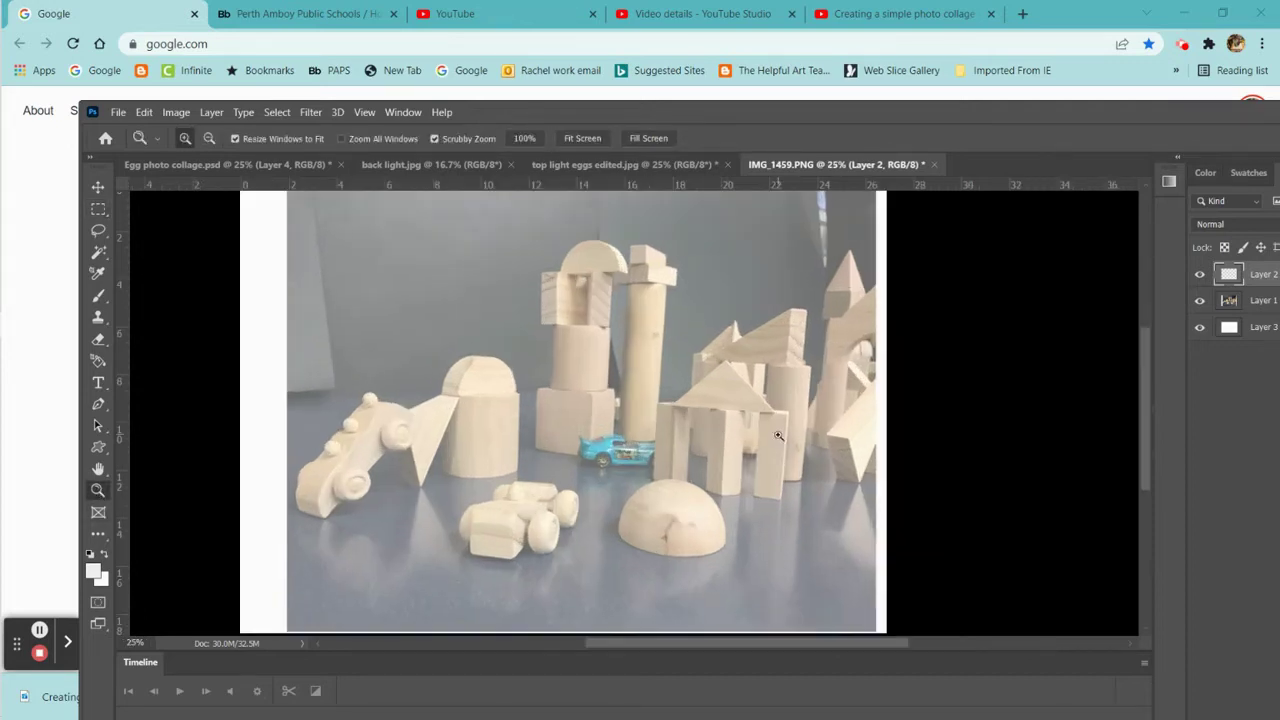
pyautogui.click(832, 472)
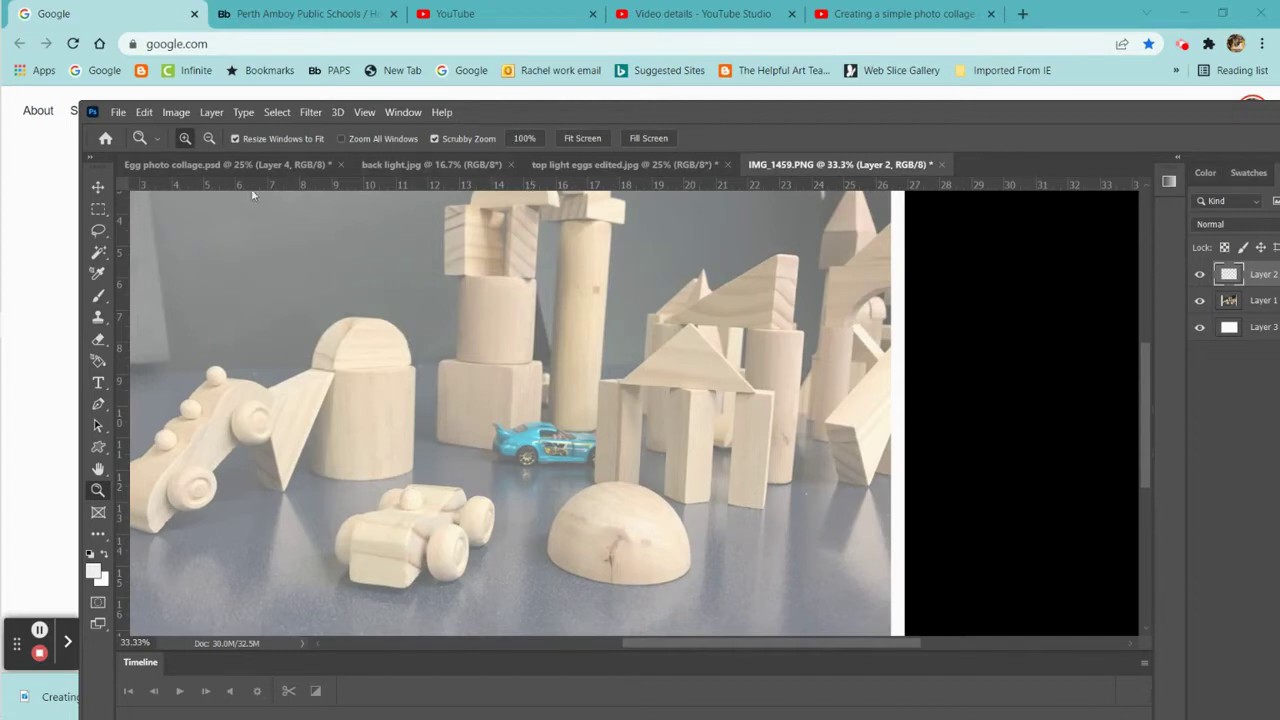
pyautogui.click(98, 210)
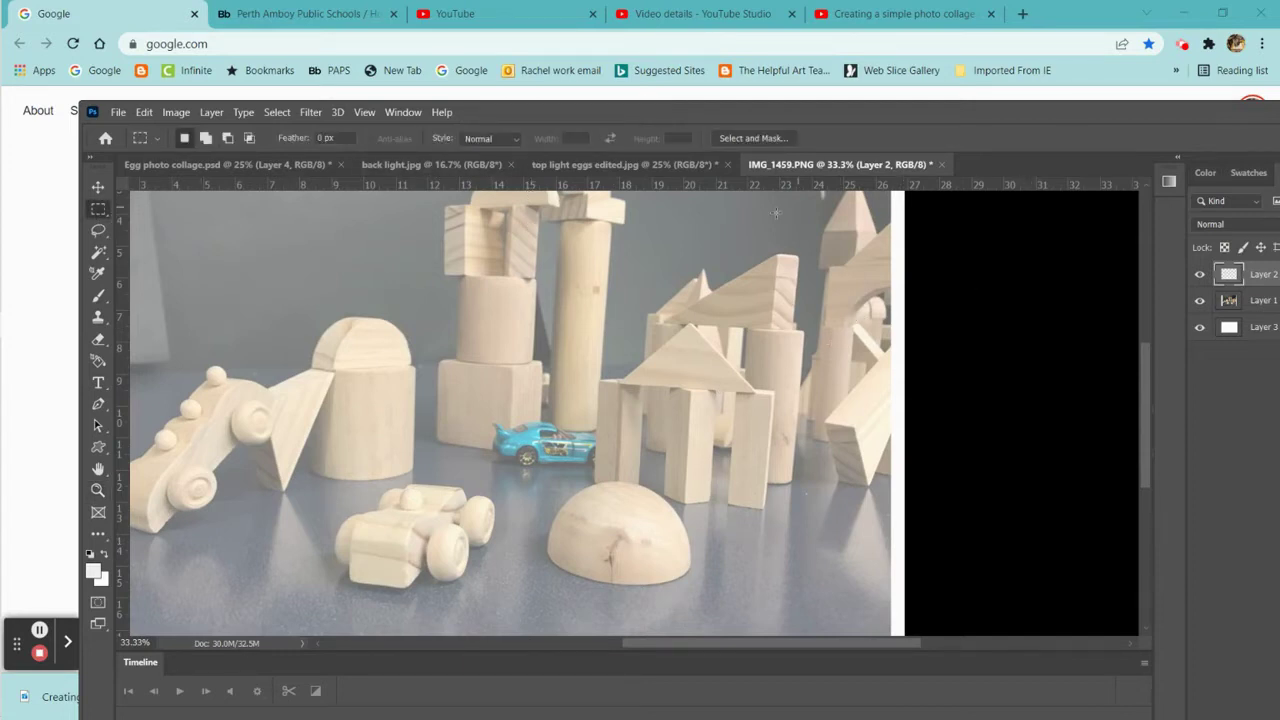
pyautogui.moveTo(810, 207); pyautogui.dragTo(490, 556)
pyautogui.scroll(3, 1112, 463)
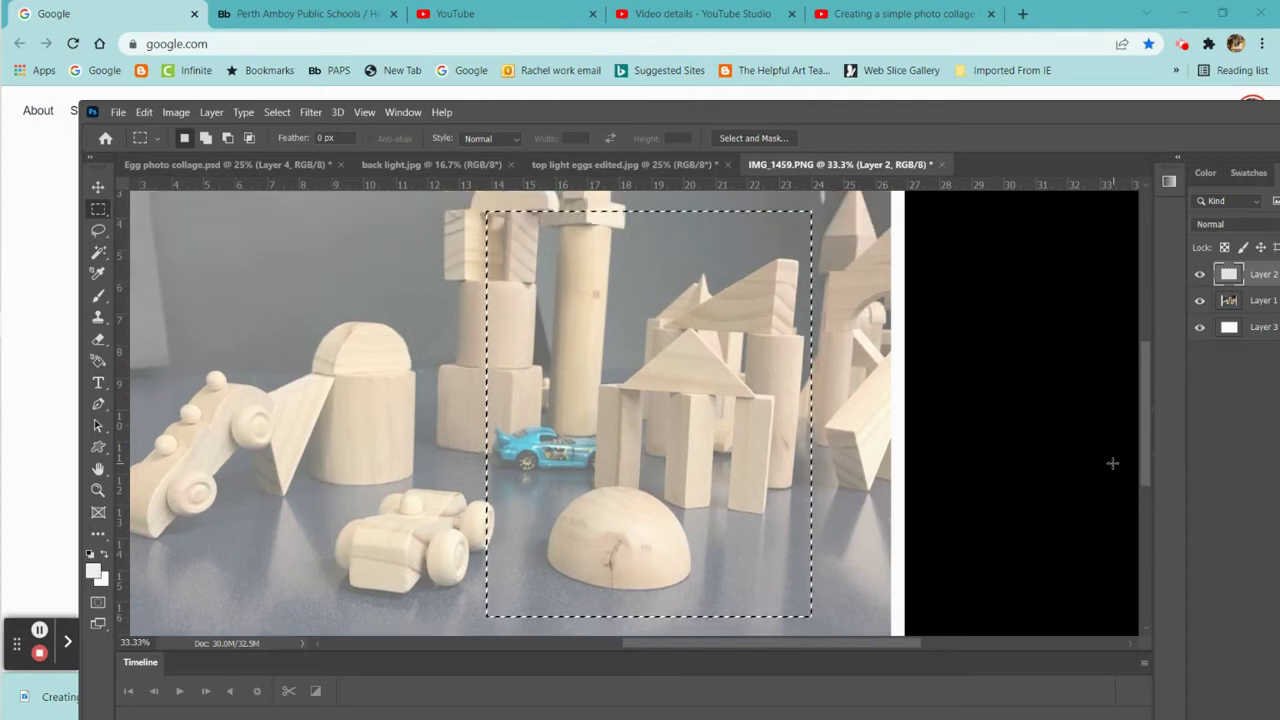
# Step: Crop the image to the marquee around the triangular-roofed building, half dome and toy car, and clear the selection
pyautogui.scroll(2, 1112, 463)
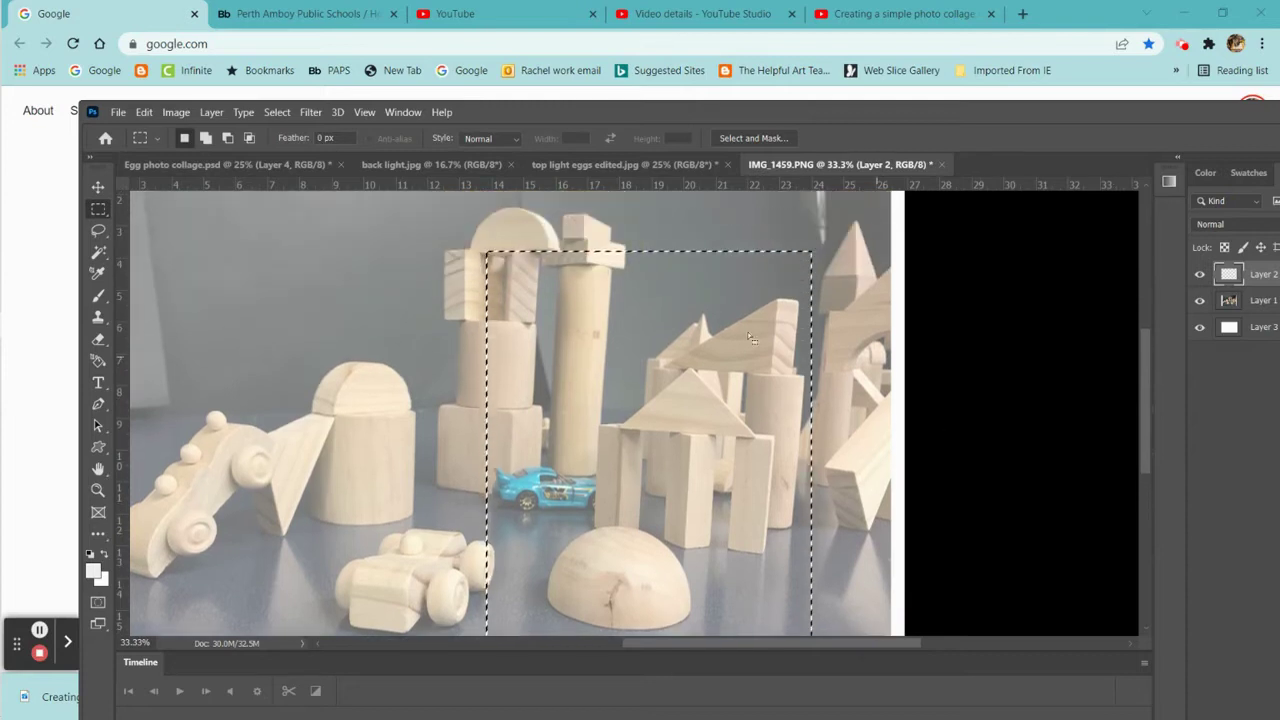
pyautogui.click(184, 116)
pyautogui.click(188, 273)
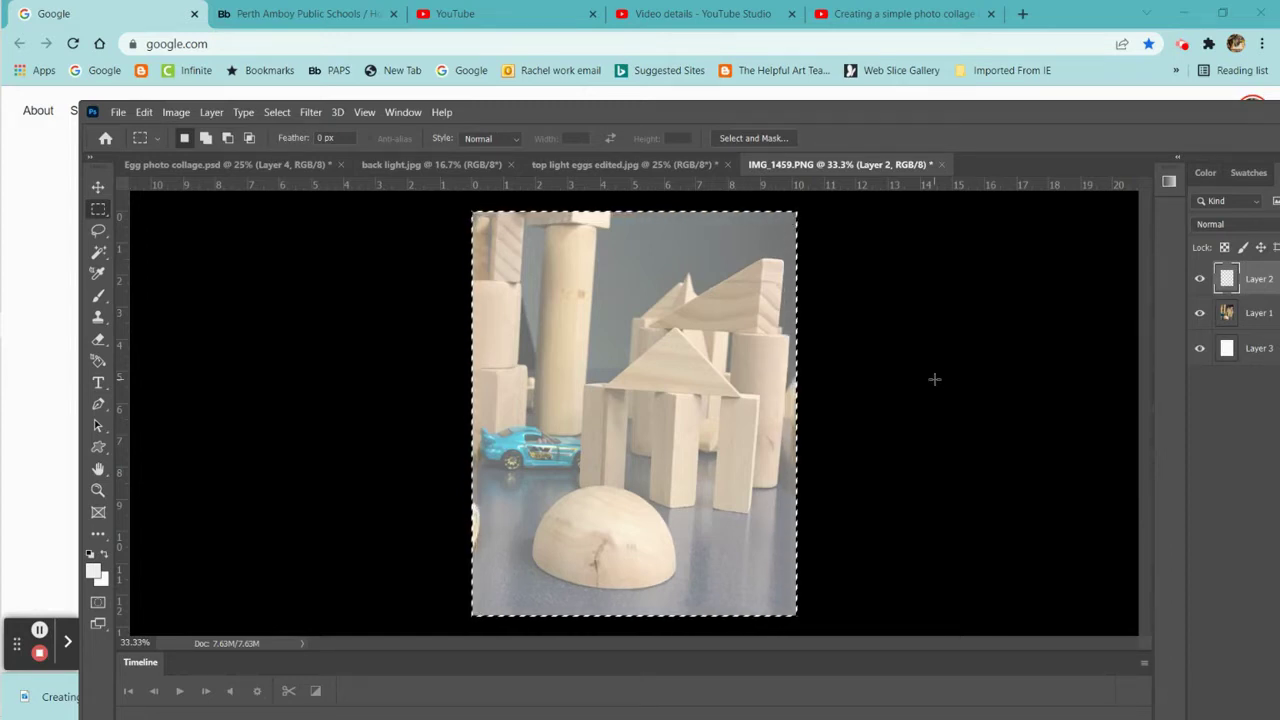
pyautogui.click(277, 112)
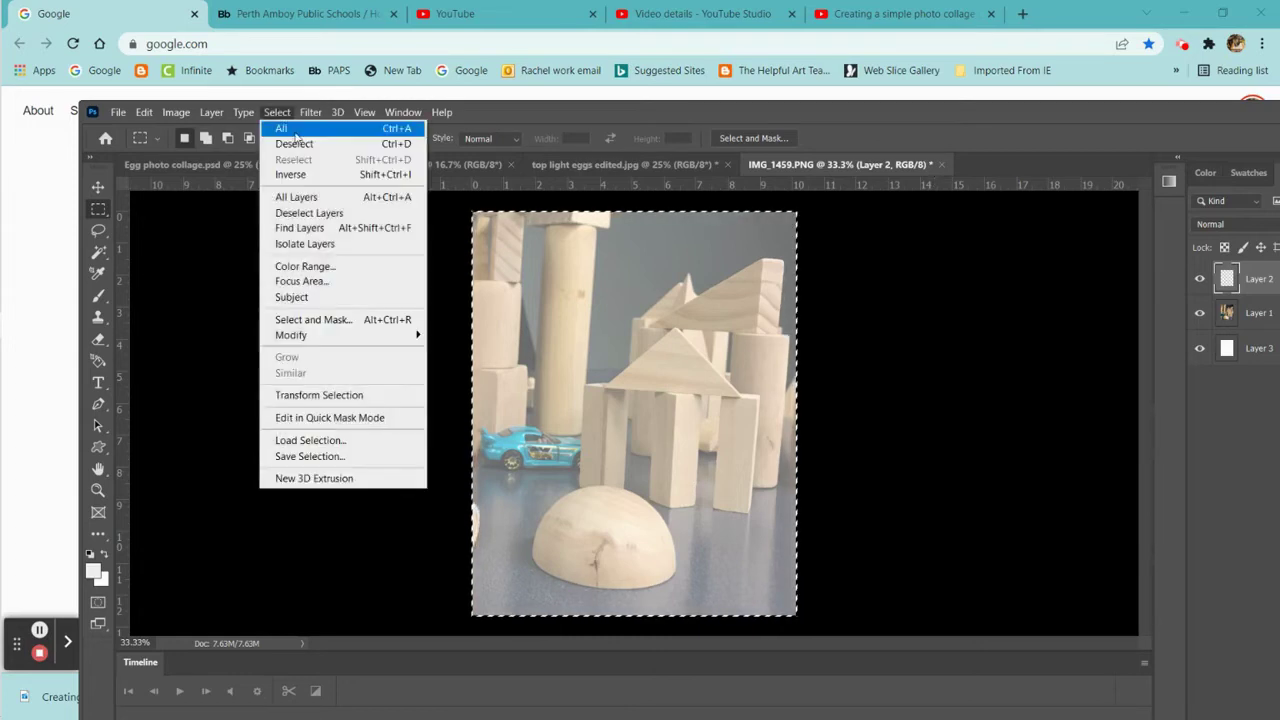
pyautogui.click(300, 145)
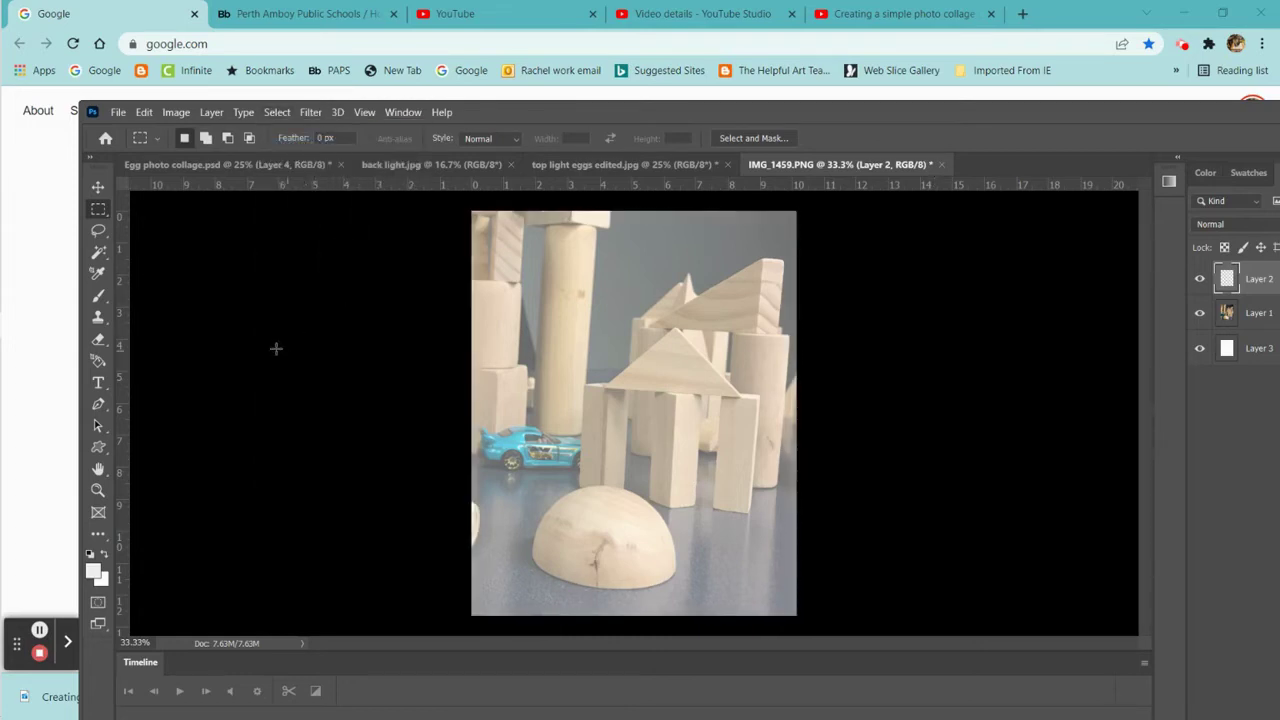
# Step: Activate the Brush tool and set its foreground color to black, hex 000000
pyautogui.click(98, 297)
pyautogui.click(98, 297)
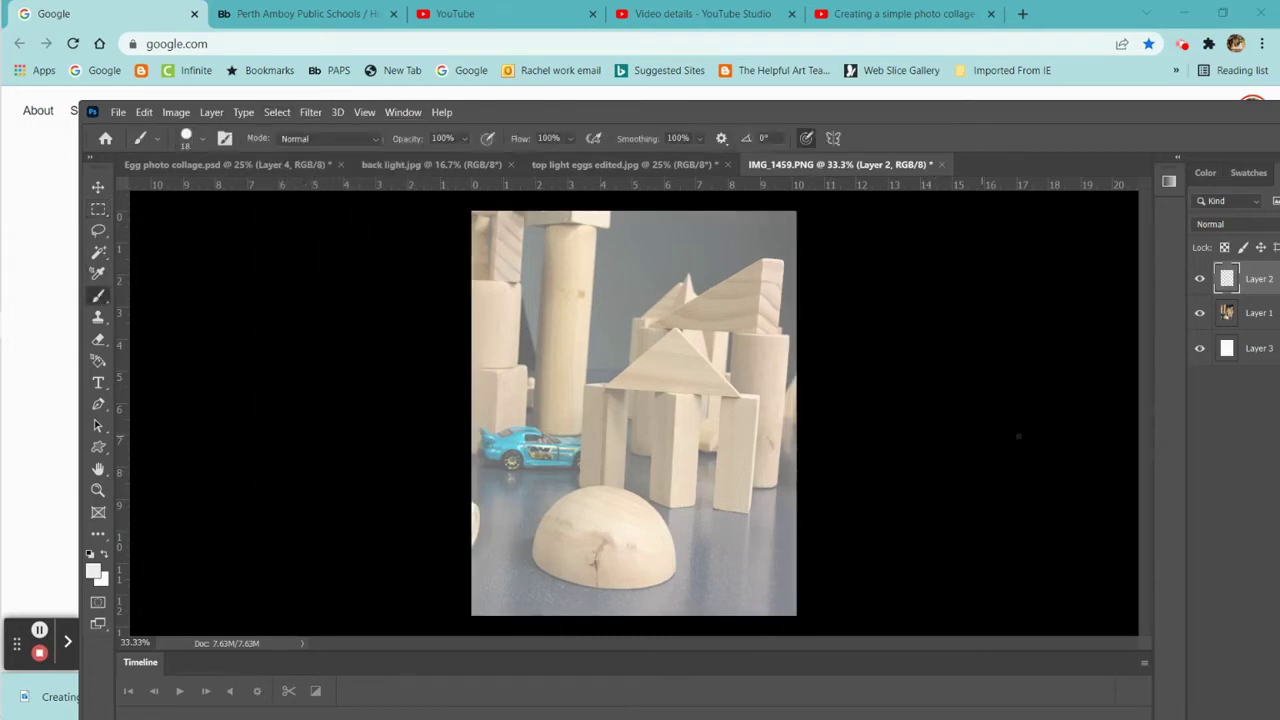
pyautogui.click(94, 571)
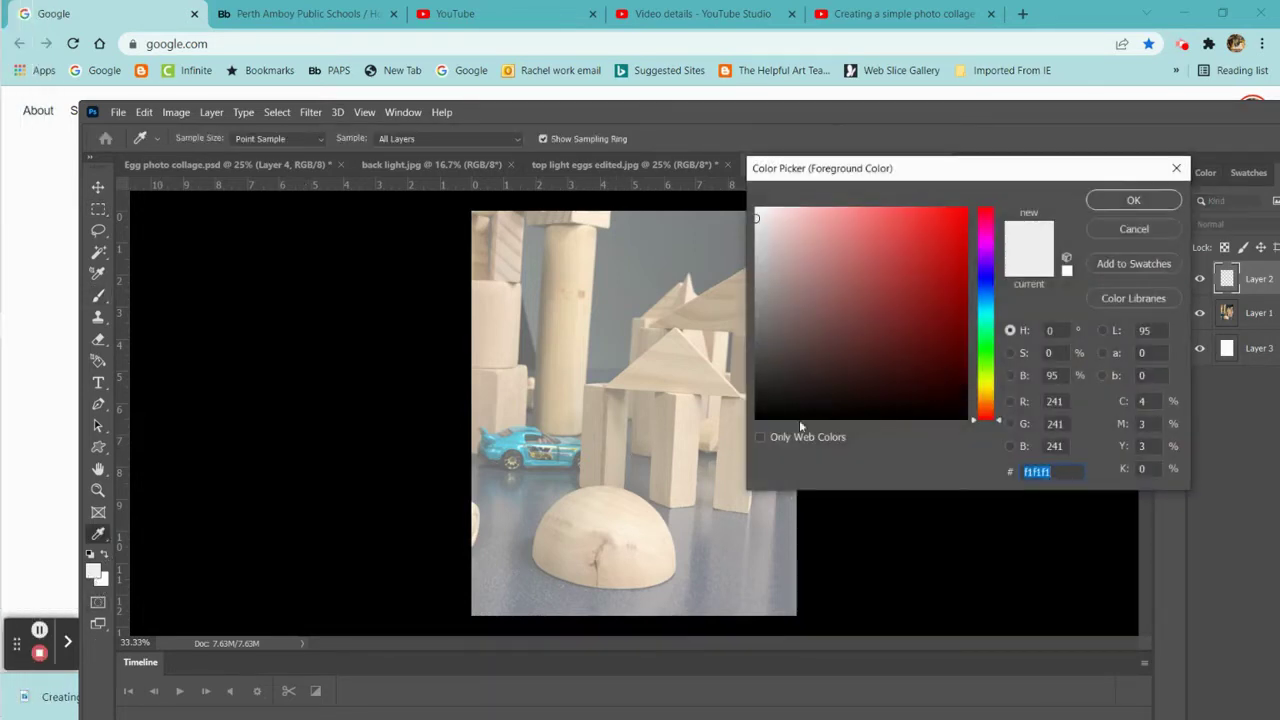
pyautogui.write('000000')
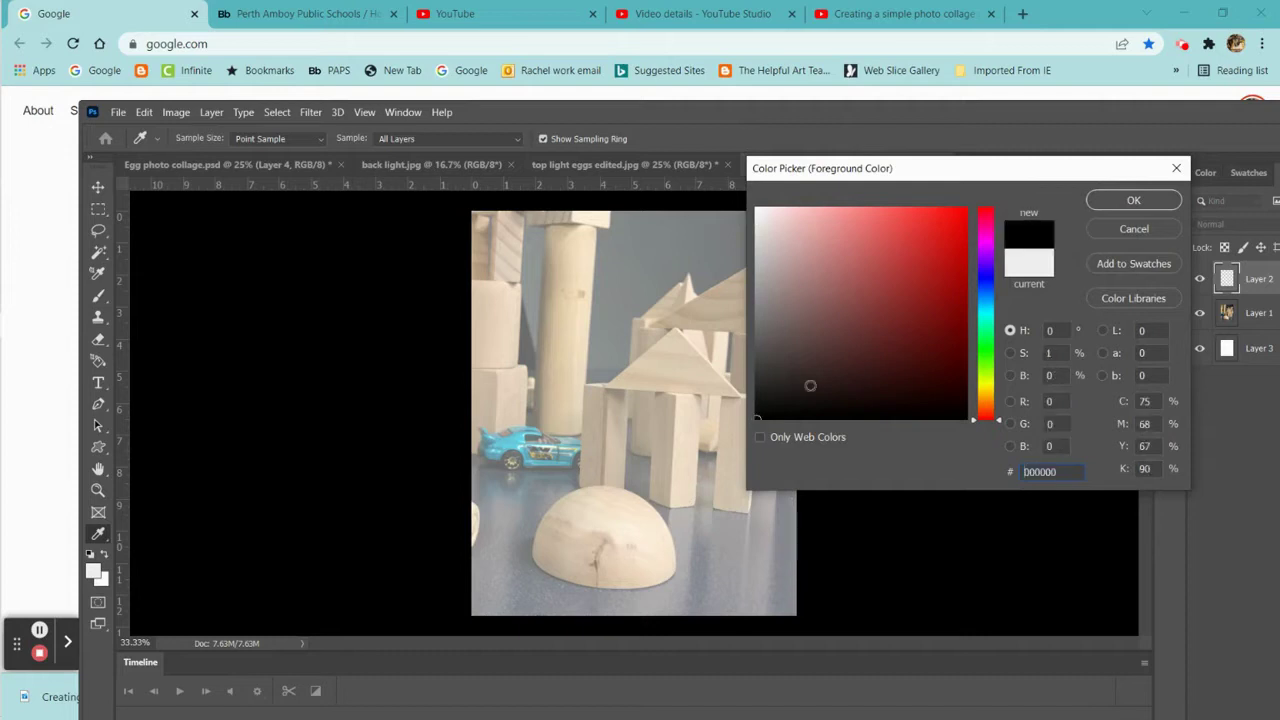
pyautogui.click(1128, 200)
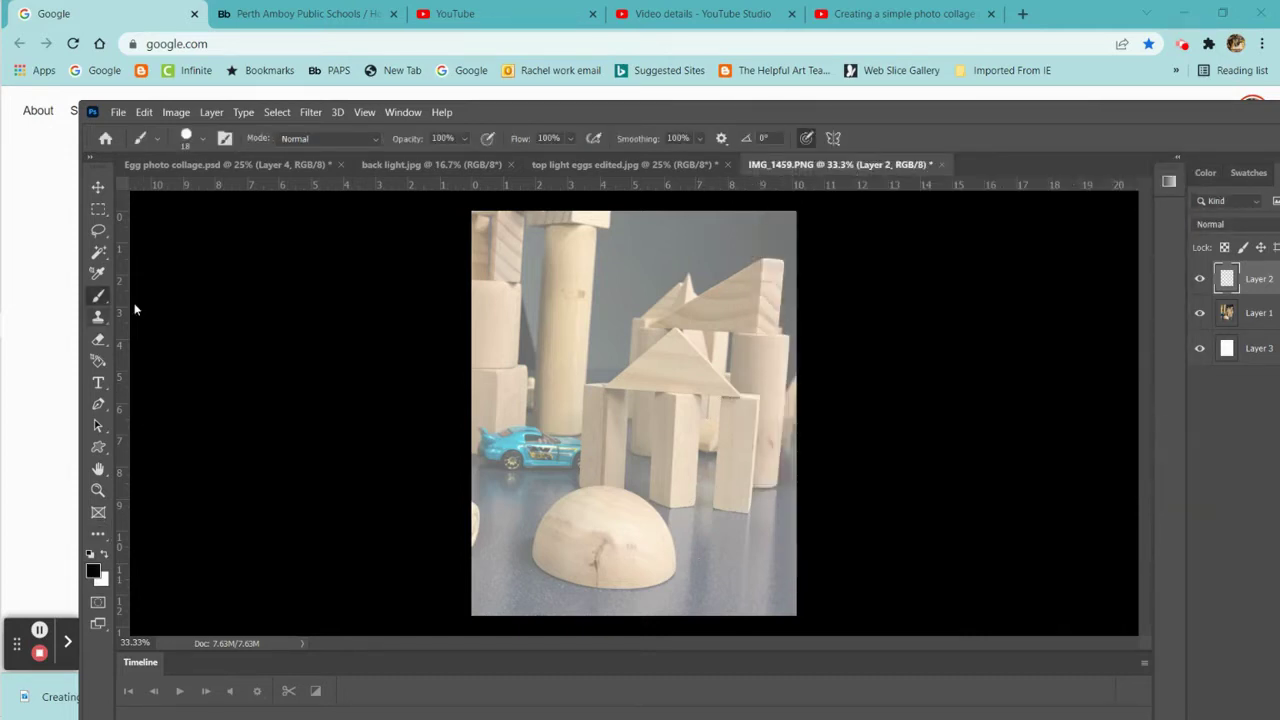
# Step: Set the brush size to 15 px, keeping the hardness at 100%
pyautogui.click(203, 141)
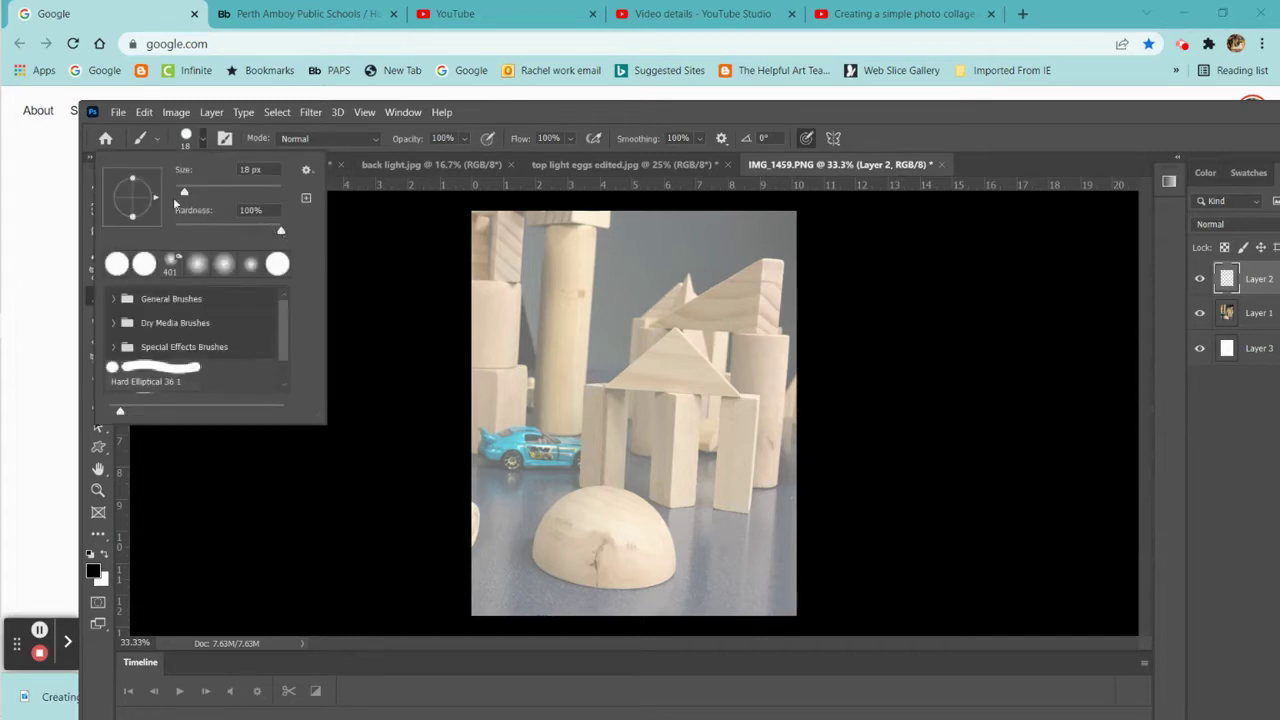
pyautogui.click(201, 139)
pyautogui.click(201, 139)
pyautogui.moveTo(251, 169); pyautogui.dragTo(232, 169)
pyautogui.write('15')
pyautogui.press('Return')
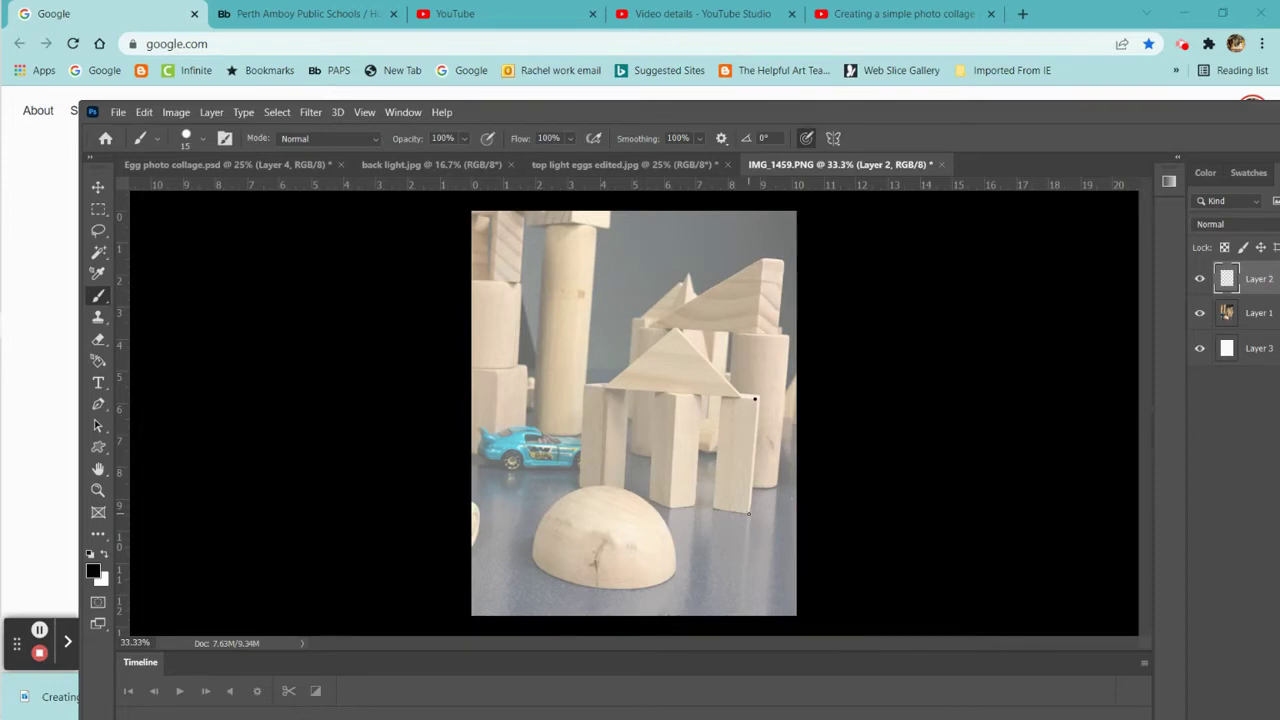
# Step: Trace the four edges of the building's right-hand pillar with straight black brush lines on Layer 2
pyautogui.keyDown('shift'); pyautogui.click(748, 514); pyautogui.keyUp('shift')
pyautogui.keyDown('shift'); pyautogui.click(710, 508); pyautogui.keyUp('shift')
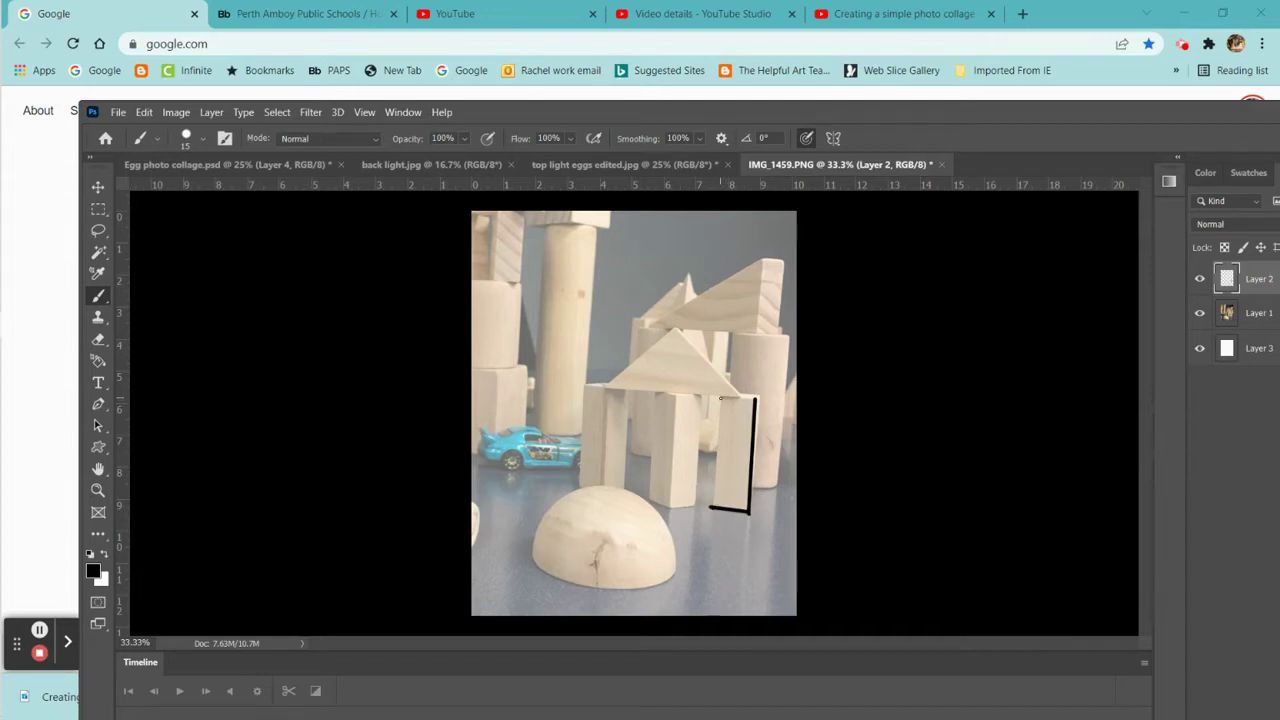
pyautogui.keyDown('shift'); pyautogui.click(720, 398); pyautogui.keyUp('shift')
pyautogui.keyDown('shift'); pyautogui.click(758, 394); pyautogui.keyUp('shift')
pyautogui.keyDown('shift'); pyautogui.click(757, 474); pyautogui.keyUp('shift')
pyautogui.keyDown('shift'); pyautogui.click(750, 508); pyautogui.keyUp('shift')
# Step: Trace the triangular roof block's base and two sloping sides with straight black brush lines
pyautogui.keyDown('shift'); pyautogui.click(606, 387); pyautogui.keyUp('shift')
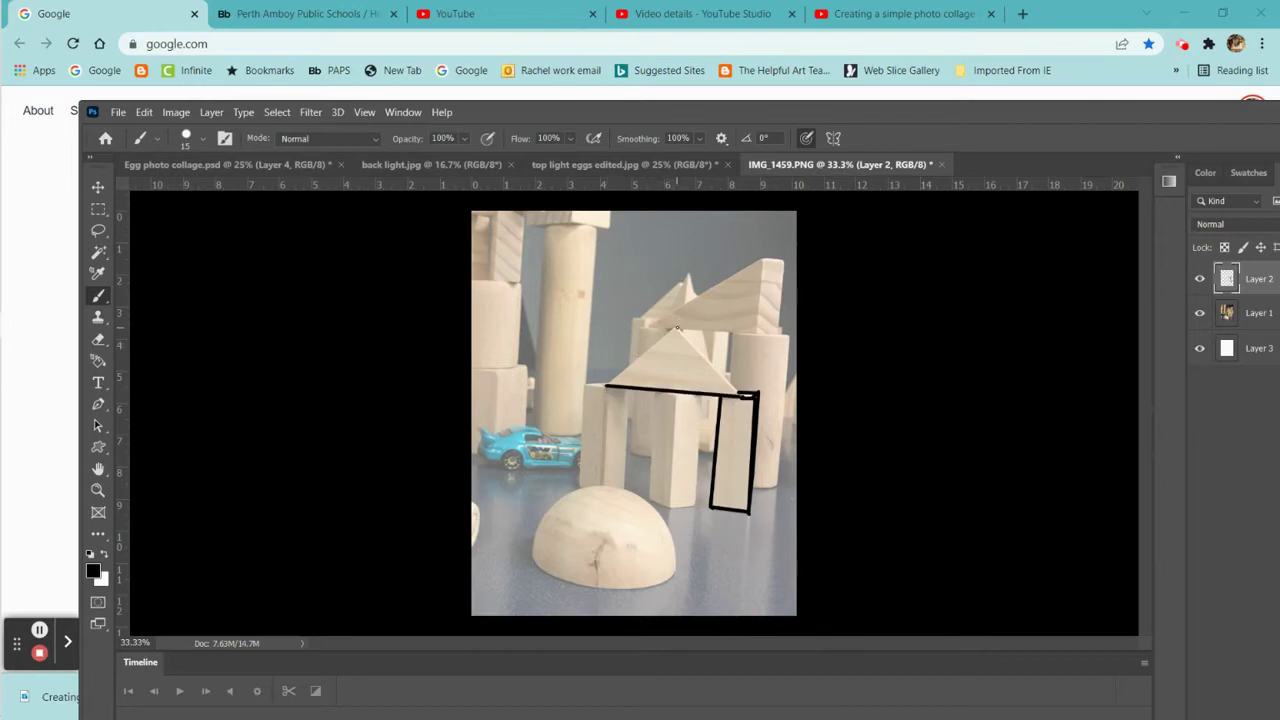
pyautogui.keyDown('shift'); pyautogui.click(676, 327); pyautogui.keyUp('shift')
pyautogui.keyDown('shift'); pyautogui.click(742, 394); pyautogui.keyUp('shift')
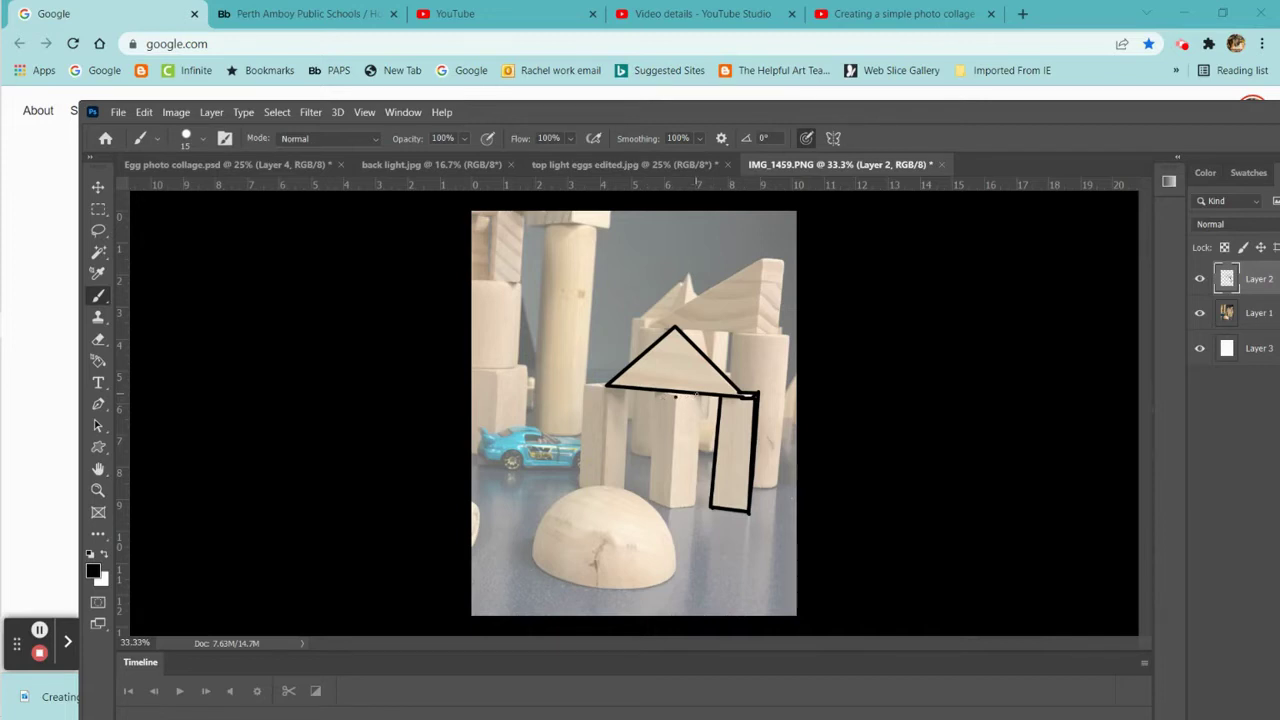
# Step: Trace both visible faces of the building's middle pillar with straight black brush lines, including the shared front edge
pyautogui.moveTo(696, 396); pyautogui.dragTo(678, 396)
pyautogui.keyDown('shift'); pyautogui.click(657, 392); pyautogui.keyUp('shift')
pyautogui.keyDown('shift'); pyautogui.click(672, 507); pyautogui.keyUp('shift')
pyautogui.hotkey('ctrl', 'z')
pyautogui.moveTo(669, 506); pyautogui.dragTo(676, 397)
pyautogui.moveTo(672, 505); pyautogui.dragTo(698, 505)
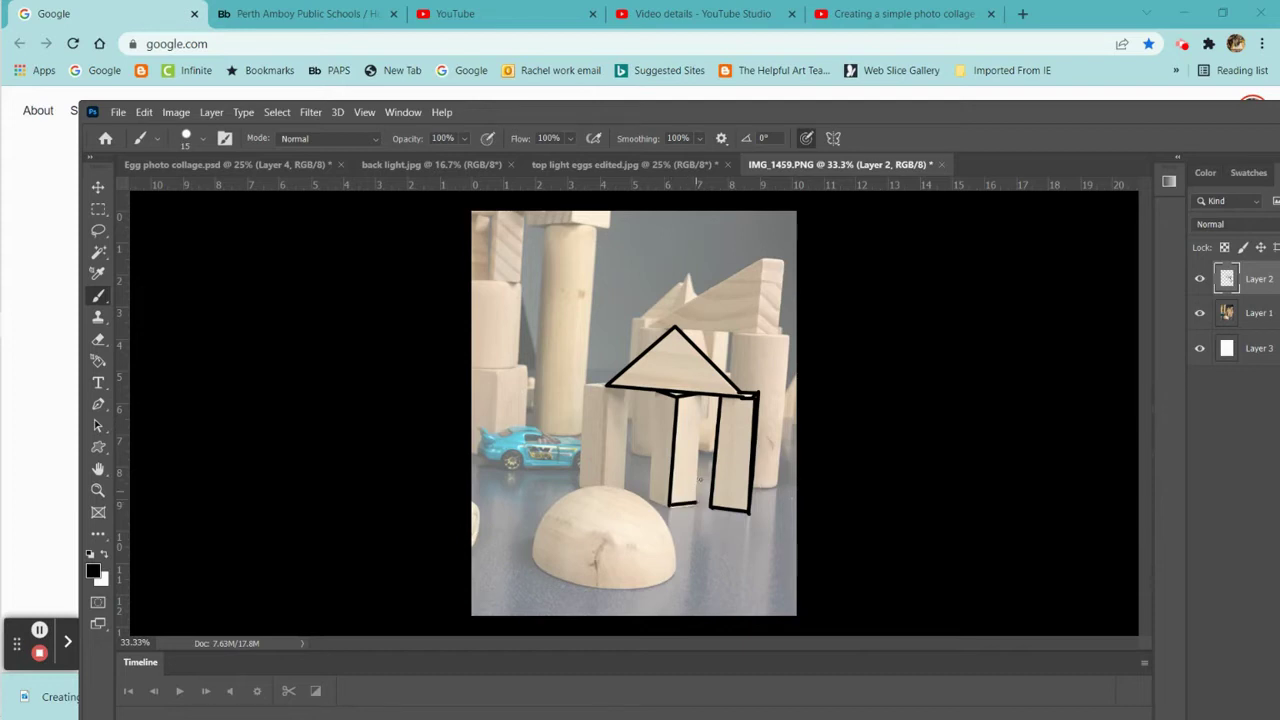
pyautogui.keyDown('shift'); pyautogui.click(702, 394); pyautogui.keyUp('shift')
pyautogui.keyDown('shift'); pyautogui.click(649, 499); pyautogui.keyUp('shift')
pyautogui.keyDown('shift'); pyautogui.click(653, 392); pyautogui.keyUp('shift')
# Step: Erase the misplaced bottom line of the middle pillar's left face with a 29 px eraser at 200% zoom
pyautogui.press('z')
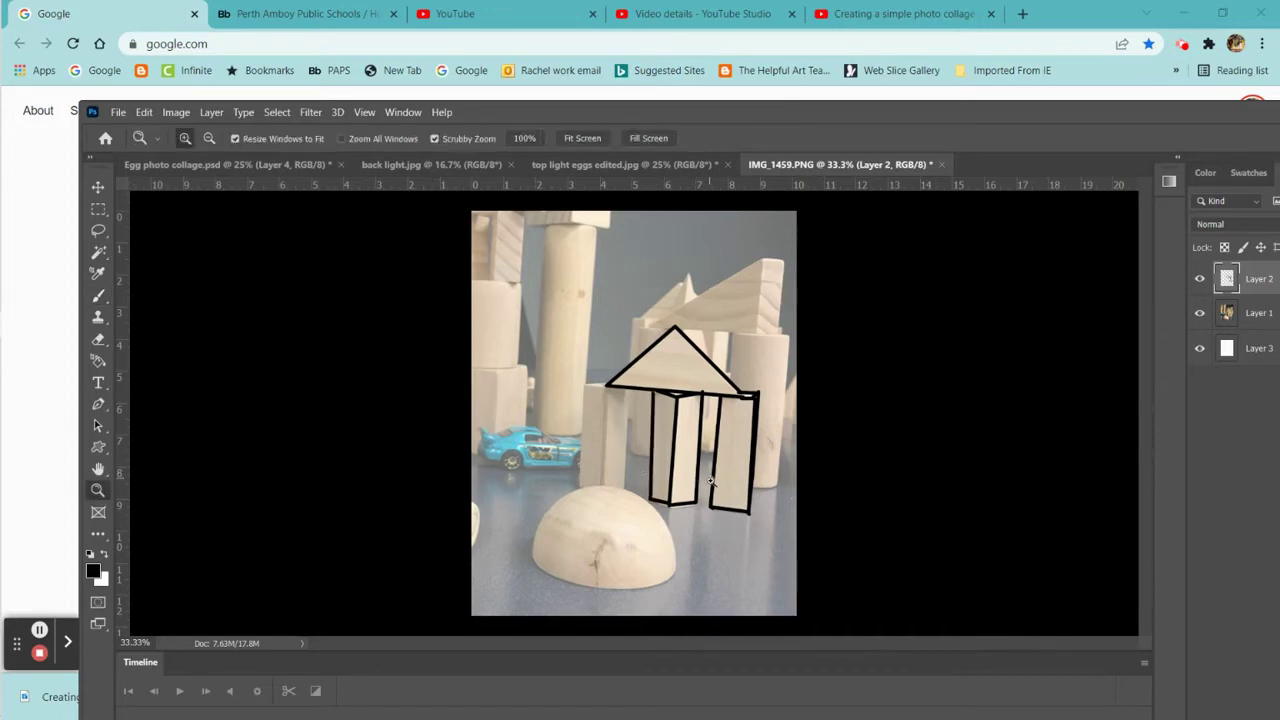
pyautogui.moveTo(675, 528); pyautogui.dragTo(674, 527)
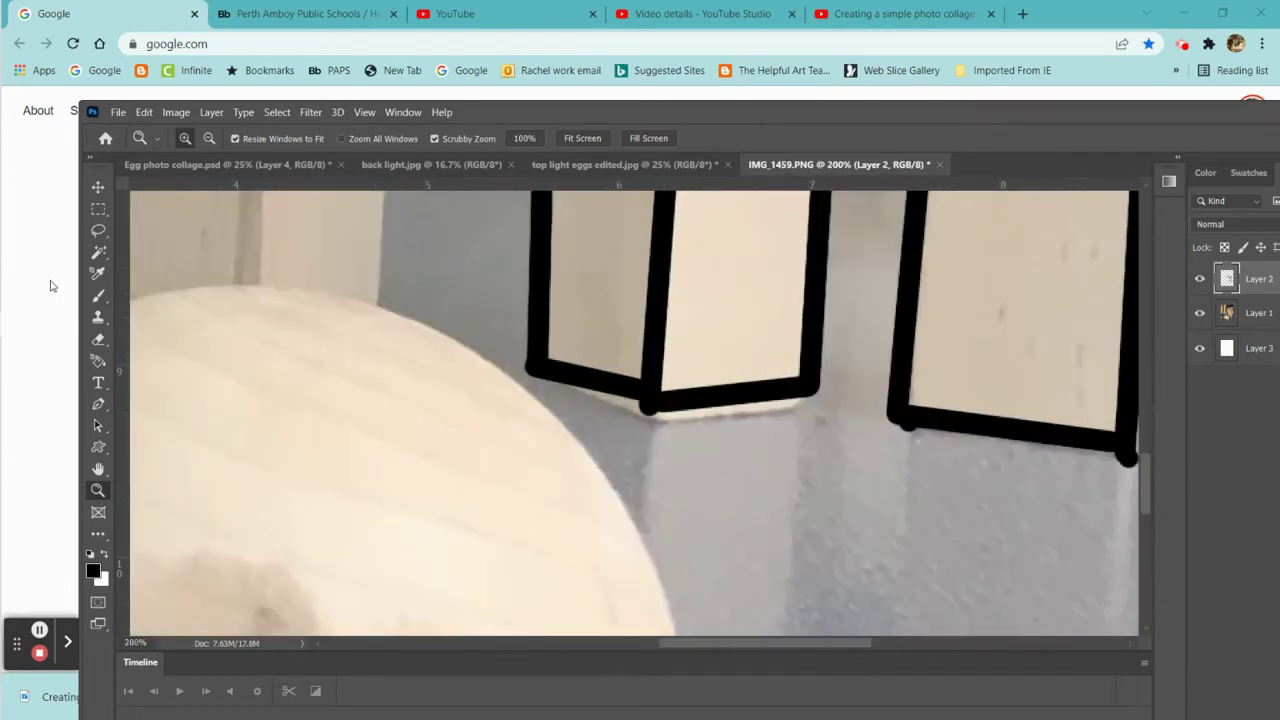
pyautogui.click(98, 339)
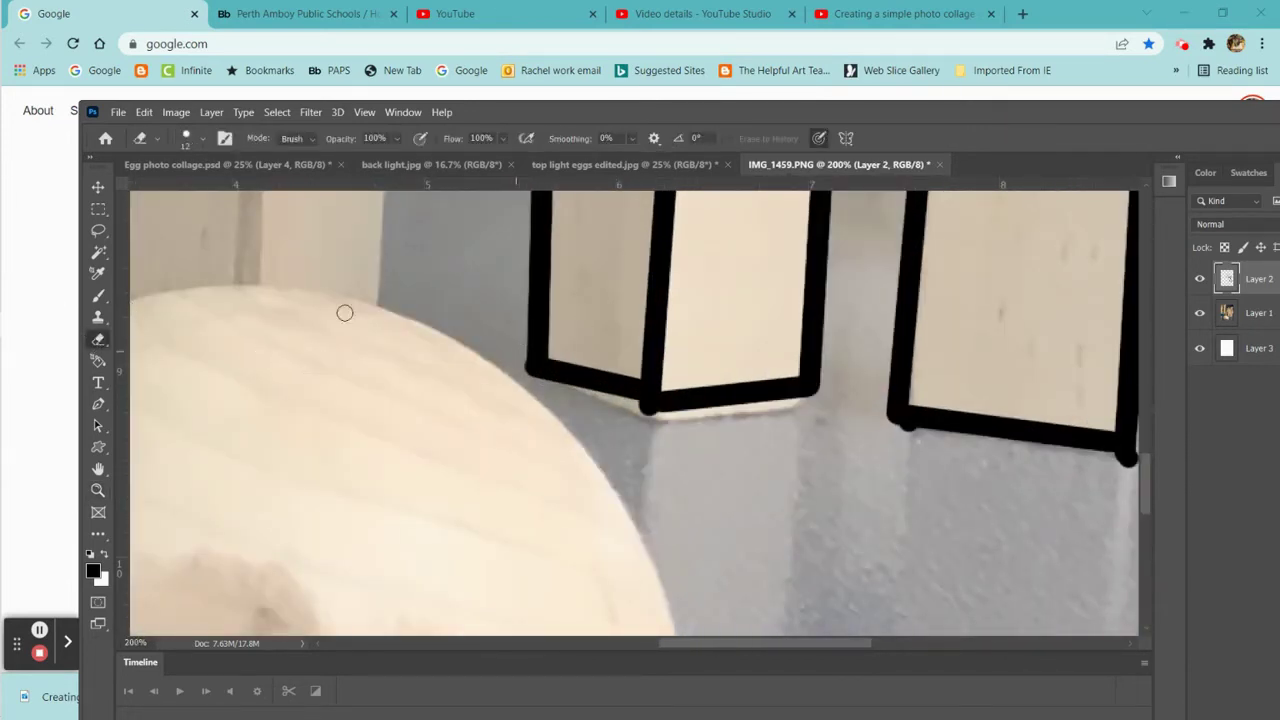
pyautogui.click(202, 142)
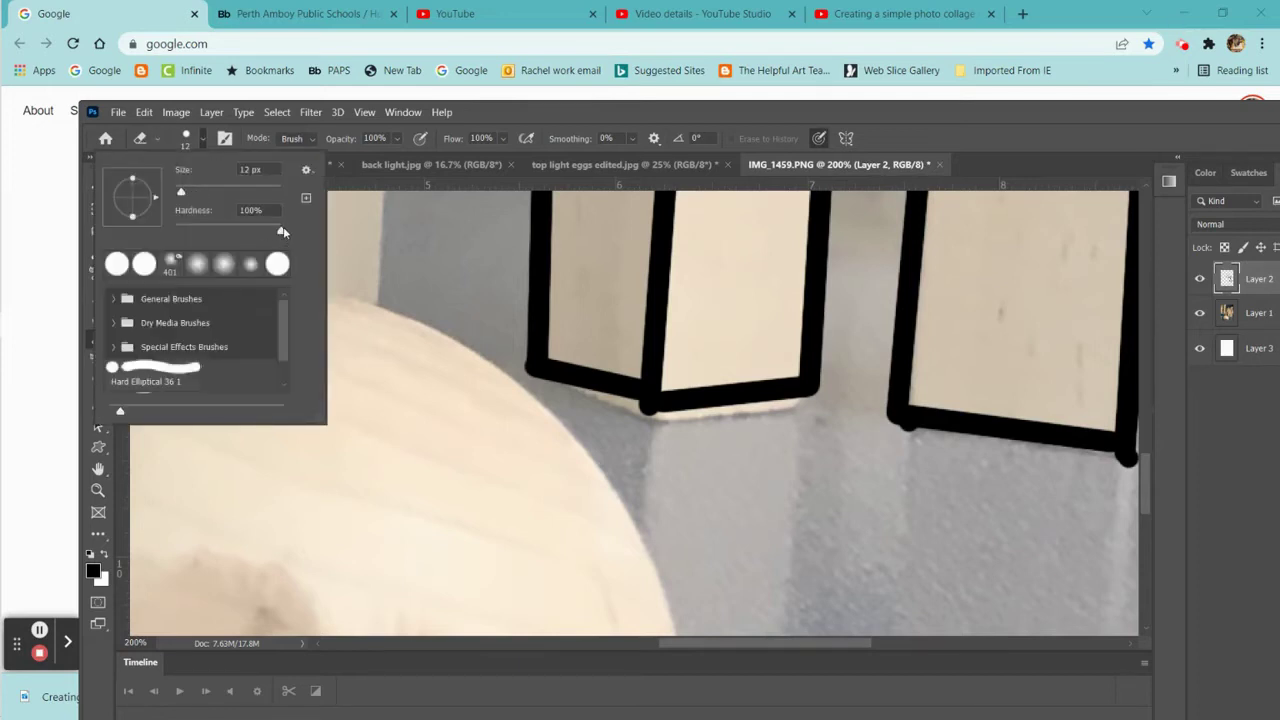
pyautogui.moveTo(181, 192); pyautogui.dragTo(190, 192)
pyautogui.click(558, 372)
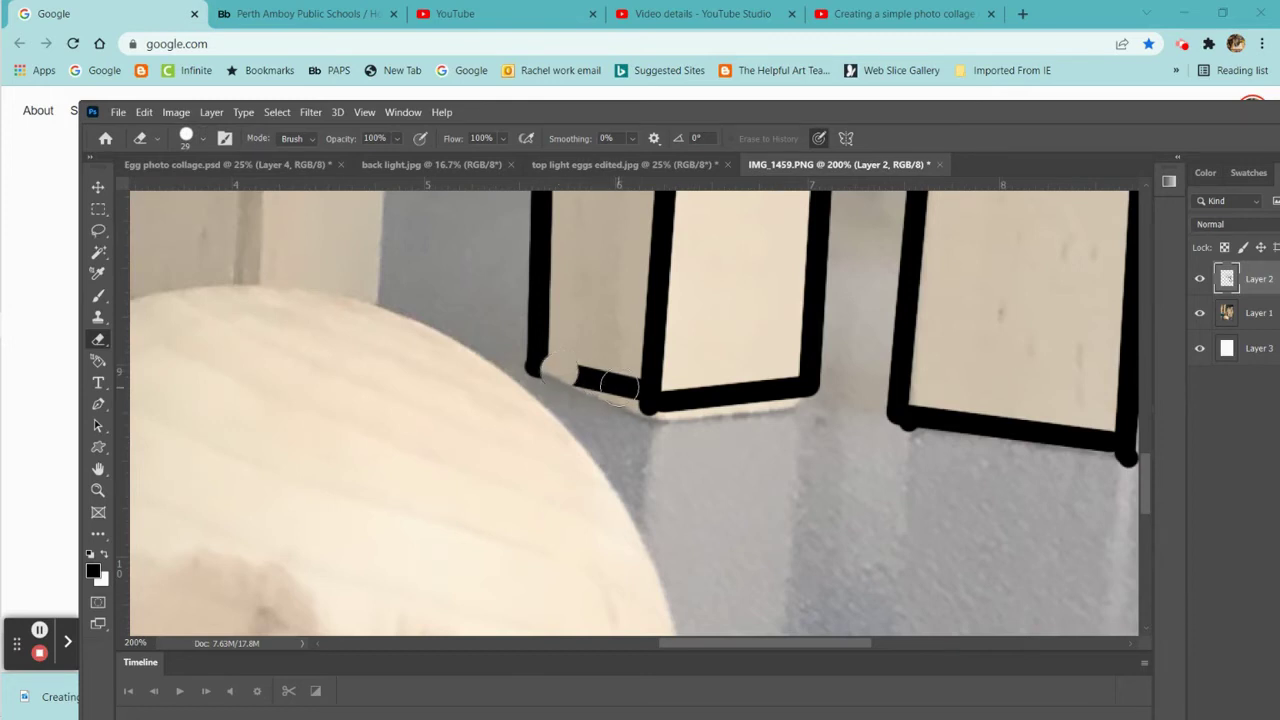
pyautogui.moveTo(619, 381); pyautogui.dragTo(590, 380)
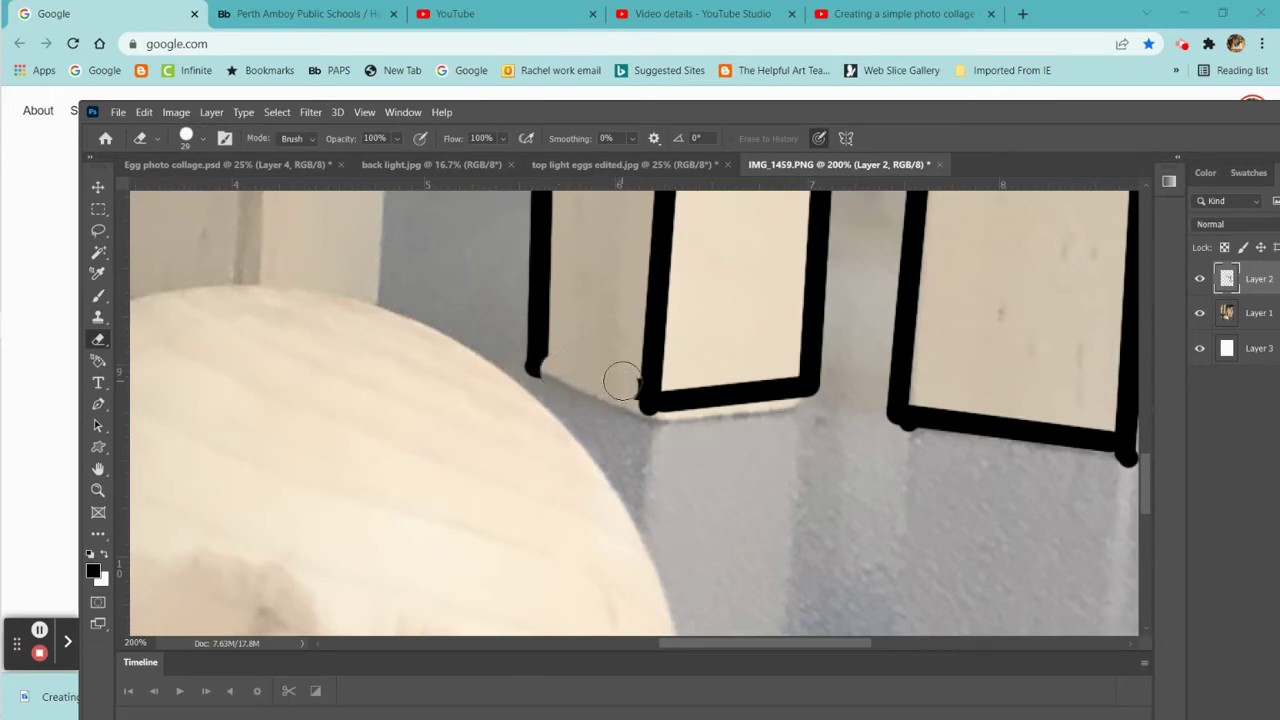
pyautogui.click(619, 379)
# Step: Redraw the bottom edge of the middle pillar's left face with the 15 px black brush, joining its two lower corners
pyautogui.click(98, 296)
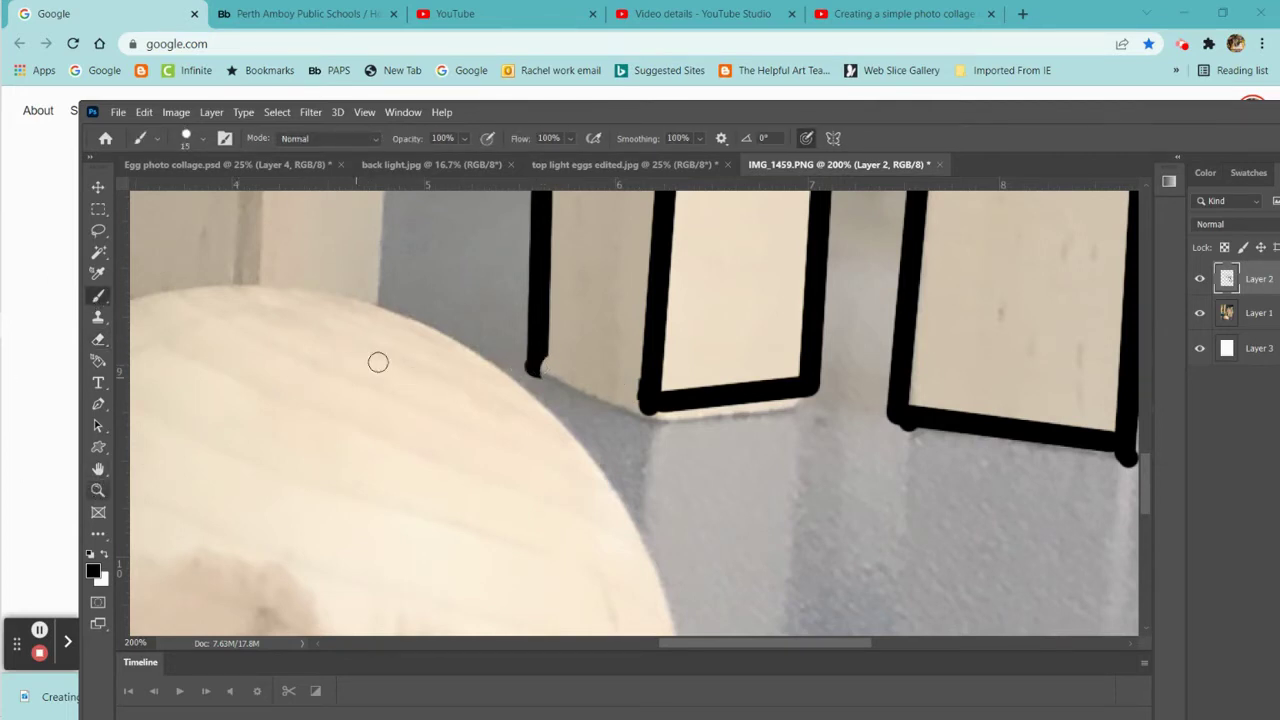
pyautogui.click(98, 490)
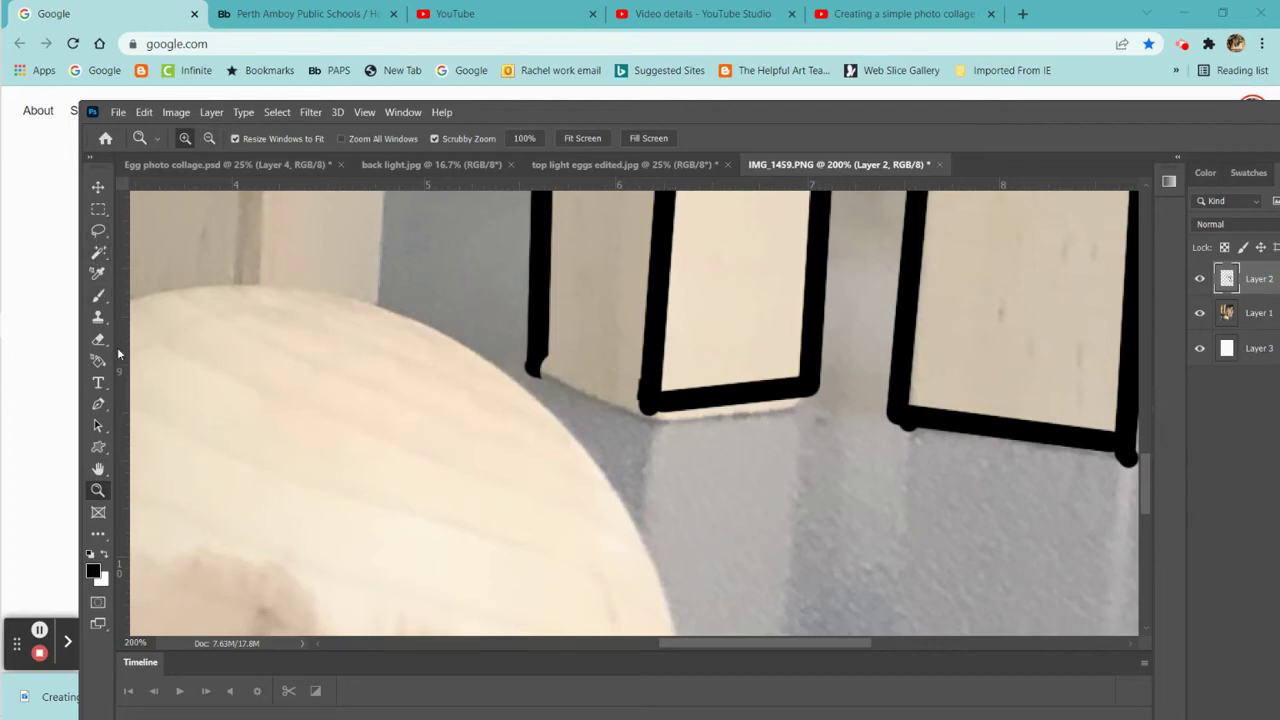
pyautogui.click(99, 296)
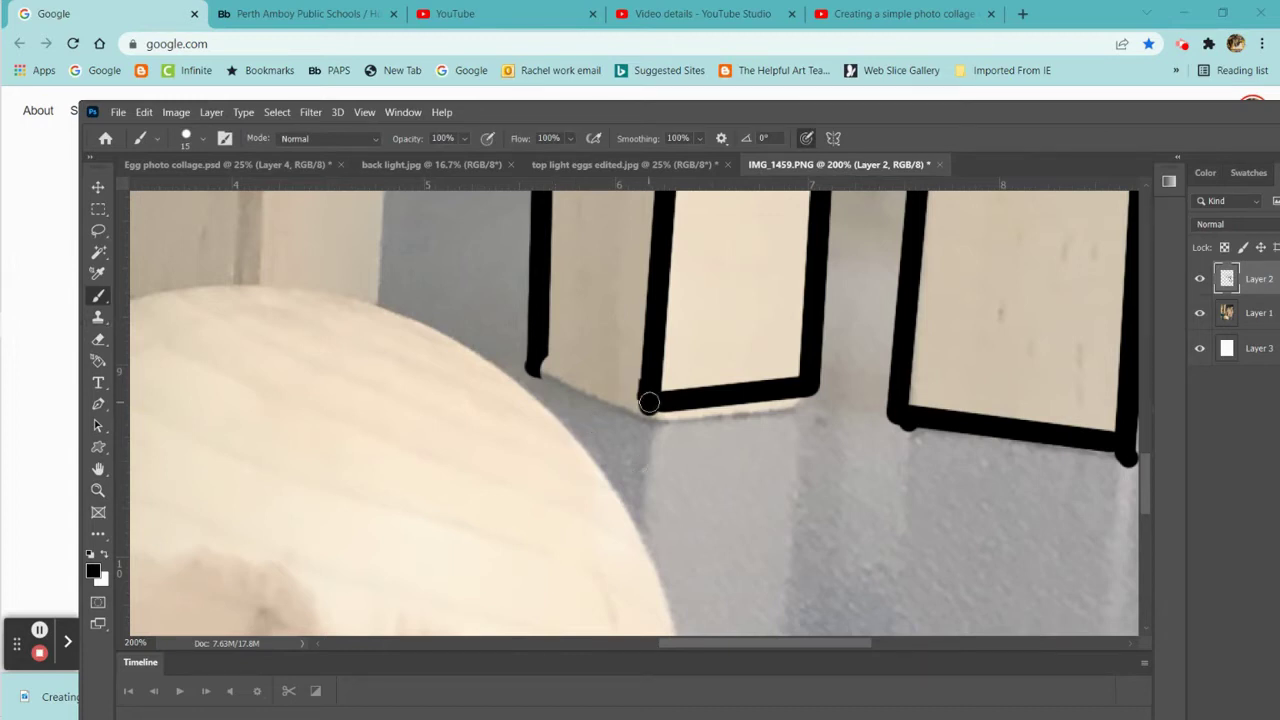
pyautogui.click(649, 402)
pyautogui.click(541, 367)
# Step: Hide the blocks photo on Layer 1 to check the line drawing over white, and show the photo again
pyautogui.press('z')
pyautogui.keyDown('alt'); pyautogui.click(508, 326); pyautogui.keyUp('alt')
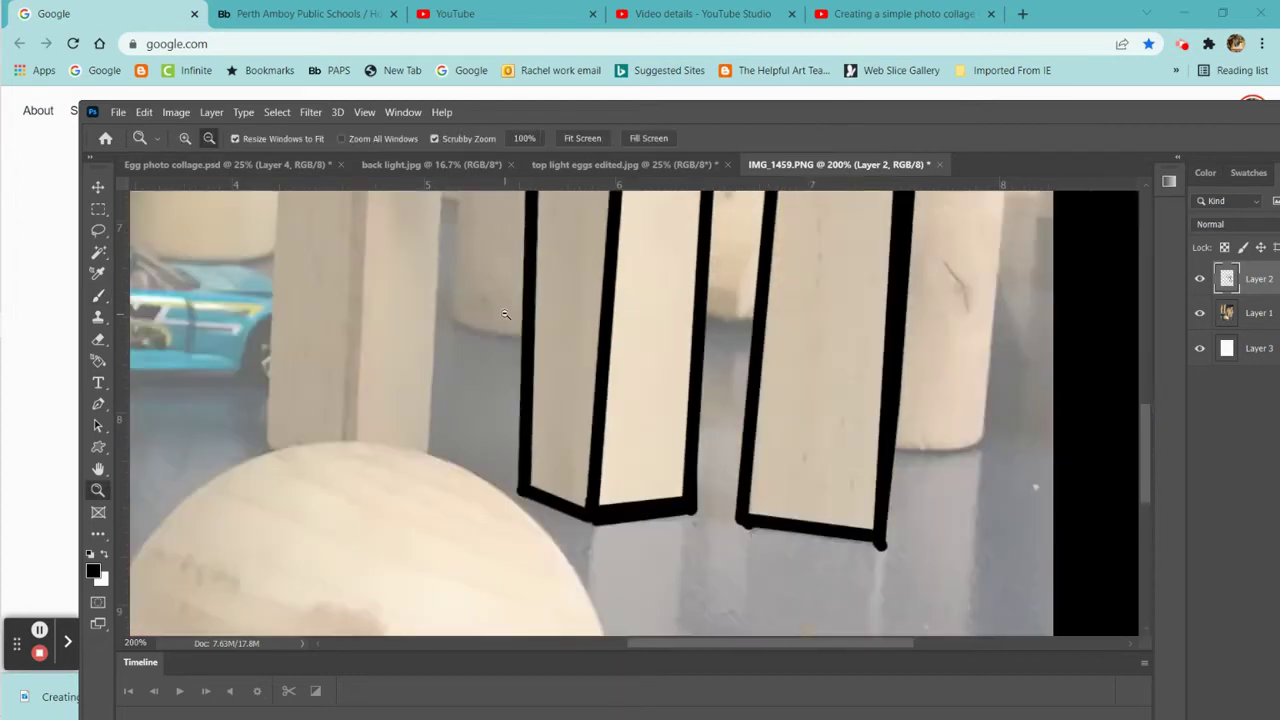
pyautogui.scroll(2, 514, 328)
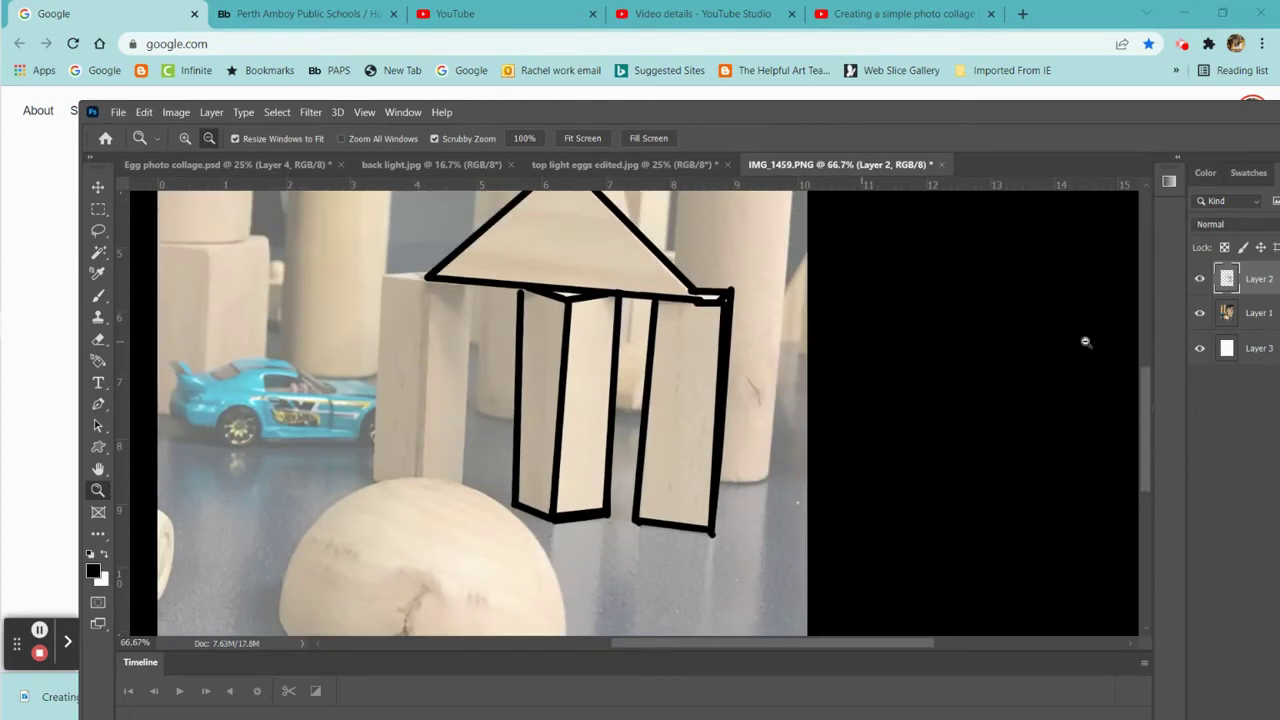
pyautogui.click(1200, 313)
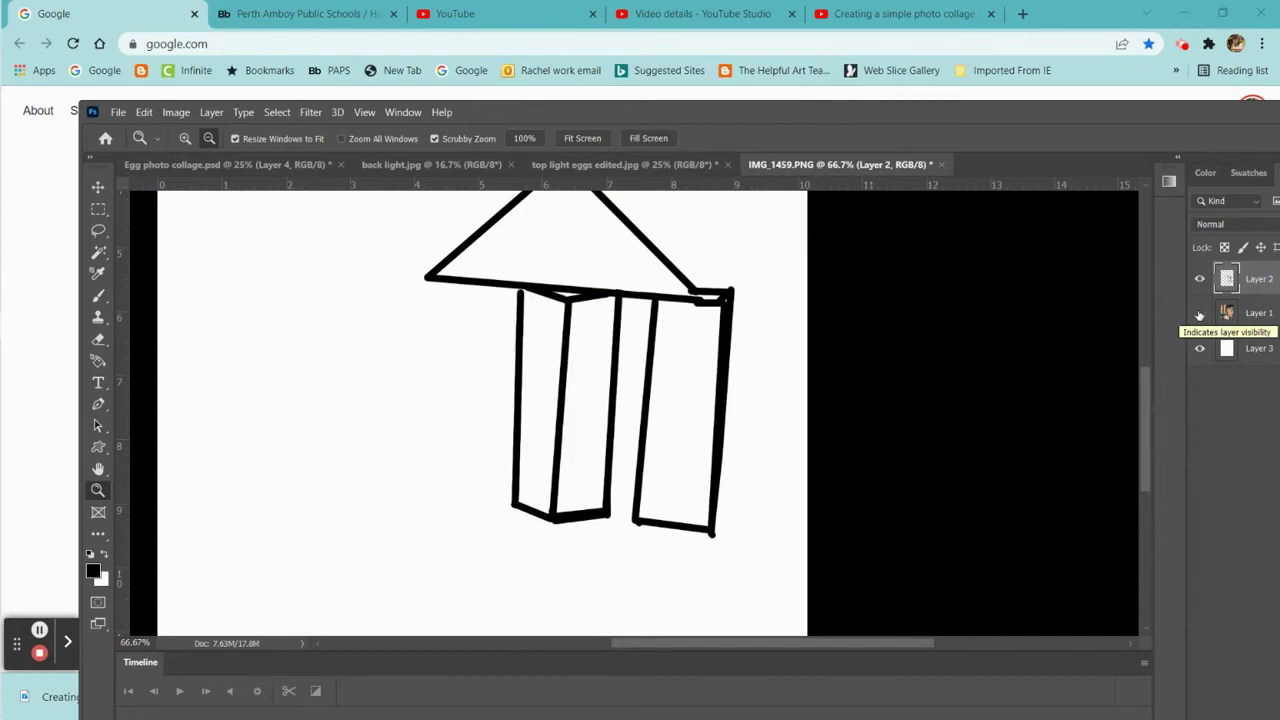
pyautogui.click(1200, 313)
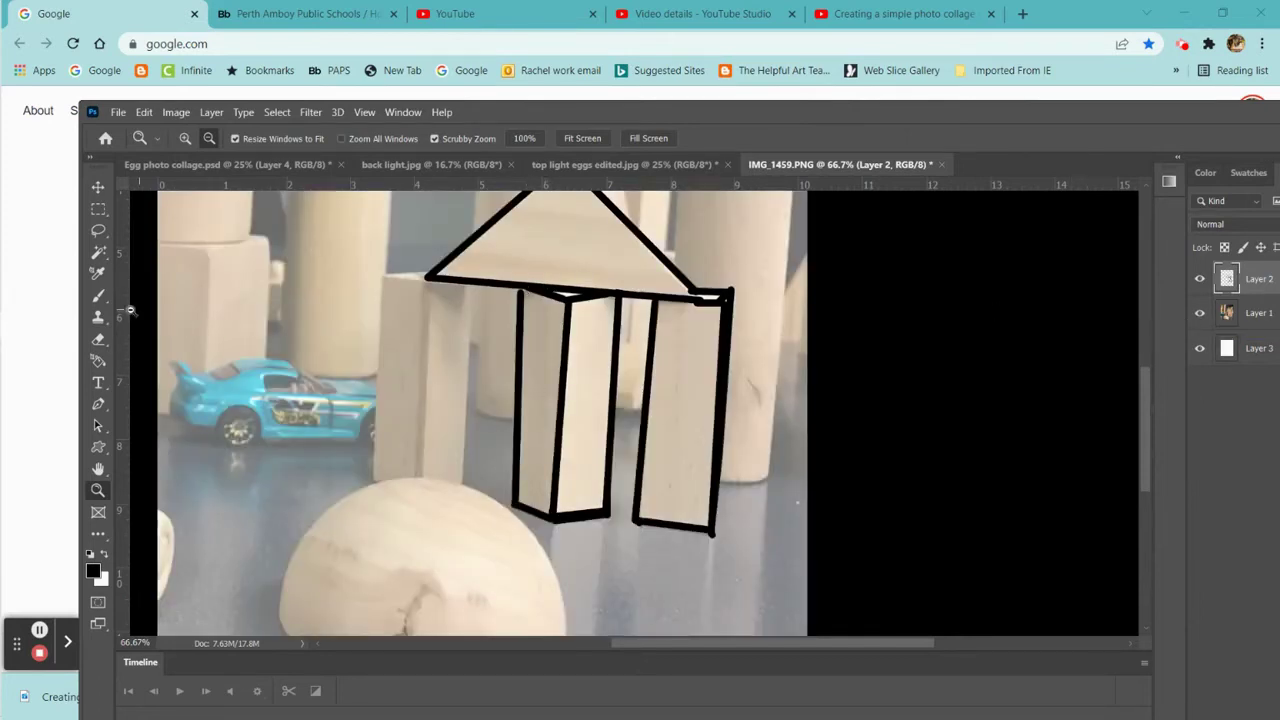
pyautogui.click(98, 295)
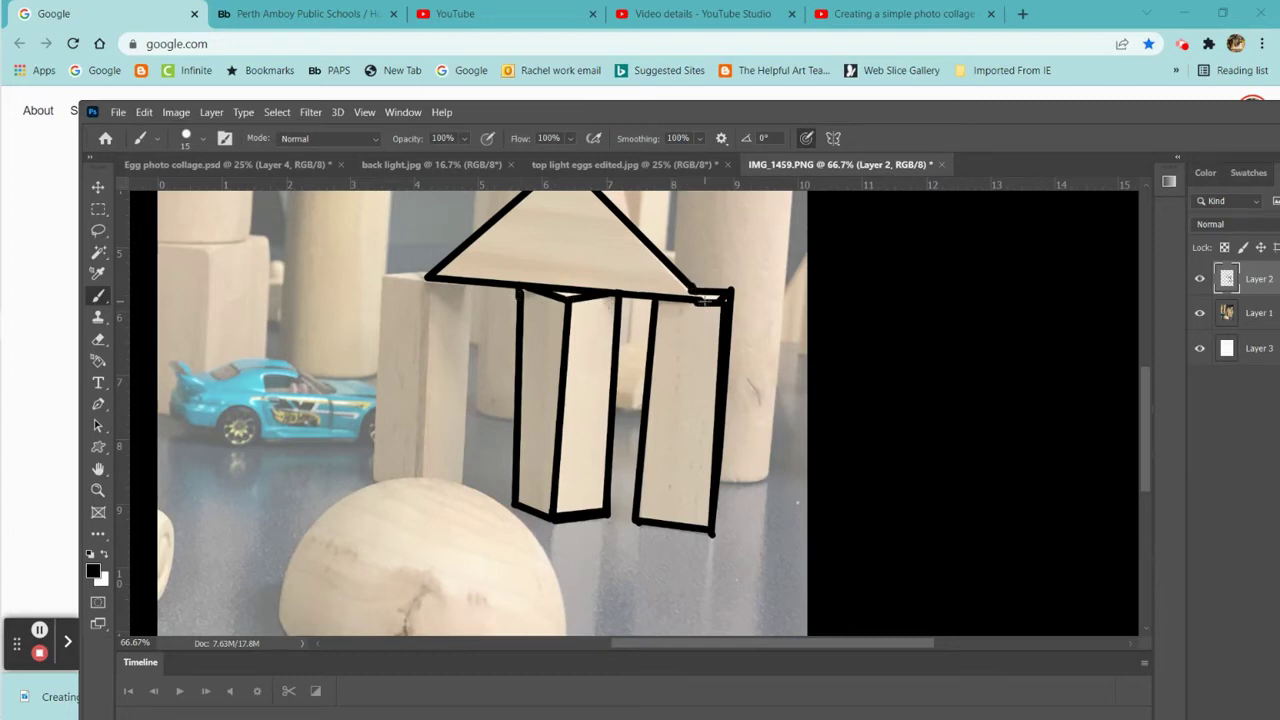
pyautogui.scroll(2, 706, 298)
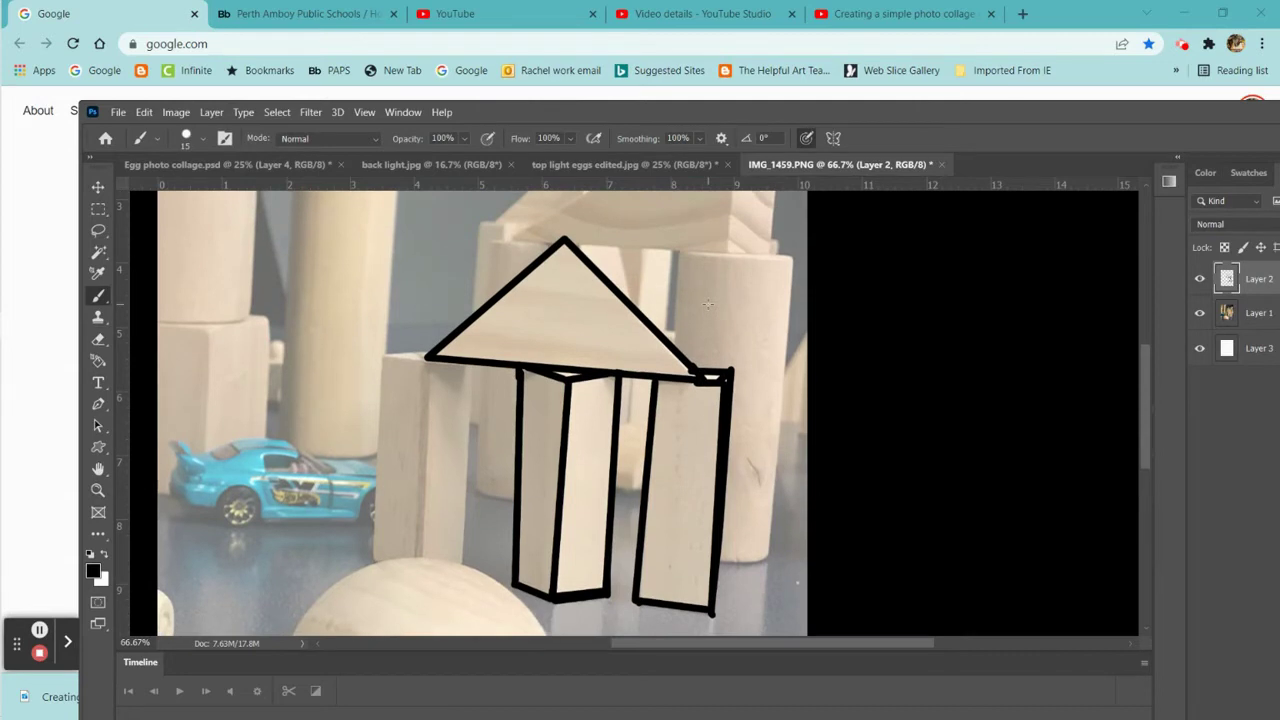
pyautogui.scroll(3, 707, 303)
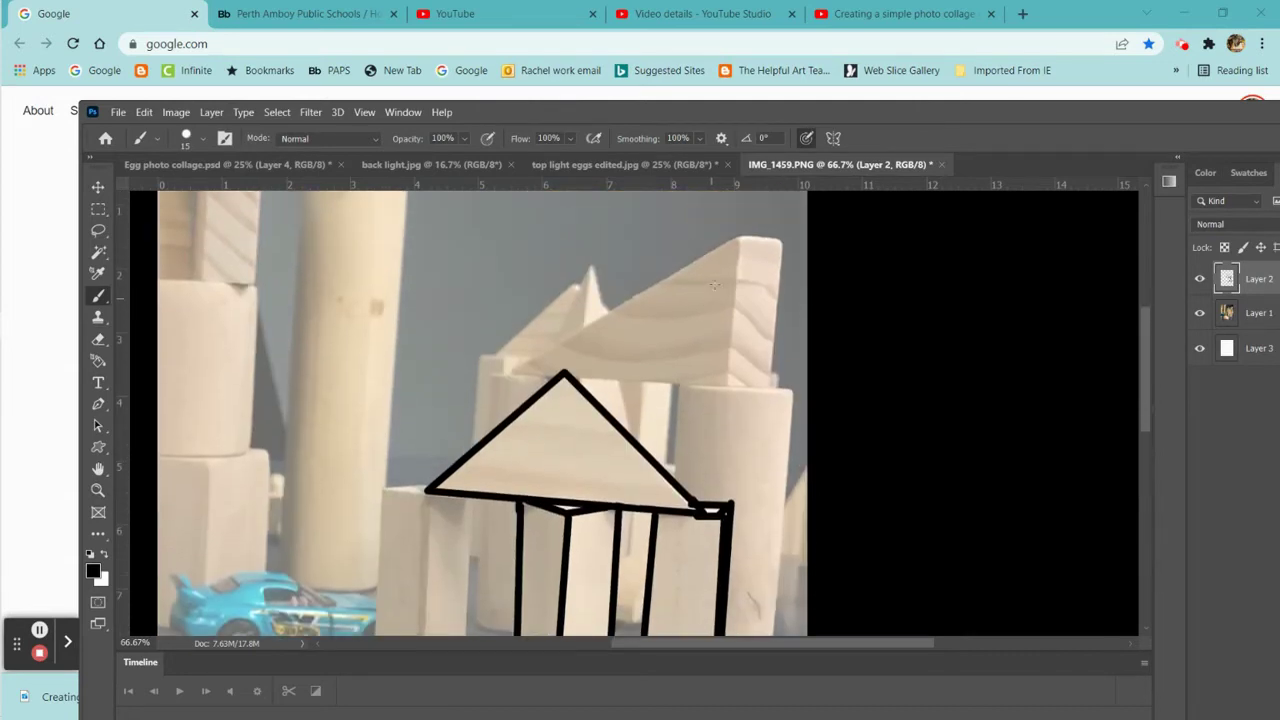
pyautogui.scroll(-4, 612, 380)
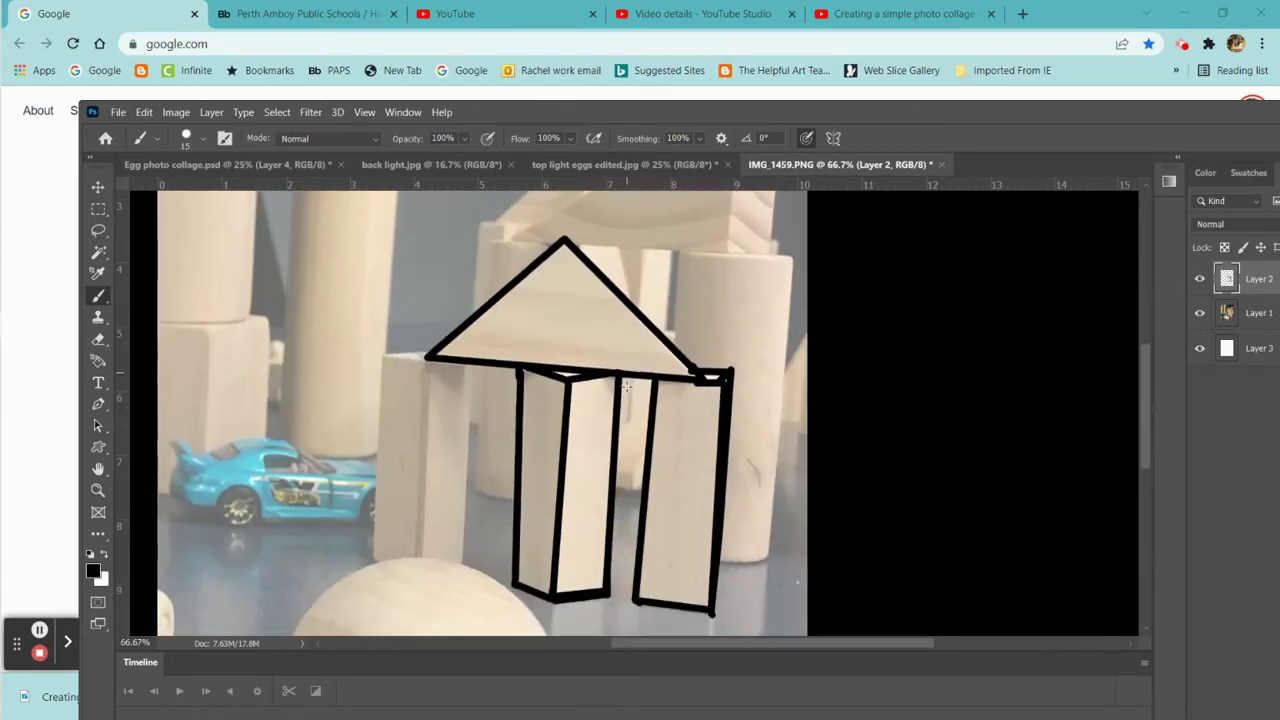
pyautogui.scroll(-1, 625, 395)
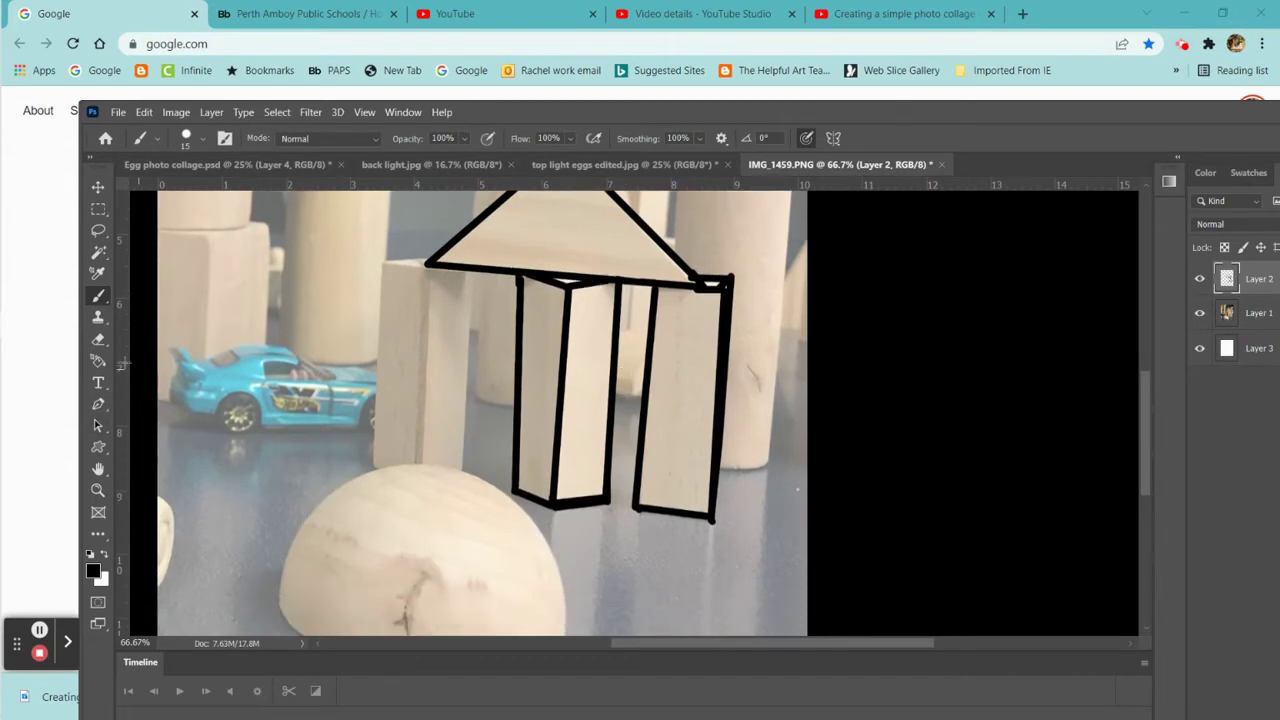
# Step: Set up the Ellipse tool to draw shapes with no fill and a 9.26 px black stroke
pyautogui.click(98, 490)
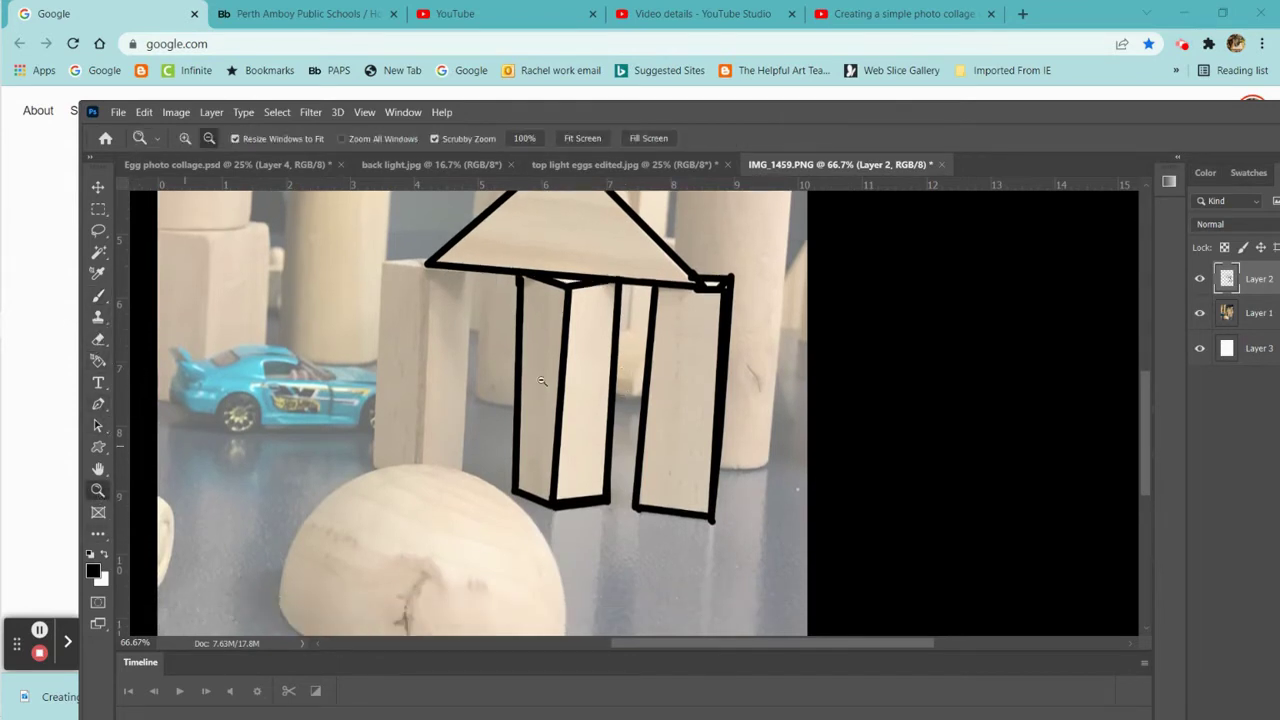
pyautogui.keyDown('alt'); pyautogui.click(680, 325); pyautogui.keyUp('alt')
pyautogui.keyDown('alt'); pyautogui.click(680, 325); pyautogui.keyUp('alt')
pyautogui.keyDown('alt'); pyautogui.click(680, 325); pyautogui.keyUp('alt')
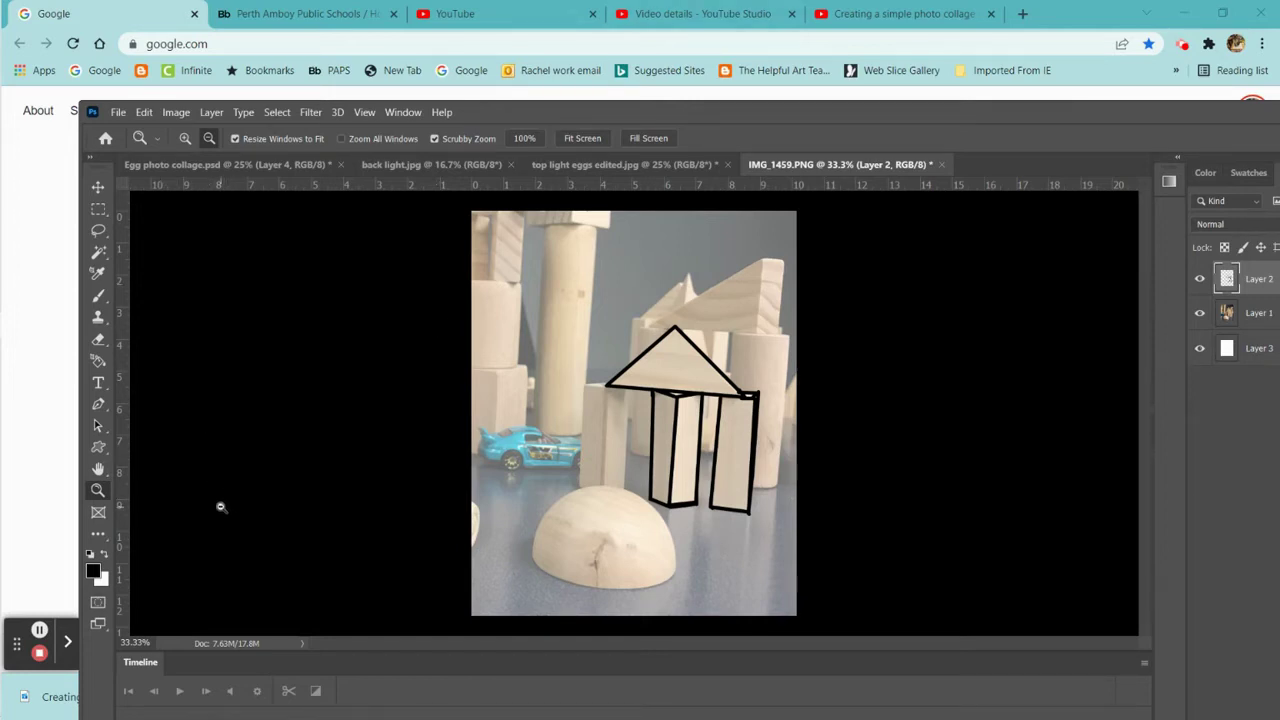
pyautogui.click(103, 455)
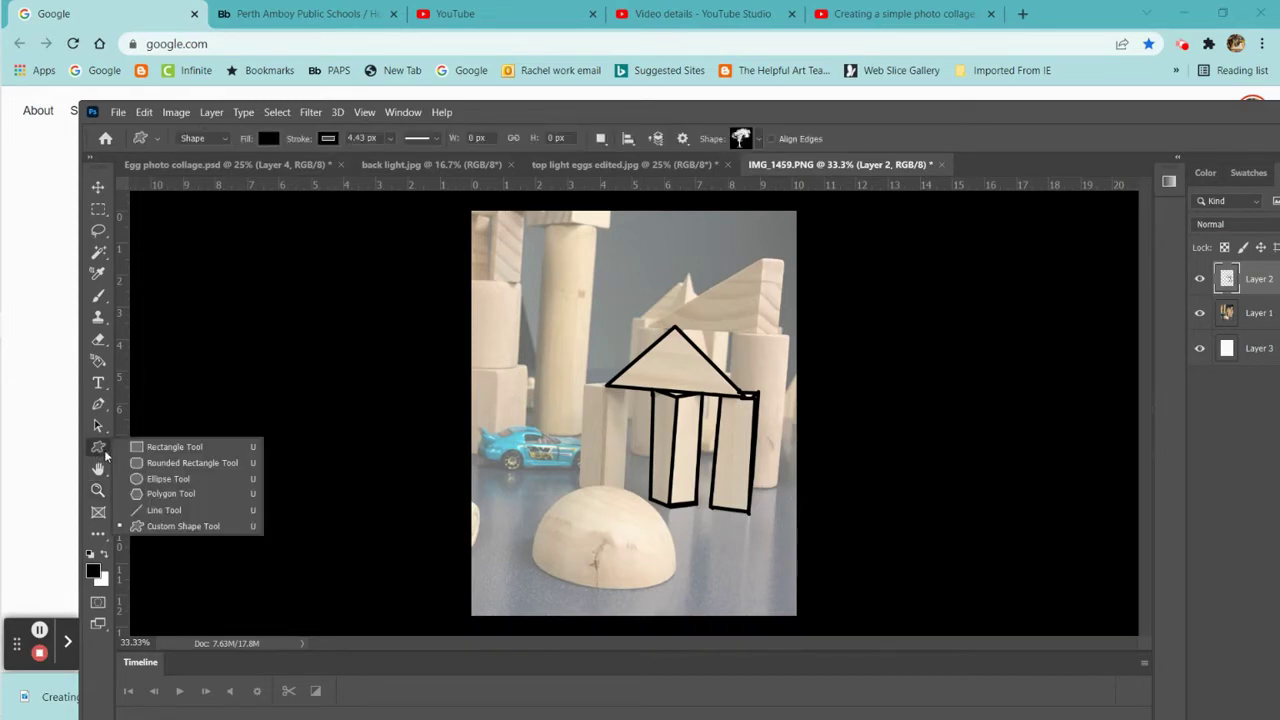
pyautogui.click(198, 481)
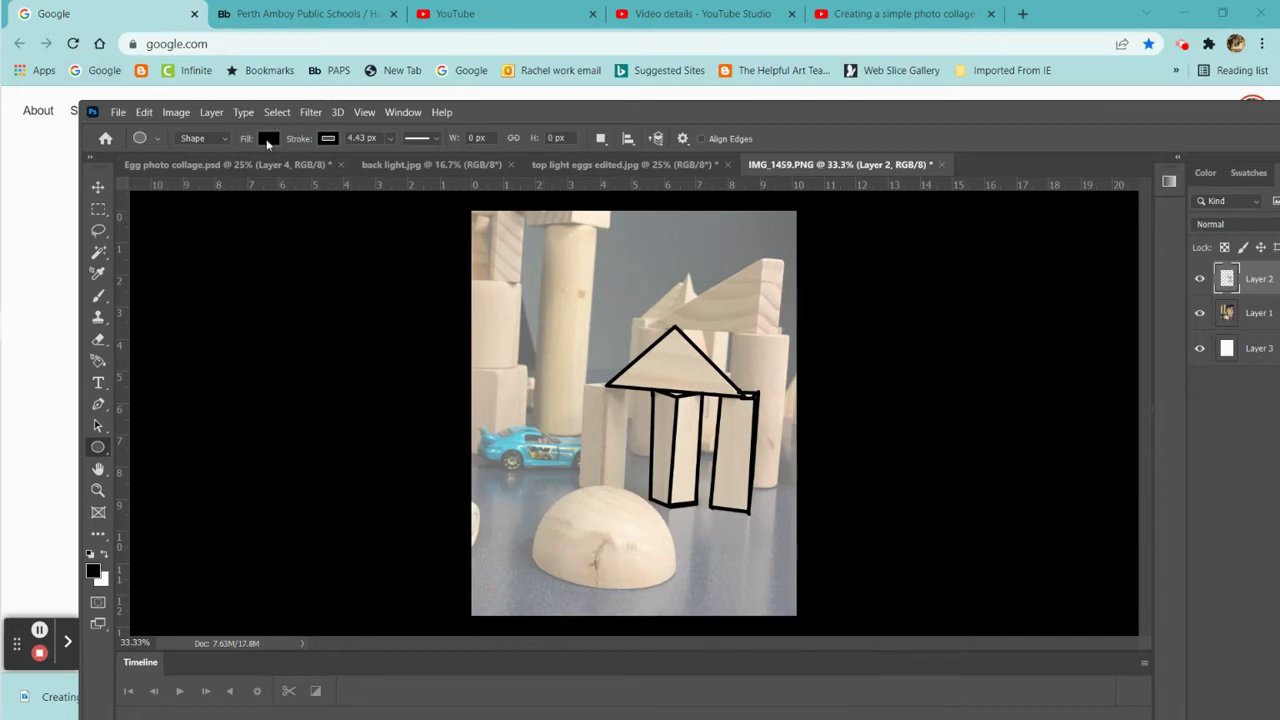
pyautogui.click(268, 140)
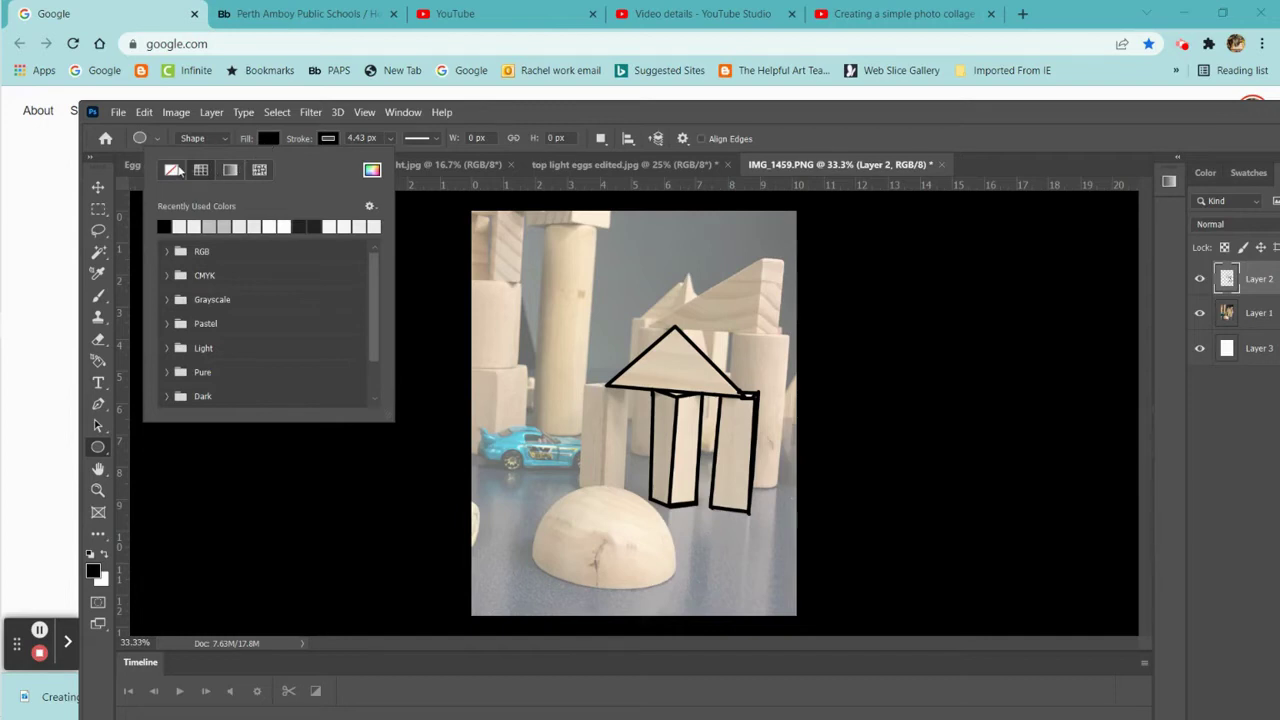
pyautogui.click(172, 171)
pyautogui.click(389, 141)
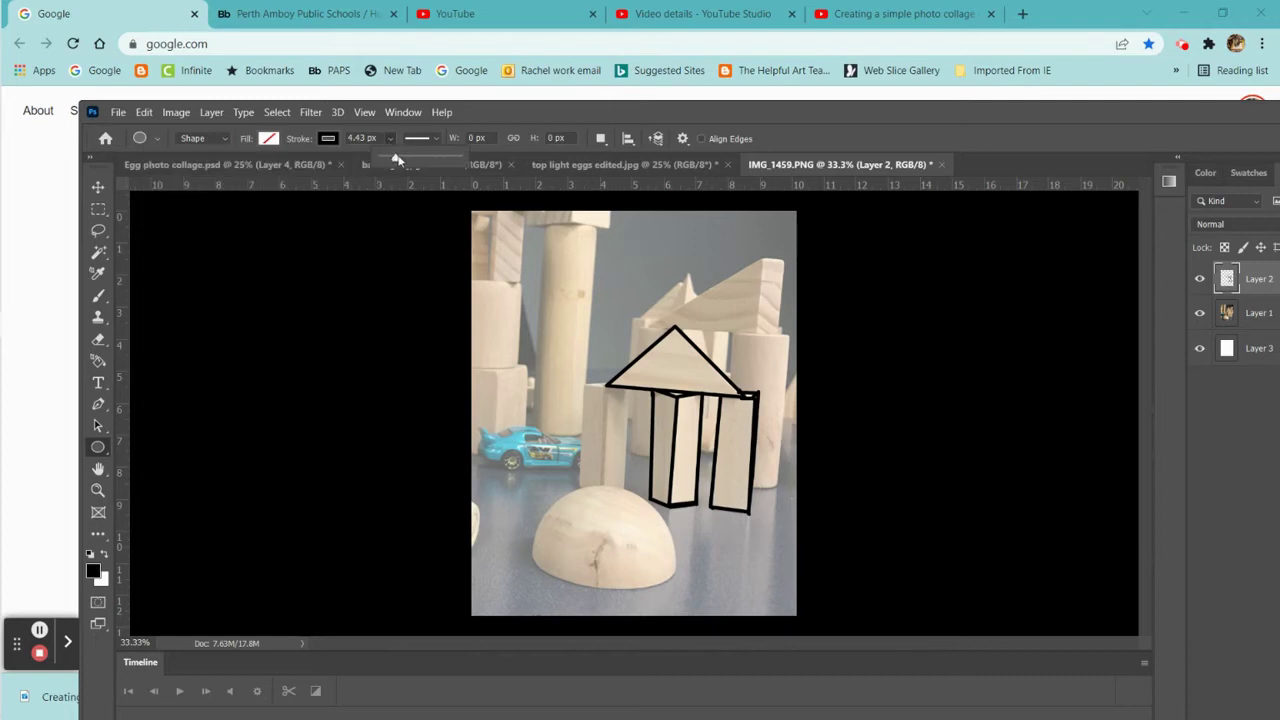
pyautogui.click(398, 161)
pyautogui.click(419, 294)
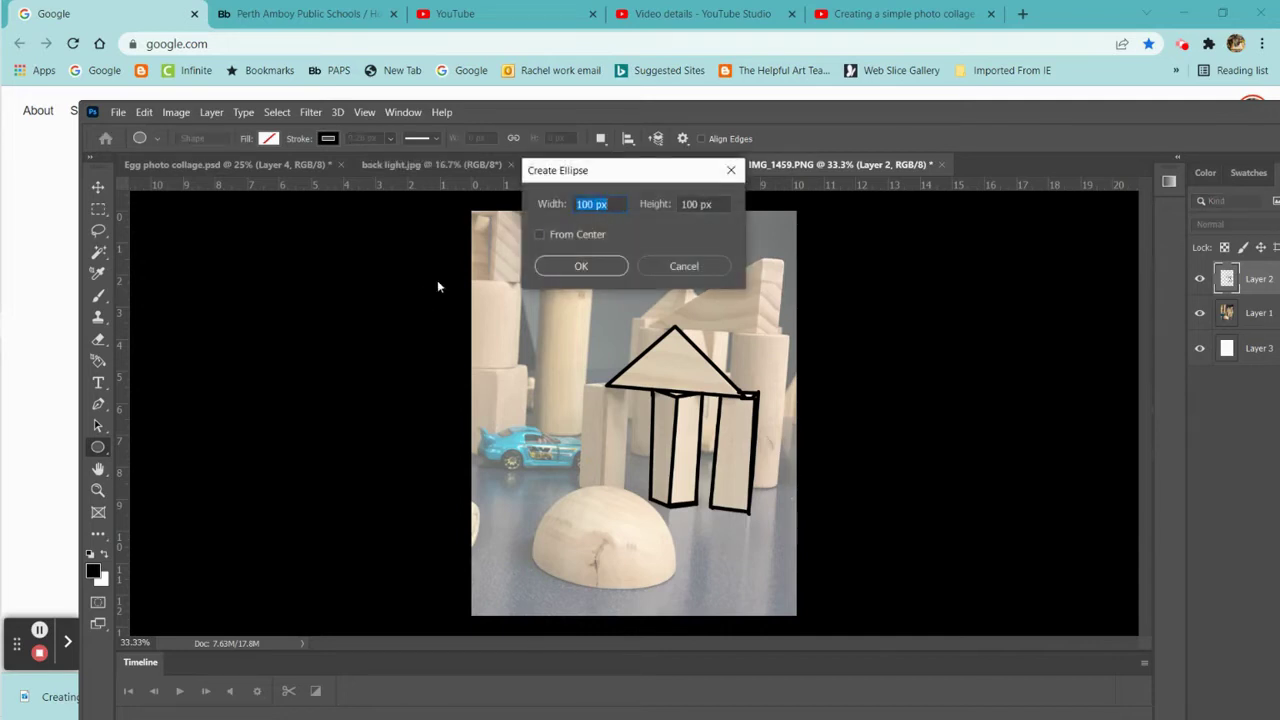
pyautogui.click(655, 267)
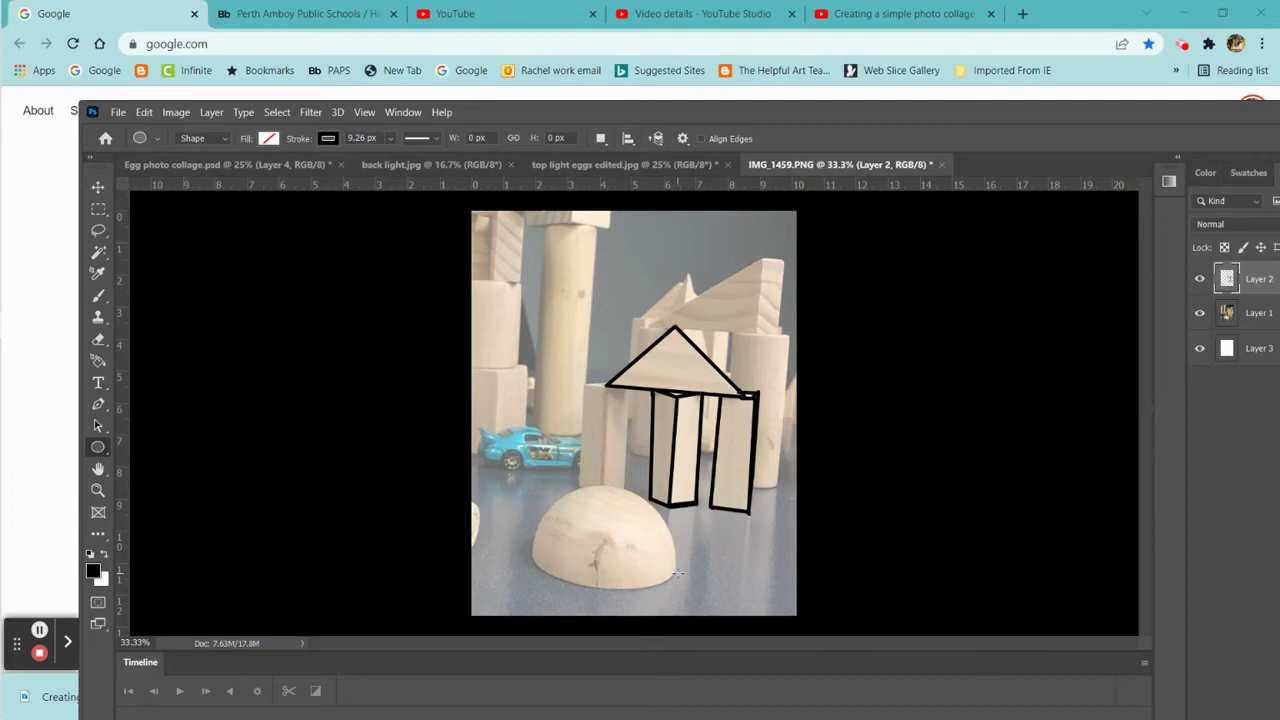
pyautogui.click(601, 532)
pyautogui.click(93, 571)
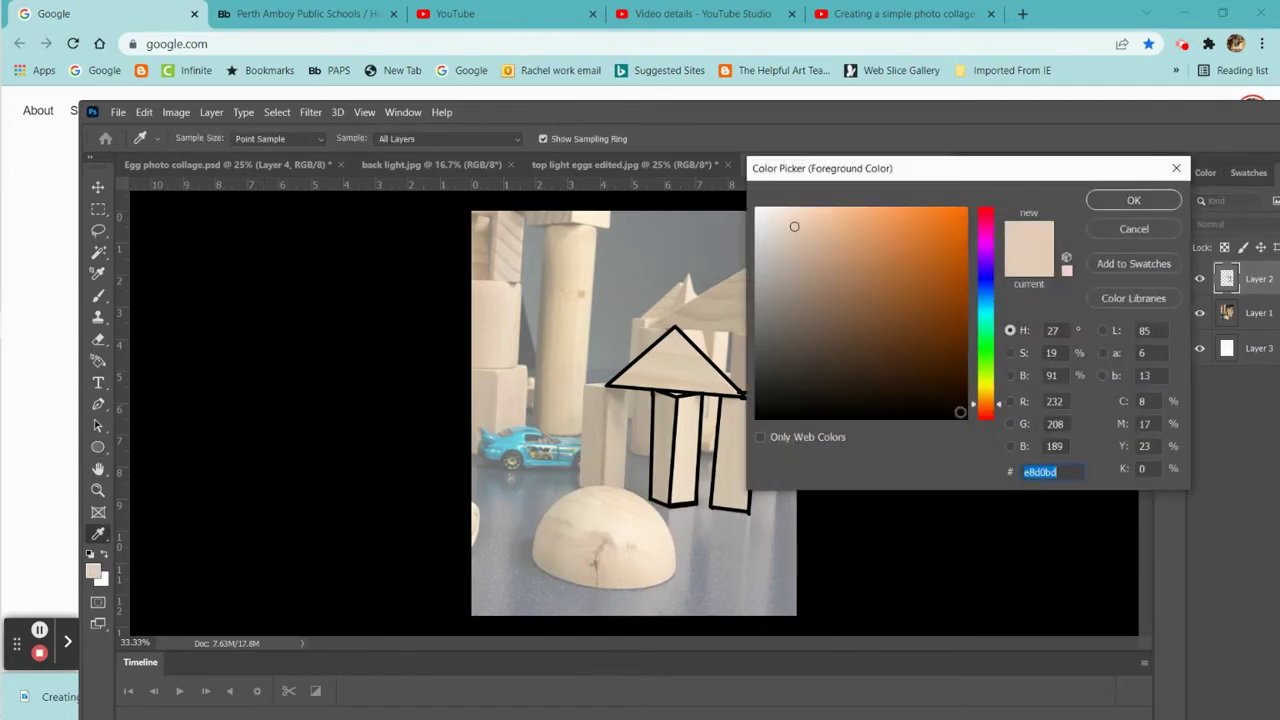
pyautogui.click(960, 412)
pyautogui.click(1116, 205)
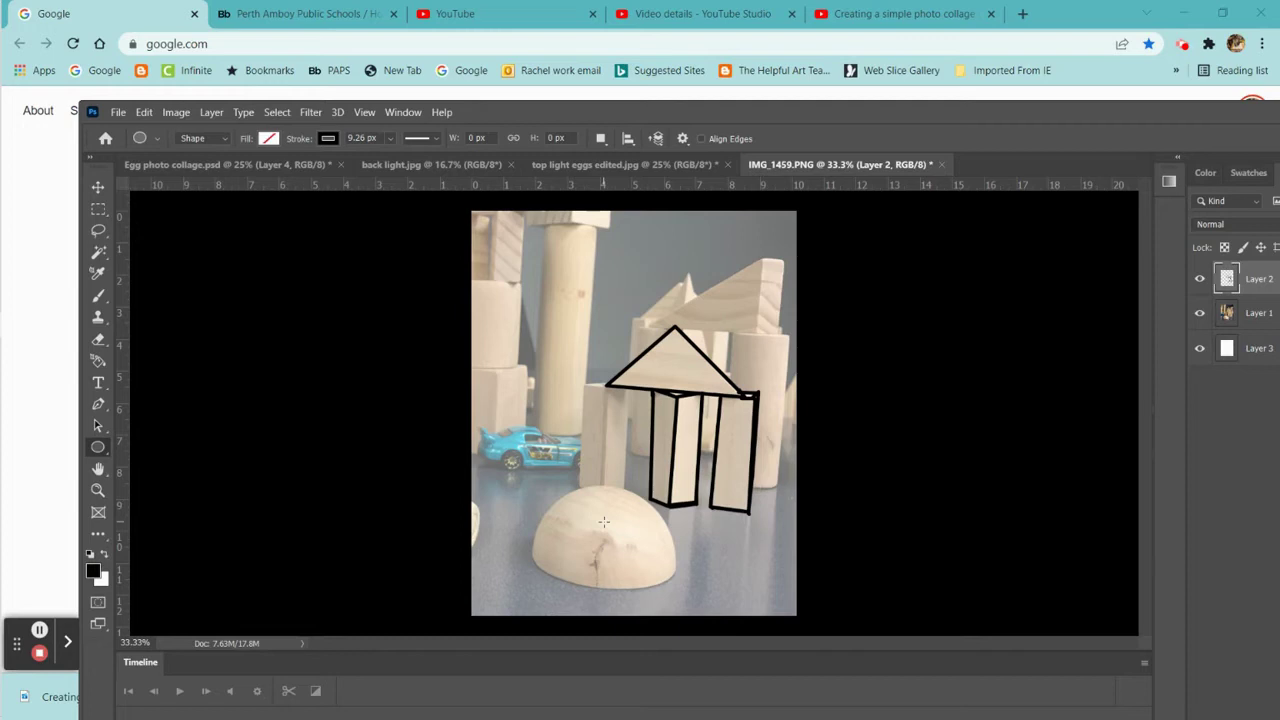
# Step: Draw an ellipse of about 391 × 335 px over the upper part of the dome block and set its stroke to 15 px
pyautogui.moveTo(603, 521); pyautogui.dragTo(646, 558)
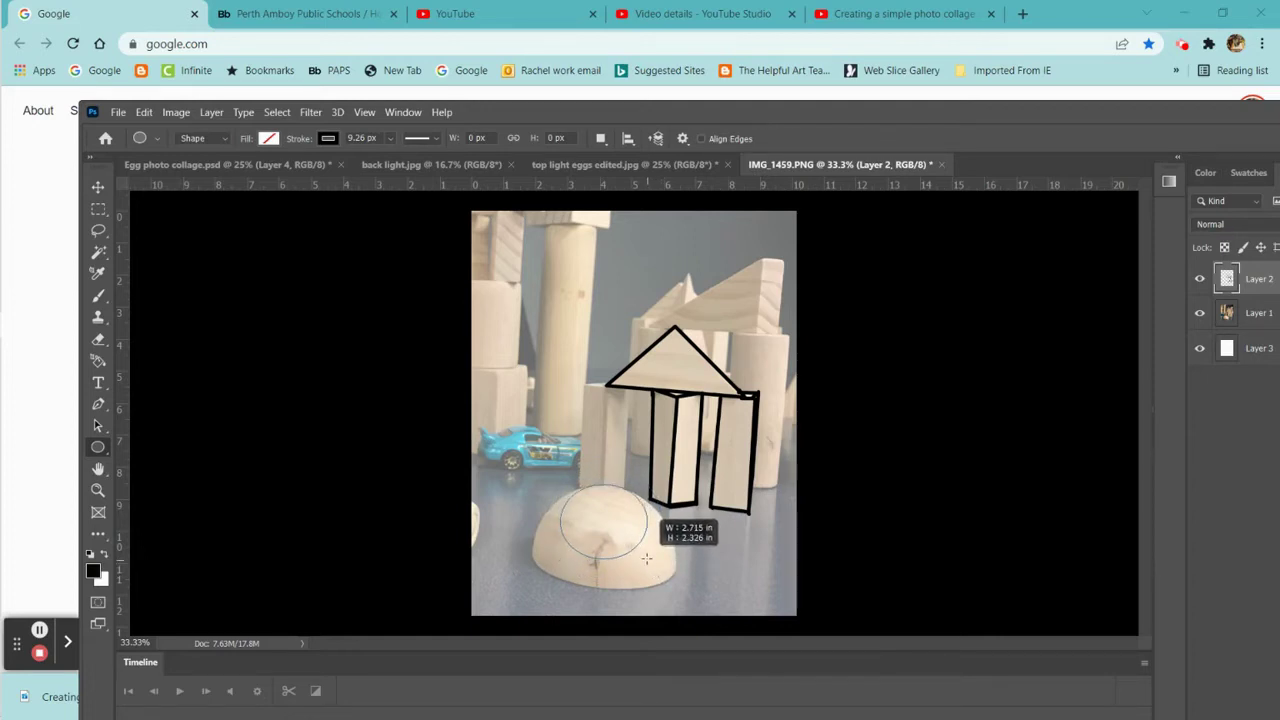
pyautogui.moveTo(646, 558); pyautogui.dragTo(646, 558)
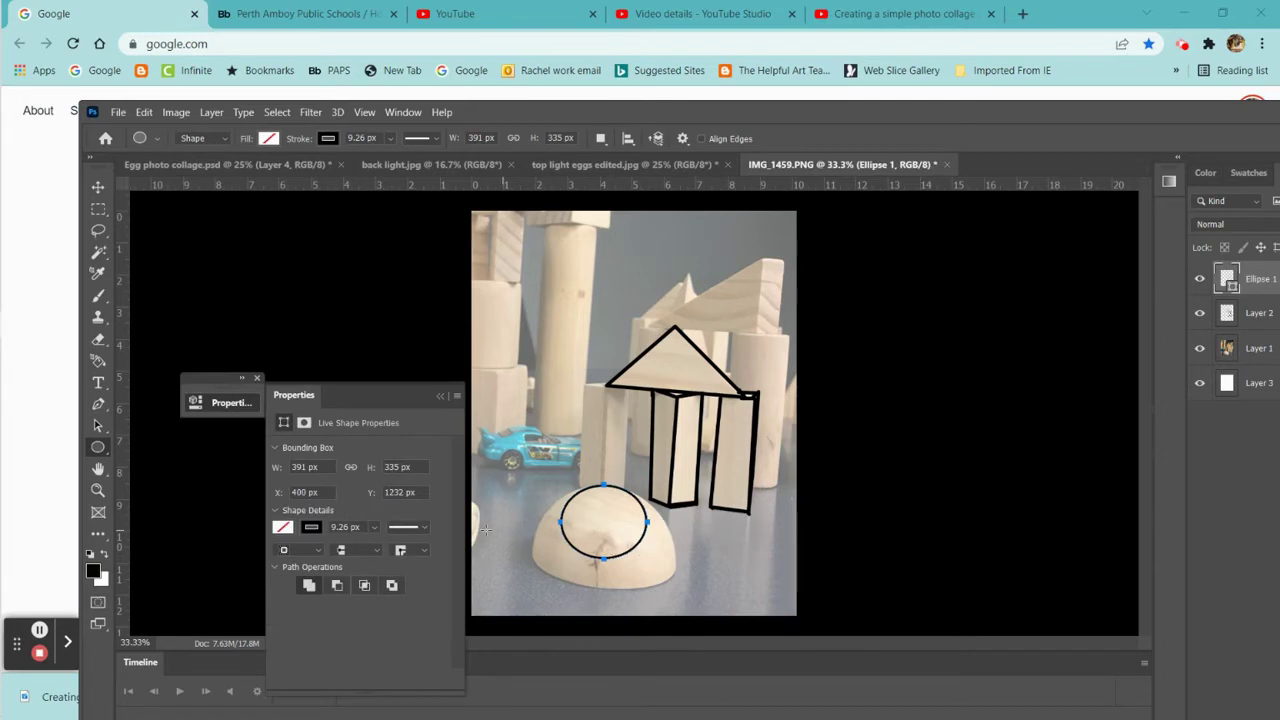
pyautogui.click(374, 528)
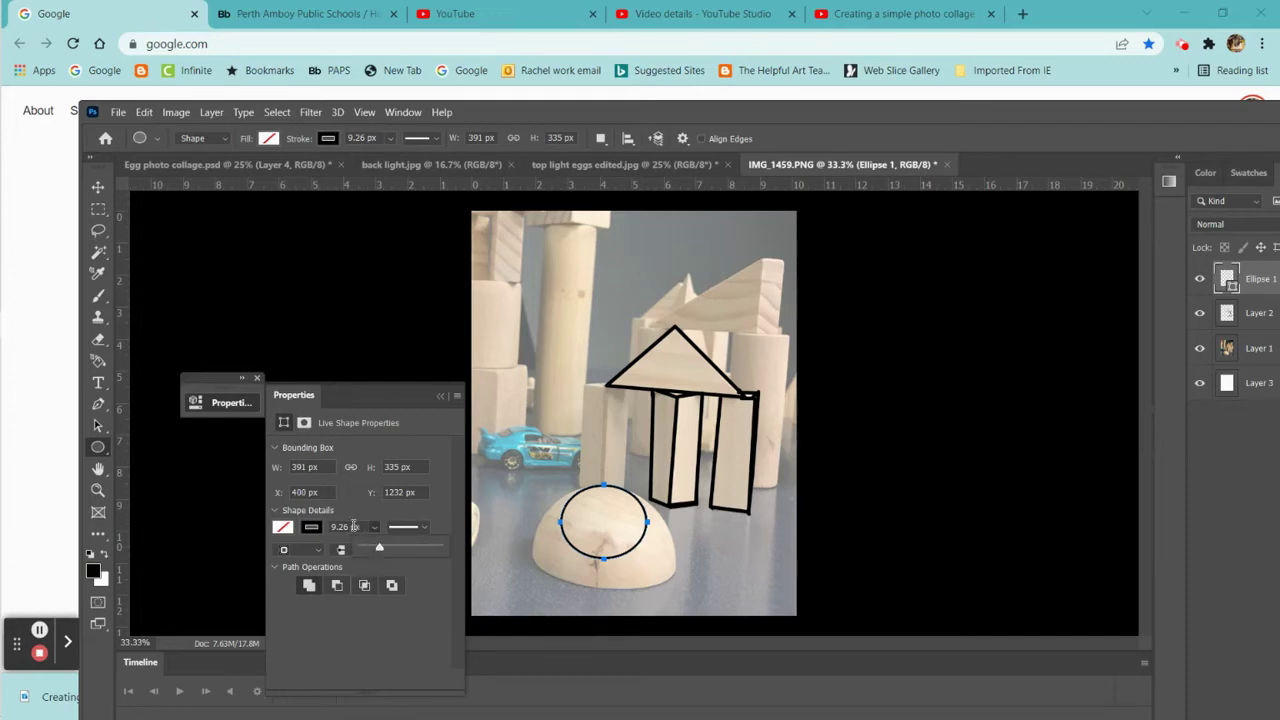
pyautogui.click(352, 527)
pyautogui.write('12')
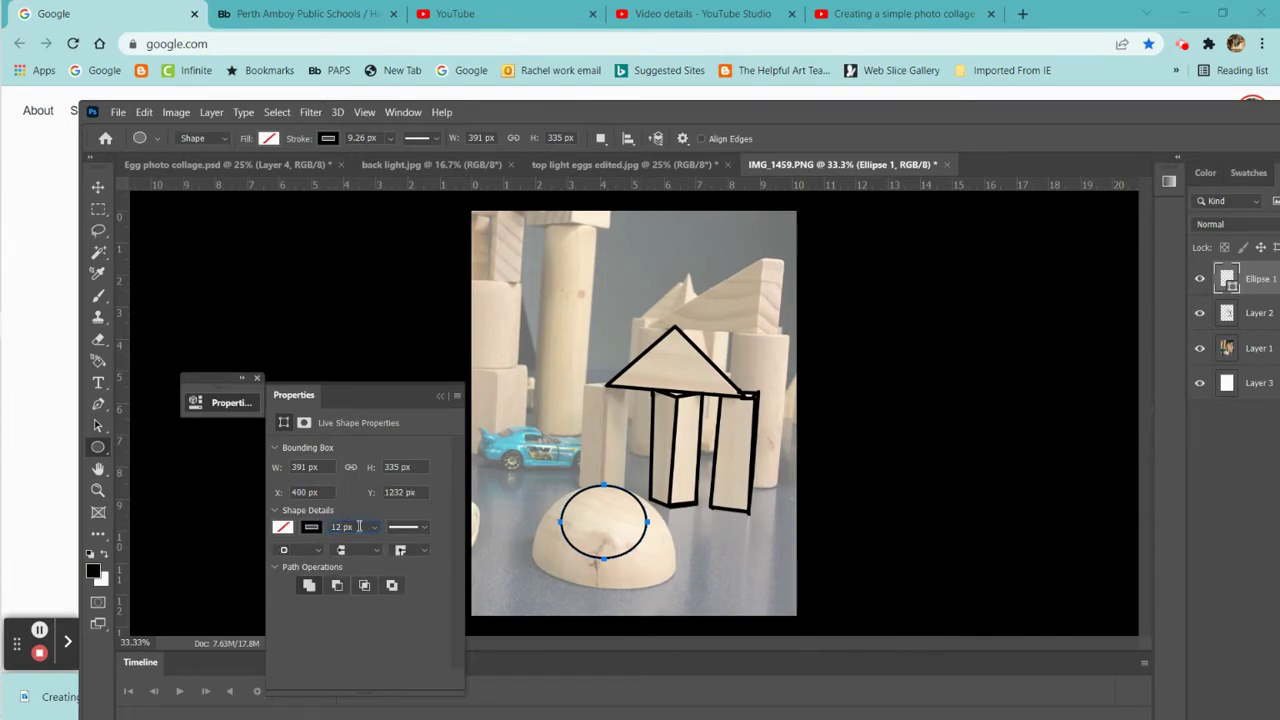
pyautogui.doubleClick(345, 525)
pyautogui.write('15')
pyautogui.click(144, 112)
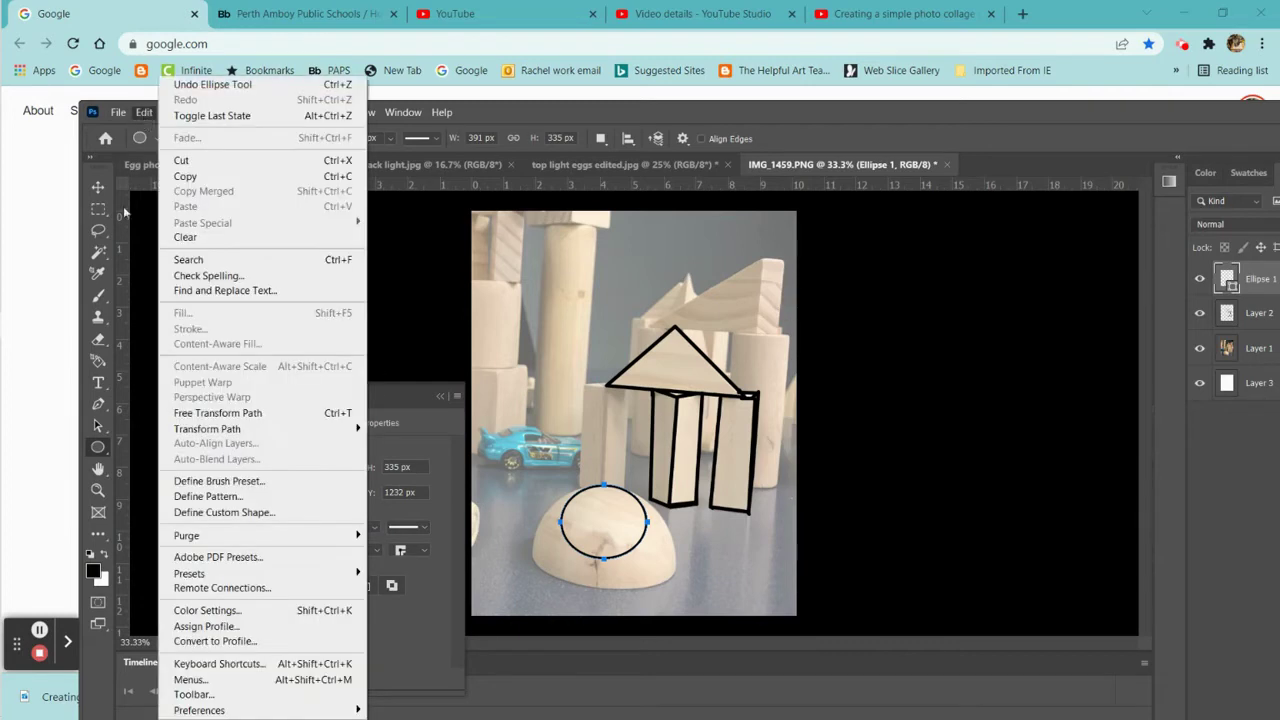
pyautogui.moveTo(208, 429)
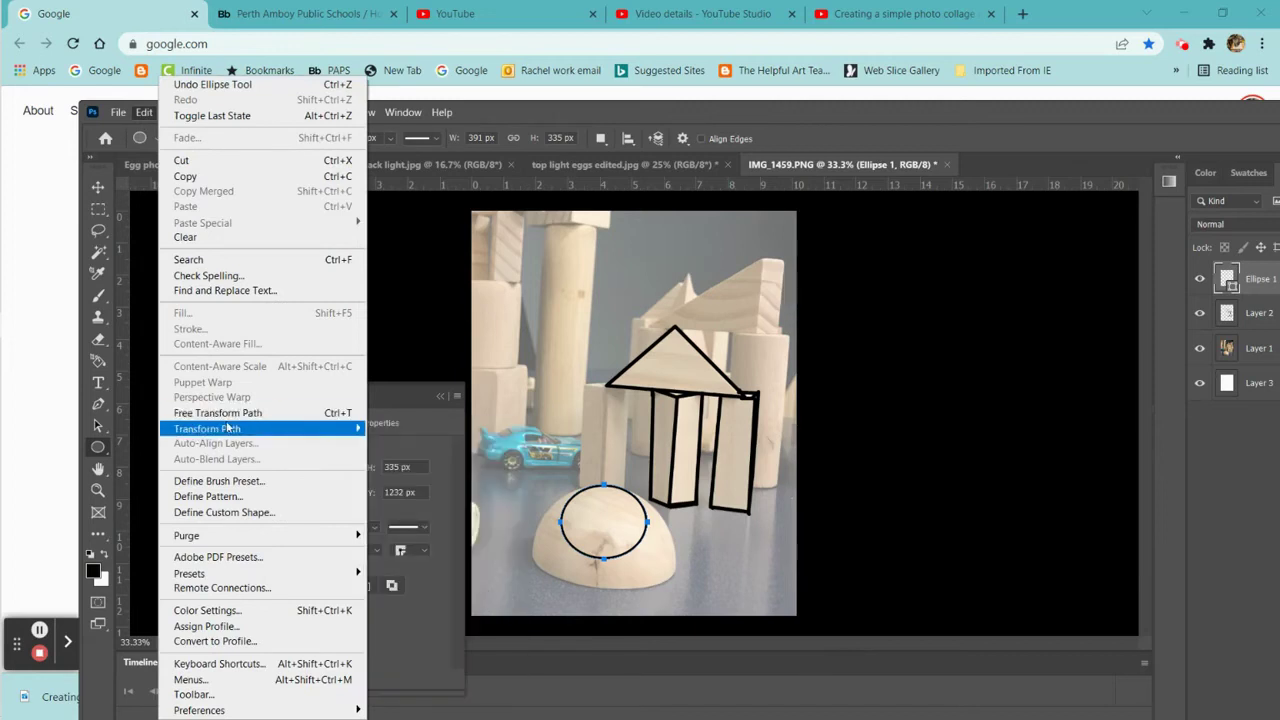
pyautogui.click(424, 336)
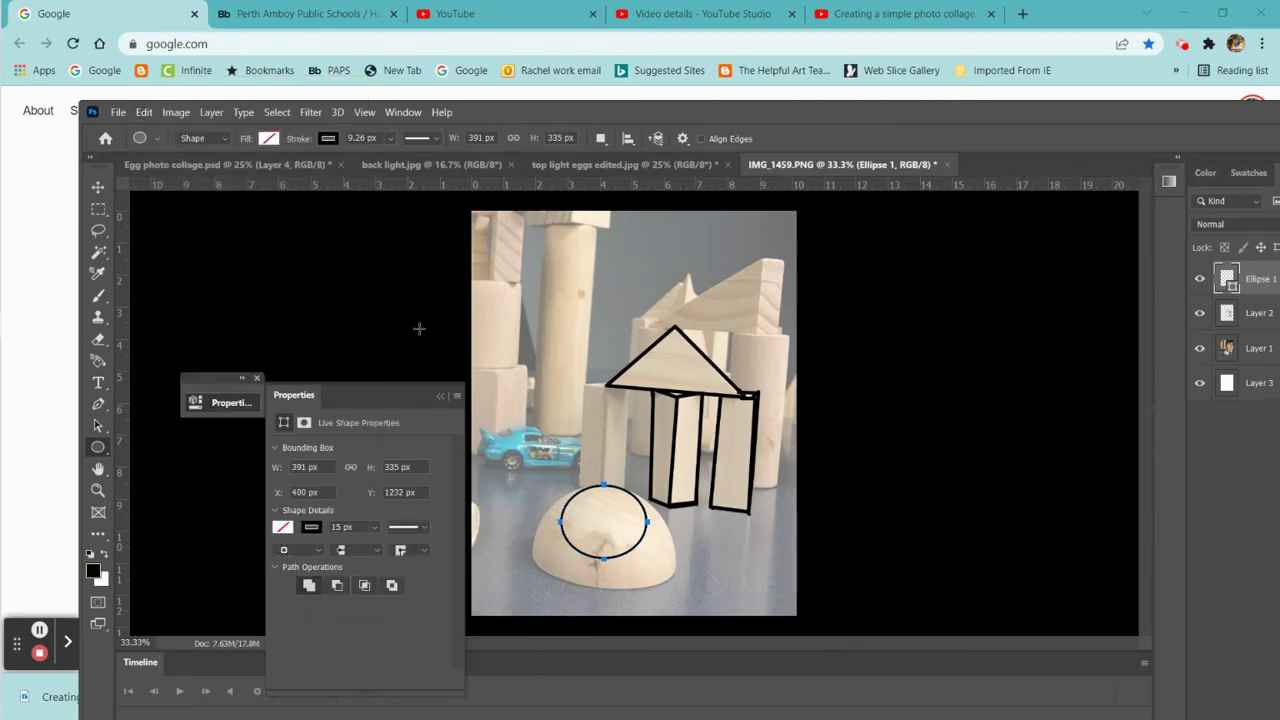
pyautogui.click(242, 377)
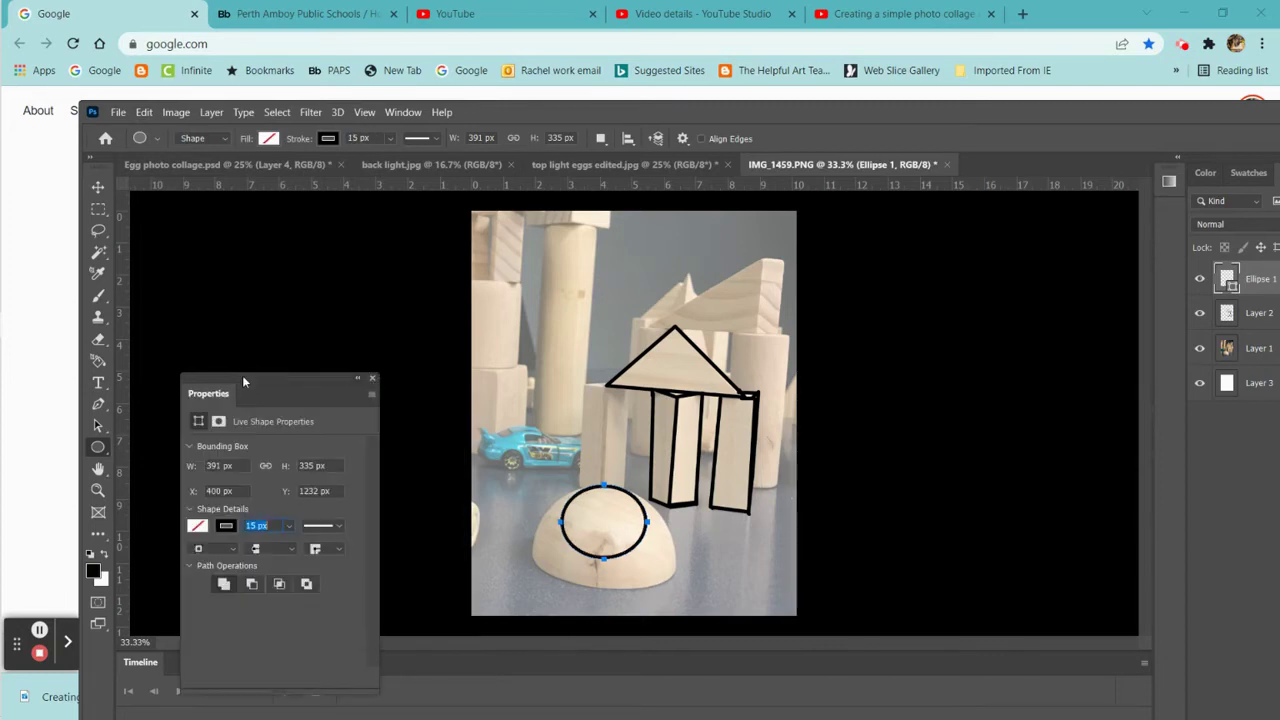
pyautogui.click(358, 380)
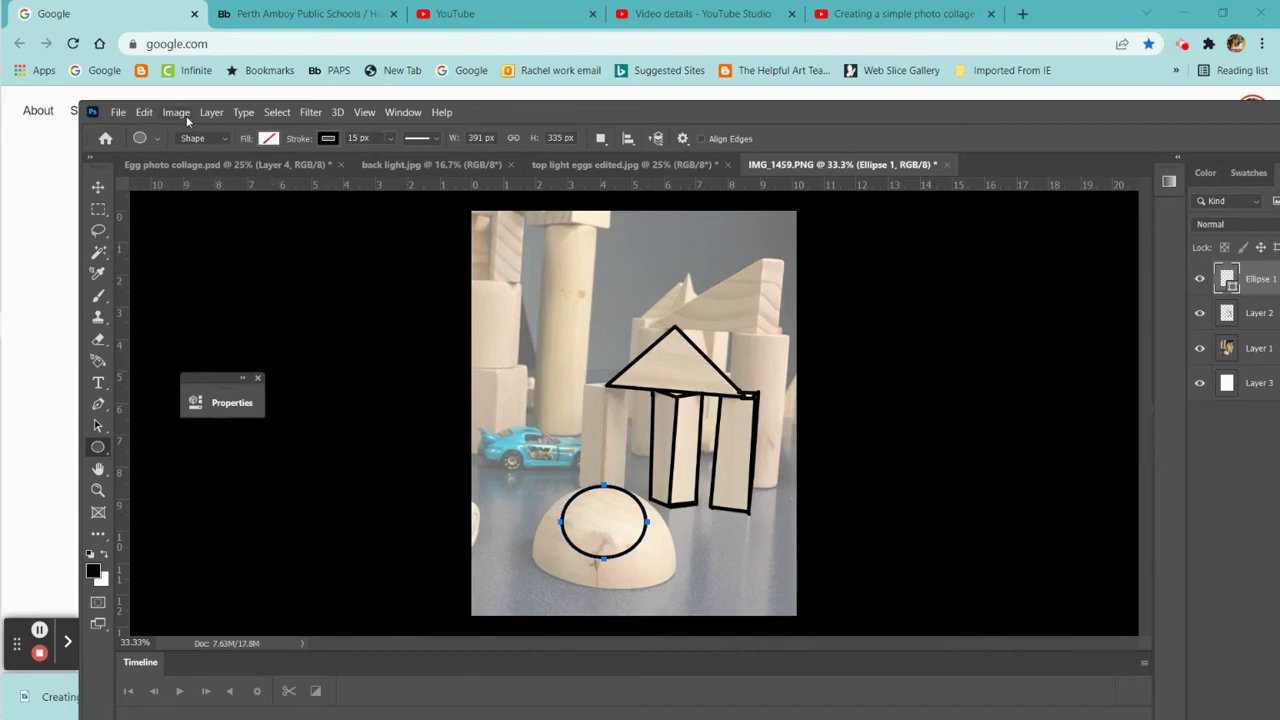
# Step: Scale the ellipse's path to about 147% width and 123% height, keeping its upper edge on the dome's crown
pyautogui.moveTo(963, 111); pyautogui.dragTo(901, 123)
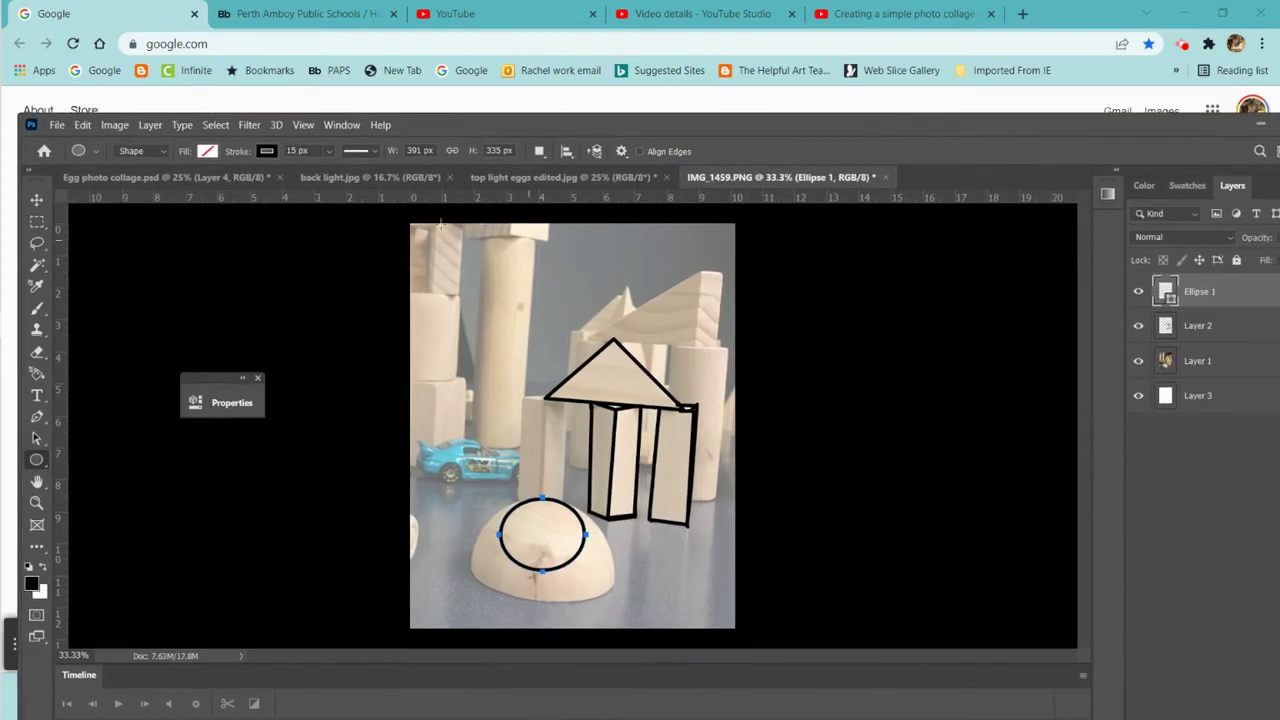
pyautogui.click(83, 124)
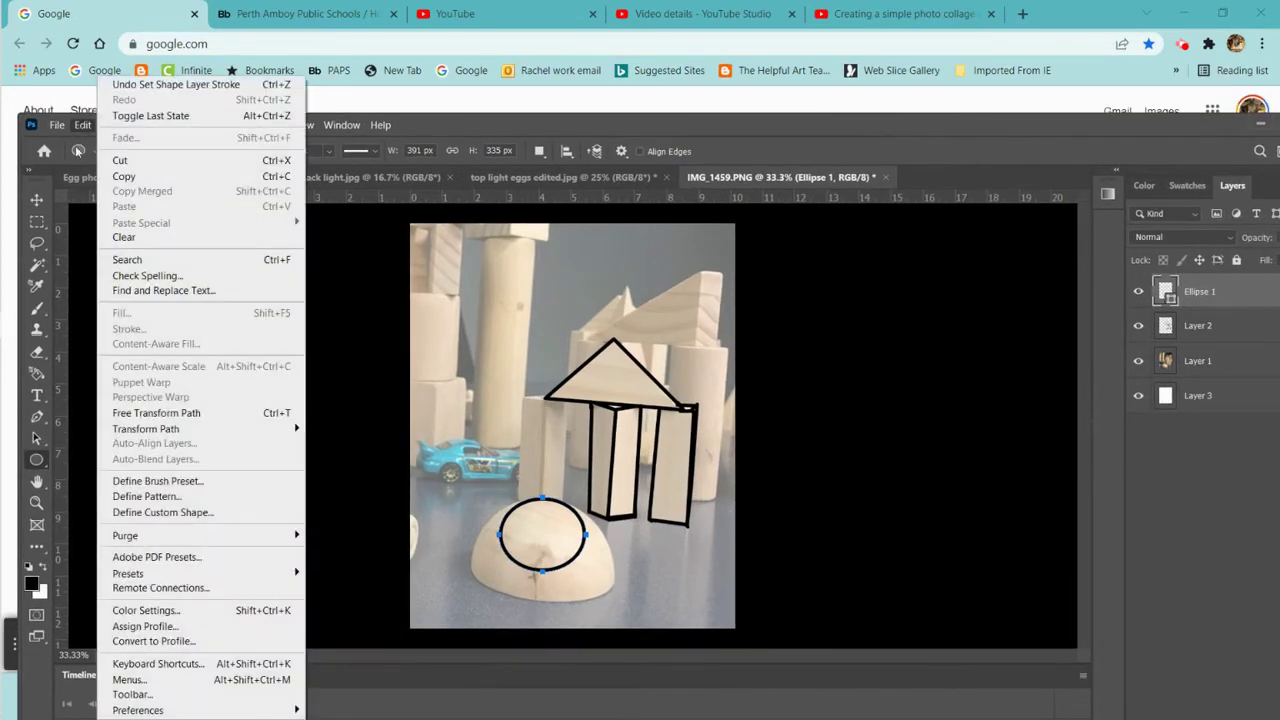
pyautogui.moveTo(295, 430)
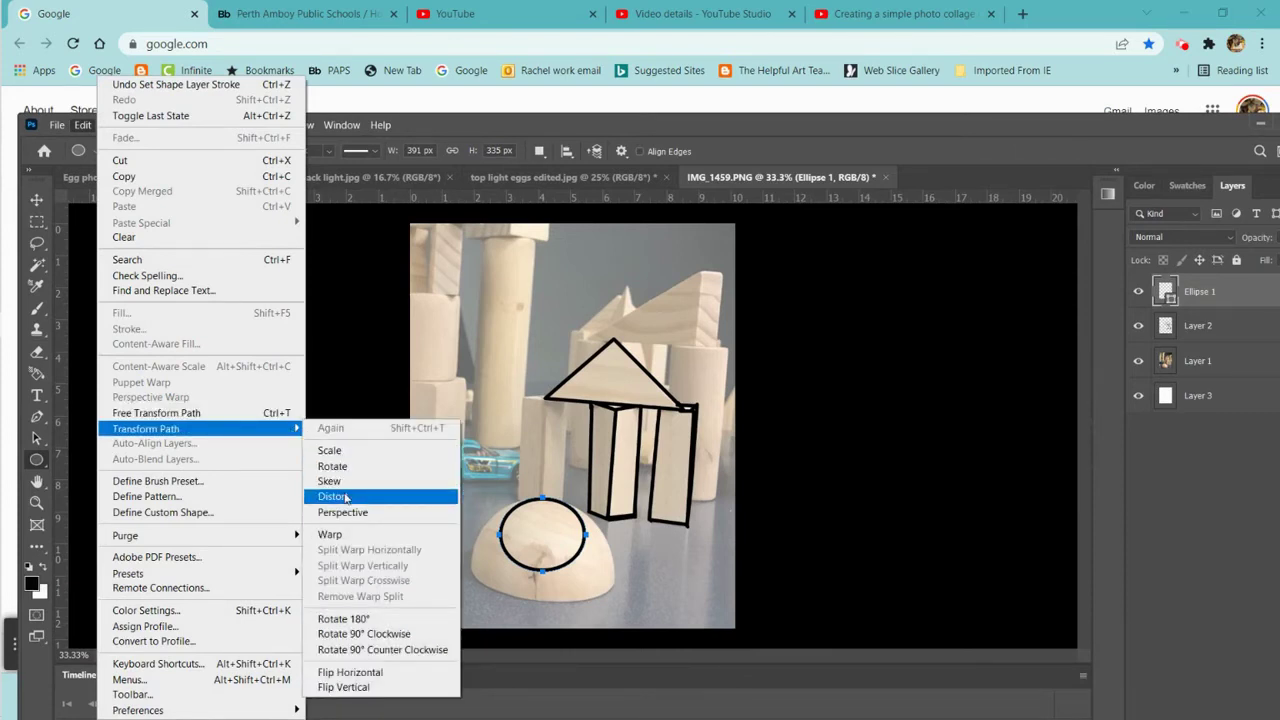
pyautogui.click(350, 452)
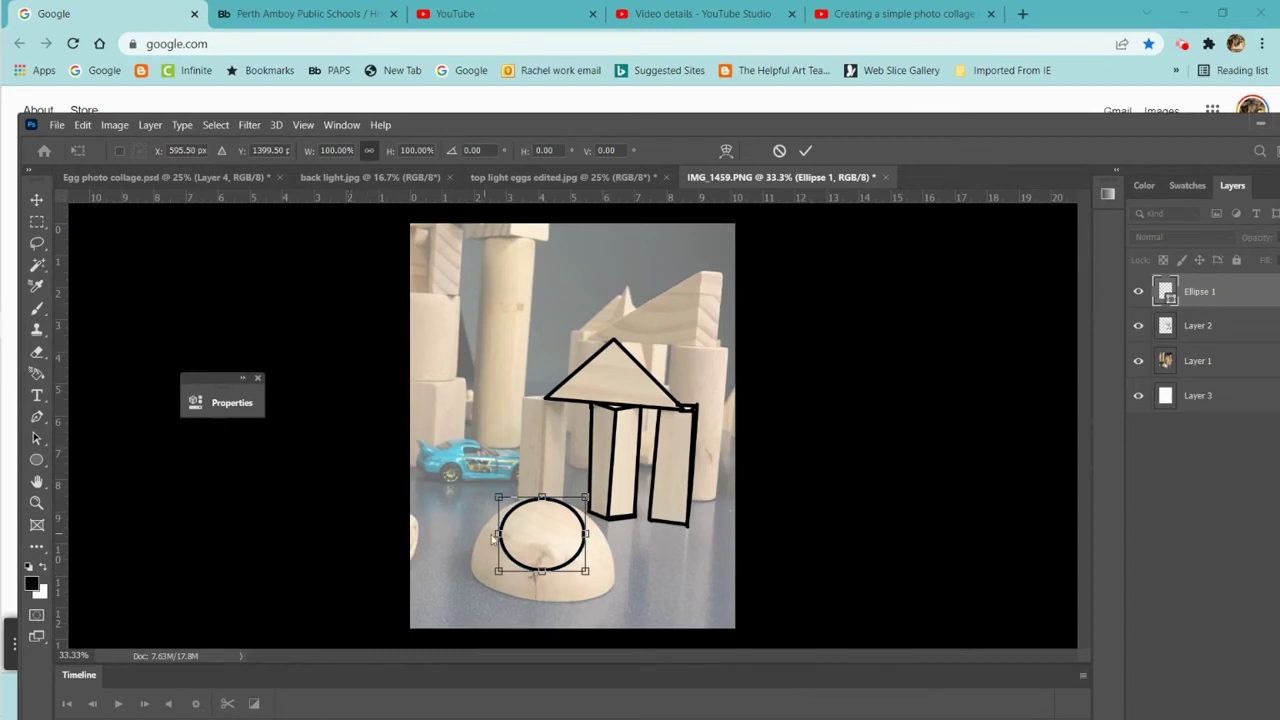
pyautogui.moveTo(498, 534); pyautogui.dragTo(478, 540)
pyautogui.moveTo(588, 534); pyautogui.dragTo(596, 534)
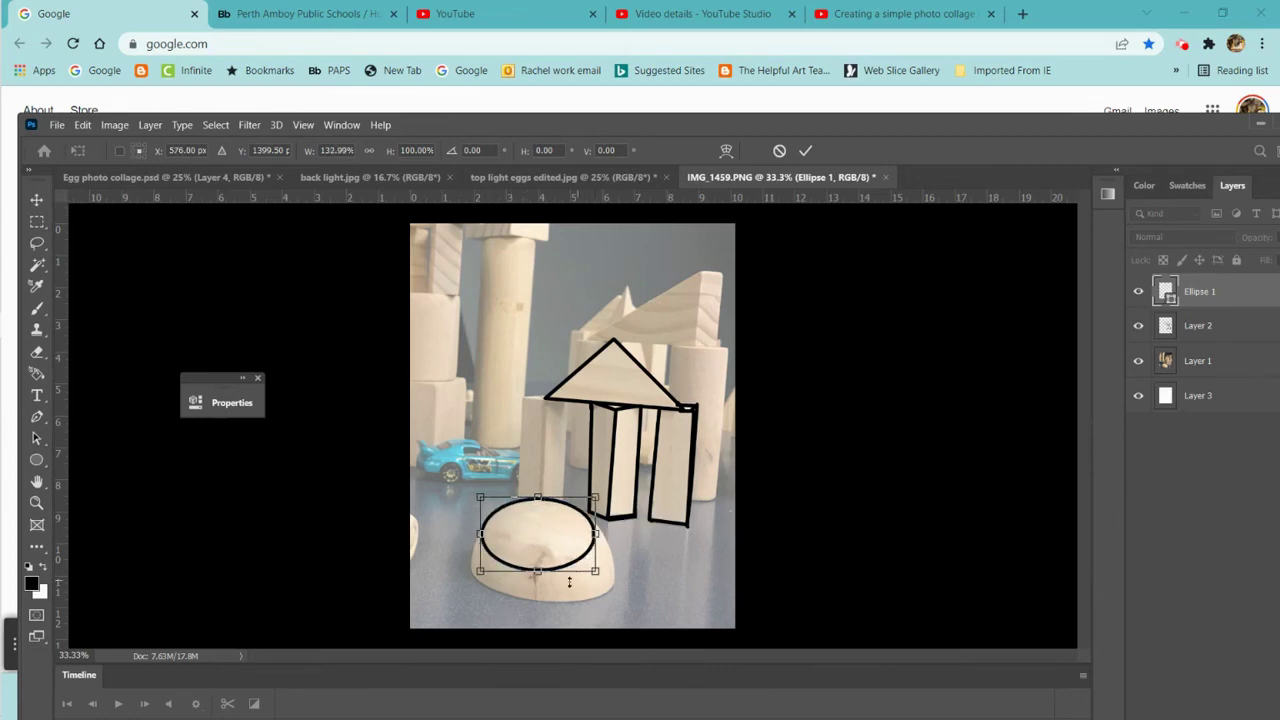
pyautogui.moveTo(537, 571); pyautogui.dragTo(543, 590)
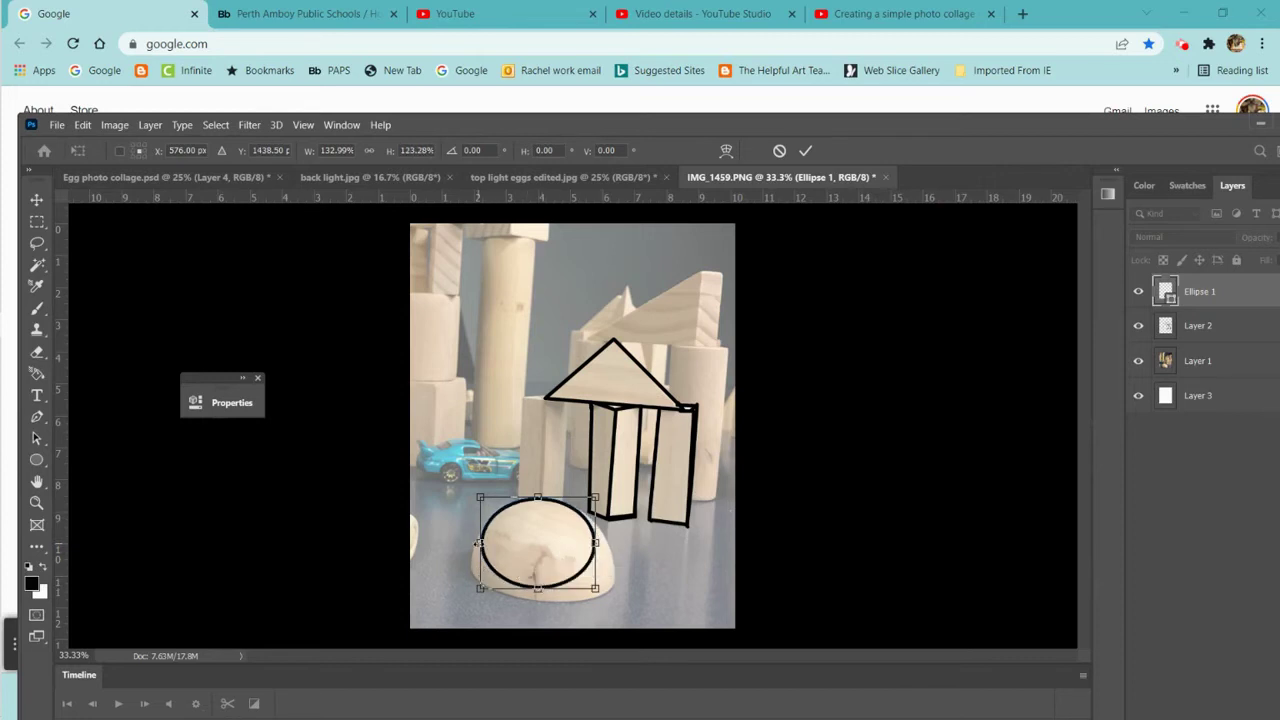
pyautogui.moveTo(477, 543); pyautogui.dragTo(475, 543)
pyautogui.moveTo(597, 543); pyautogui.dragTo(604, 543)
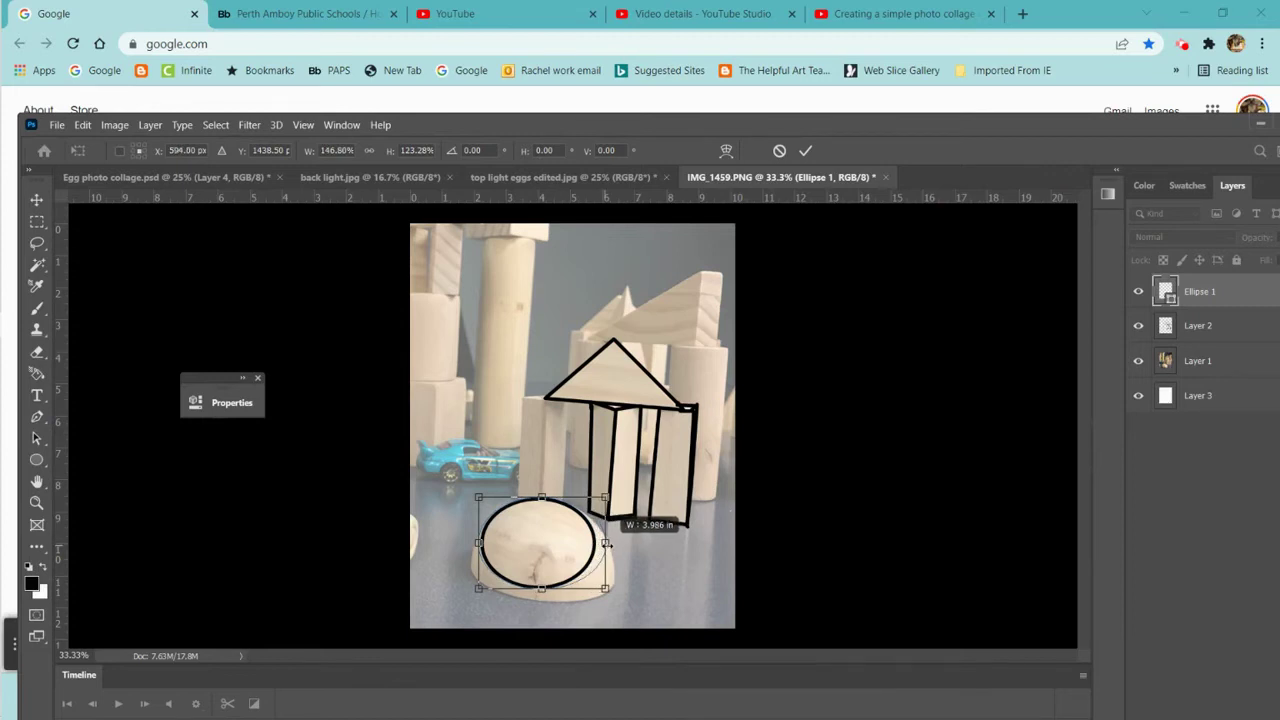
pyautogui.moveTo(607, 543); pyautogui.dragTo(606, 543)
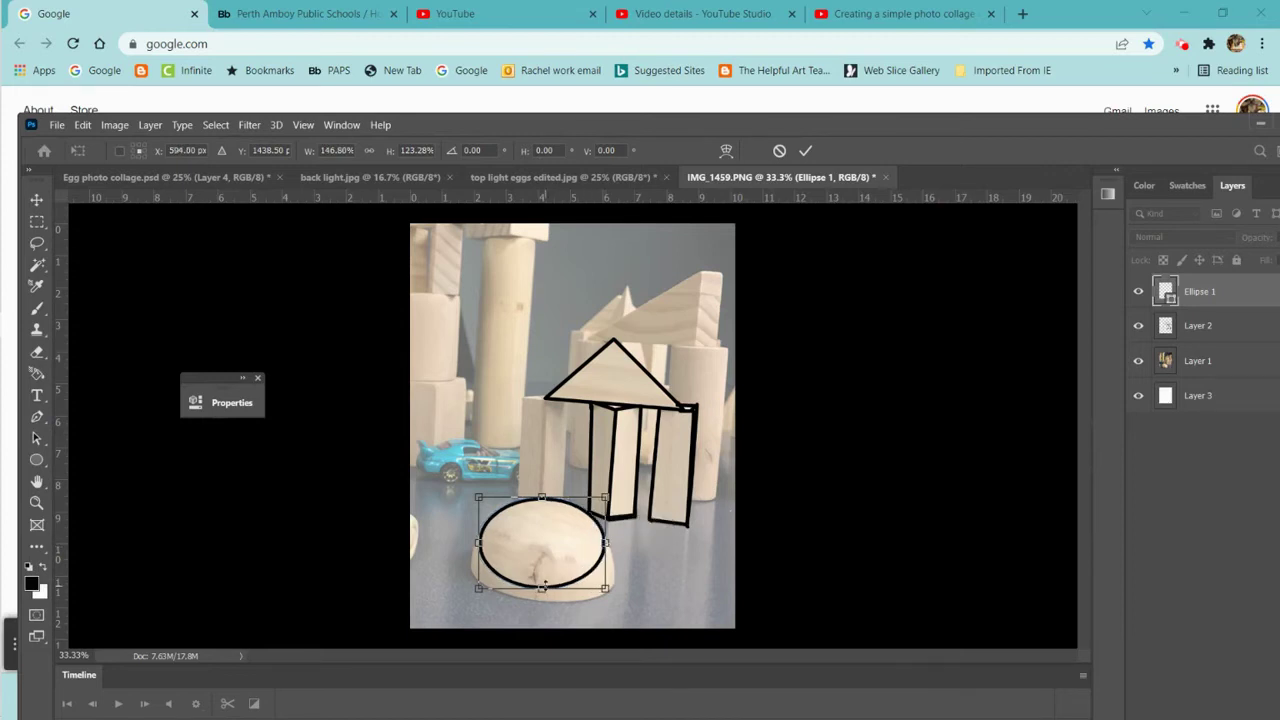
# Step: Extend the ellipse below the dome's base and widen it to the dome's sides, applying the transform at 640 × 557 px
pyautogui.moveTo(541, 588); pyautogui.dragTo(541, 618)
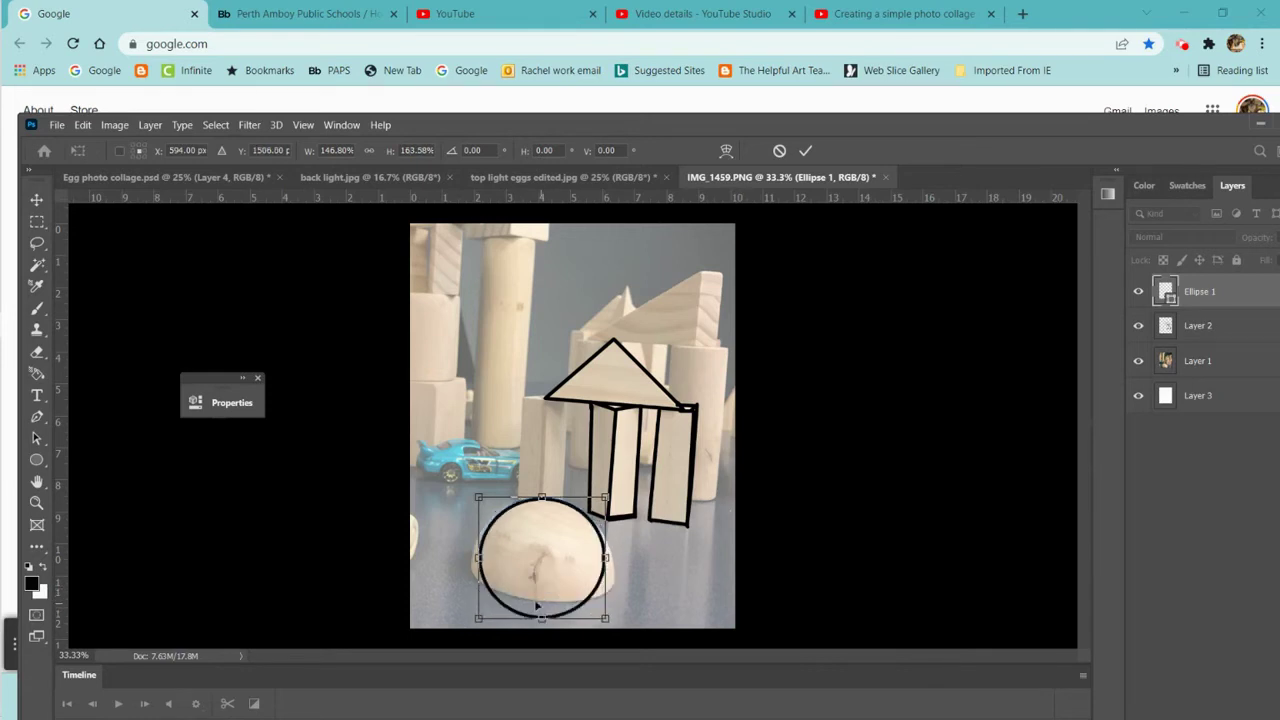
pyautogui.moveTo(479, 558); pyautogui.dragTo(472, 558)
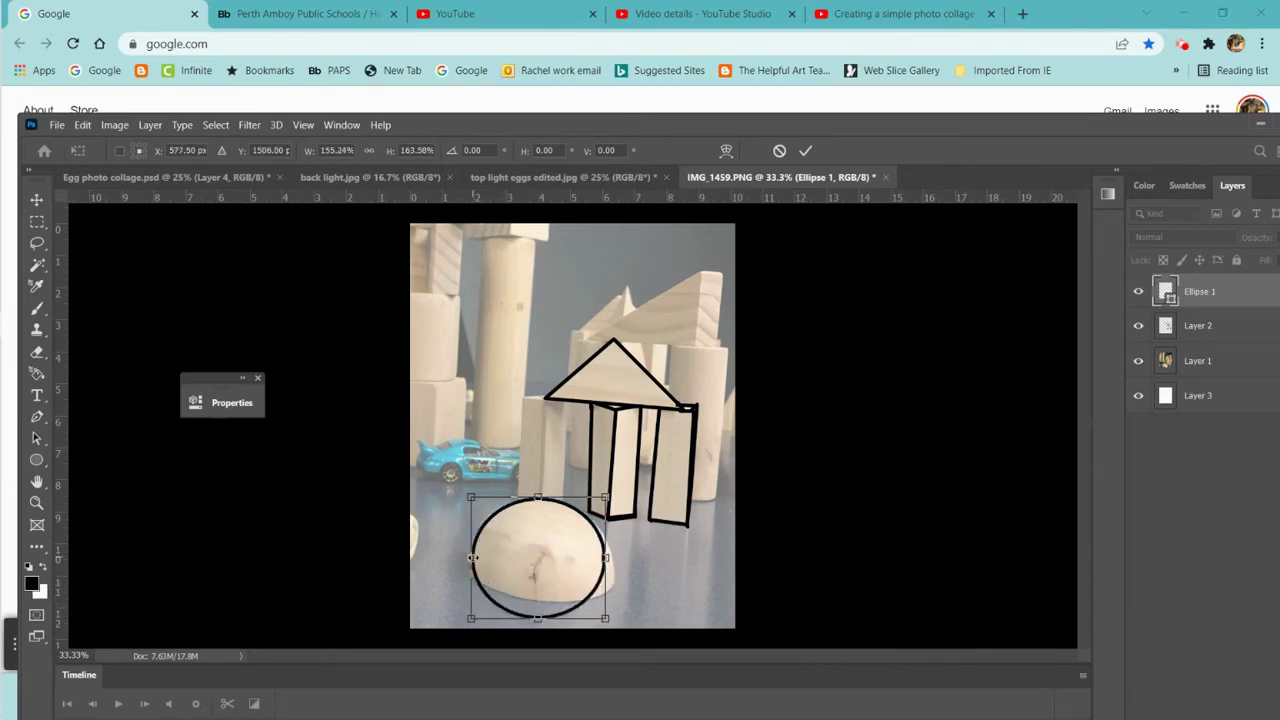
pyautogui.moveTo(605, 558); pyautogui.dragTo(609, 558)
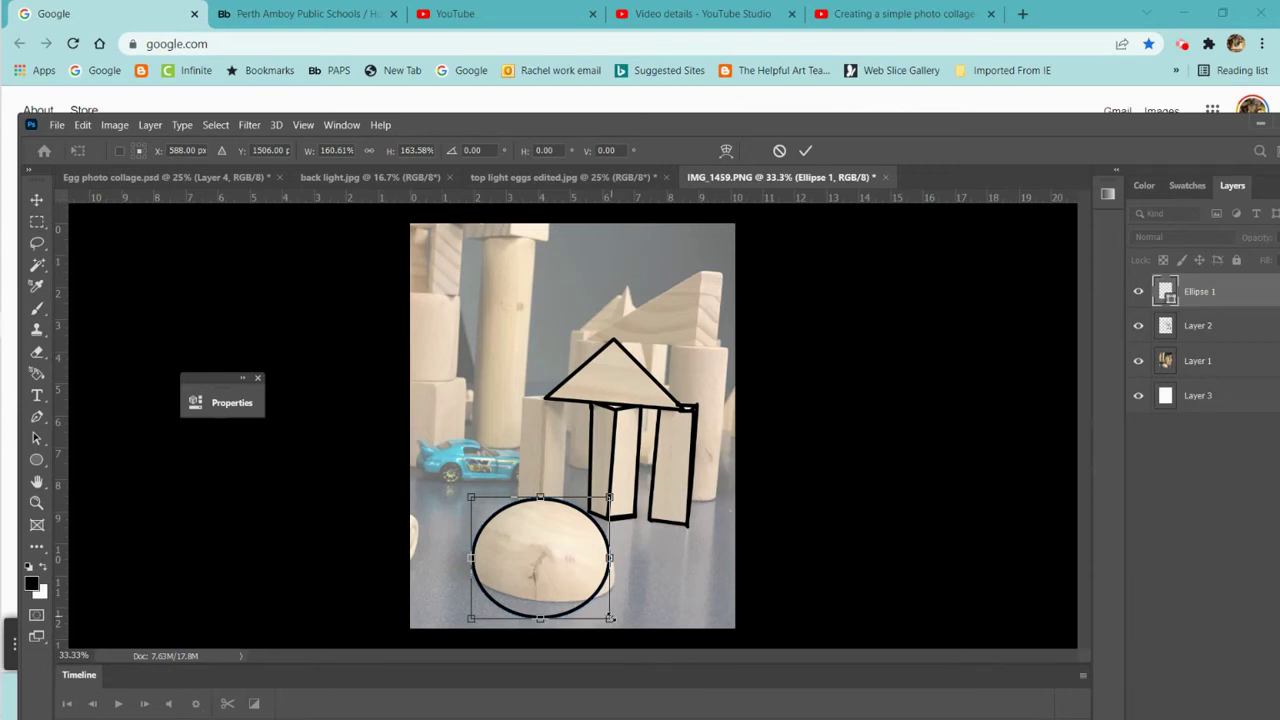
pyautogui.moveTo(610, 618); pyautogui.dragTo(612, 620)
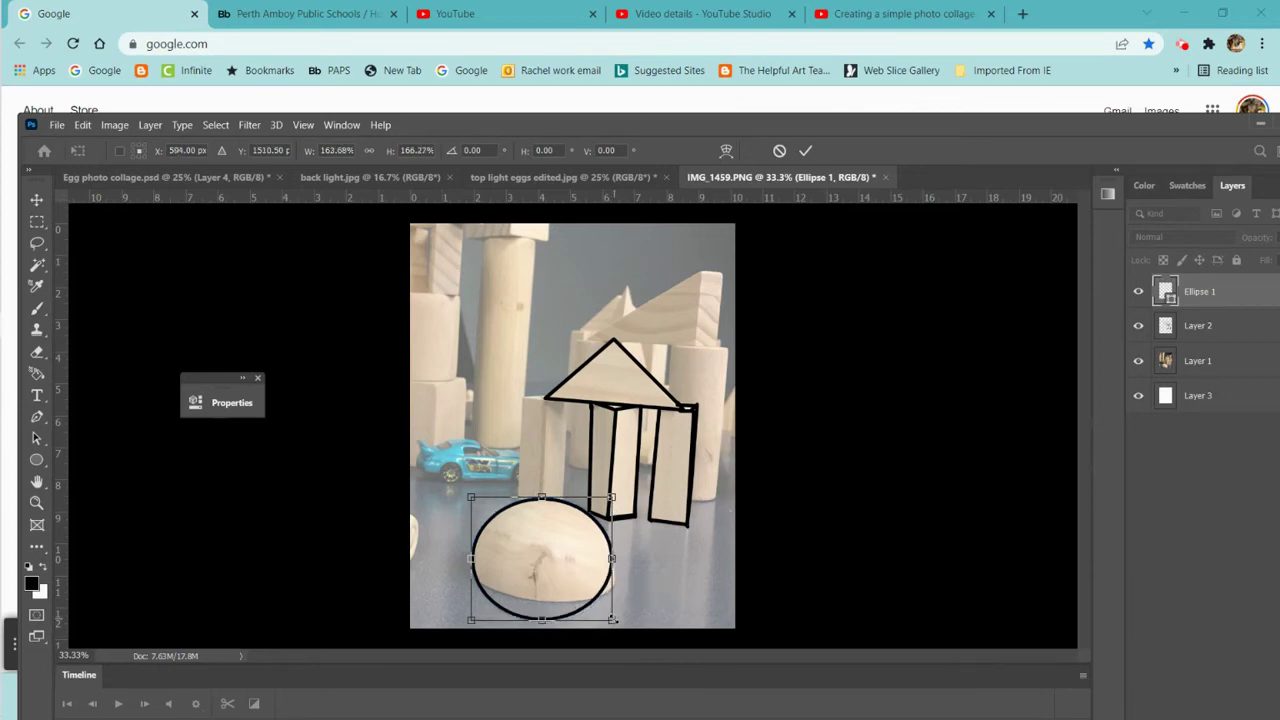
pyautogui.click(472, 558)
pyautogui.click(805, 151)
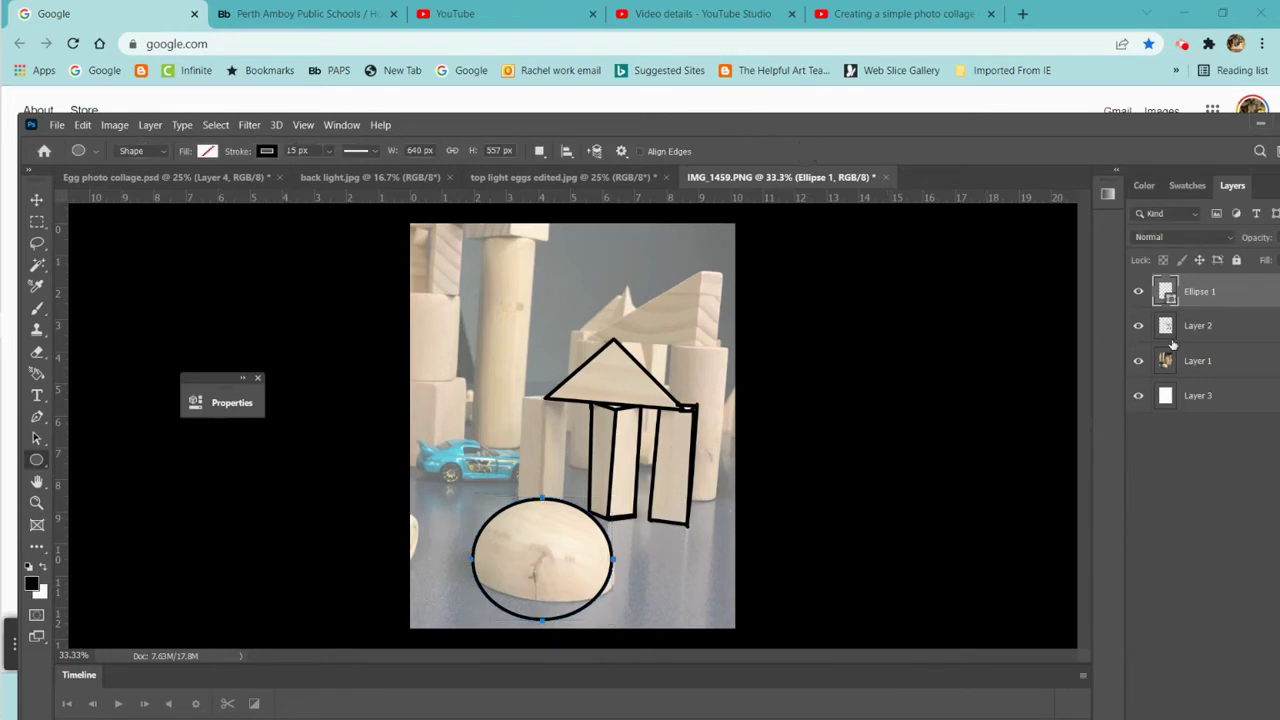
# Step: Rasterize the ellipse shape layer and erase the lower half of its outline with a 53 px eraser at 100% hardness
pyautogui.rightClick(1222, 290)
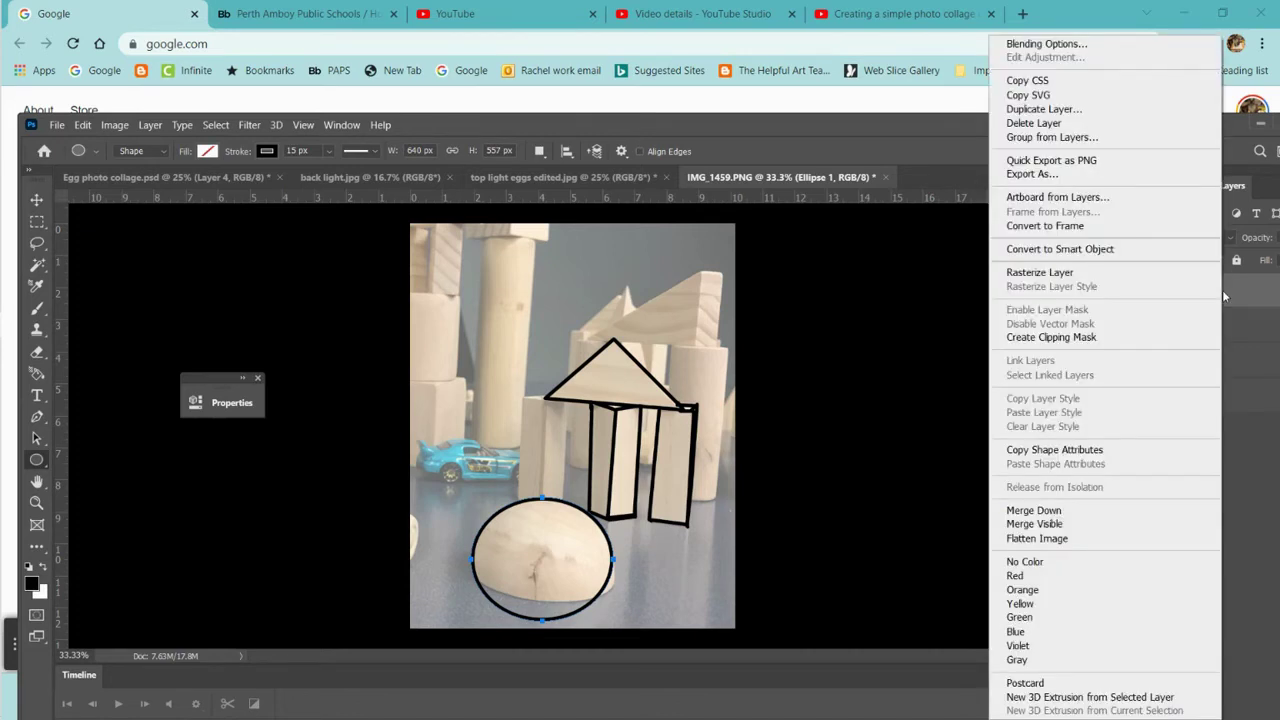
pyautogui.click(1065, 274)
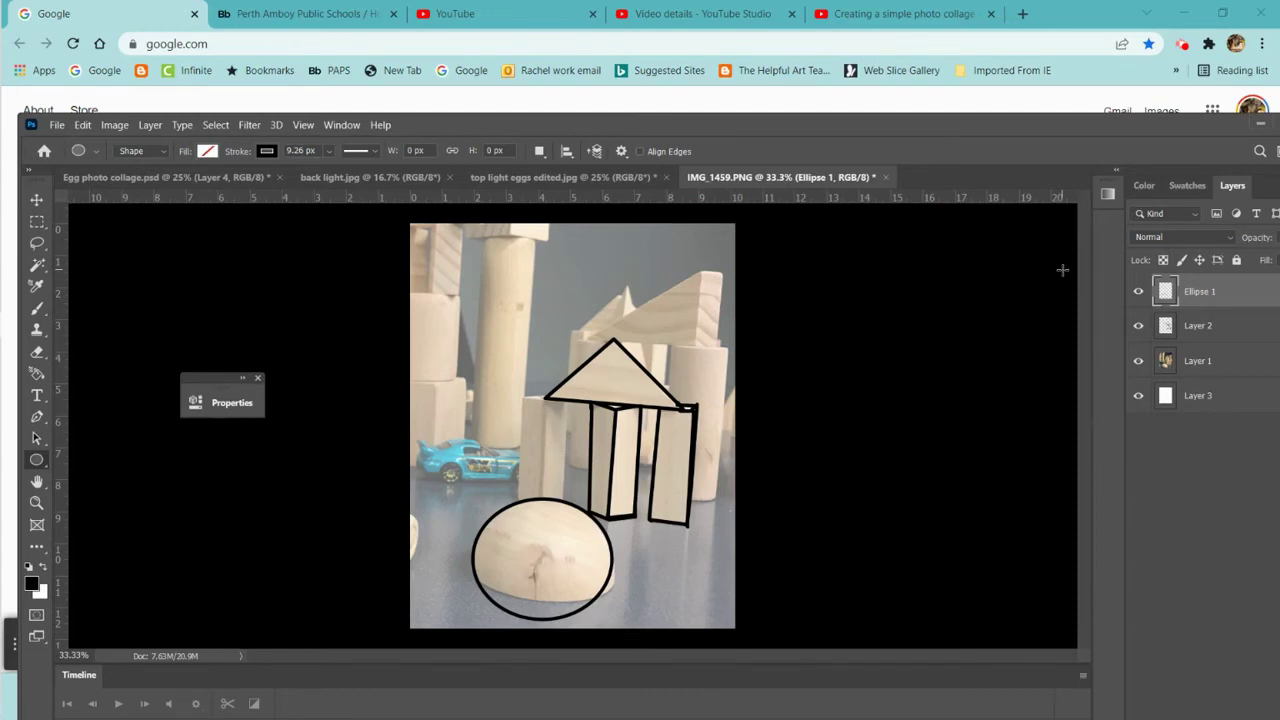
pyautogui.click(37, 352)
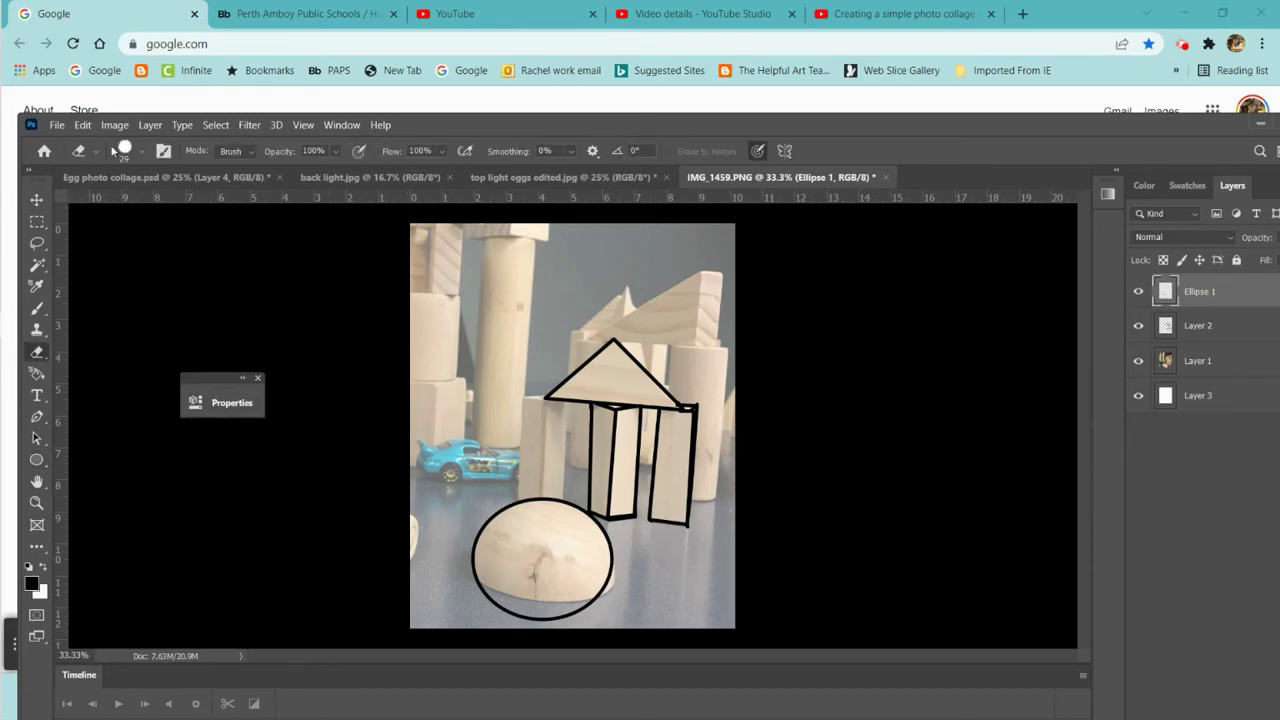
pyautogui.click(143, 153)
pyautogui.click(141, 204)
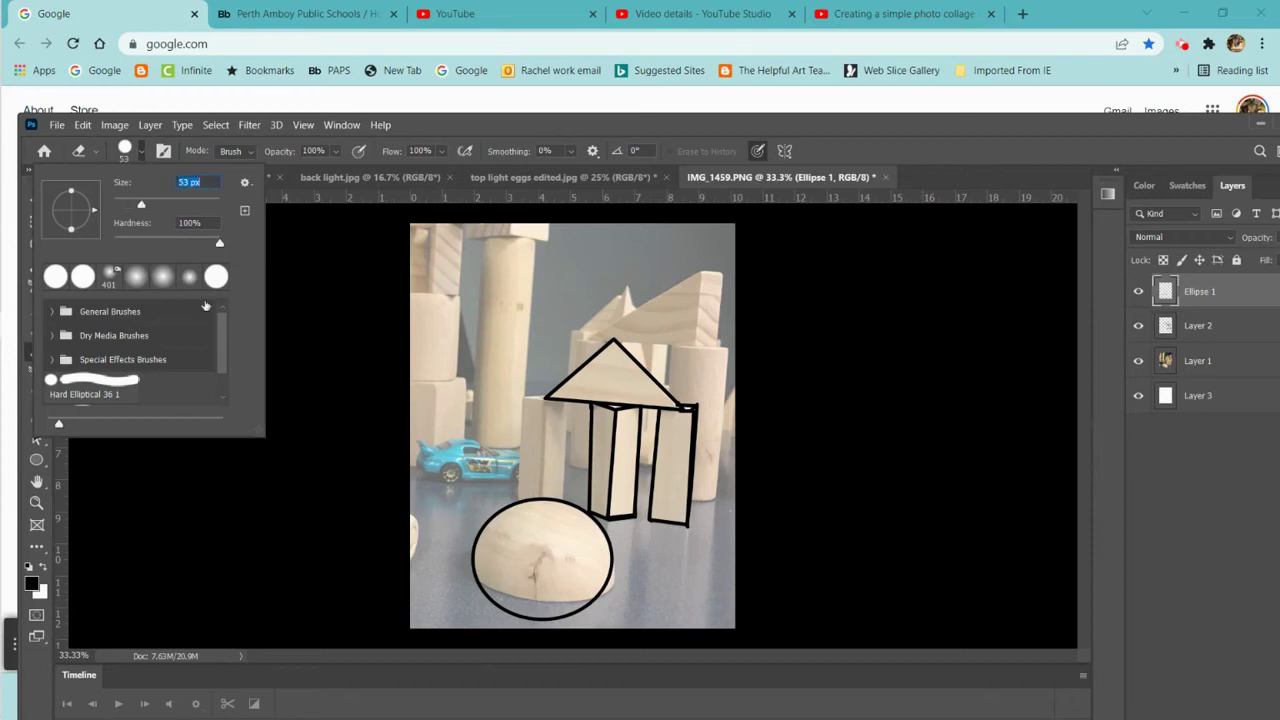
pyautogui.click(197, 523)
pyautogui.moveTo(20, 310)
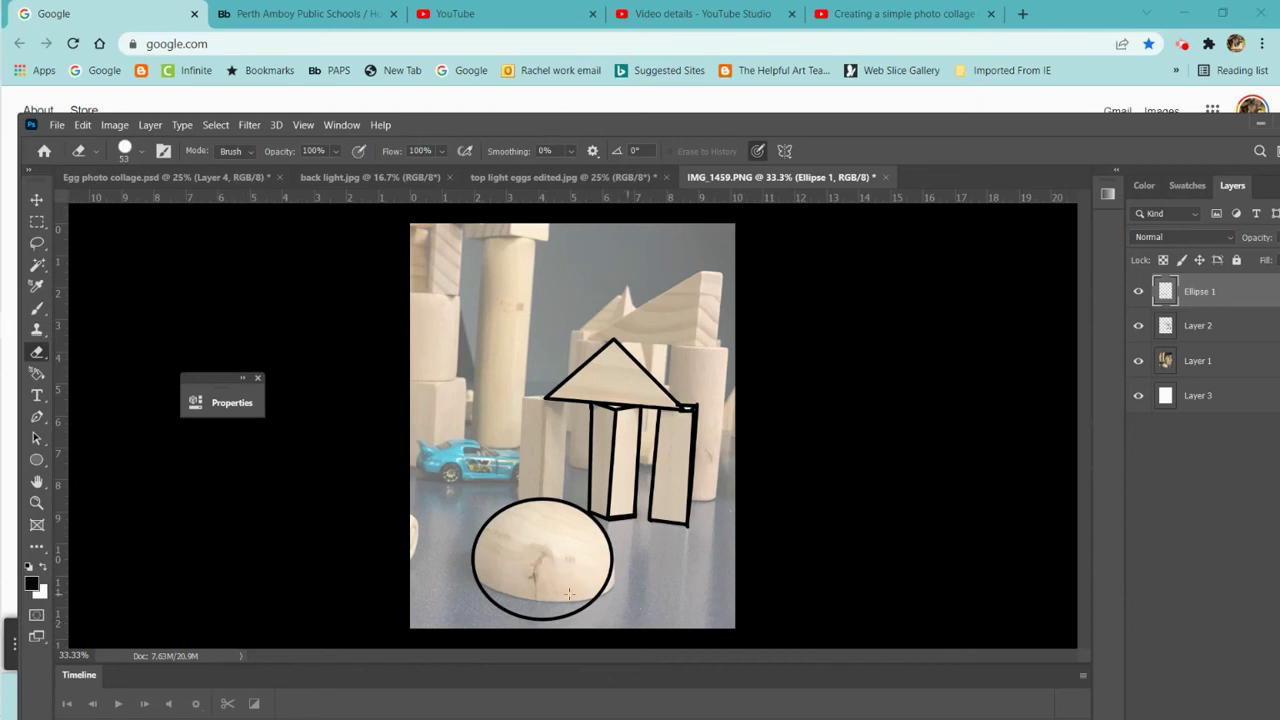
pyautogui.moveTo(610, 577)
pyautogui.mouseDown()
pyautogui.moveTo(572, 613)
pyautogui.moveTo(540, 620)
pyautogui.moveTo(487, 598)
pyautogui.moveTo(477, 570)
pyautogui.mouseUp()
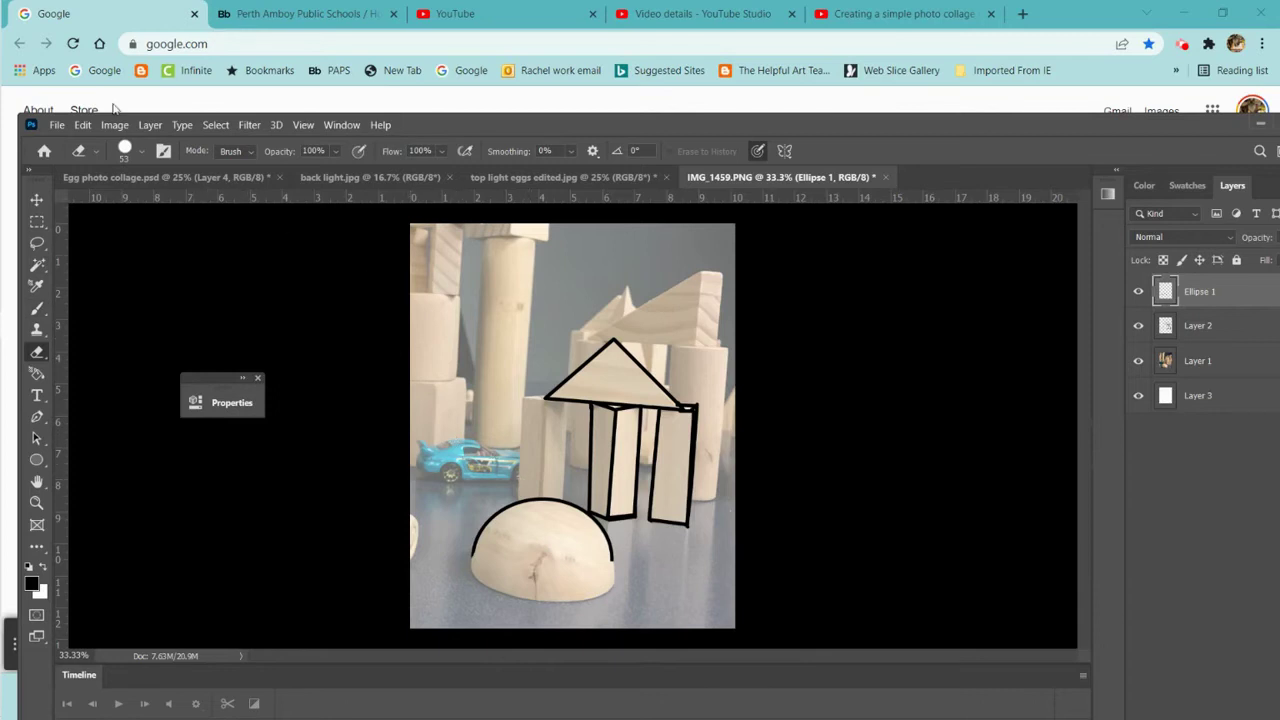
# Step: Duplicate the remaining upper arc's layer with the default name and flip the copy vertically
pyautogui.click(149, 126)
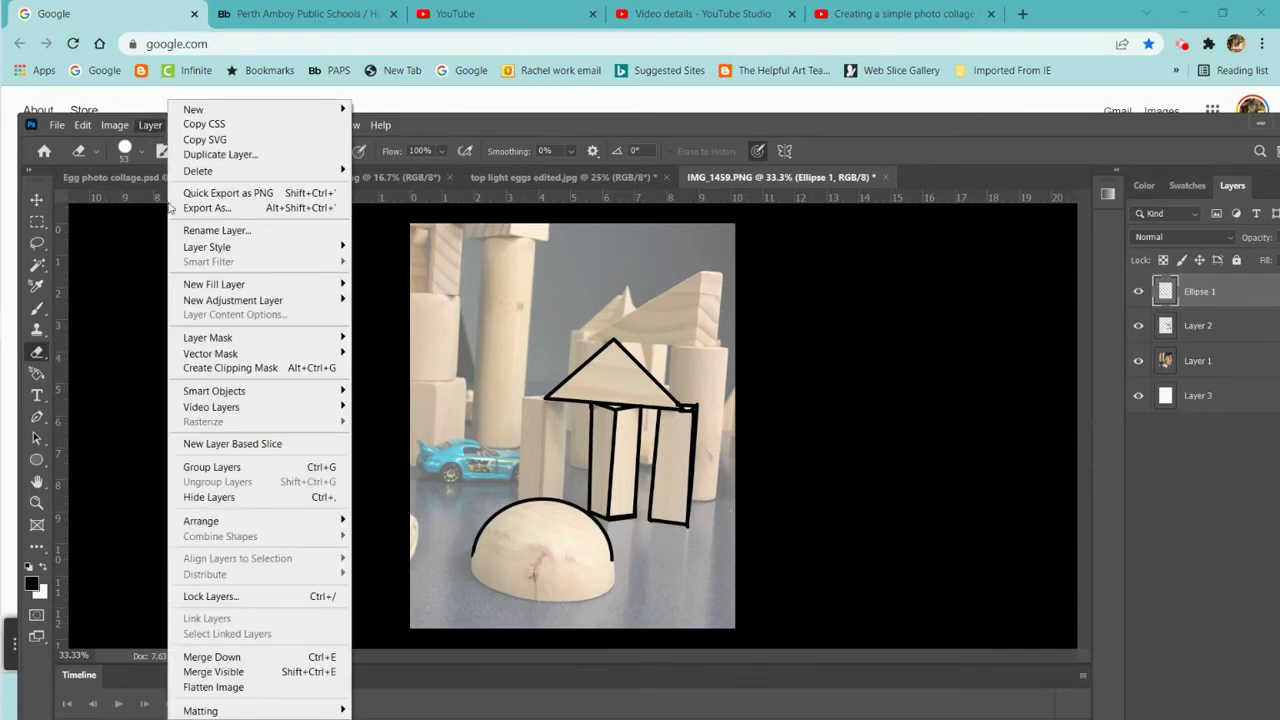
pyautogui.click(195, 157)
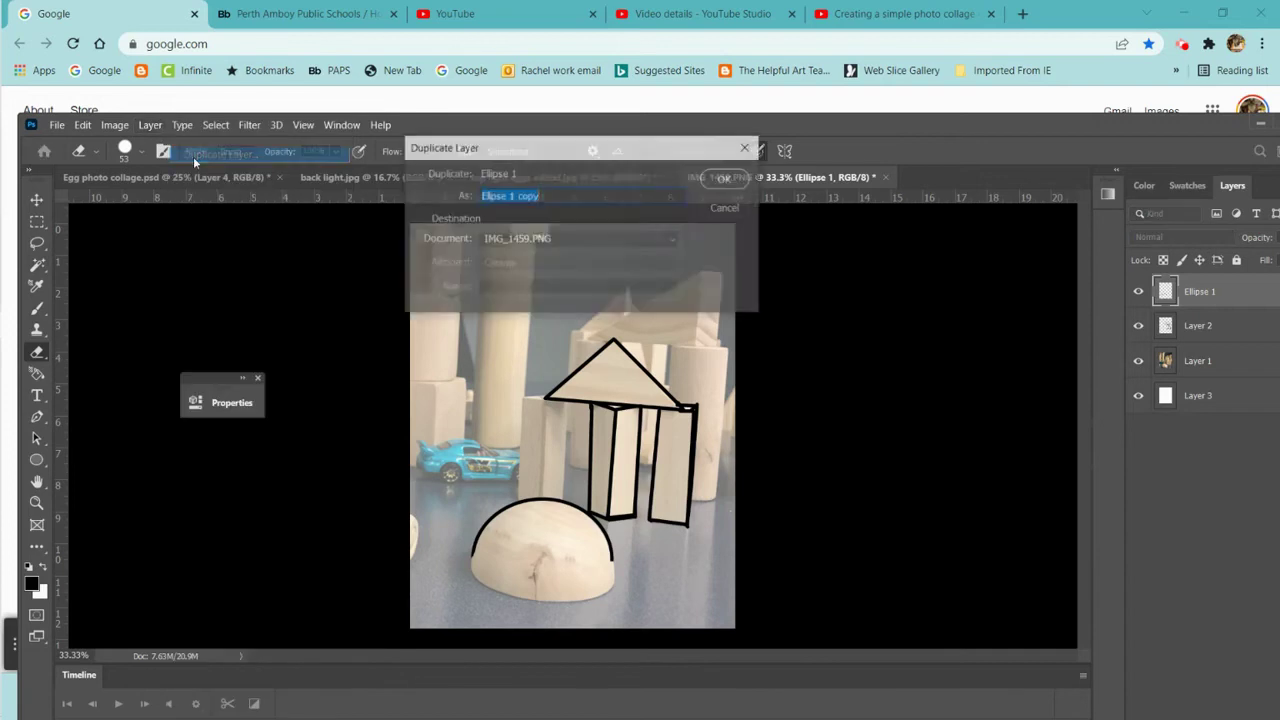
pyautogui.click(726, 179)
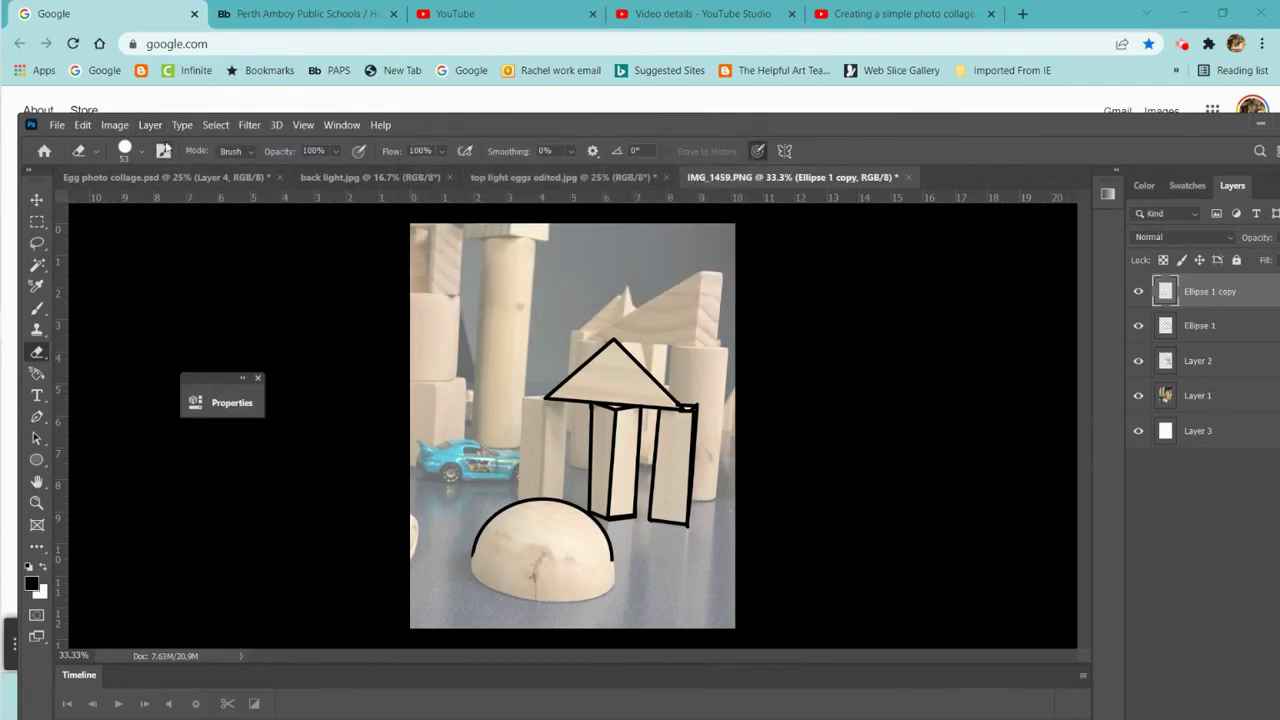
pyautogui.click(85, 125)
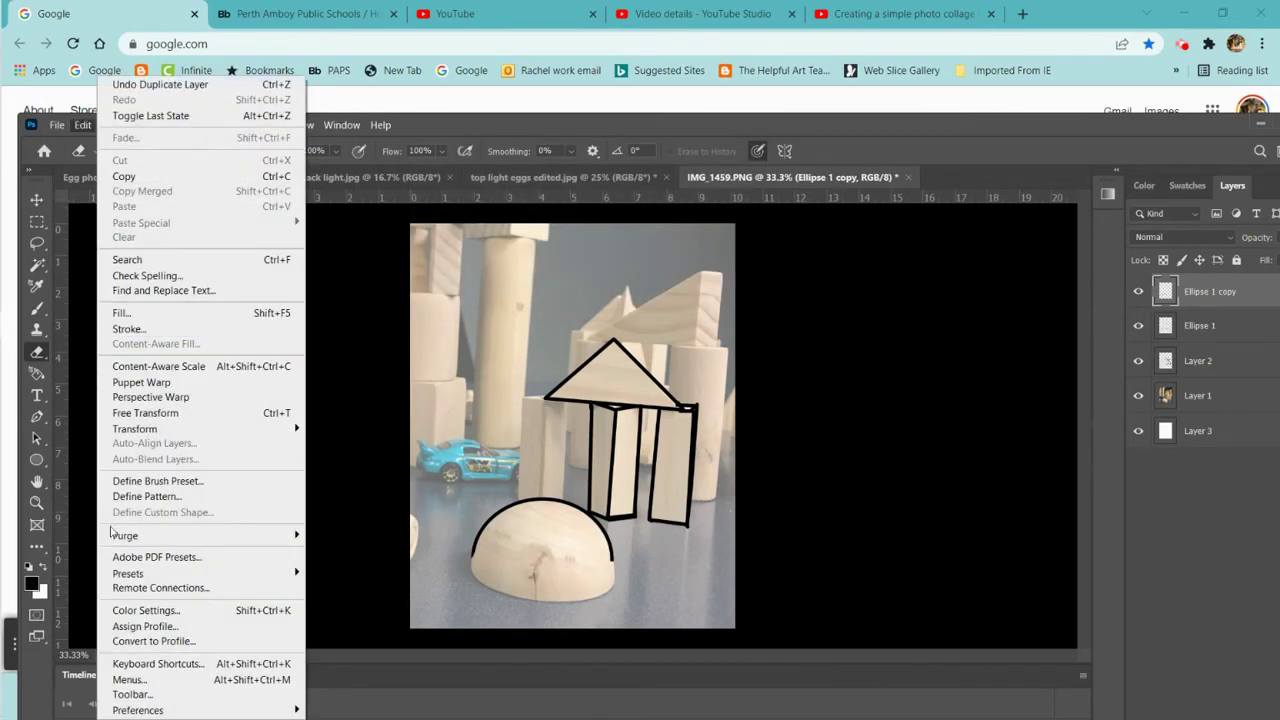
pyautogui.moveTo(202, 428)
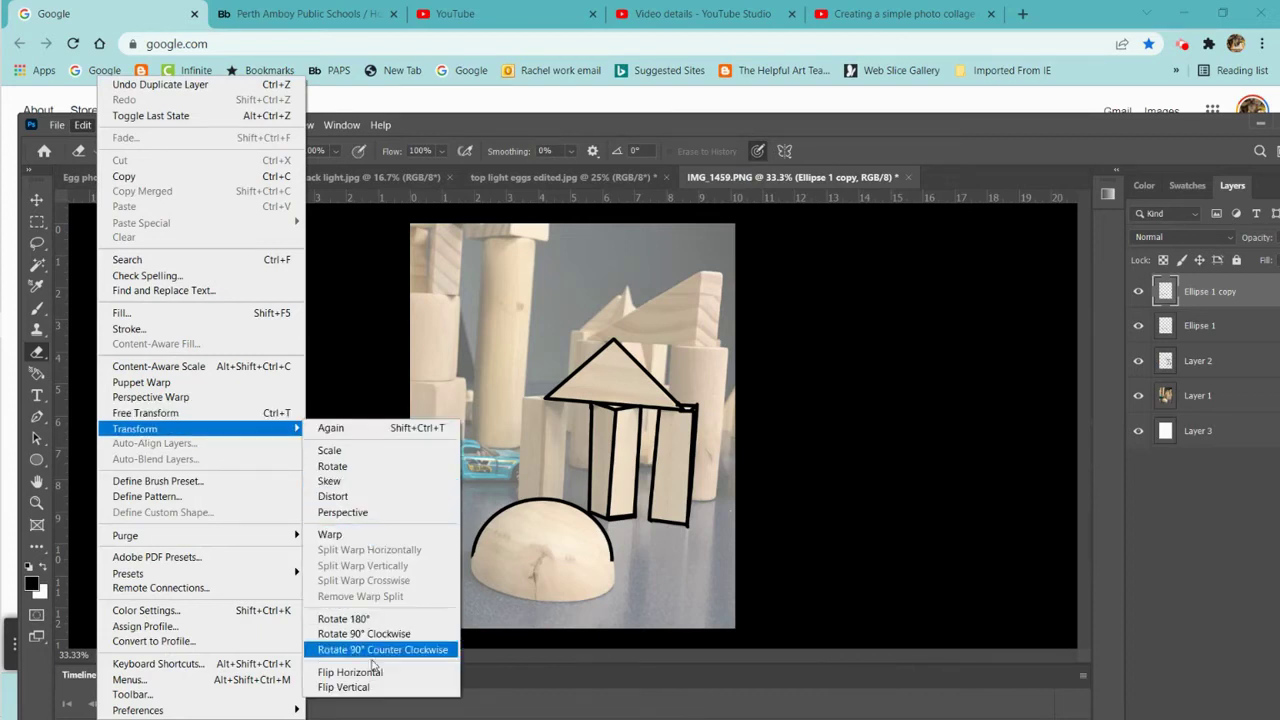
pyautogui.click(343, 687)
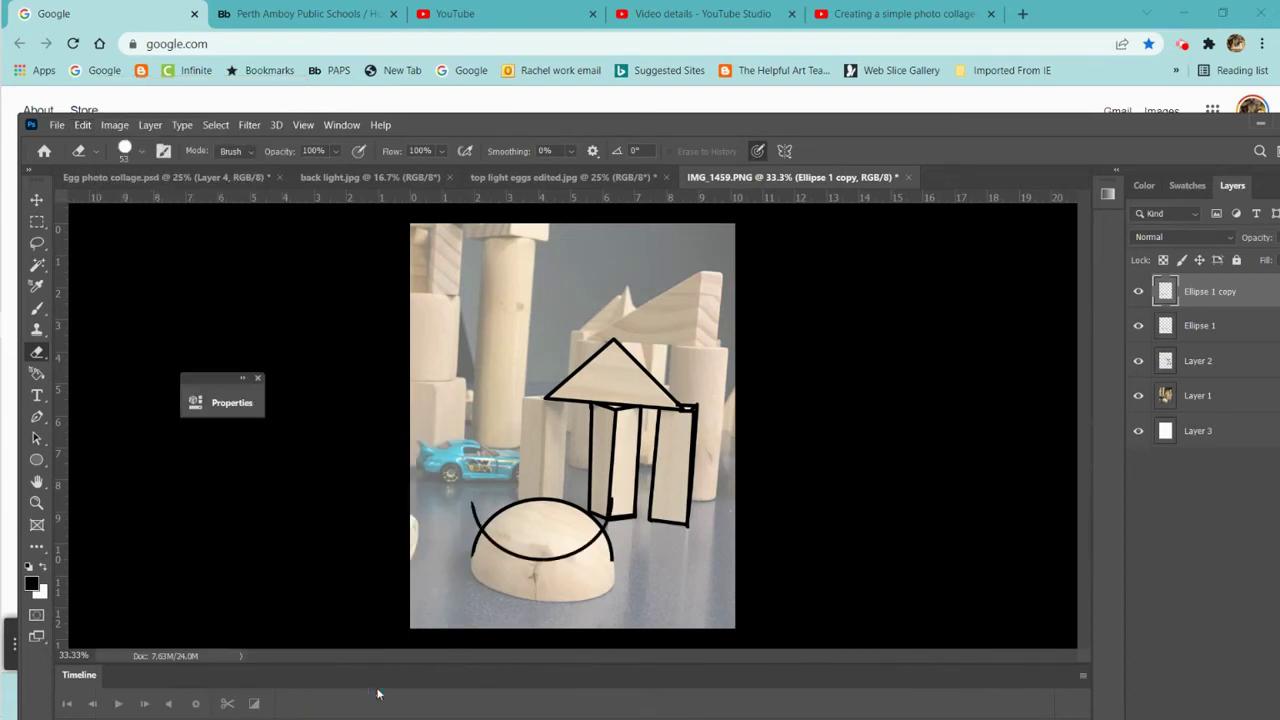
# Step: Move the flipped arc down to the dome's base and distort it to about 118% width and 79% height to follow the base curve
pyautogui.click(36, 200)
pyautogui.moveTo(555, 567); pyautogui.dragTo(561, 603)
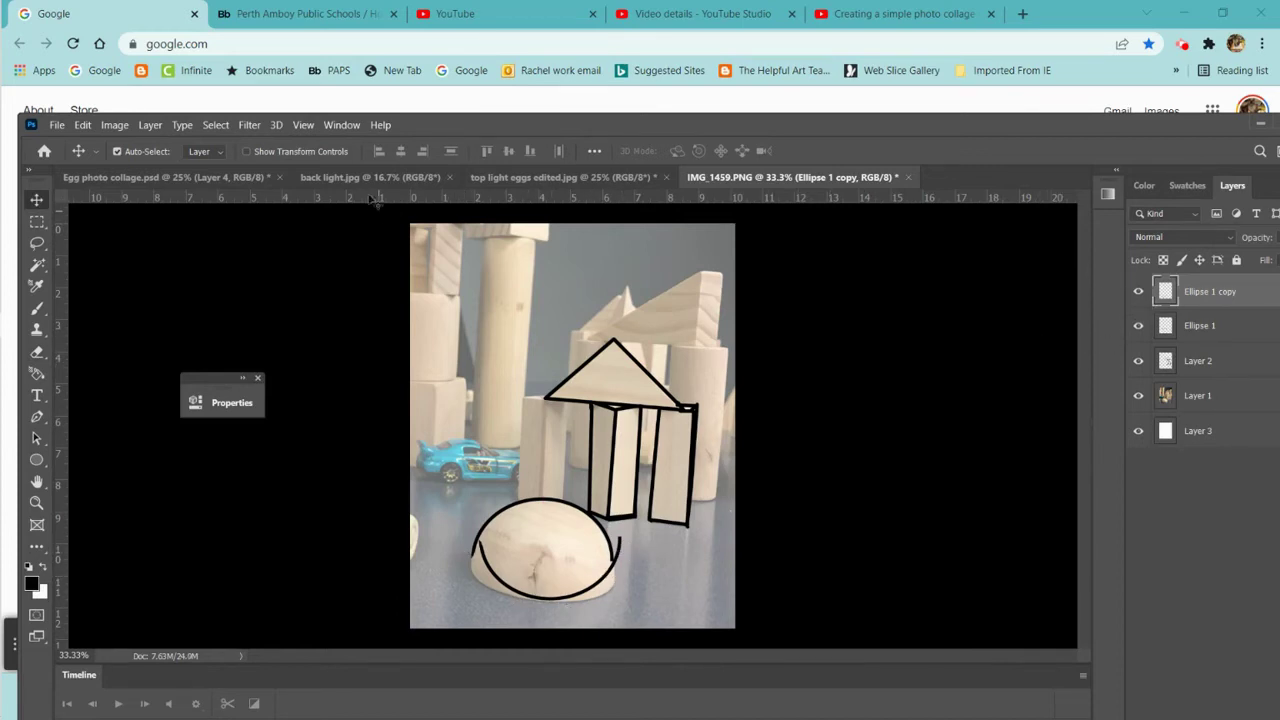
pyautogui.click(83, 125)
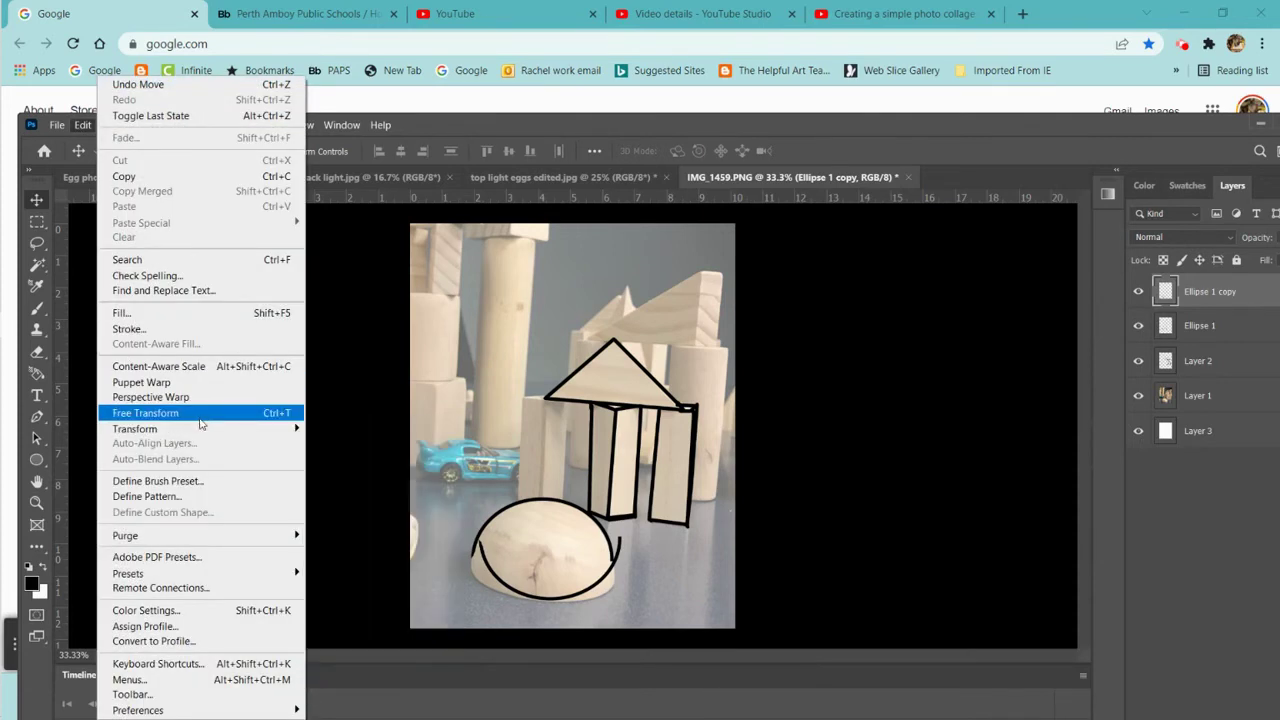
pyautogui.moveTo(205, 430)
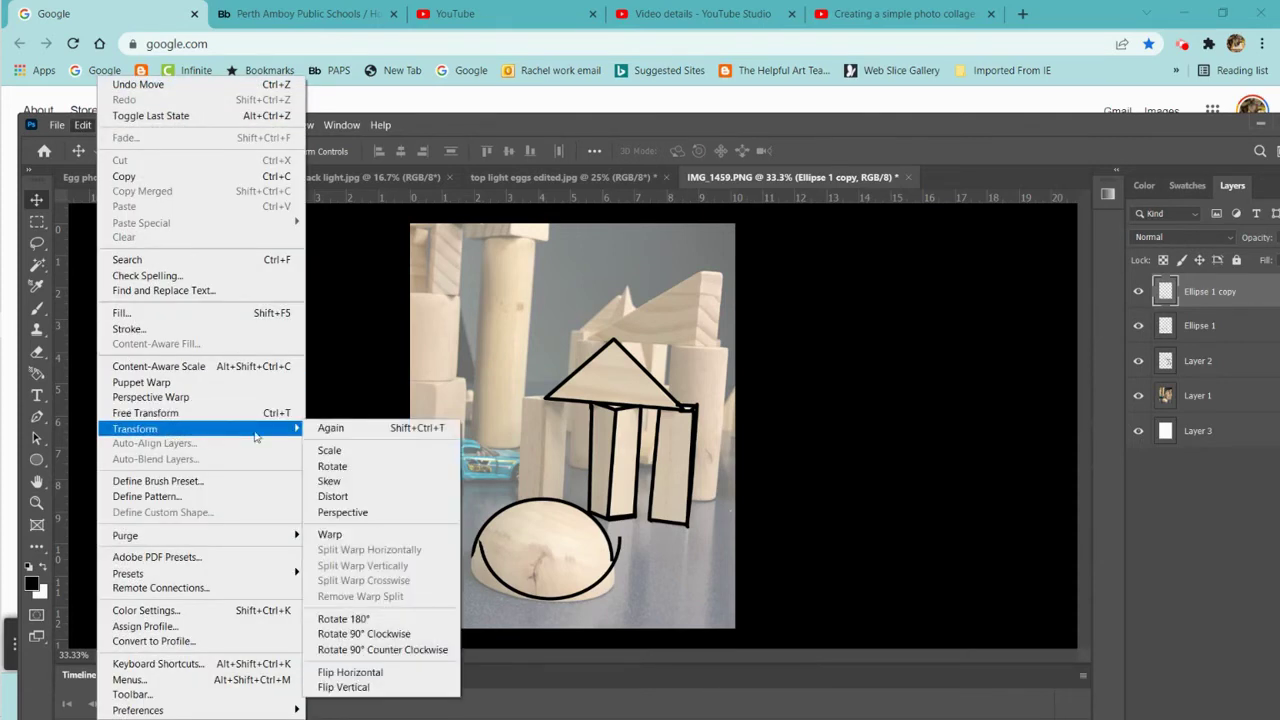
pyautogui.click(349, 495)
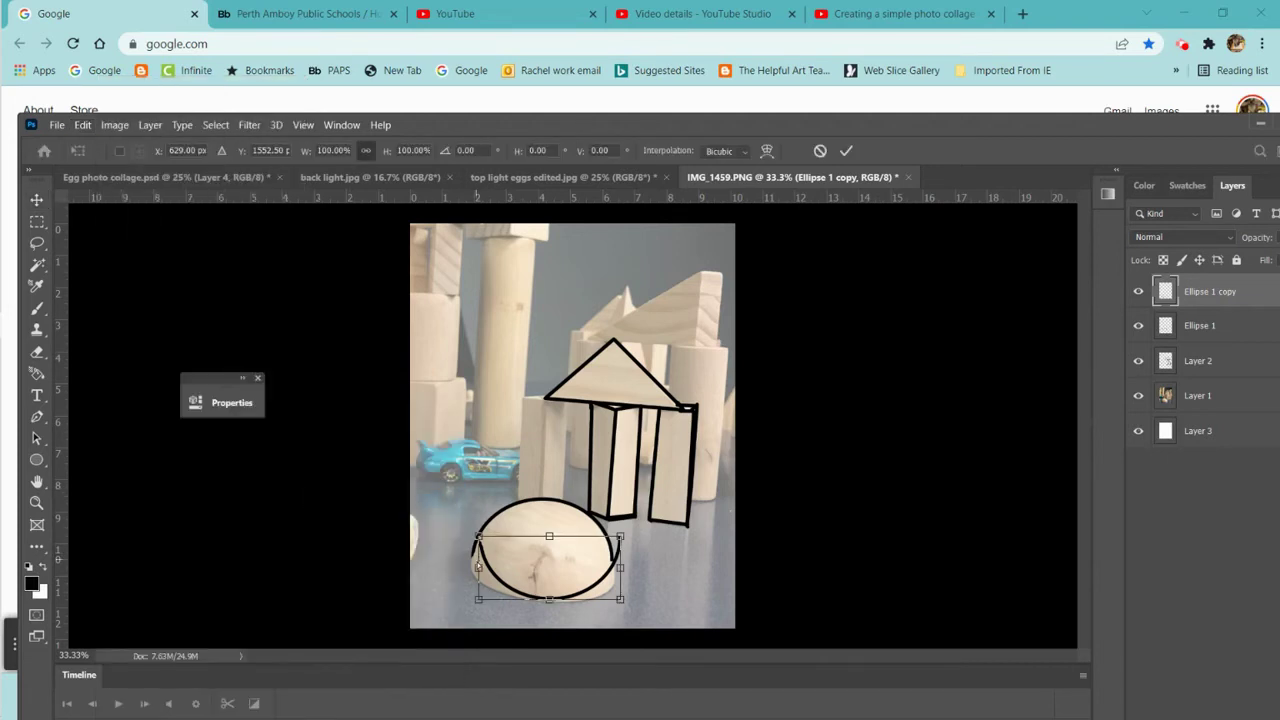
pyautogui.moveTo(477, 569); pyautogui.dragTo(464, 551)
pyautogui.moveTo(621, 568); pyautogui.dragTo(630, 577)
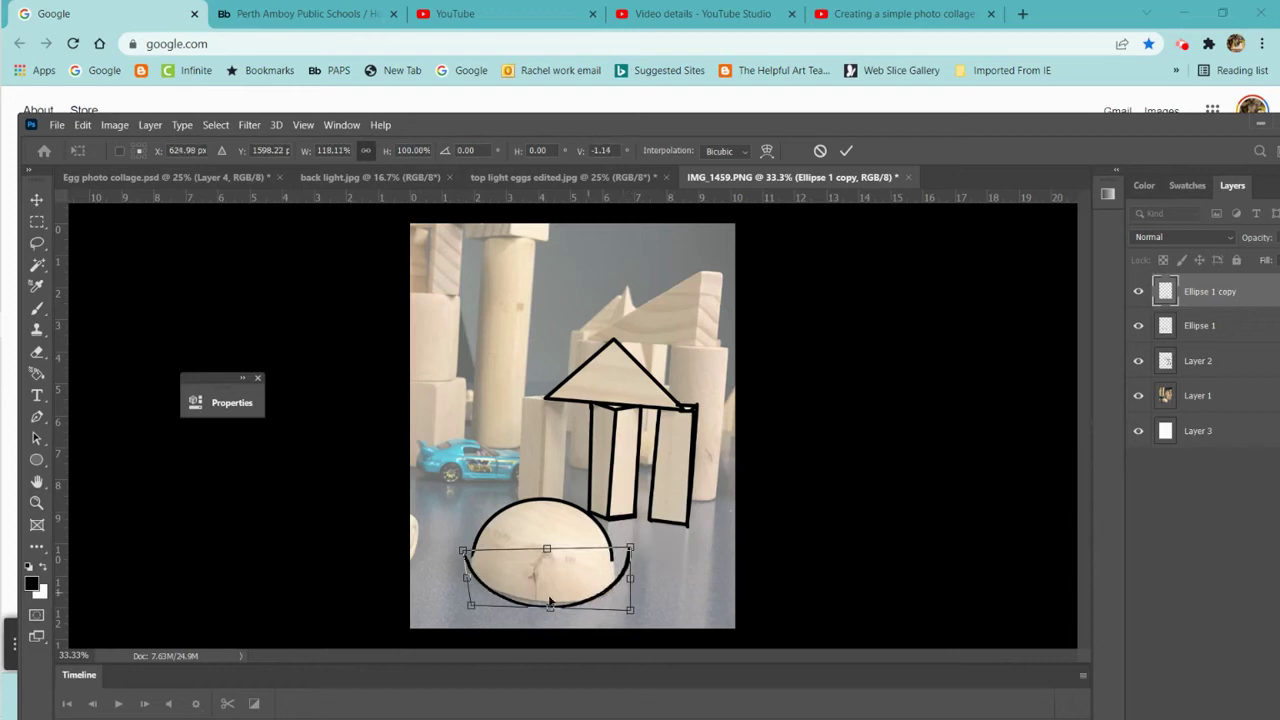
pyautogui.moveTo(553, 608); pyautogui.dragTo(551, 601)
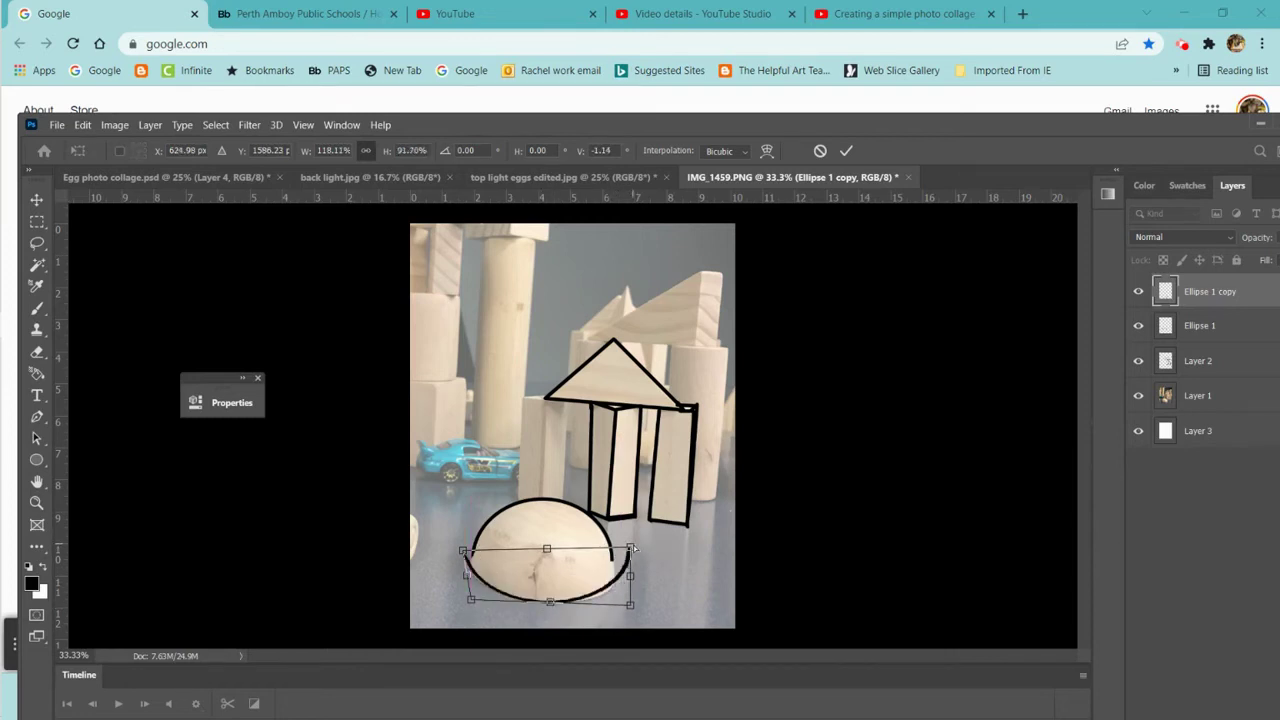
pyautogui.moveTo(631, 548); pyautogui.dragTo(629, 555)
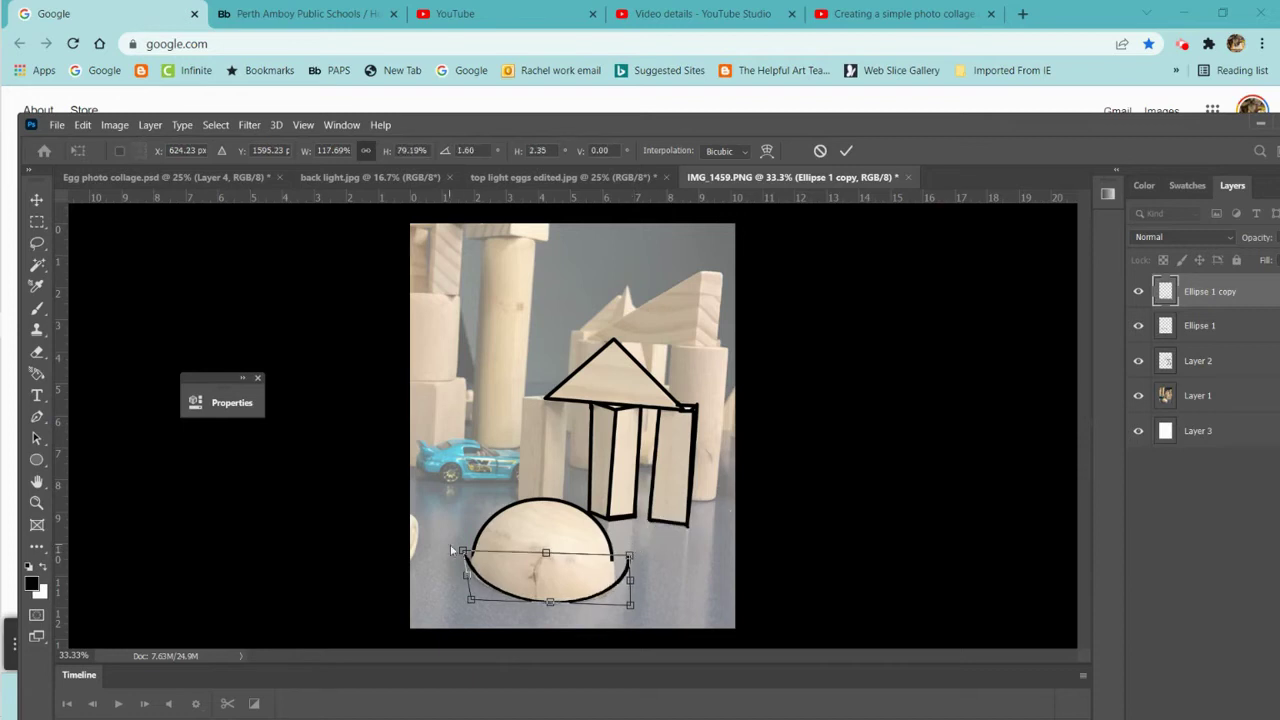
pyautogui.moveTo(463, 550); pyautogui.dragTo(463, 553)
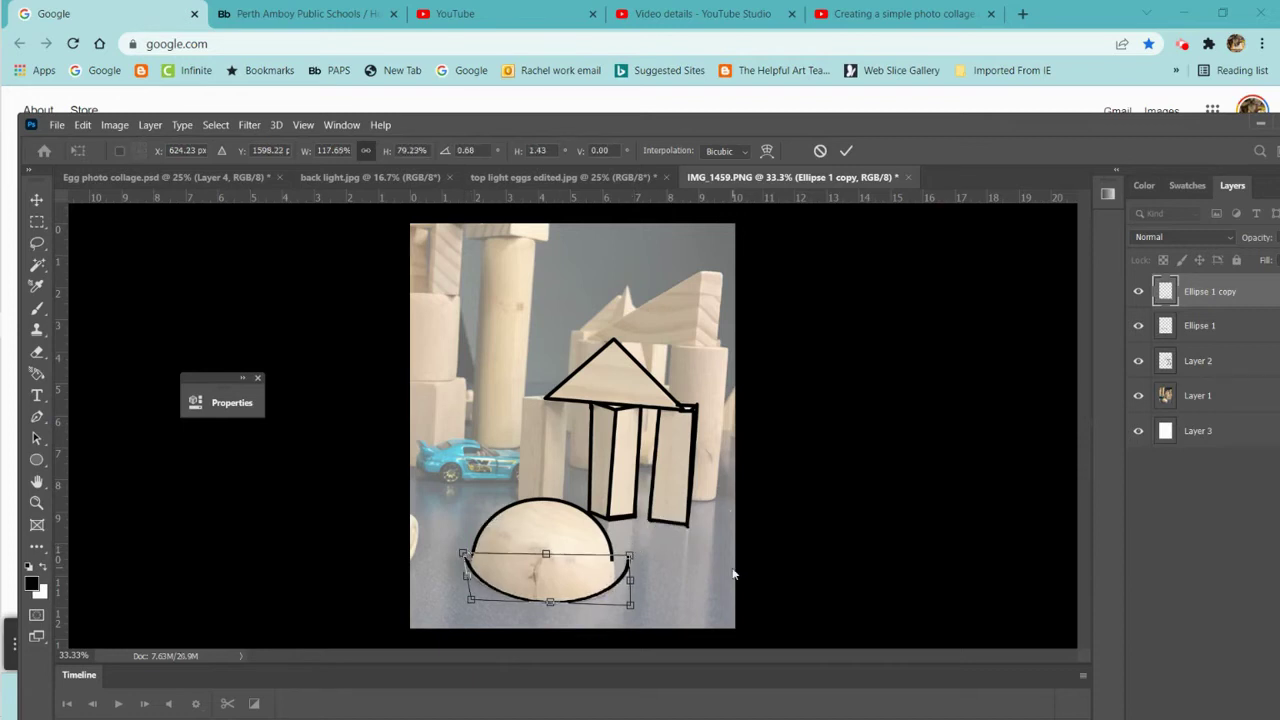
pyautogui.click(846, 150)
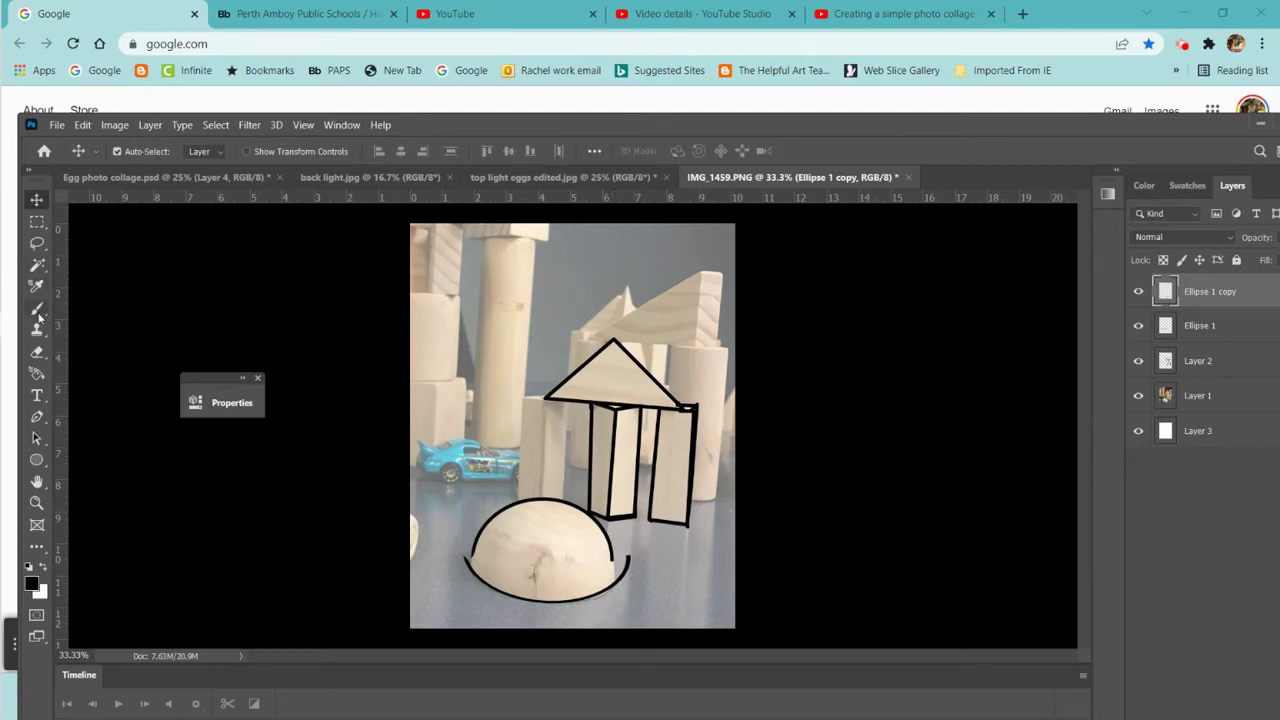
# Step: Erase both ends of the lower arc where they stick out past the dome's sides
pyautogui.click(37, 352)
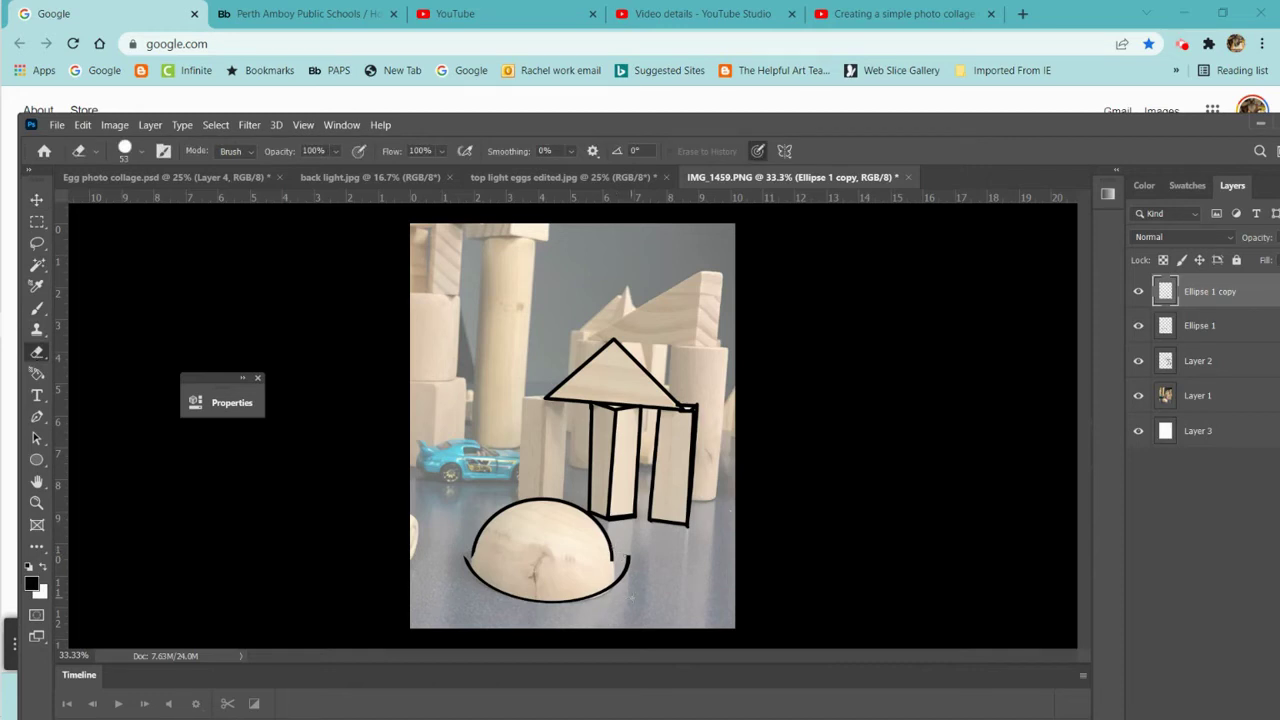
pyautogui.moveTo(620, 594); pyautogui.dragTo(628, 560)
pyautogui.moveTo(462, 548); pyautogui.dragTo(467, 572)
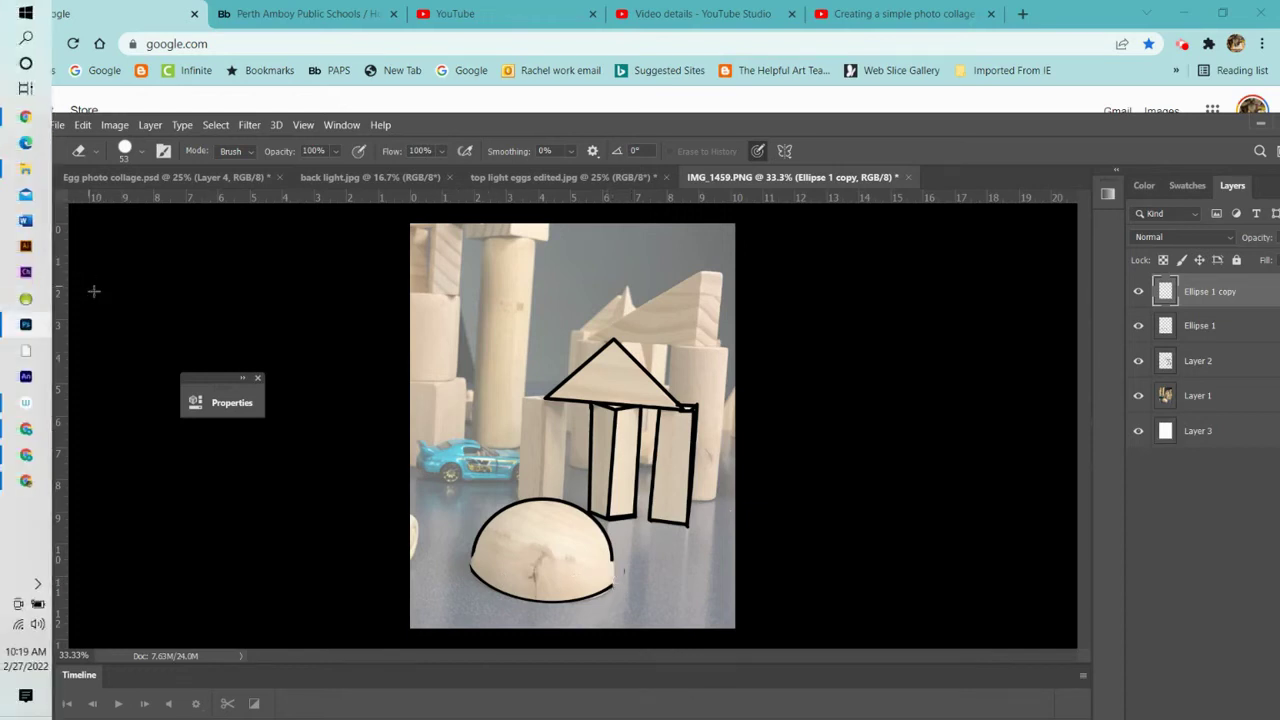
# Step: Paint short black strokes with the 15 px brush to close the gaps between the arcs on both sides of the dome
pyautogui.click(31, 310)
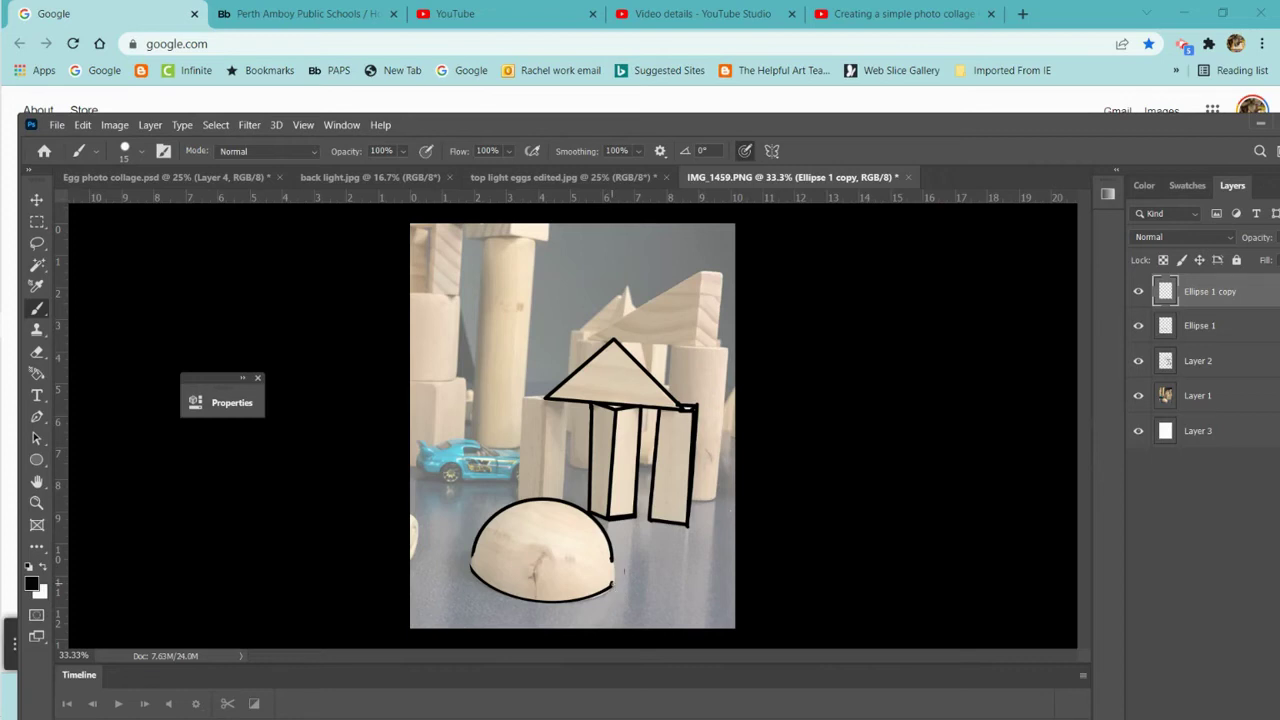
pyautogui.moveTo(611, 558); pyautogui.dragTo(612, 586)
pyautogui.moveTo(471, 558); pyautogui.dragTo(473, 567)
pyautogui.hotkey('ctrl', 'z')
pyautogui.moveTo(612, 558); pyautogui.dragTo(614, 586)
pyautogui.moveTo(471, 566); pyautogui.dragTo(471, 555)
# Step: Check the upper arc by toggling its layer's visibility, and merge the lower arc's layer down into Ellipse 1
pyautogui.click(1139, 326)
pyautogui.click(1139, 326)
pyautogui.rightClick(1229, 292)
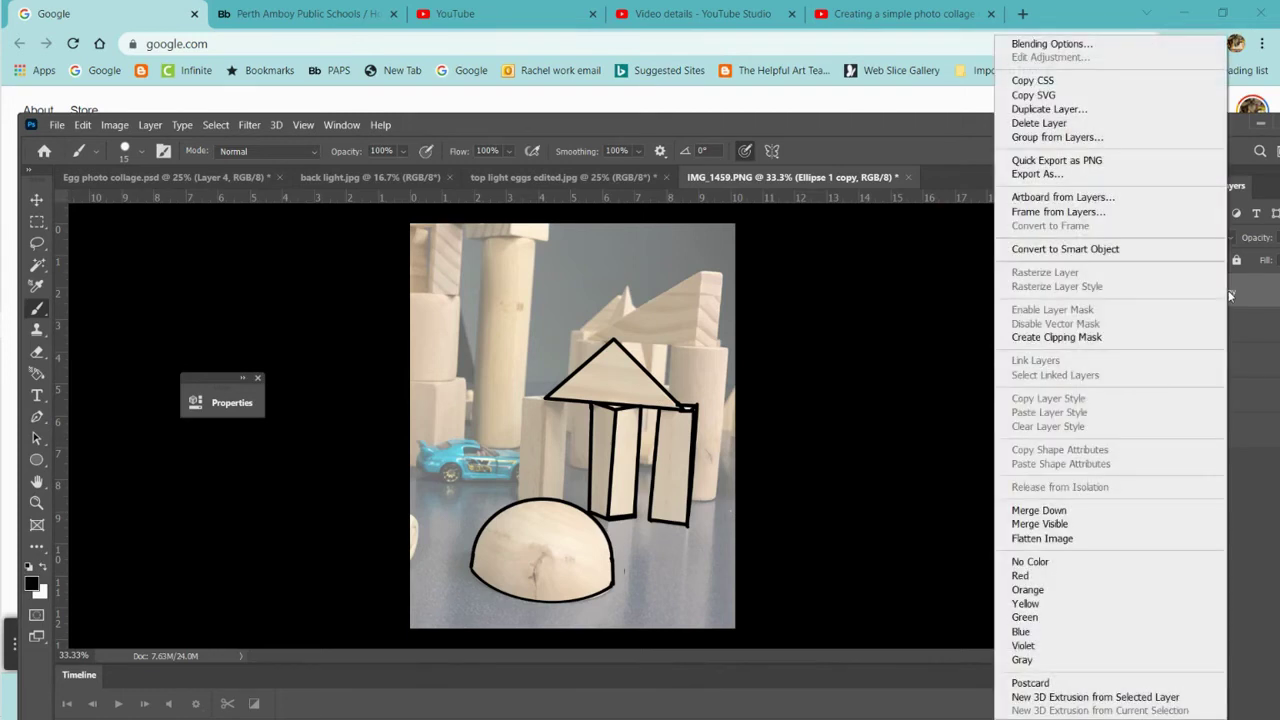
pyautogui.click(1080, 510)
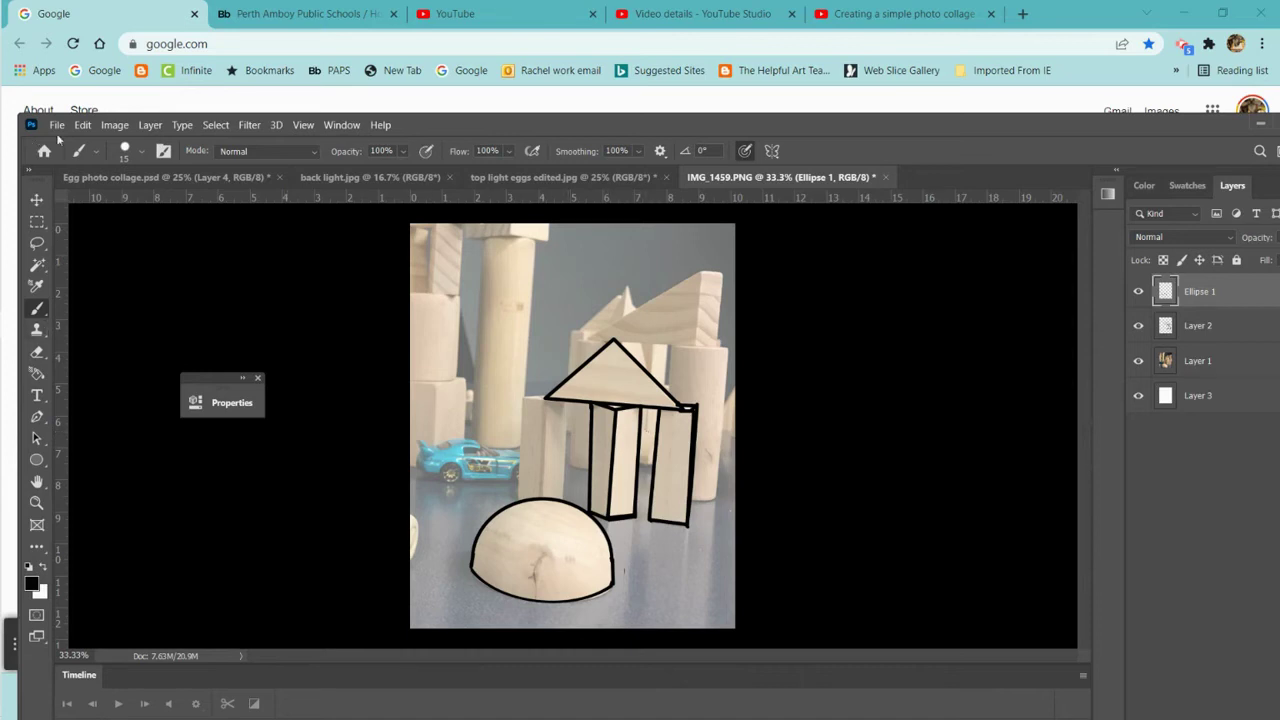
pyautogui.moveTo(6, 118)
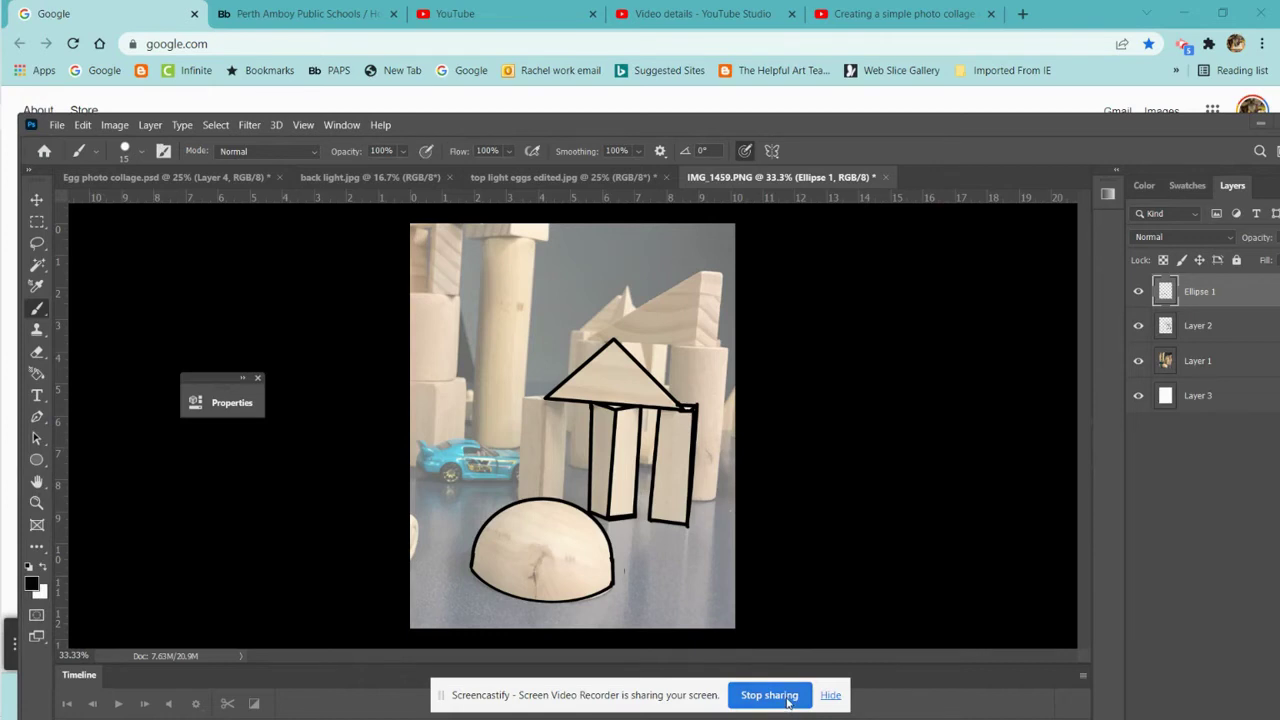
pyautogui.click(788, 695)
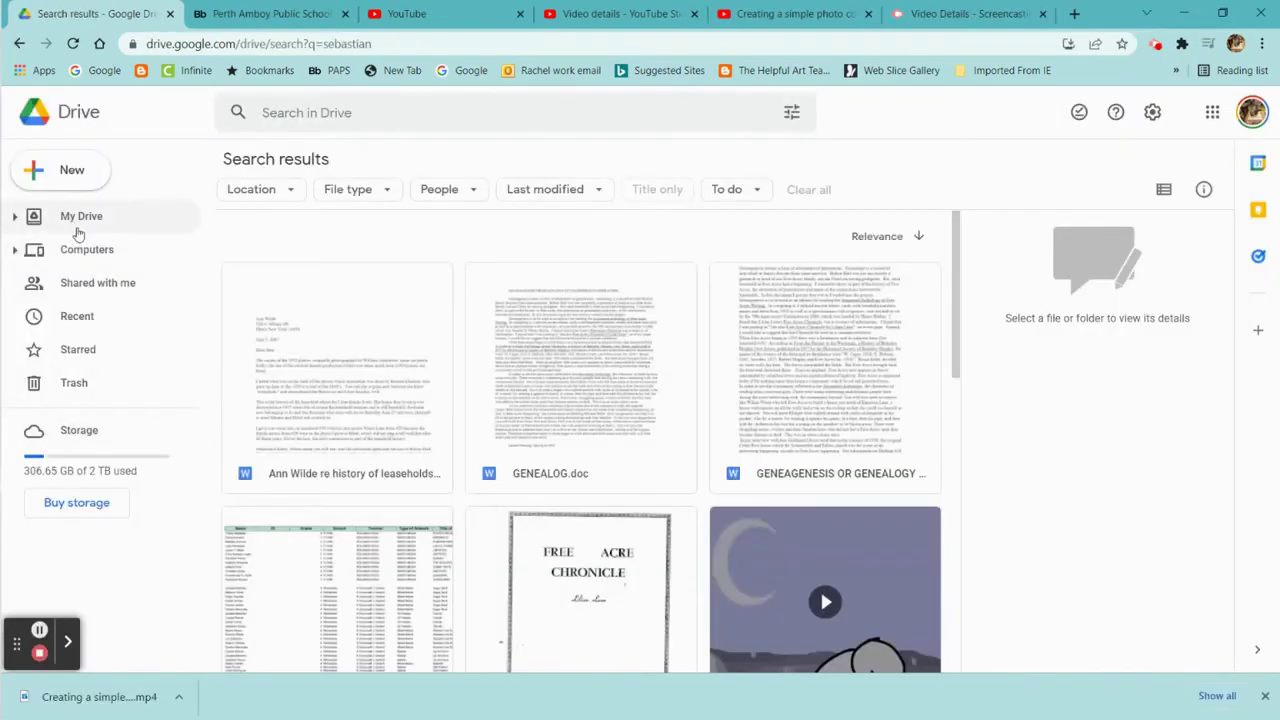
# Step: Switch to Photoshop and open the "building 5.5psd" Photoshop file from the Downloads folder
pyautogui.moveTo(6, 380)
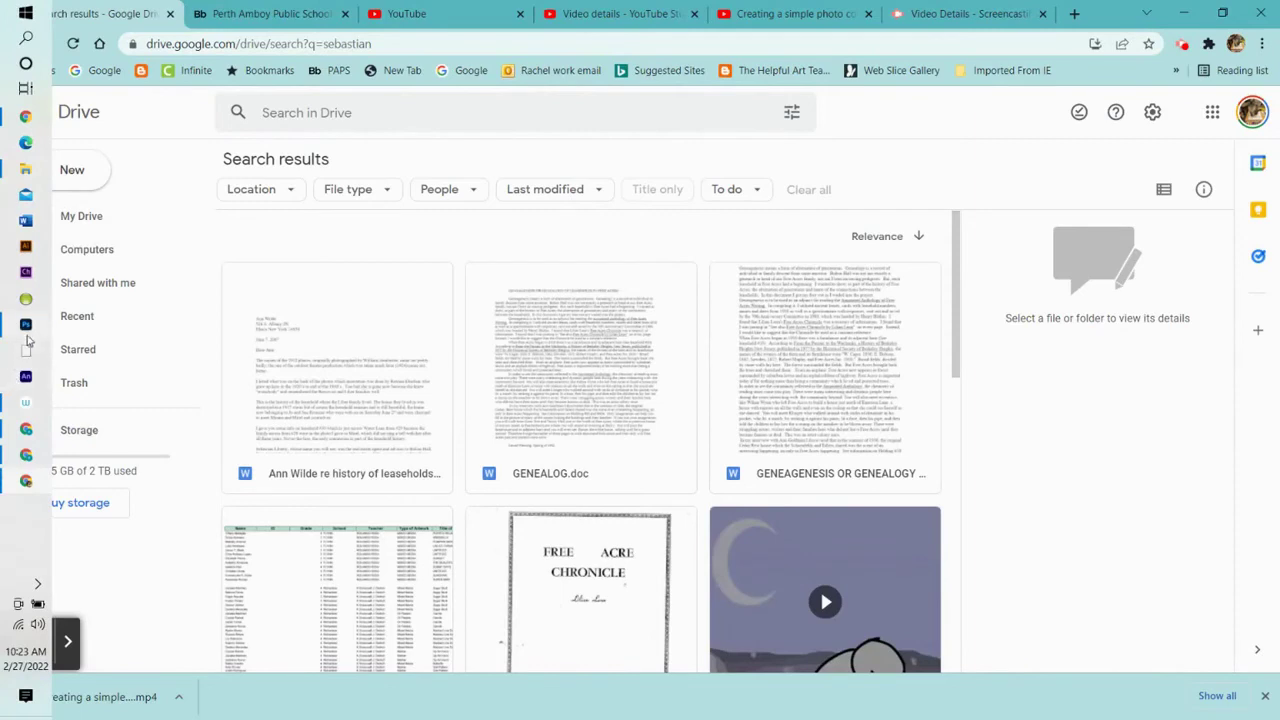
pyautogui.click(27, 332)
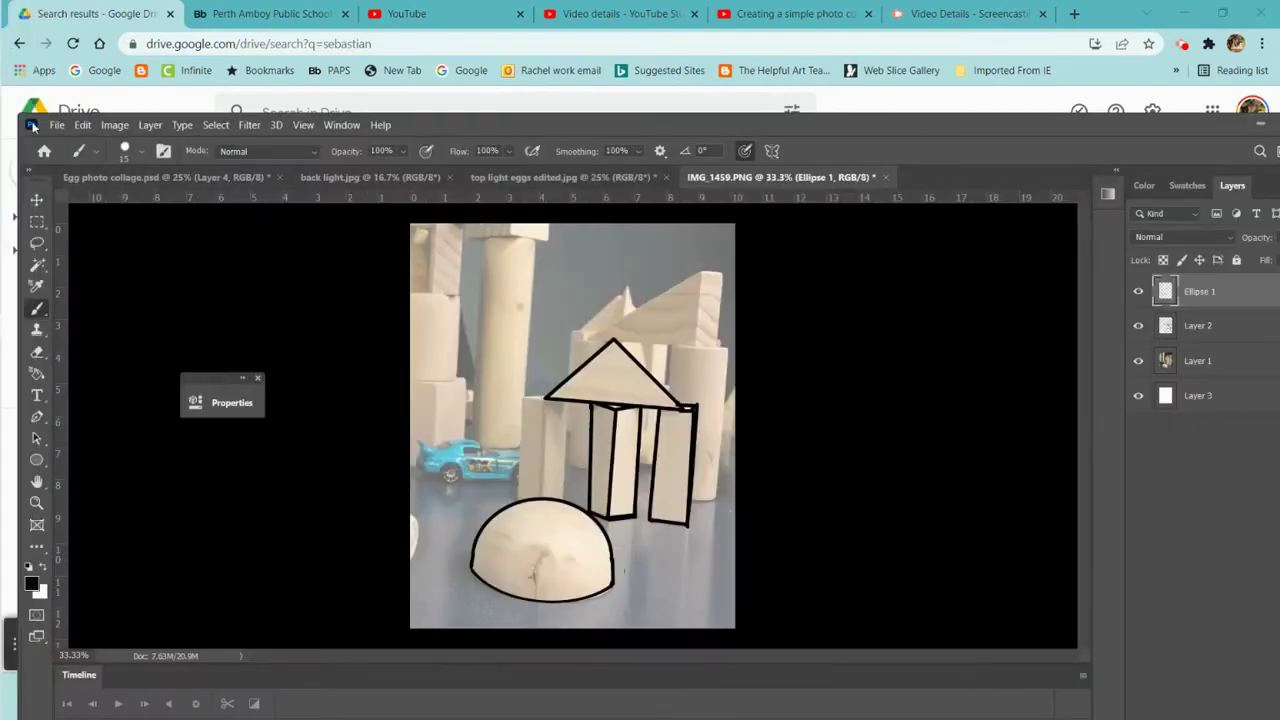
pyautogui.click(63, 127)
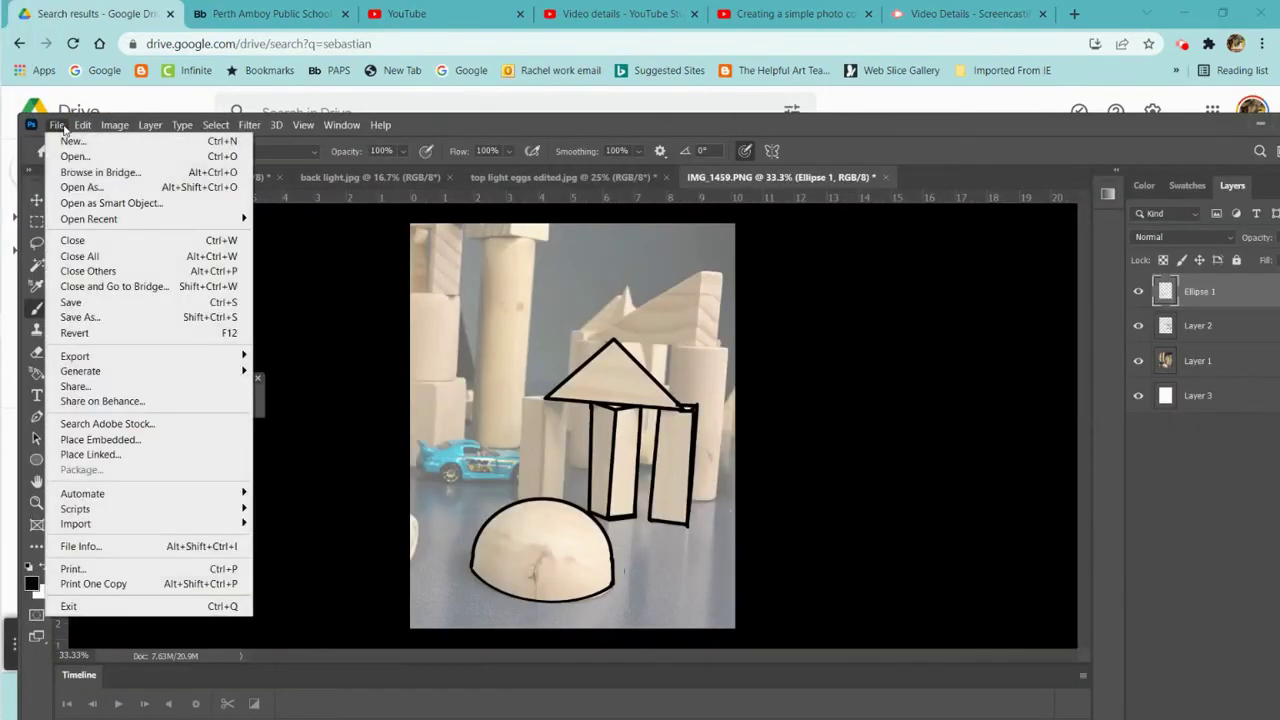
pyautogui.click(75, 157)
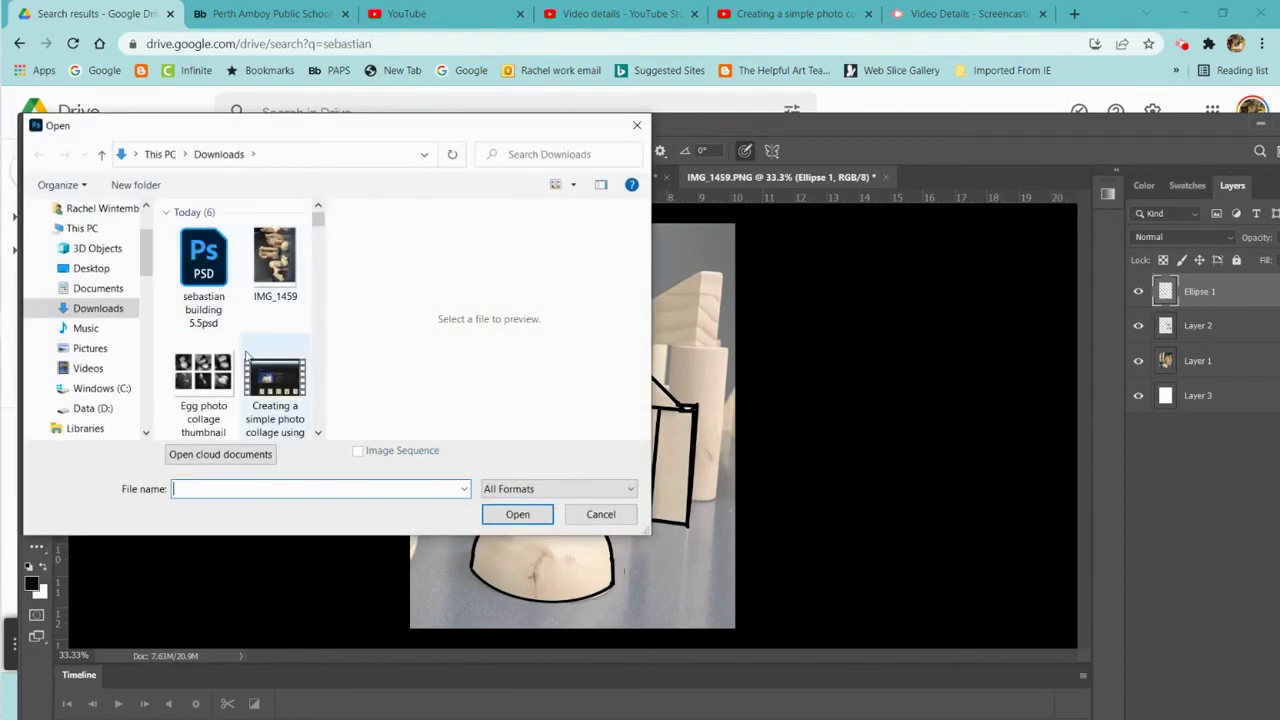
pyautogui.click(204, 275)
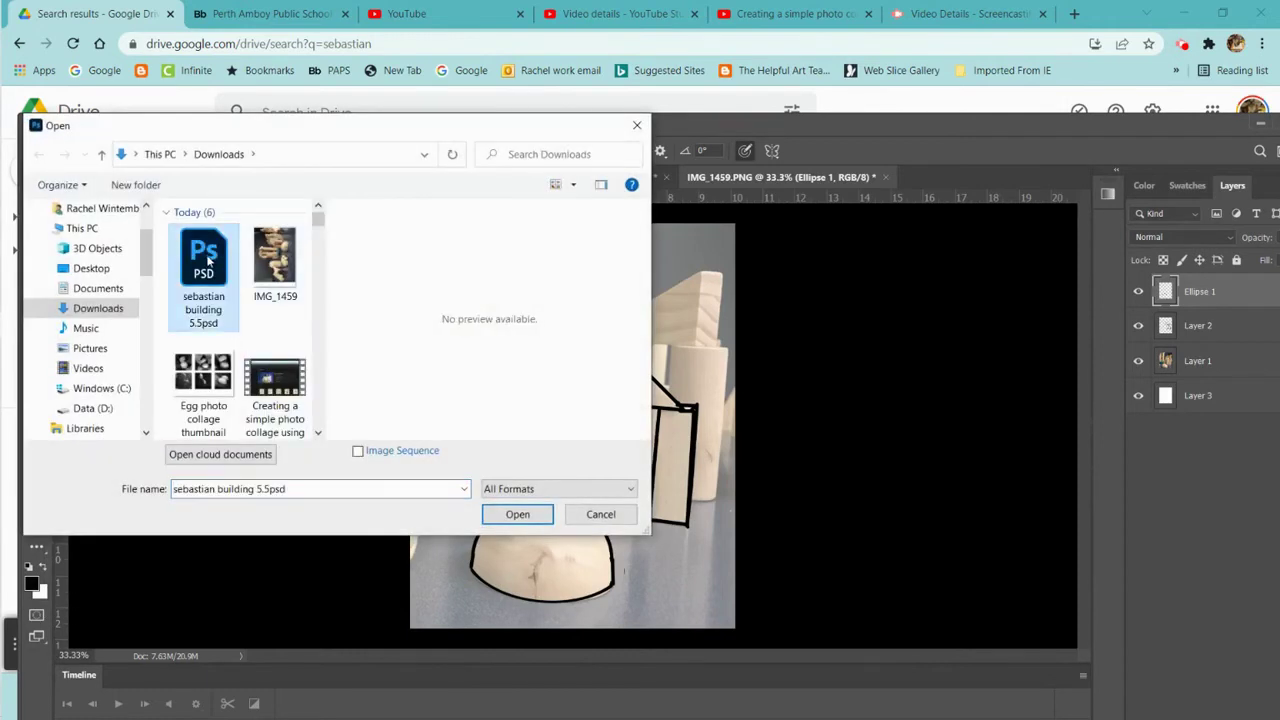
pyautogui.click(537, 513)
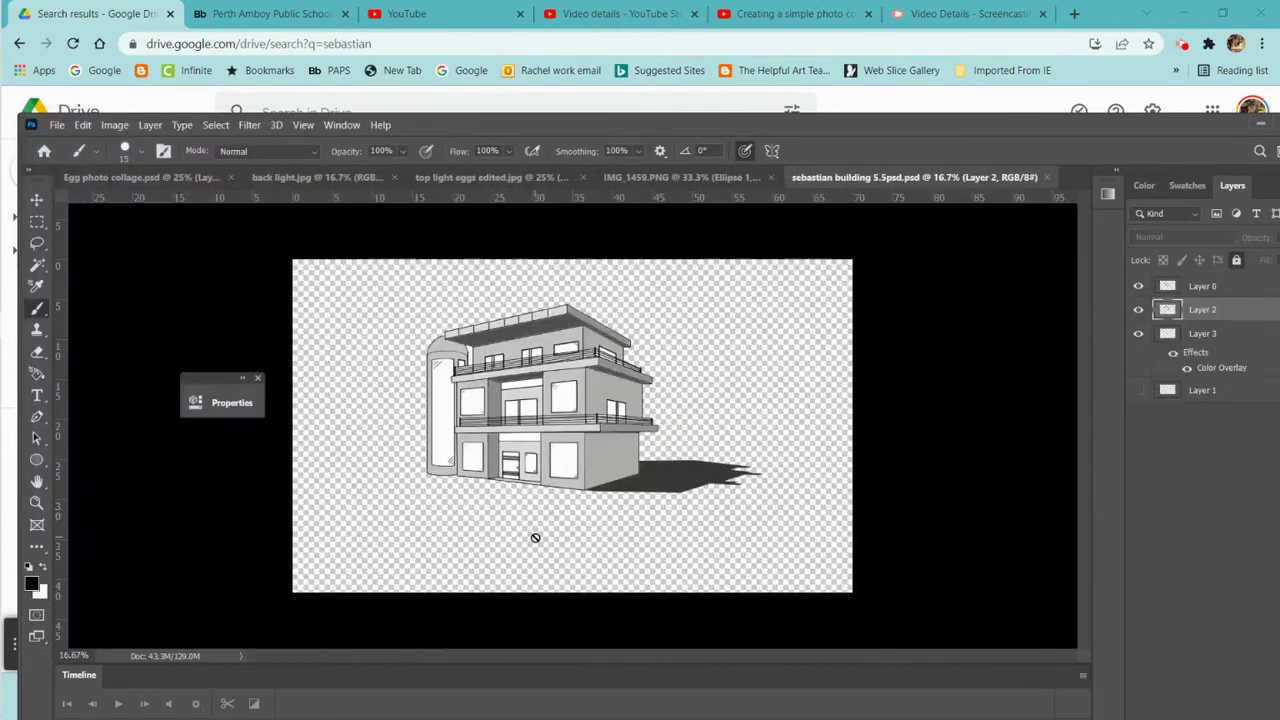
# Step: Examine what each layer of the finished building drawing contains by toggling the visibility of Layers 0, 2, 3 and 1
pyautogui.click(1138, 287)
pyautogui.click(1138, 287)
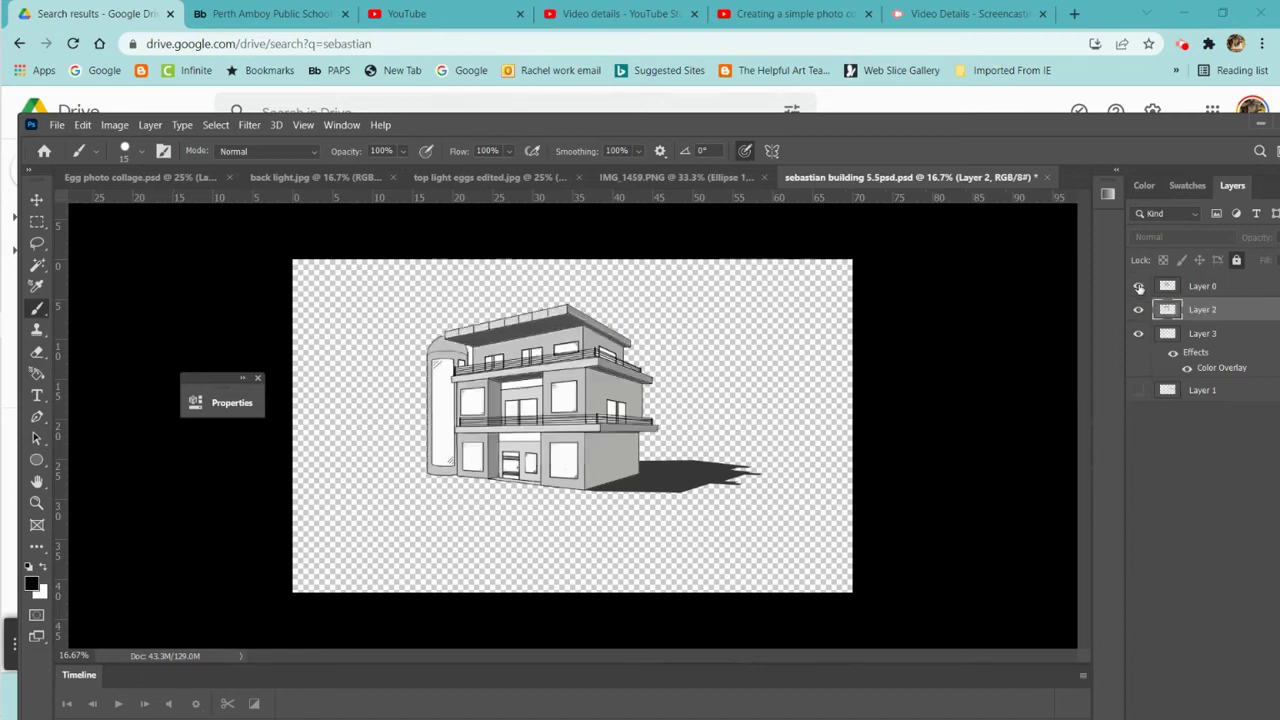
pyautogui.click(1138, 310)
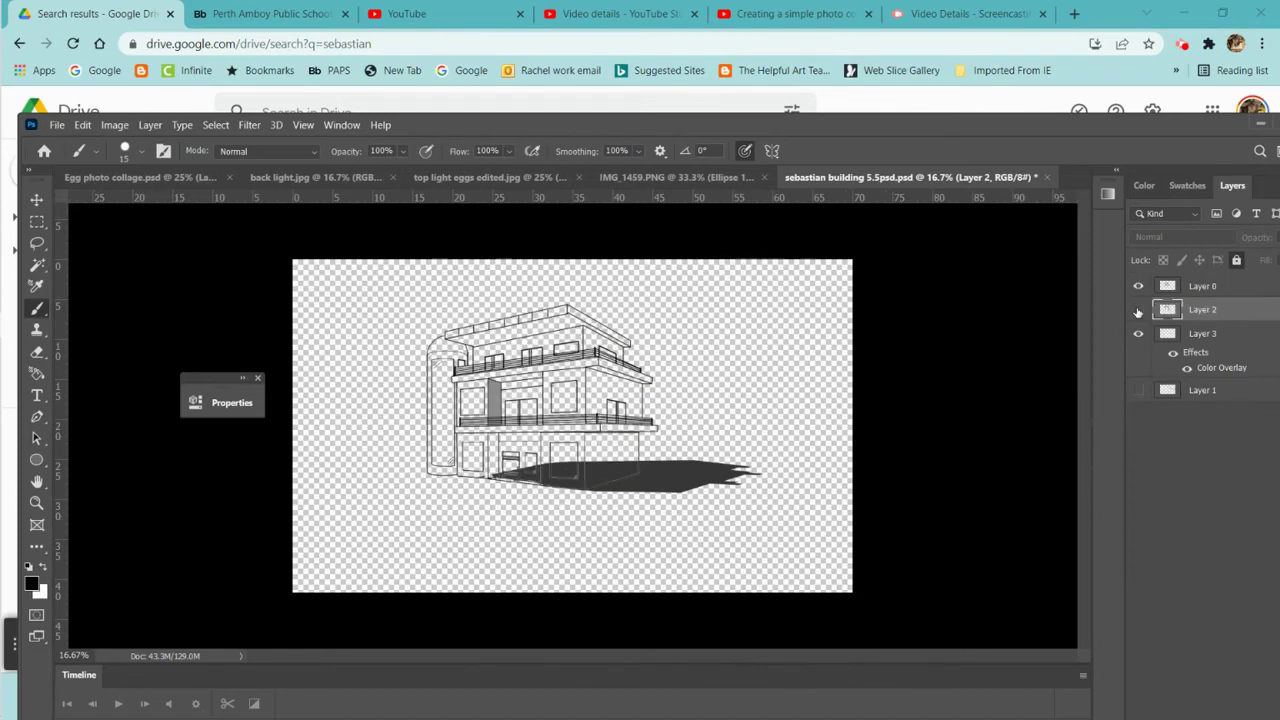
pyautogui.click(1138, 310)
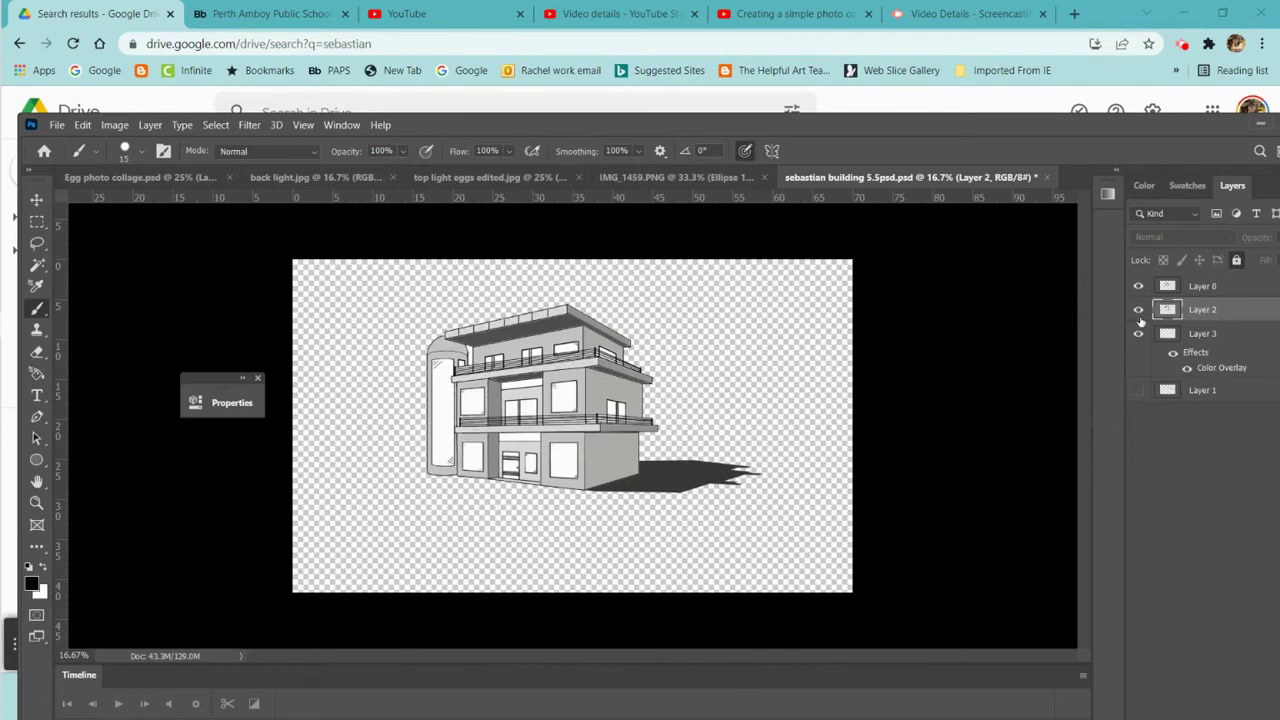
pyautogui.click(1138, 335)
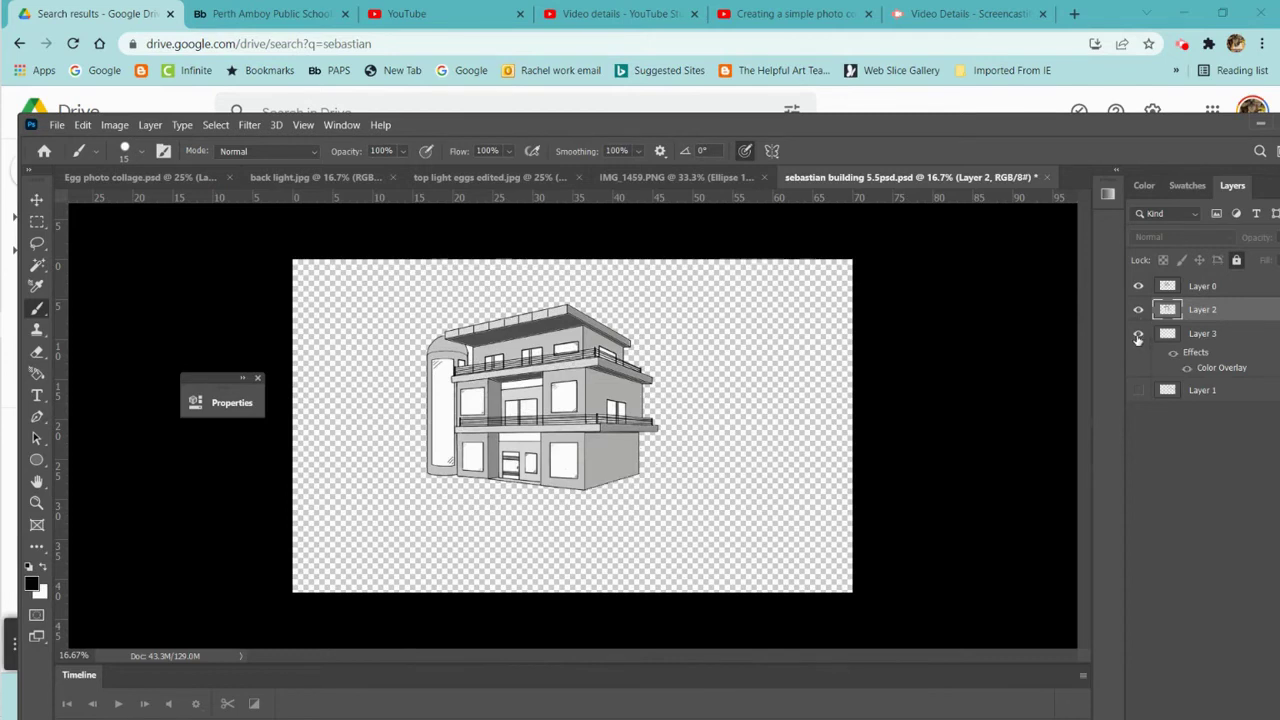
pyautogui.click(1138, 335)
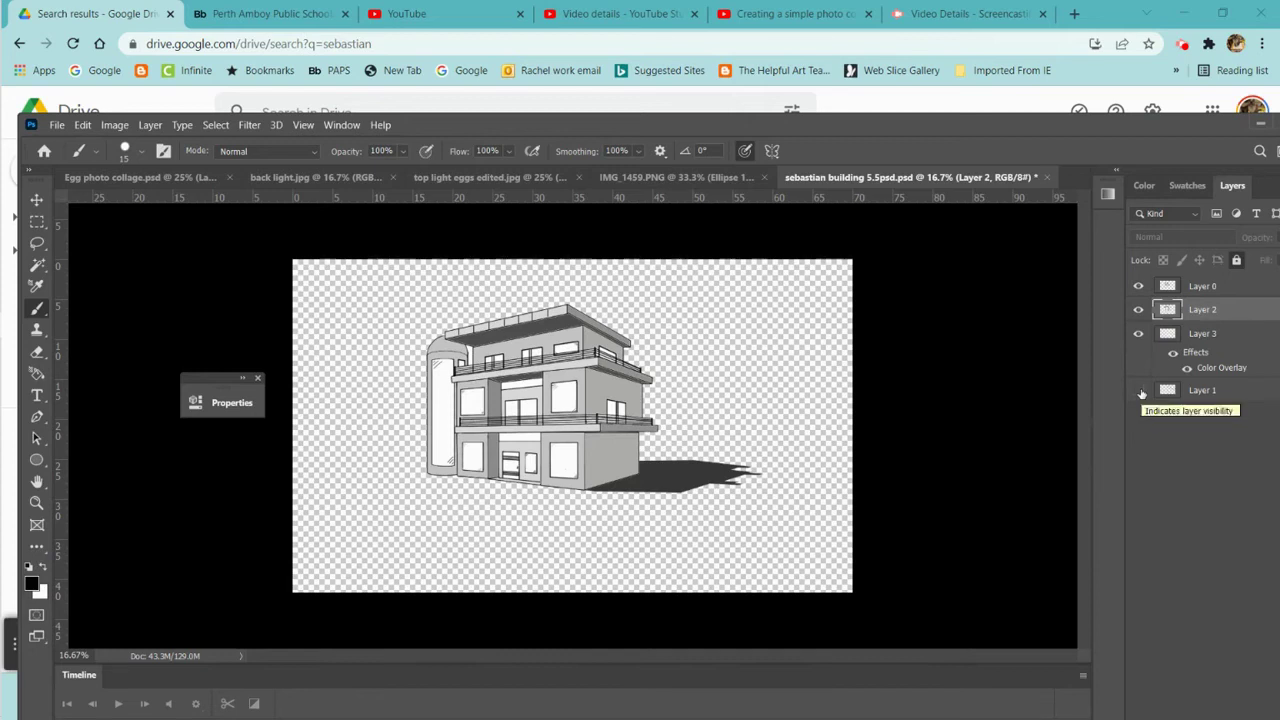
pyautogui.click(1138, 390)
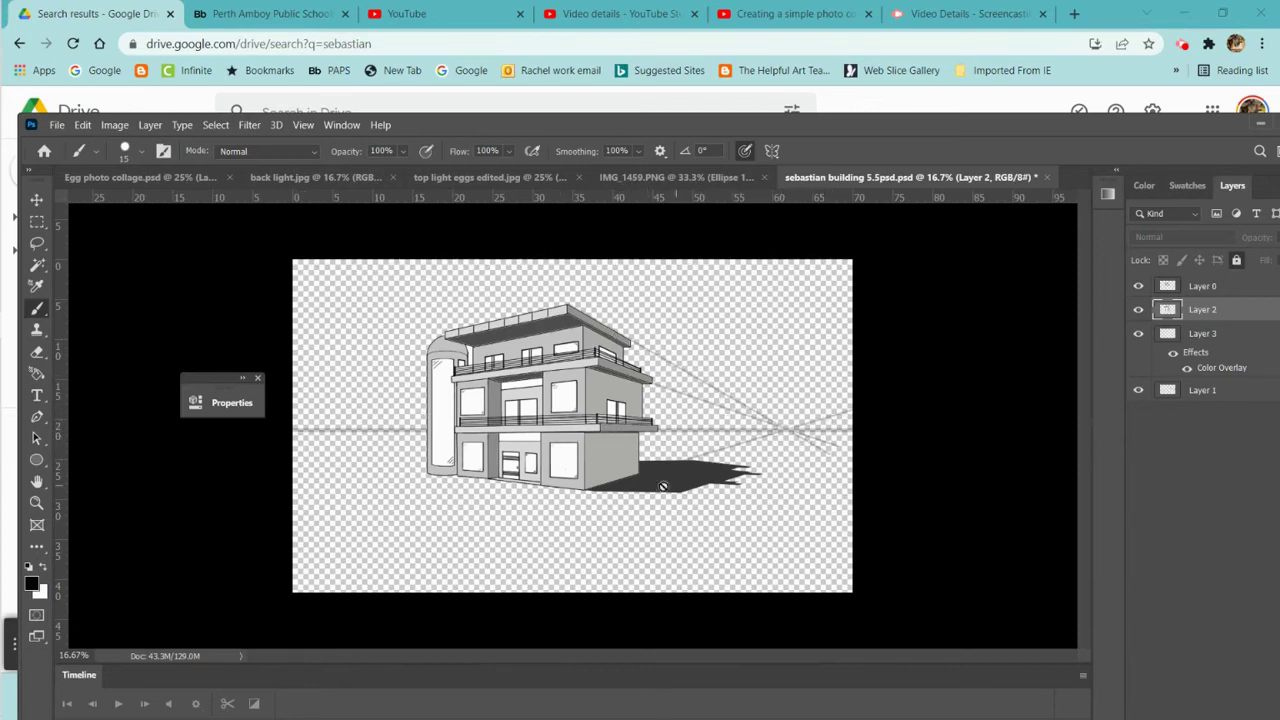
pyautogui.click(1138, 390)
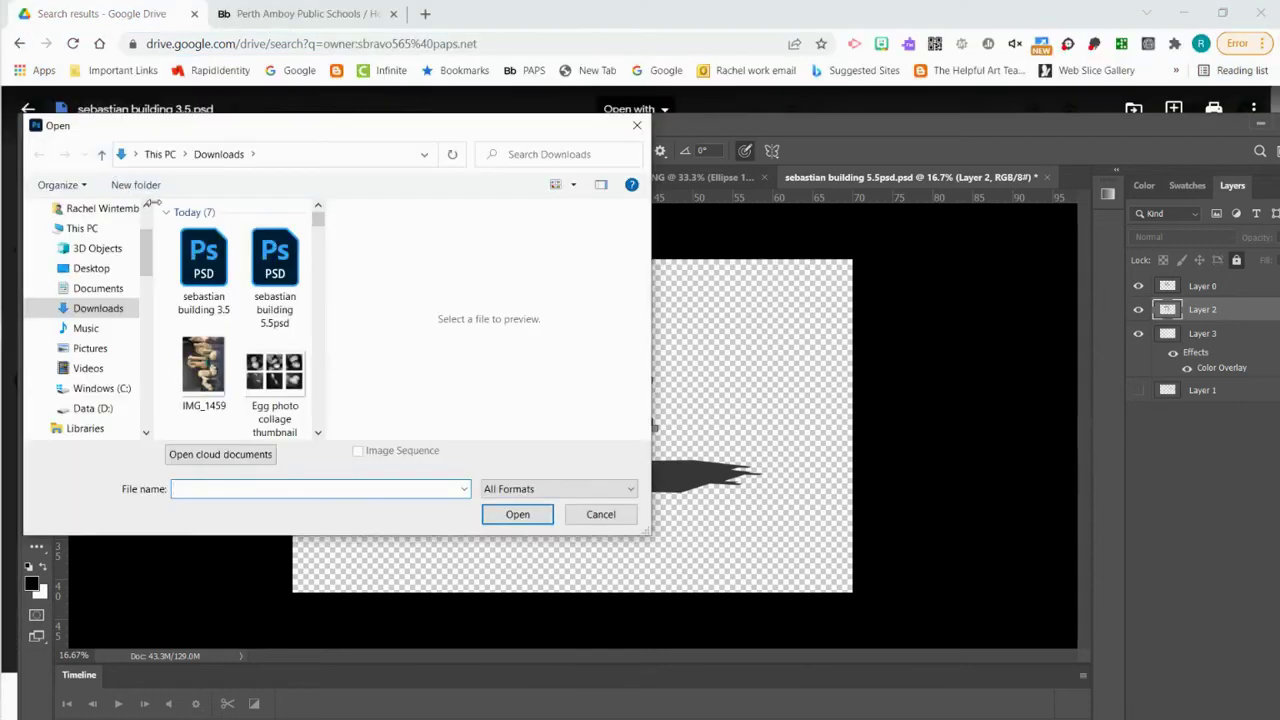
# Step: Open the "building 3.5" Photoshop file, show the block photo on Layer 0 and hide the line drawing on Layer 2
pyautogui.doubleClick(199, 278)
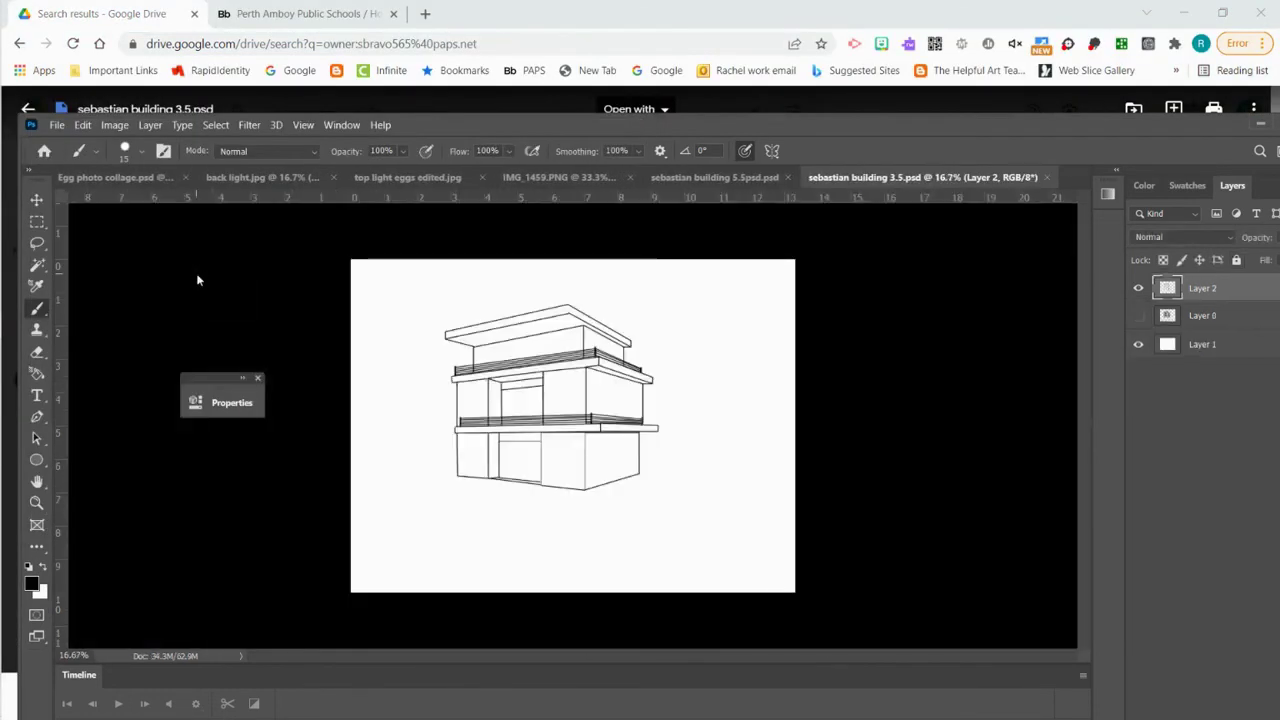
pyautogui.click(1139, 315)
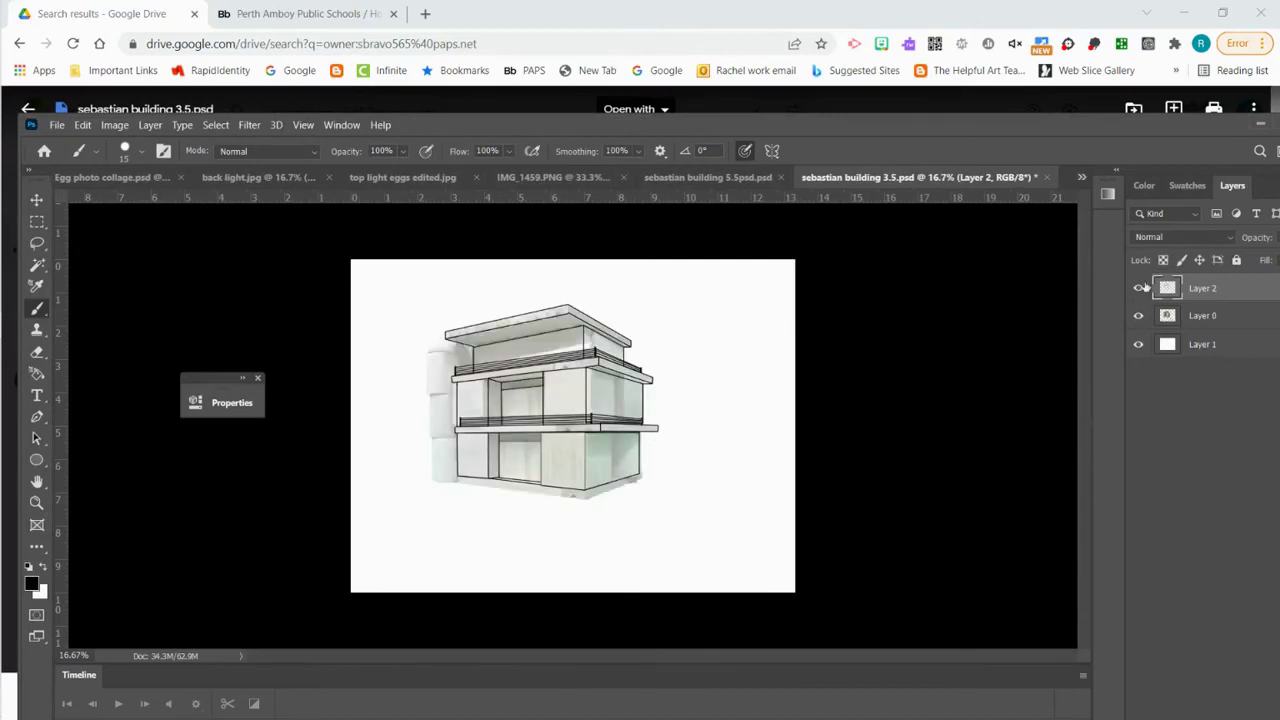
pyautogui.click(1139, 287)
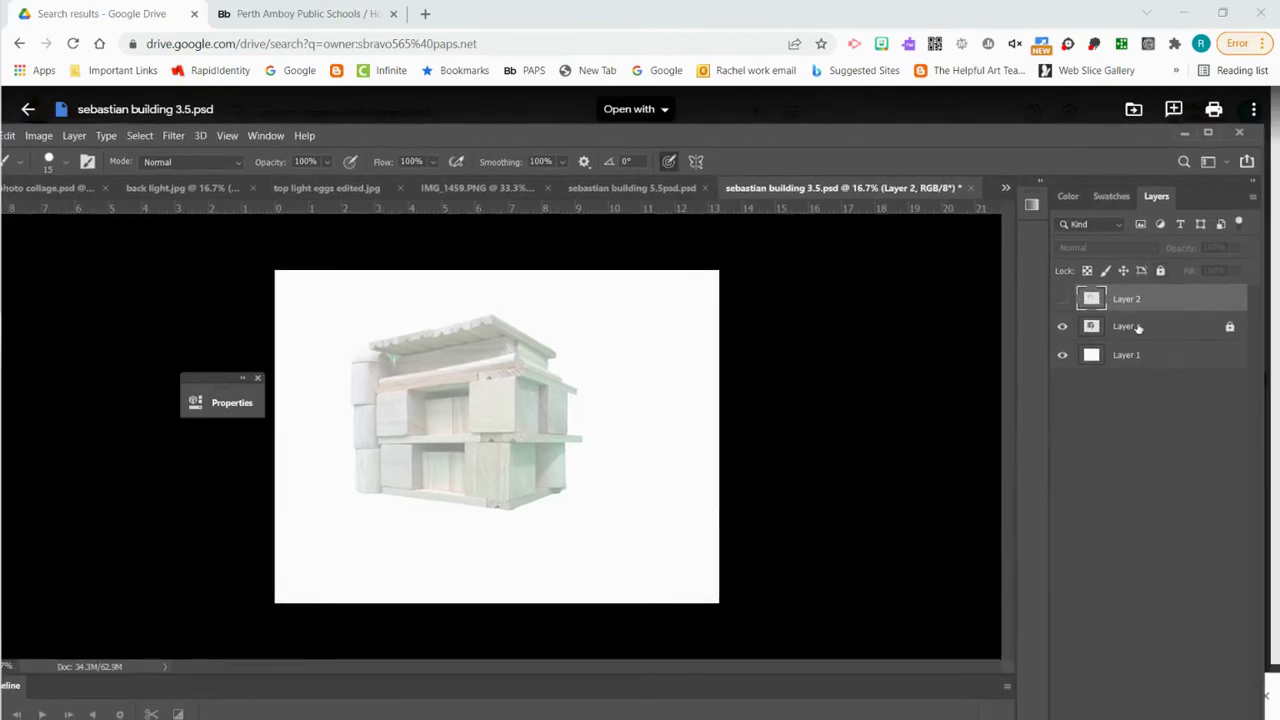
# Step: Convert the block building photo on Layer 0 to grayscale tones with the Black & White adjustment
pyautogui.click(1138, 328)
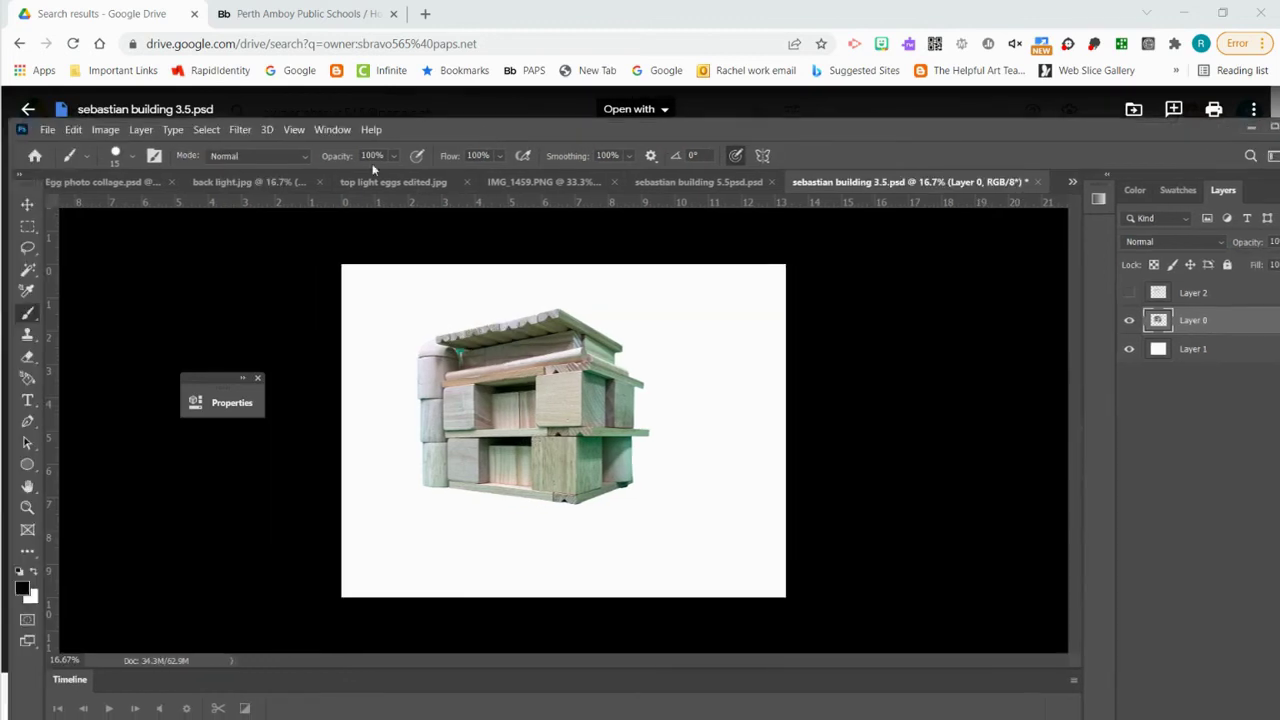
pyautogui.click(105, 130)
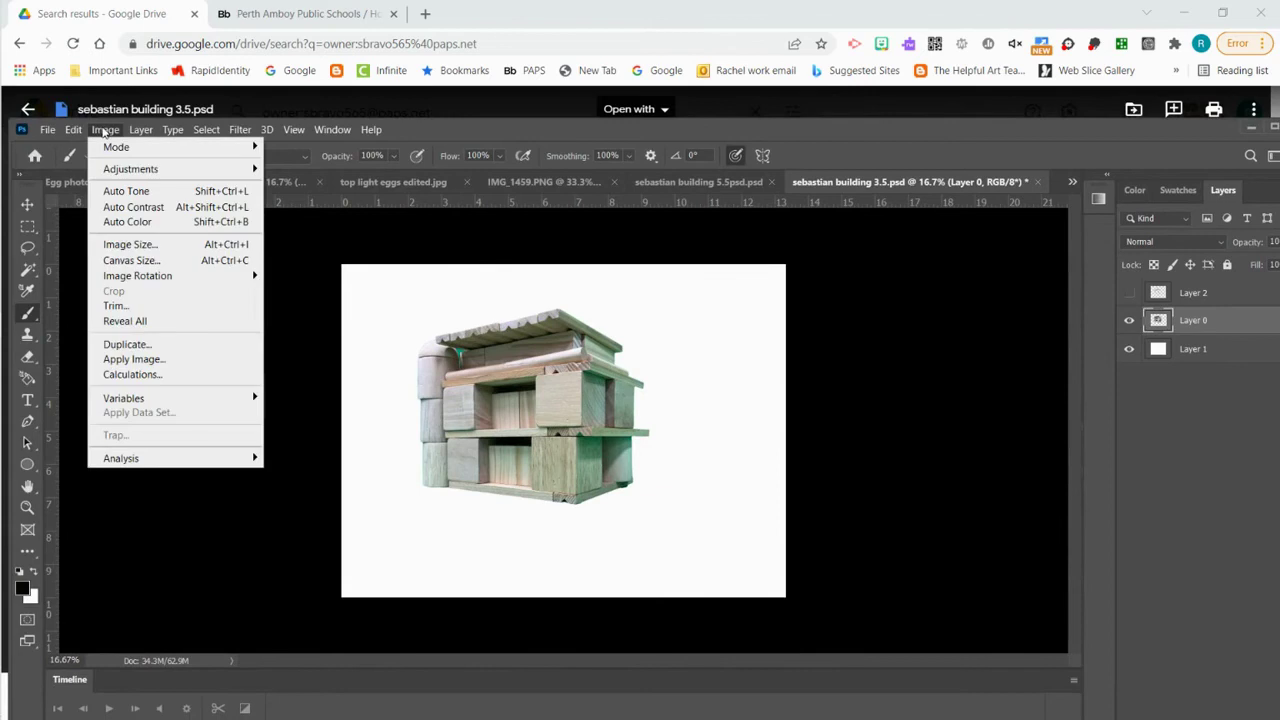
pyautogui.moveTo(145, 169)
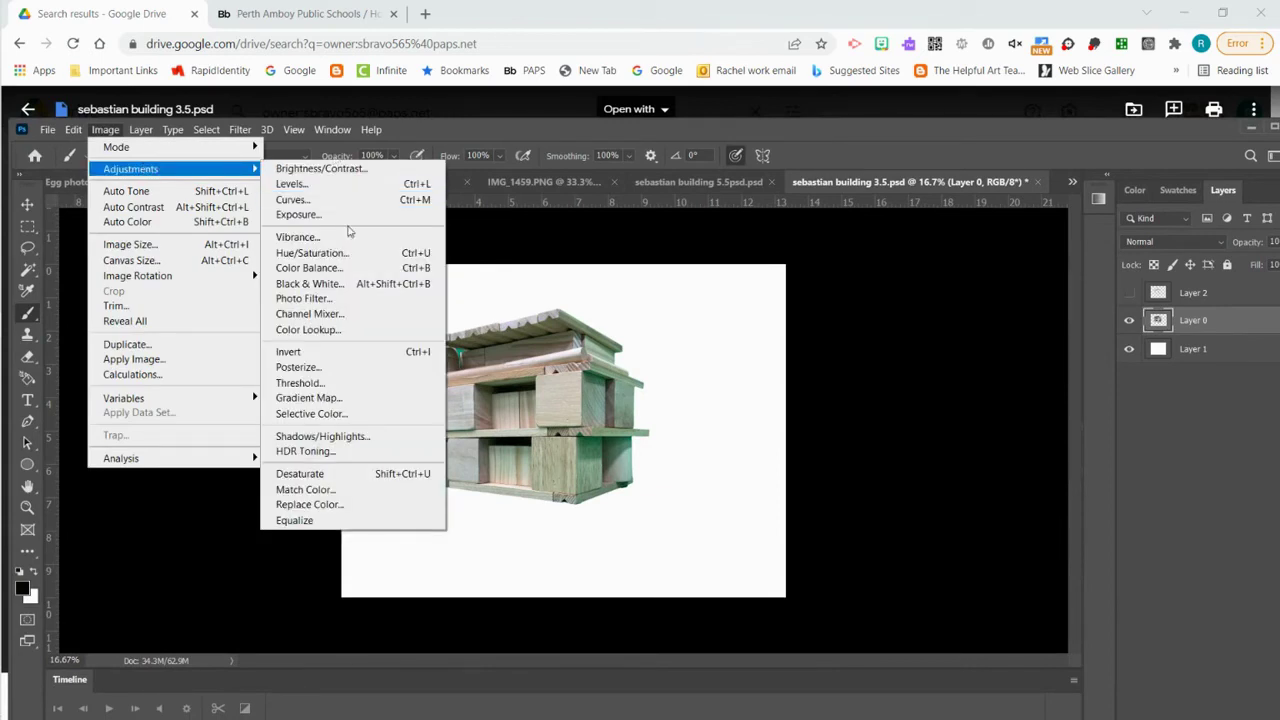
pyautogui.click(352, 285)
pyautogui.click(1160, 98)
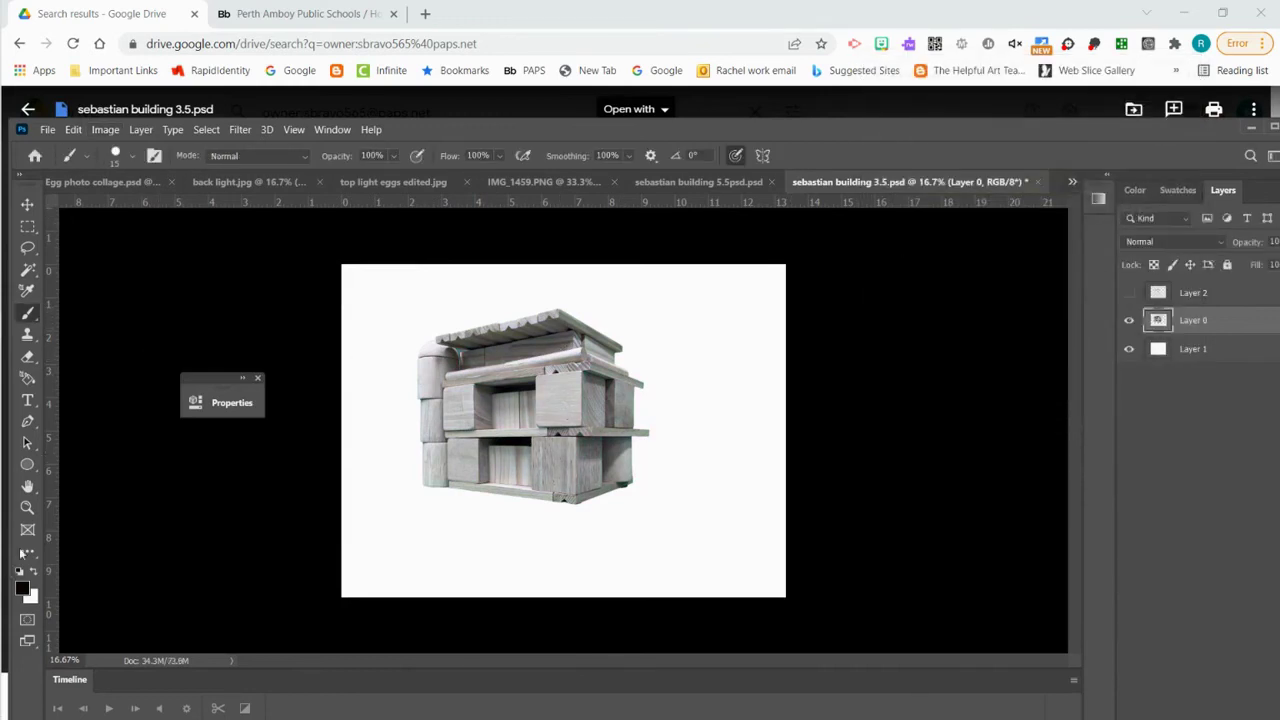
# Step: Set the foreground color to the mid grey 8f8f8f sampled from the building photo
pyautogui.click(23, 588)
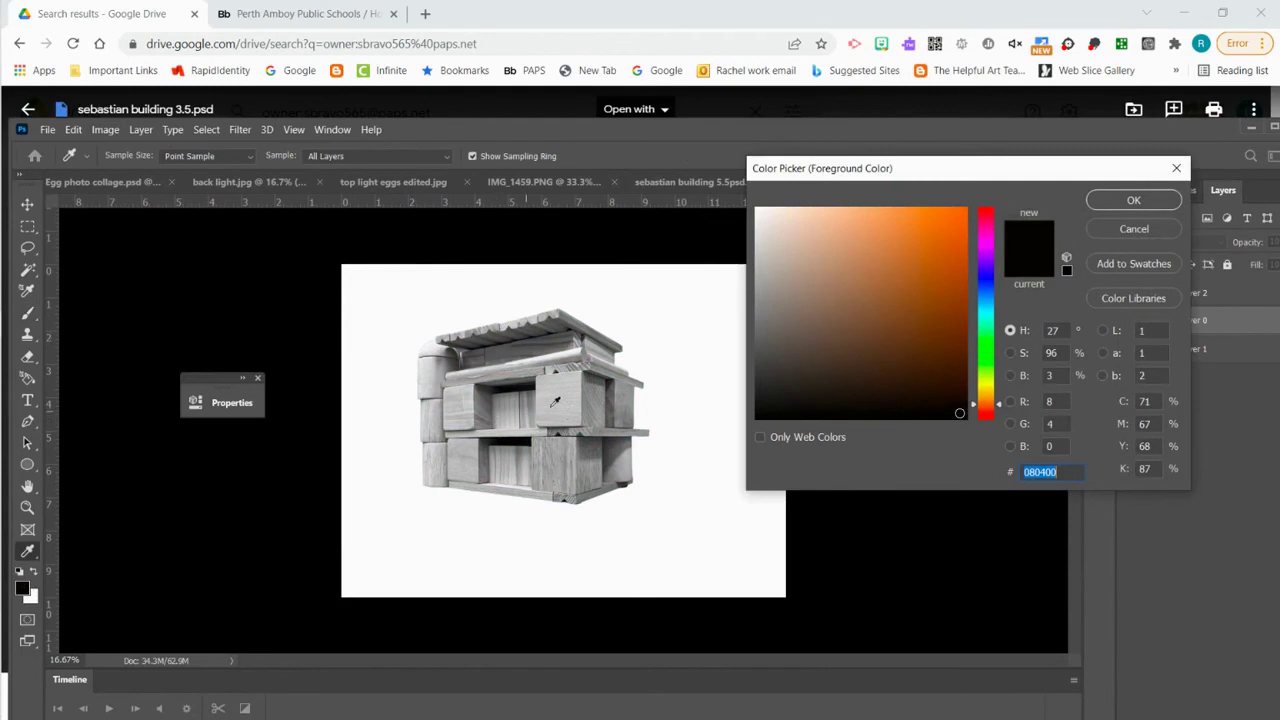
pyautogui.click(598, 389)
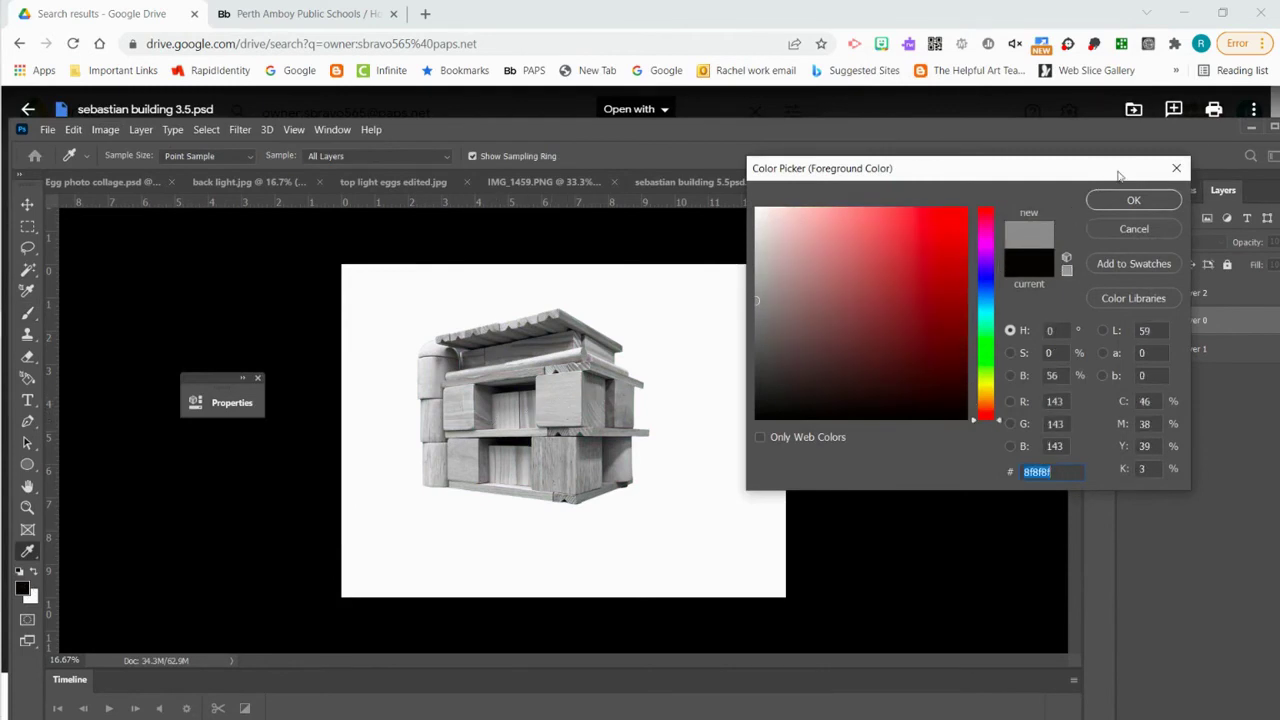
pyautogui.click(1134, 200)
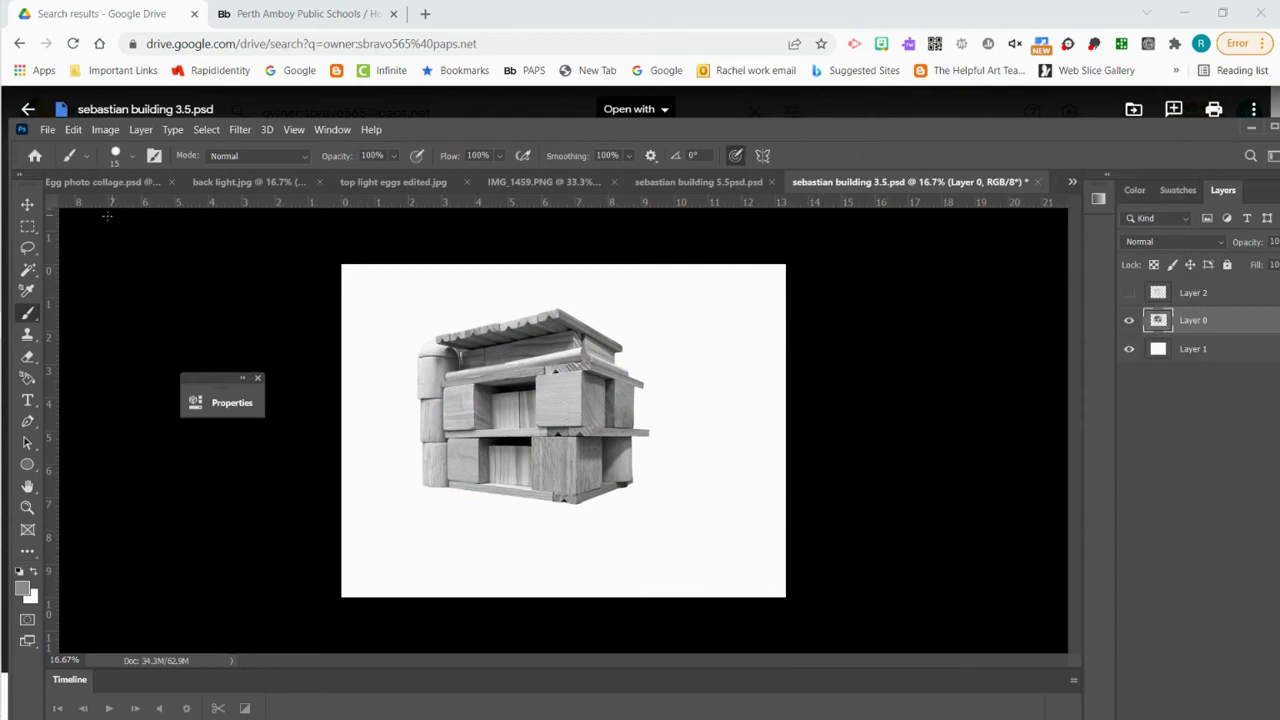
# Step: Enlarge the brush to 105 px and paint a mid-grey swatch on the white area to the right of the building
pyautogui.click(129, 157)
pyautogui.click(128, 207)
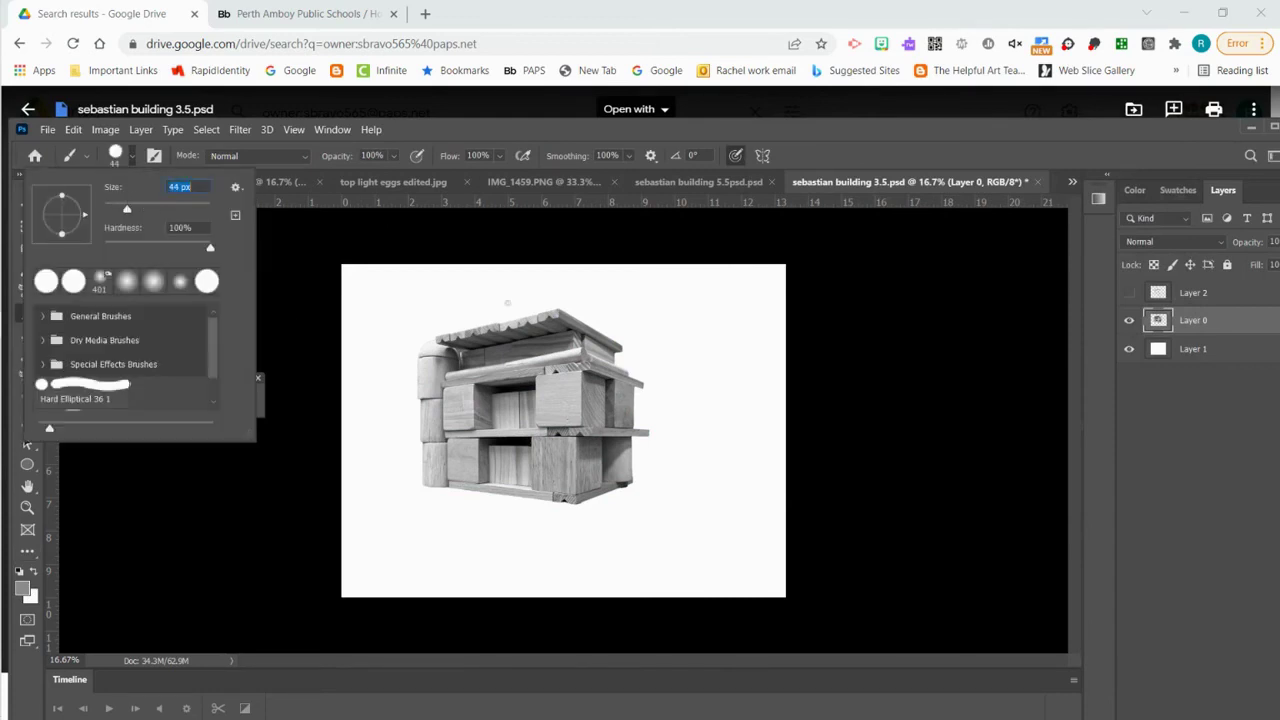
pyautogui.click(157, 207)
pyautogui.click(702, 344)
pyautogui.moveTo(691, 354)
pyautogui.mouseDown()
pyautogui.moveTo(719, 338)
pyautogui.moveTo(710, 365)
pyautogui.moveTo(732, 340)
pyautogui.moveTo(683, 404)
pyautogui.moveTo(710, 373)
pyautogui.mouseUp()
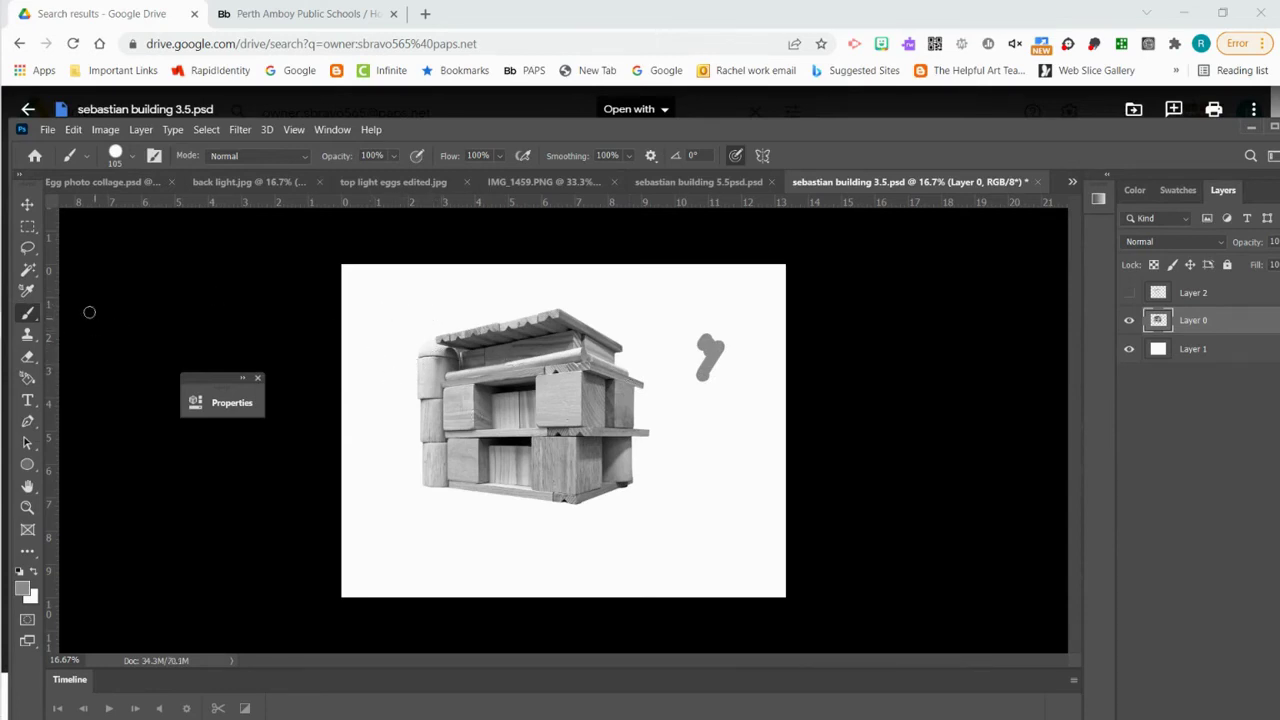
# Step: Sample the light grey d1d1d1 from the building's front block and paint a small swatch of it below the mid-grey one
pyautogui.click(21, 588)
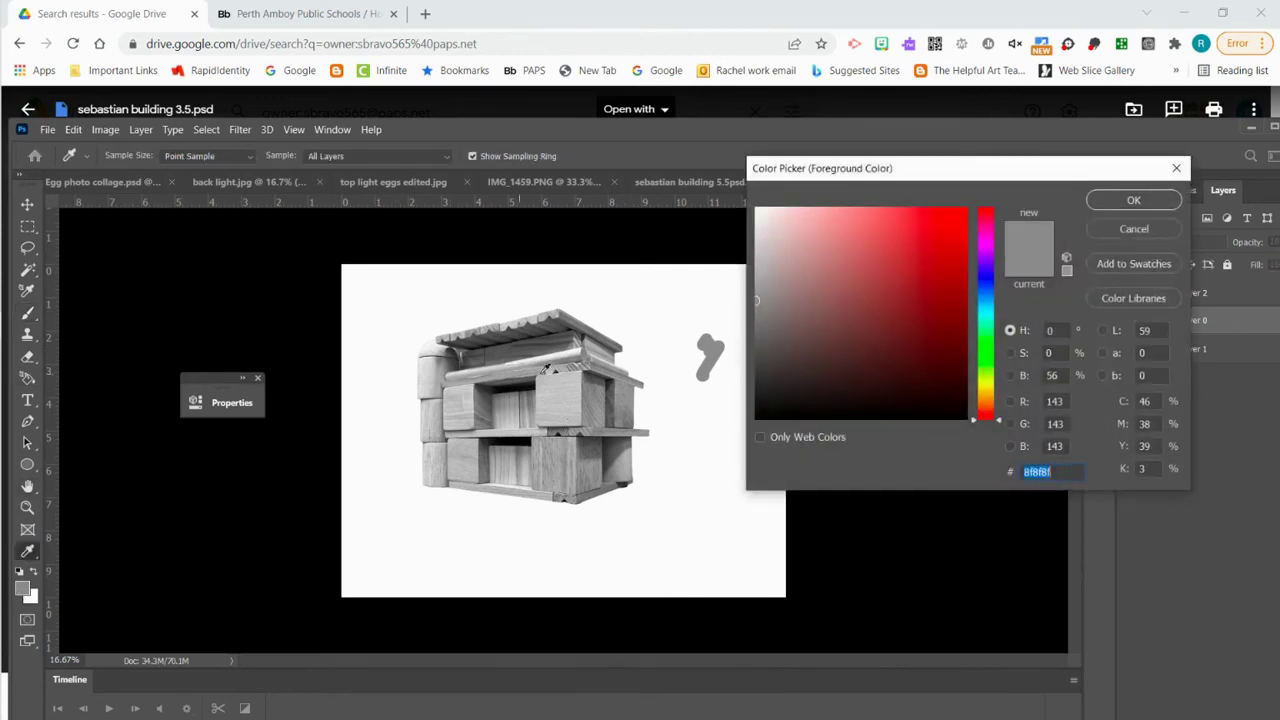
pyautogui.click(556, 394)
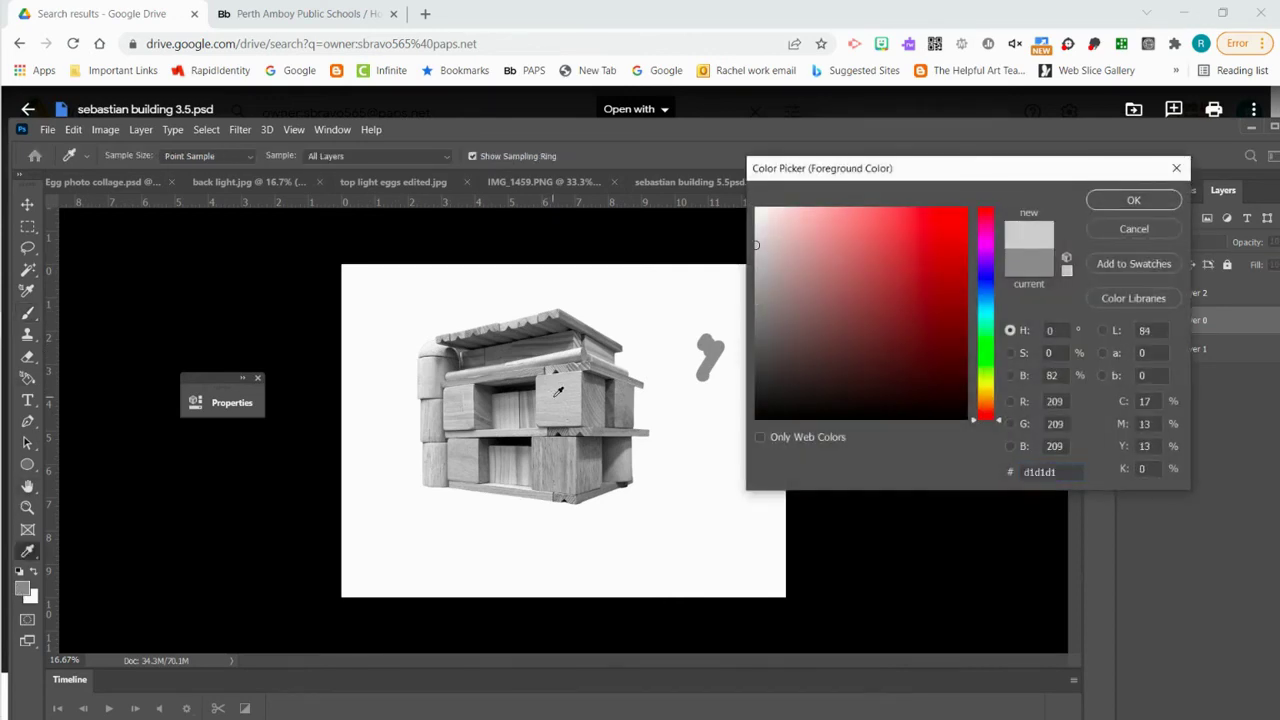
pyautogui.click(1109, 200)
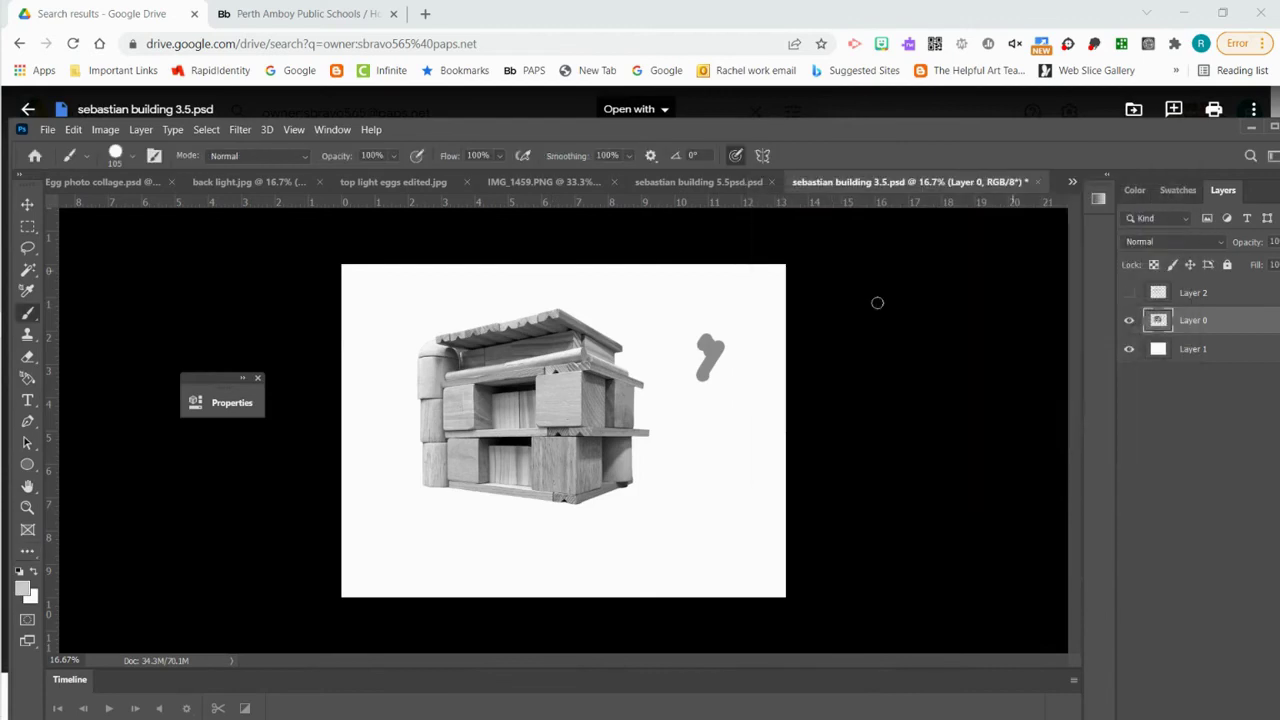
pyautogui.moveTo(728, 430)
pyautogui.mouseDown()
pyautogui.moveTo(726, 449)
pyautogui.moveTo(733, 438)
pyautogui.mouseUp()
# Step: Sample the dark grey 2c2c2c from the shadowed opening and paint a small swatch of it beside the other two
pyautogui.click(22, 588)
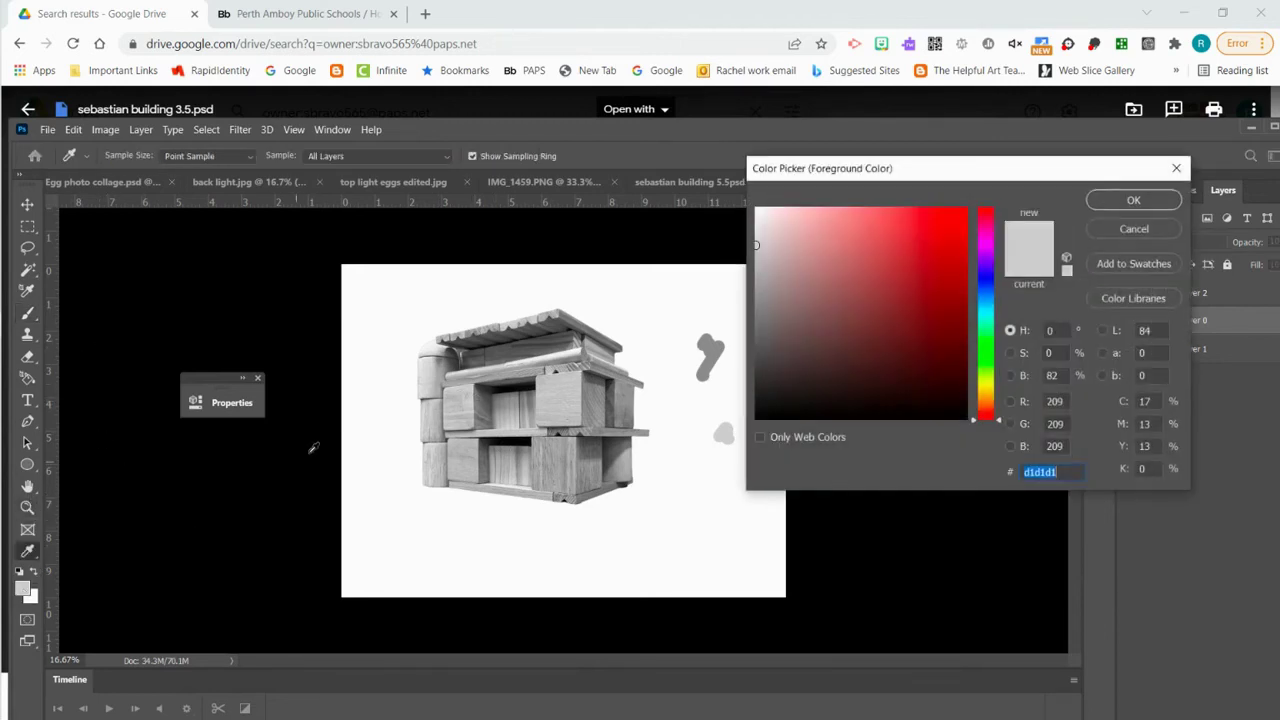
pyautogui.click(485, 388)
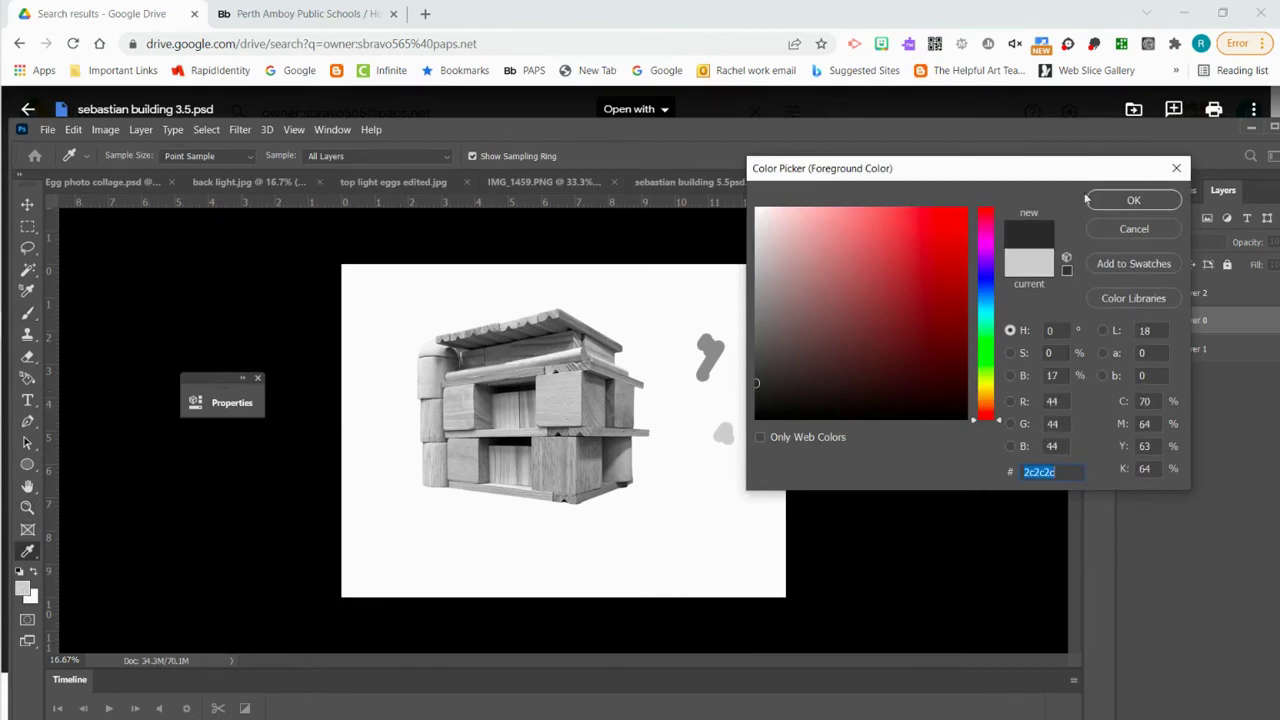
pyautogui.click(1133, 201)
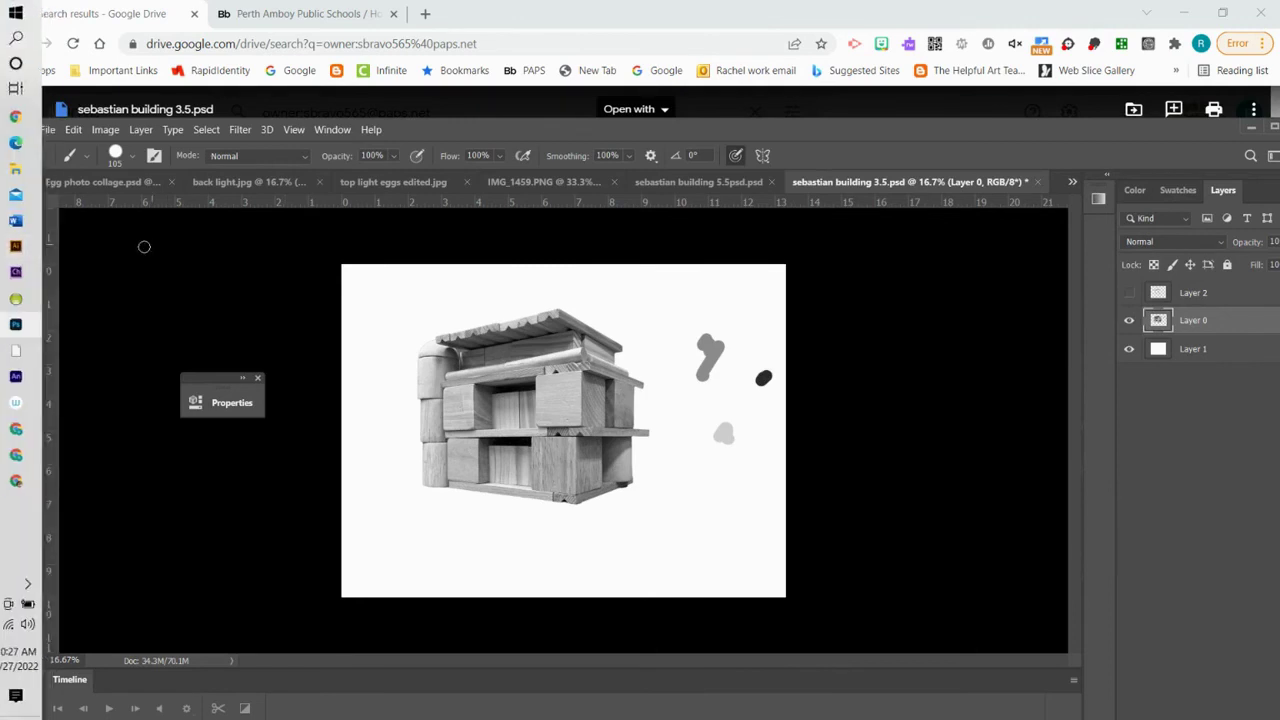
# Step: Select all three grey swatches with a freehand Lasso outline and copy them
pyautogui.click(28, 248)
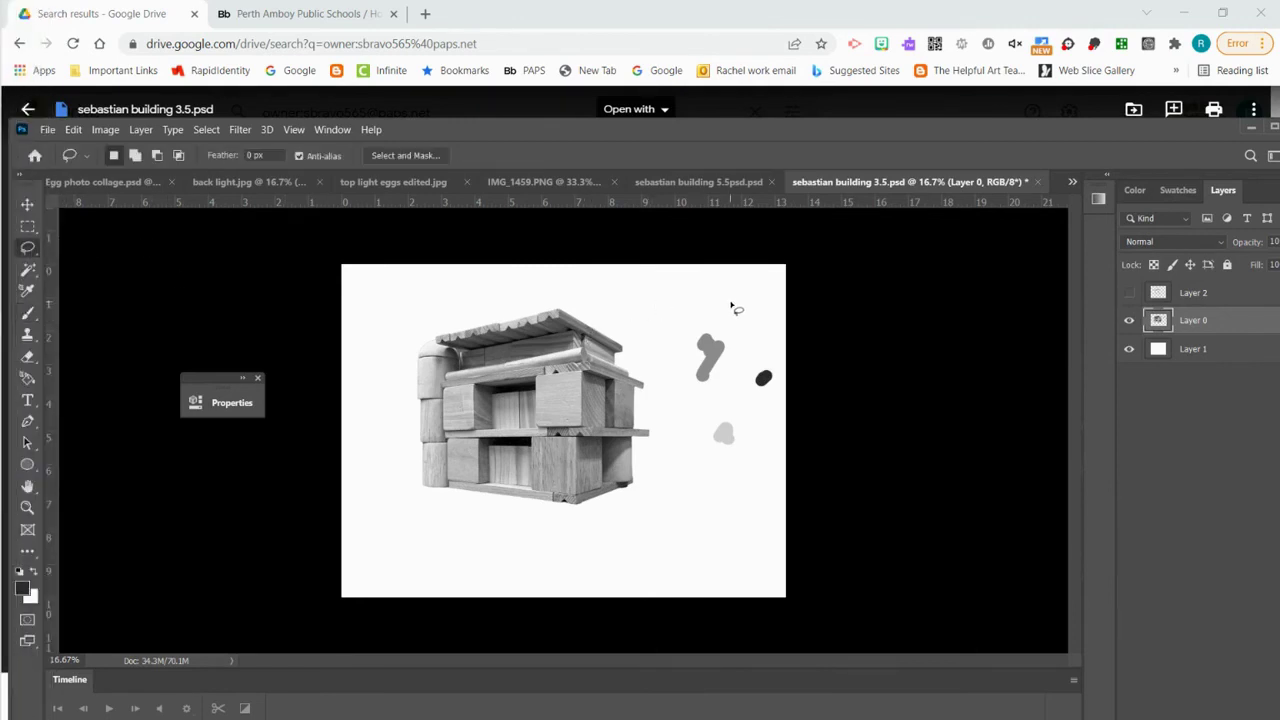
pyautogui.moveTo(731, 304)
pyautogui.mouseDown()
pyautogui.moveTo(663, 321)
pyautogui.moveTo(655, 358)
pyautogui.moveTo(719, 486)
pyautogui.moveTo(767, 470)
pyautogui.moveTo(786, 436)
pyautogui.moveTo(777, 338)
pyautogui.moveTo(722, 302)
pyautogui.mouseUp()
pyautogui.click(73, 130)
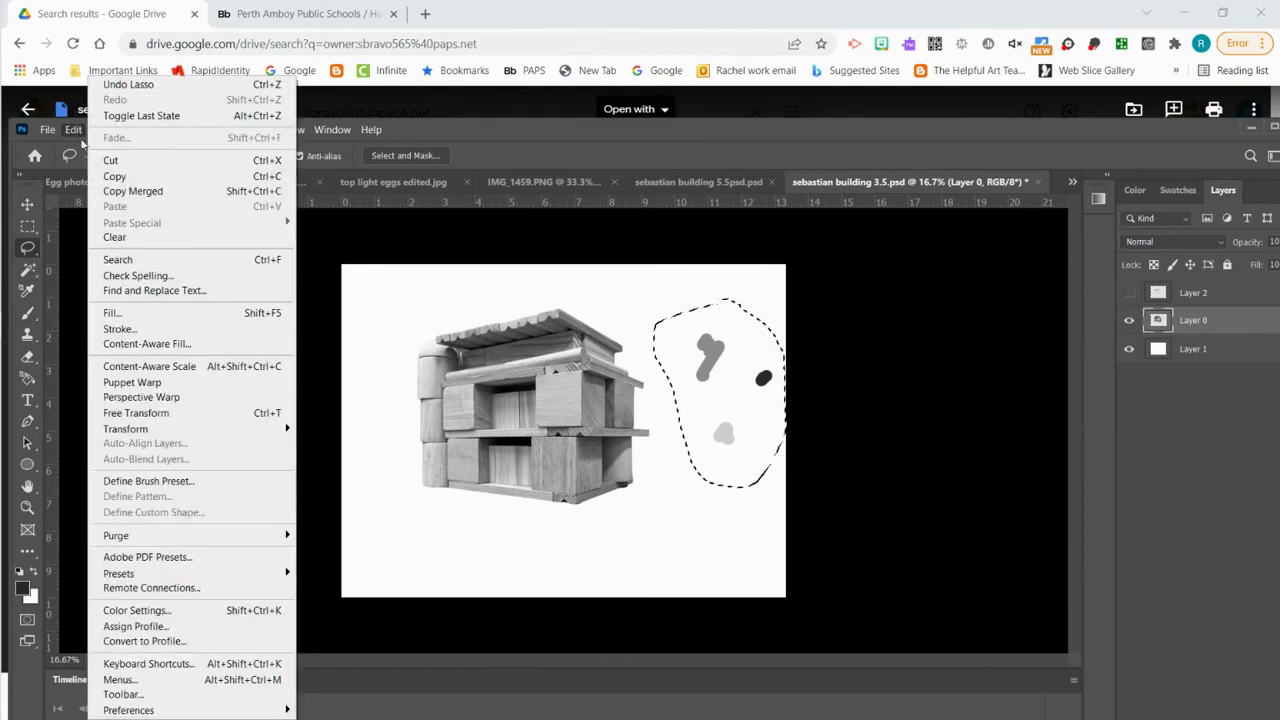
pyautogui.click(125, 176)
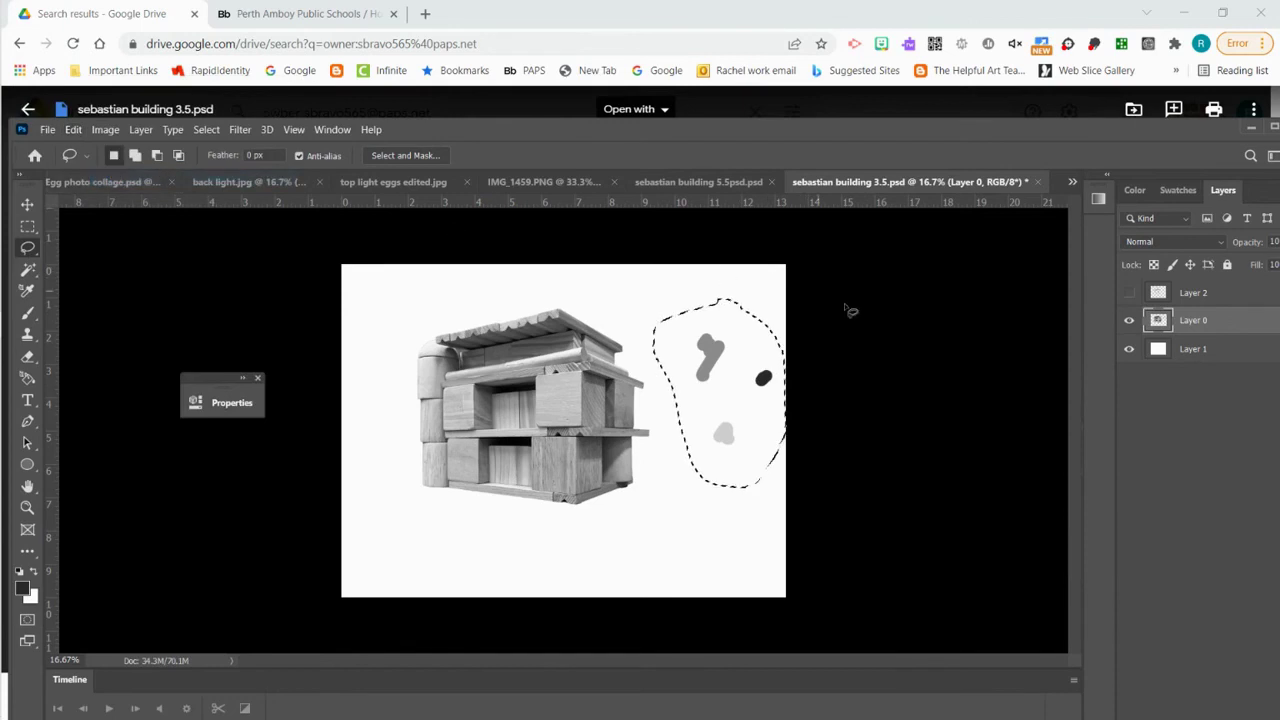
# Step: Deselect the swatches, then hide the photo on Layer 0 and show the line drawing on Layer 2
pyautogui.click(205, 130)
pyautogui.click(226, 165)
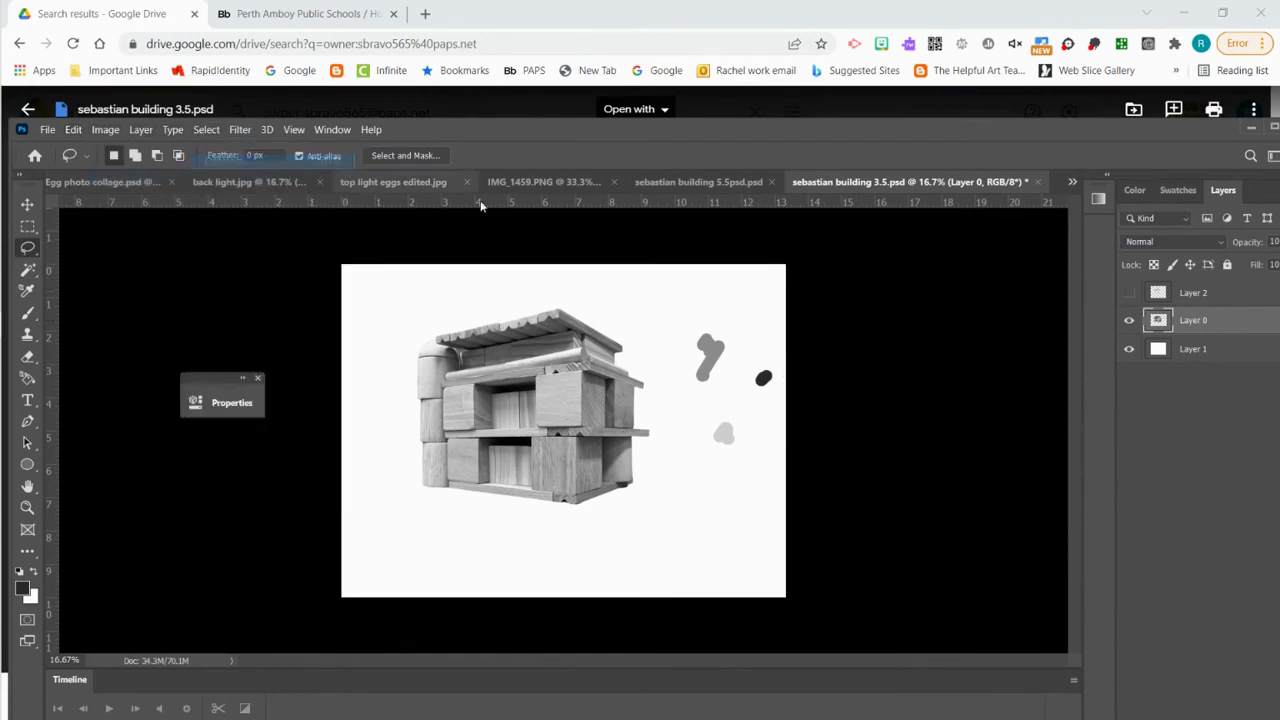
pyautogui.click(1130, 321)
pyautogui.click(1129, 293)
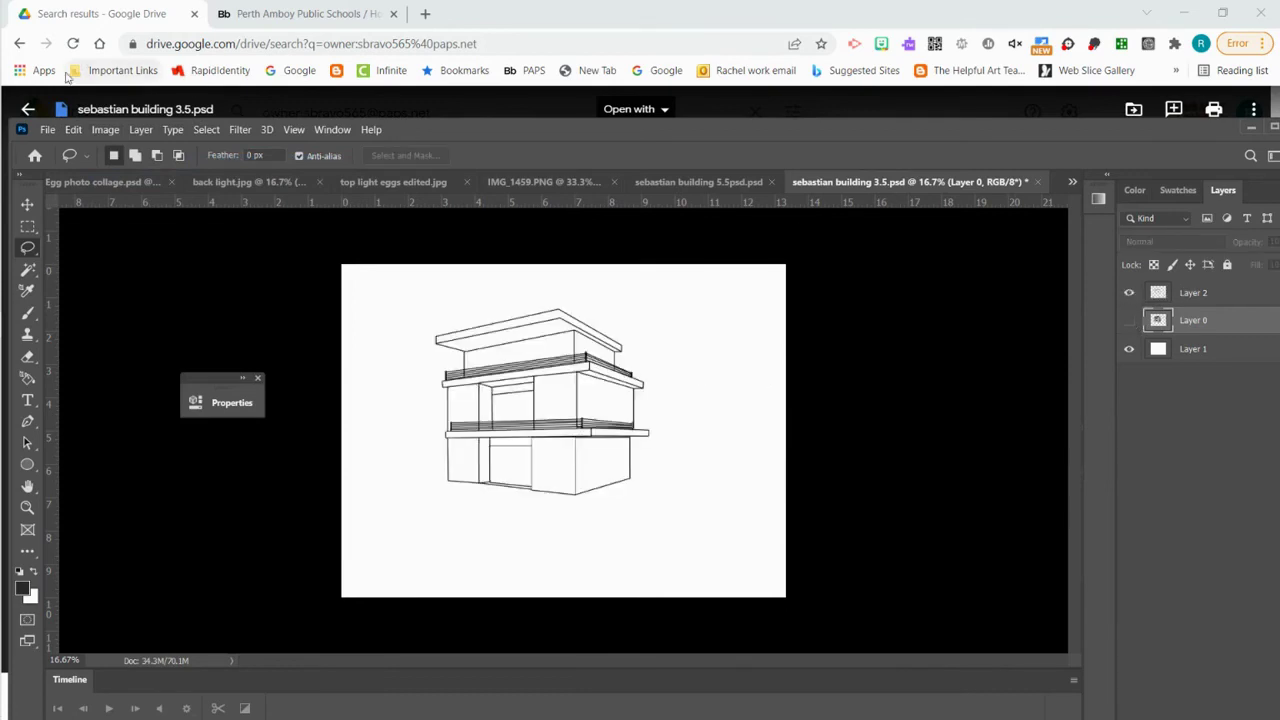
# Step: Paste the copied swatches as a new layer and move them to the blank area right of the line drawing
pyautogui.click(74, 130)
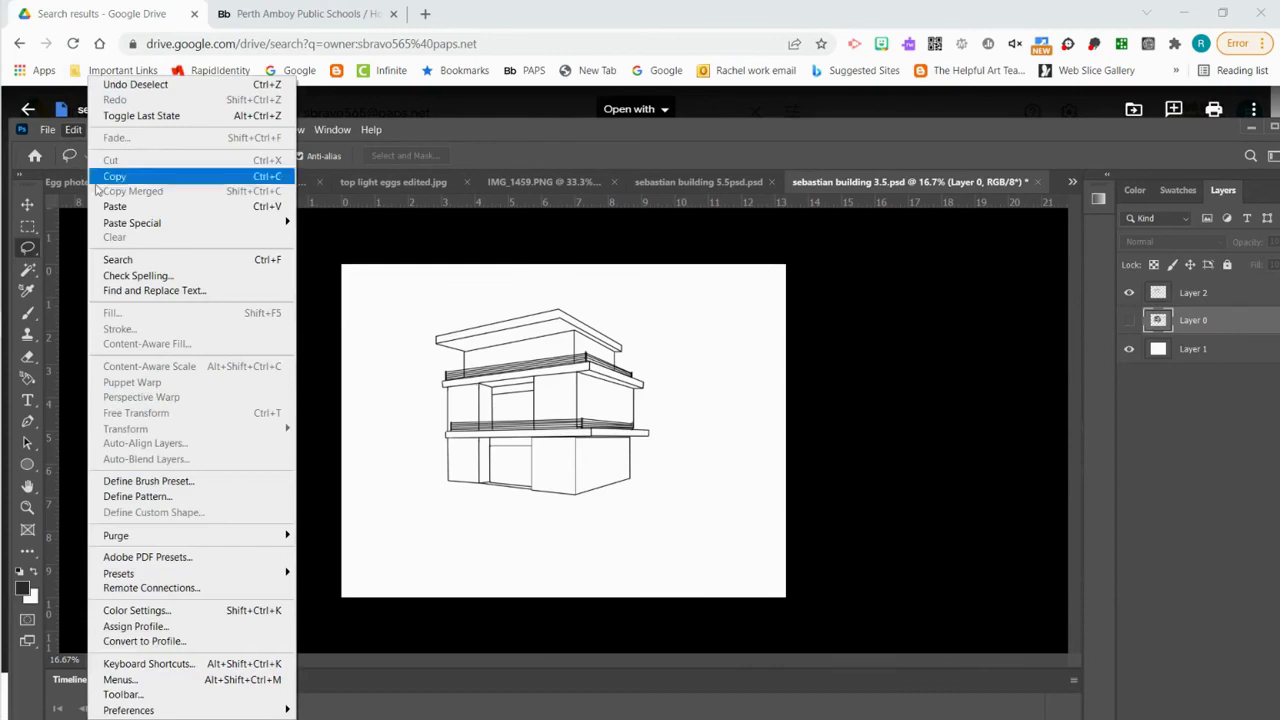
pyautogui.click(116, 206)
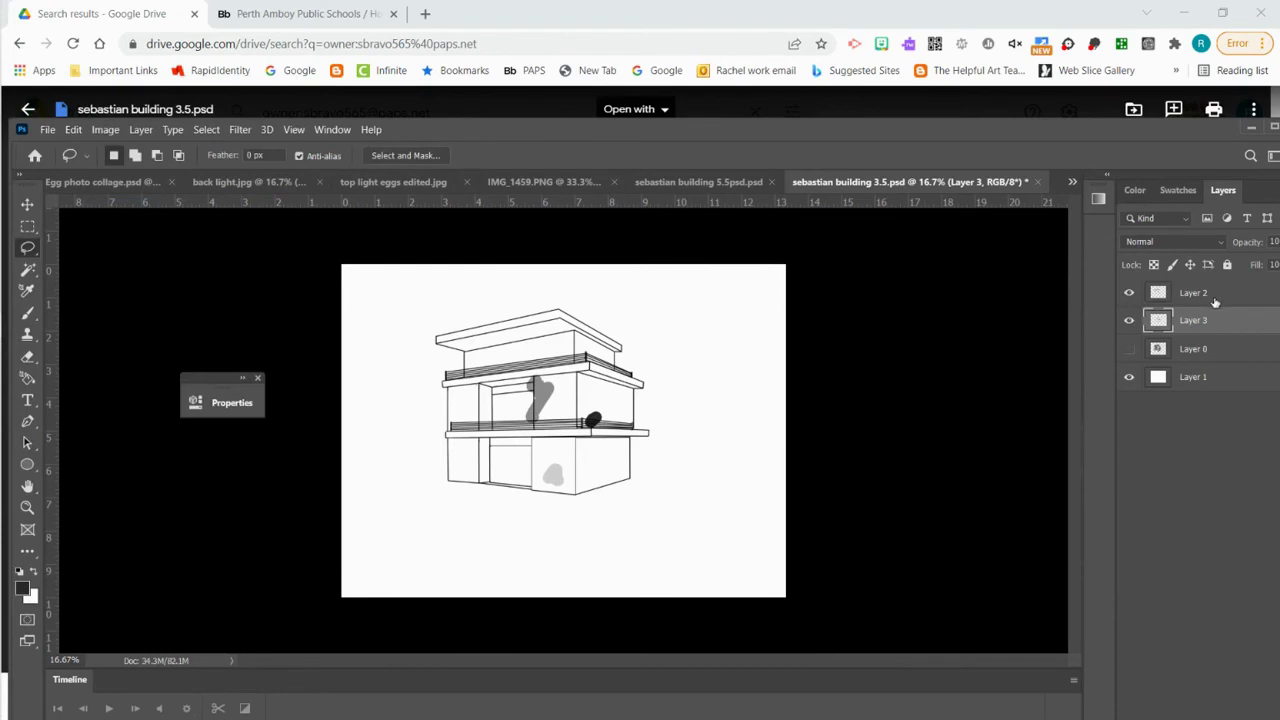
pyautogui.click(29, 207)
pyautogui.moveTo(560, 391); pyautogui.dragTo(713, 335)
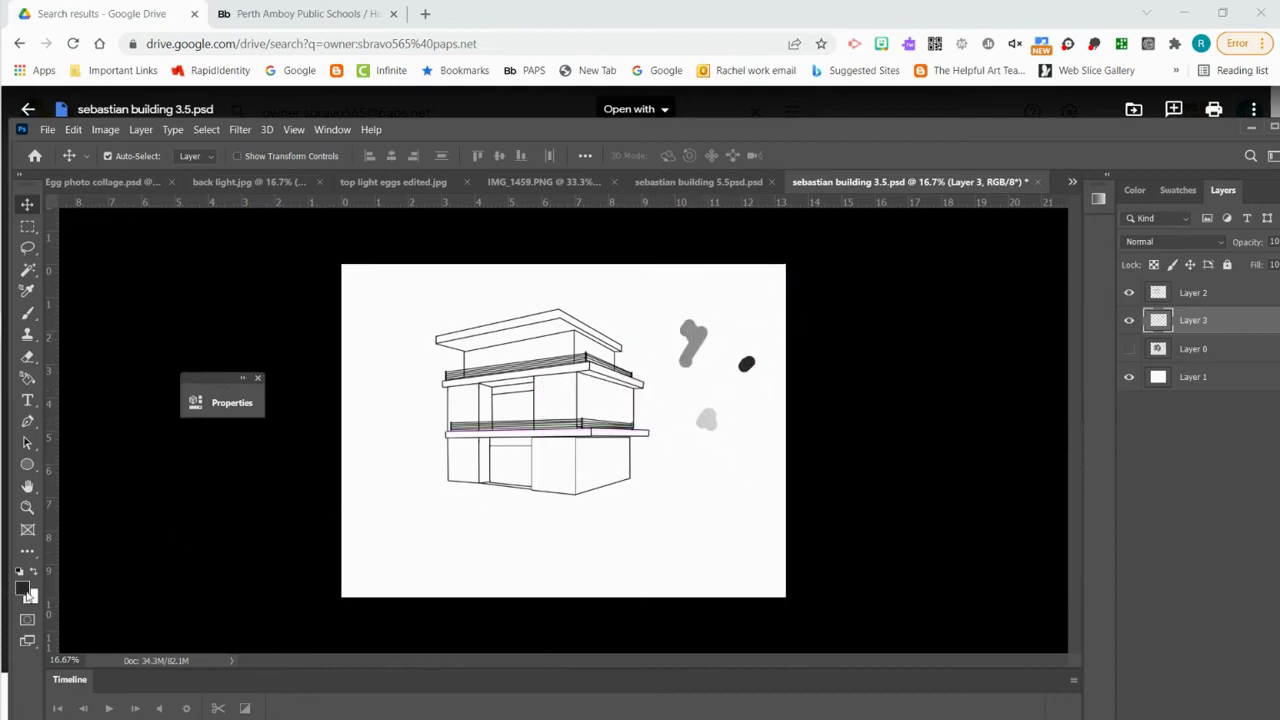
# Step: Set the foreground color to the light grey sampled from the lightest pasted swatch
pyautogui.click(27, 591)
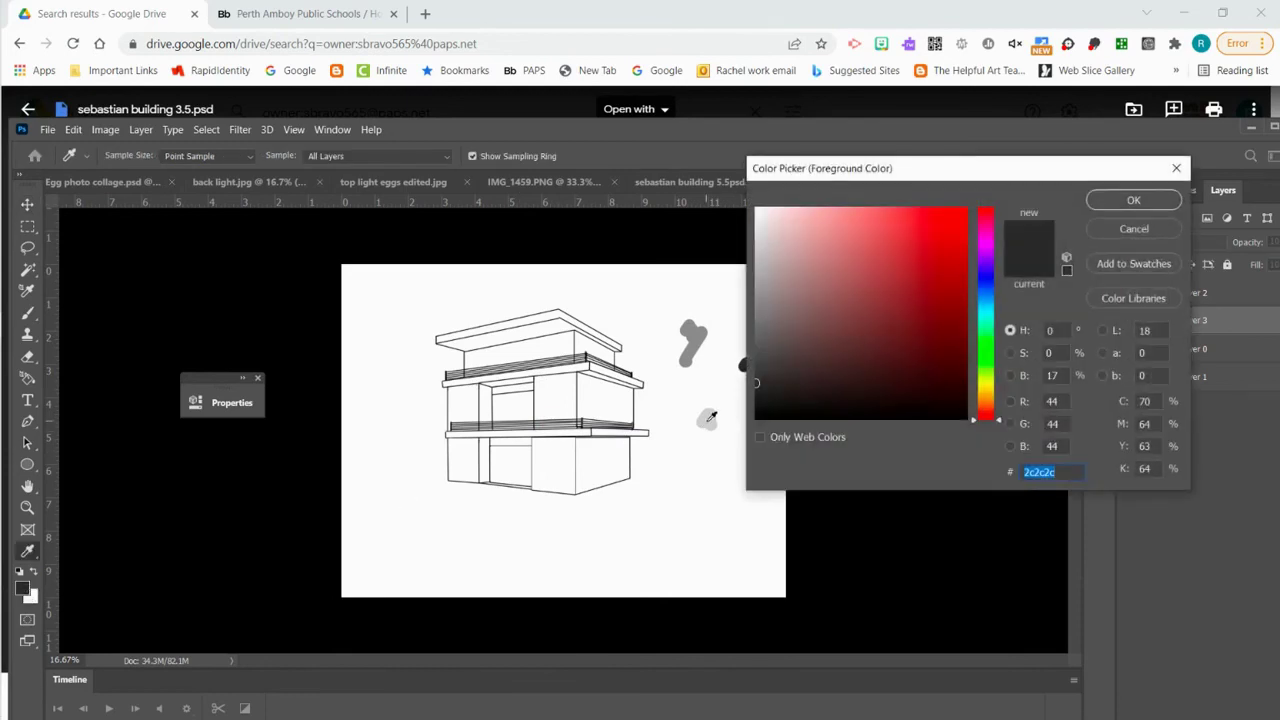
pyautogui.click(706, 420)
pyautogui.click(1130, 200)
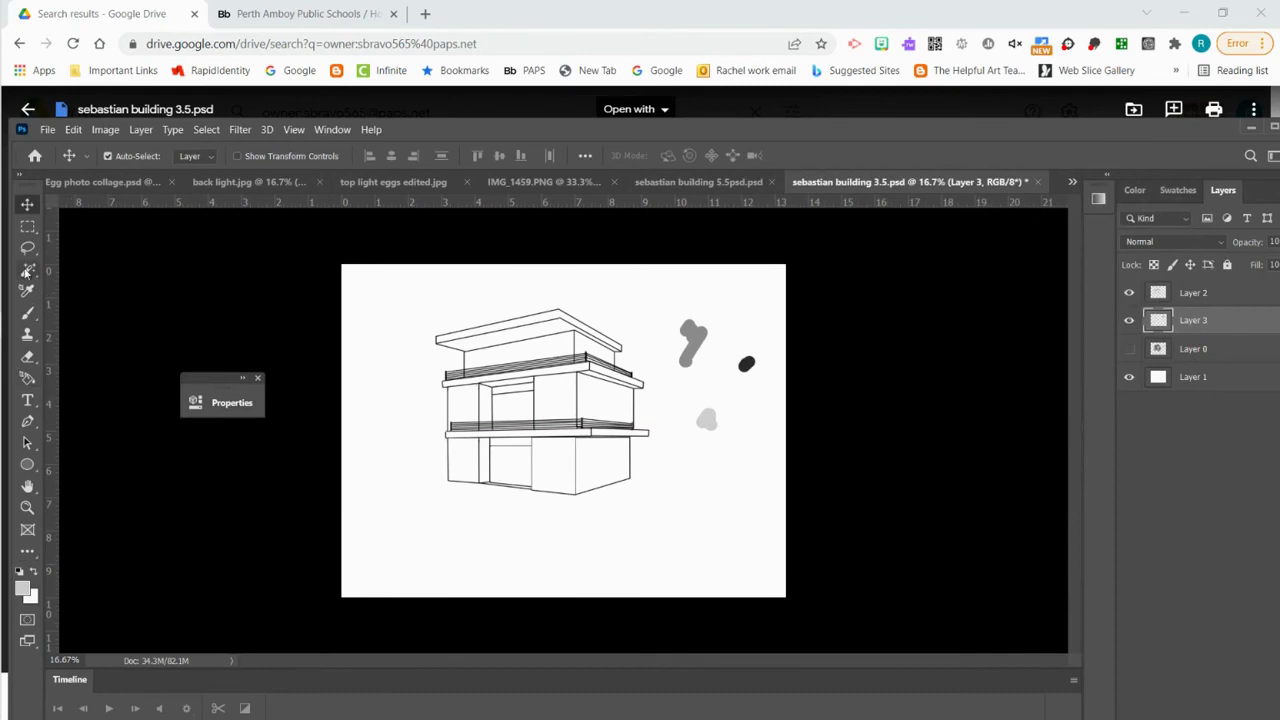
# Step: Select the blank ground-floor right side wall of the line drawing on Layer 2 with the Magic Wand
pyautogui.click(28, 272)
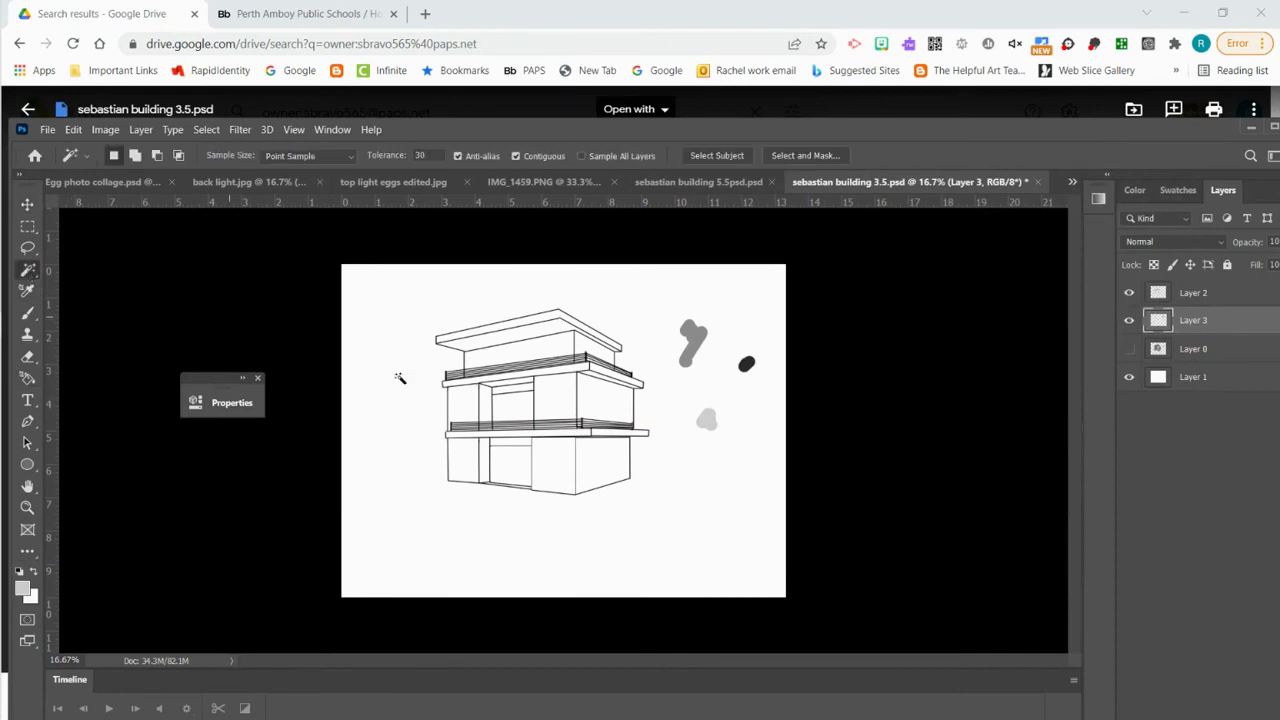
pyautogui.click(606, 460)
pyautogui.click(807, 441)
pyautogui.click(1160, 294)
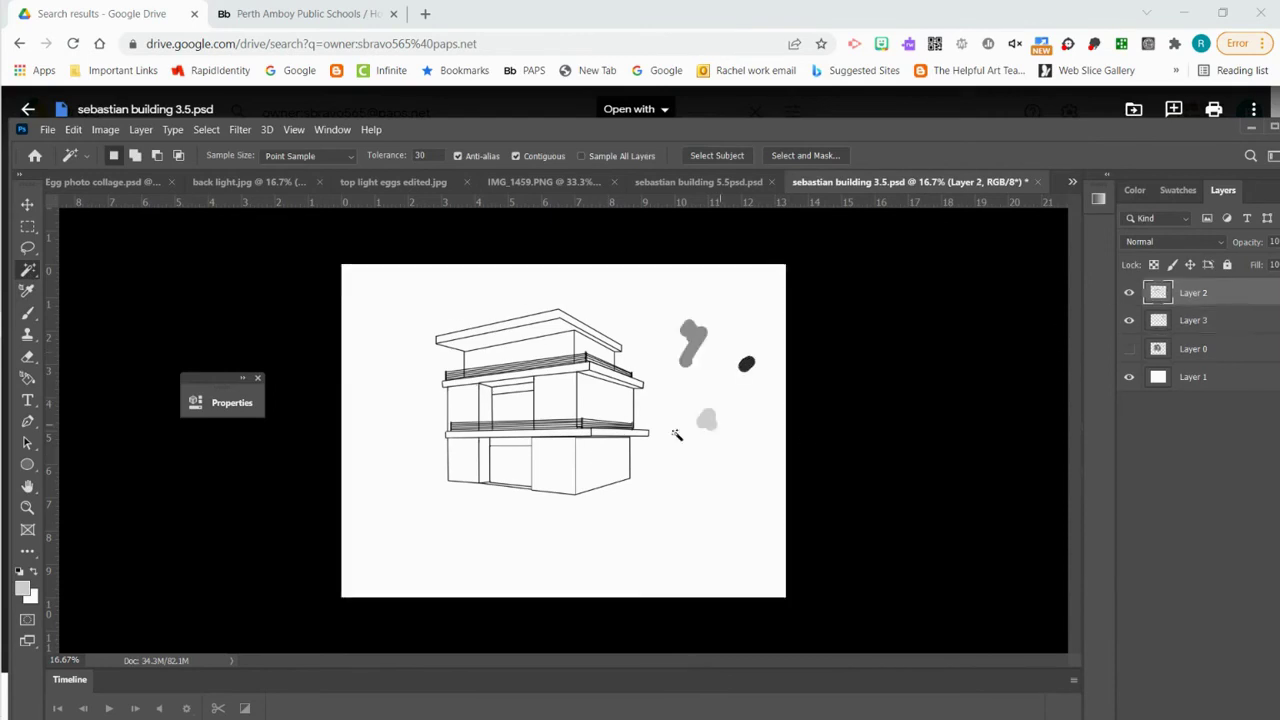
pyautogui.click(607, 470)
# Step: Examine the shaded building in the 5.5psd.psd document with Layer 0 hidden and shown, and return to the 3.5.psd drawing
pyautogui.click(745, 184)
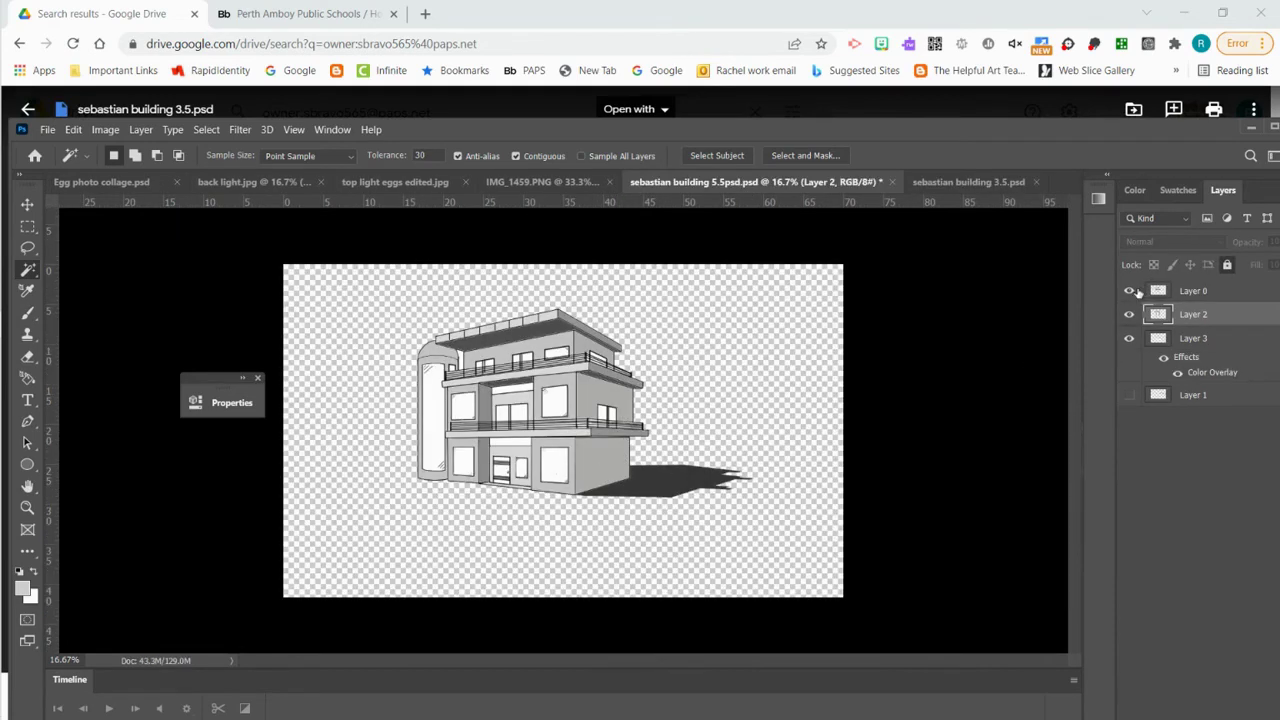
pyautogui.click(1130, 290)
pyautogui.click(1130, 290)
pyautogui.click(994, 186)
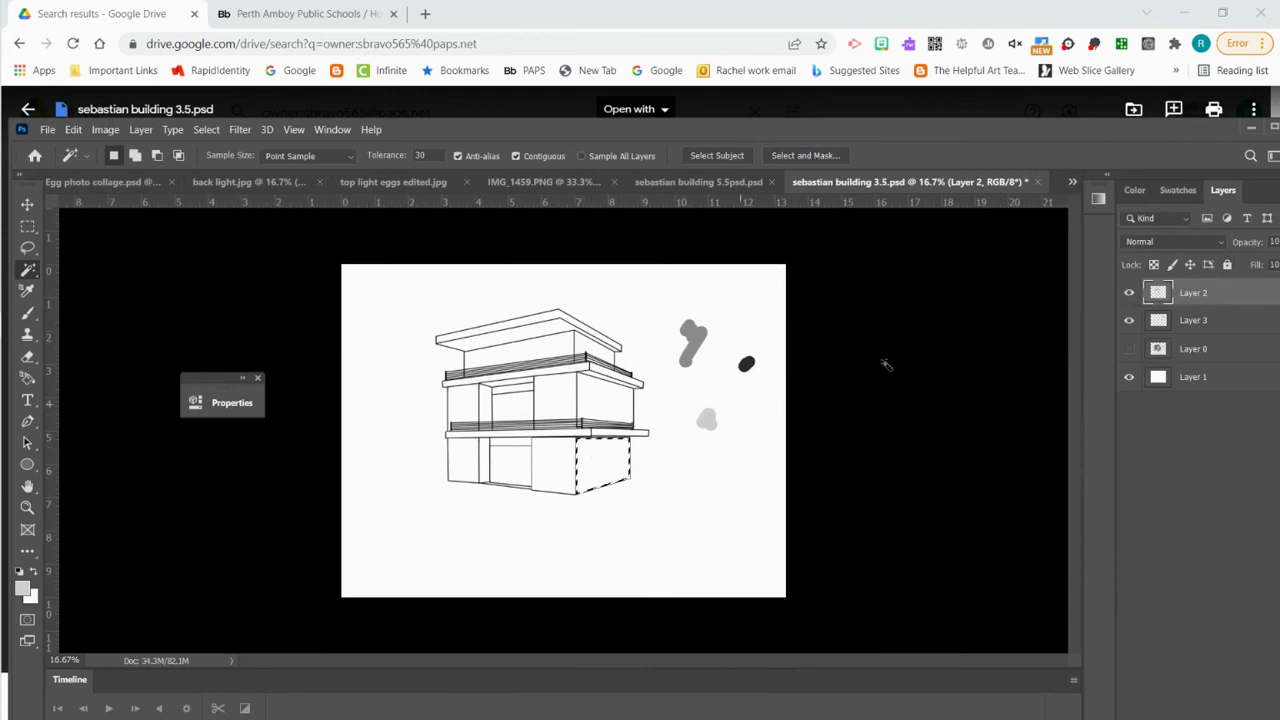
# Step: Create a new layer named Layer 4 and place it directly below the line drawing on Layer 2
pyautogui.click(141, 130)
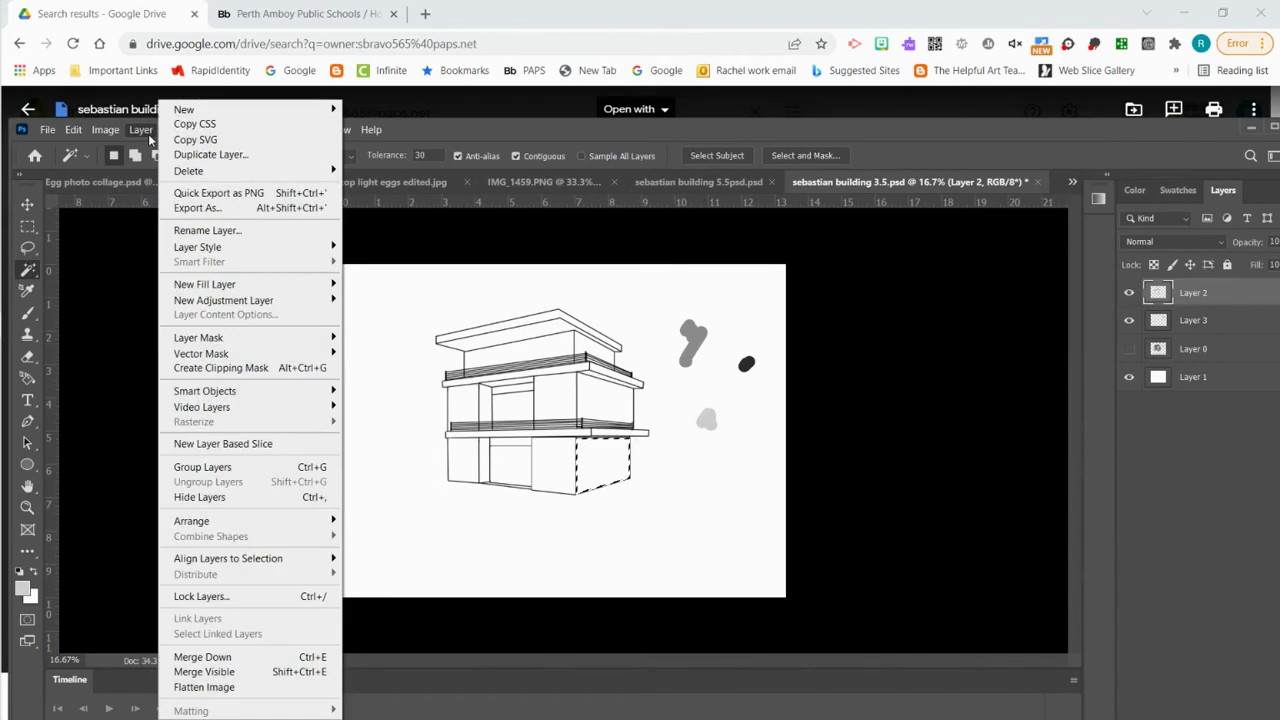
pyautogui.moveTo(300, 109)
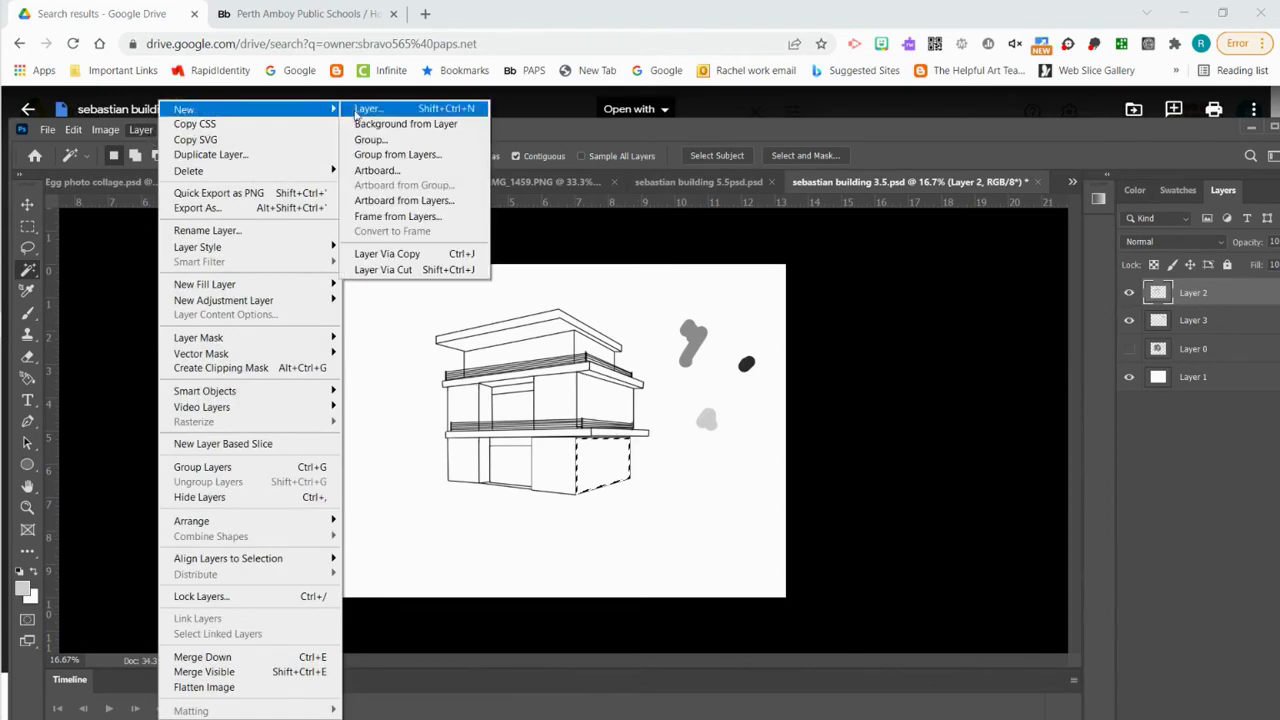
pyautogui.click(360, 109)
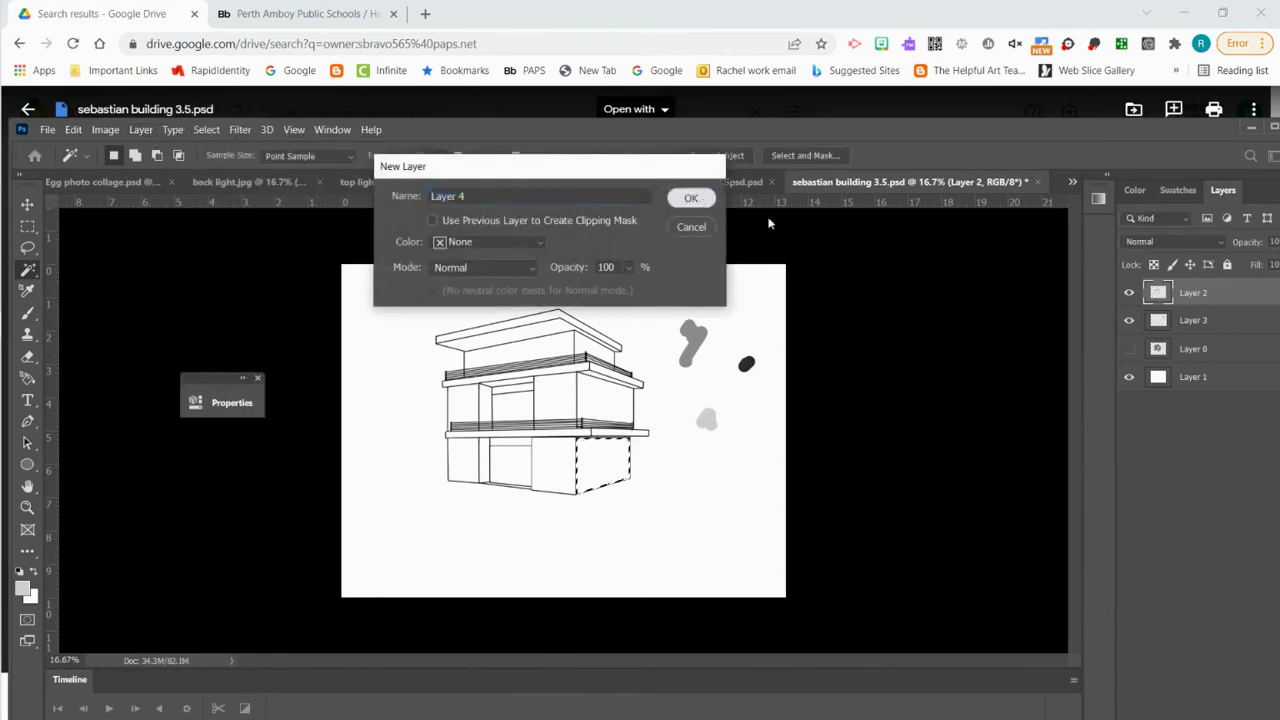
pyautogui.click(703, 202)
pyautogui.moveTo(1235, 295); pyautogui.dragTo(1208, 335)
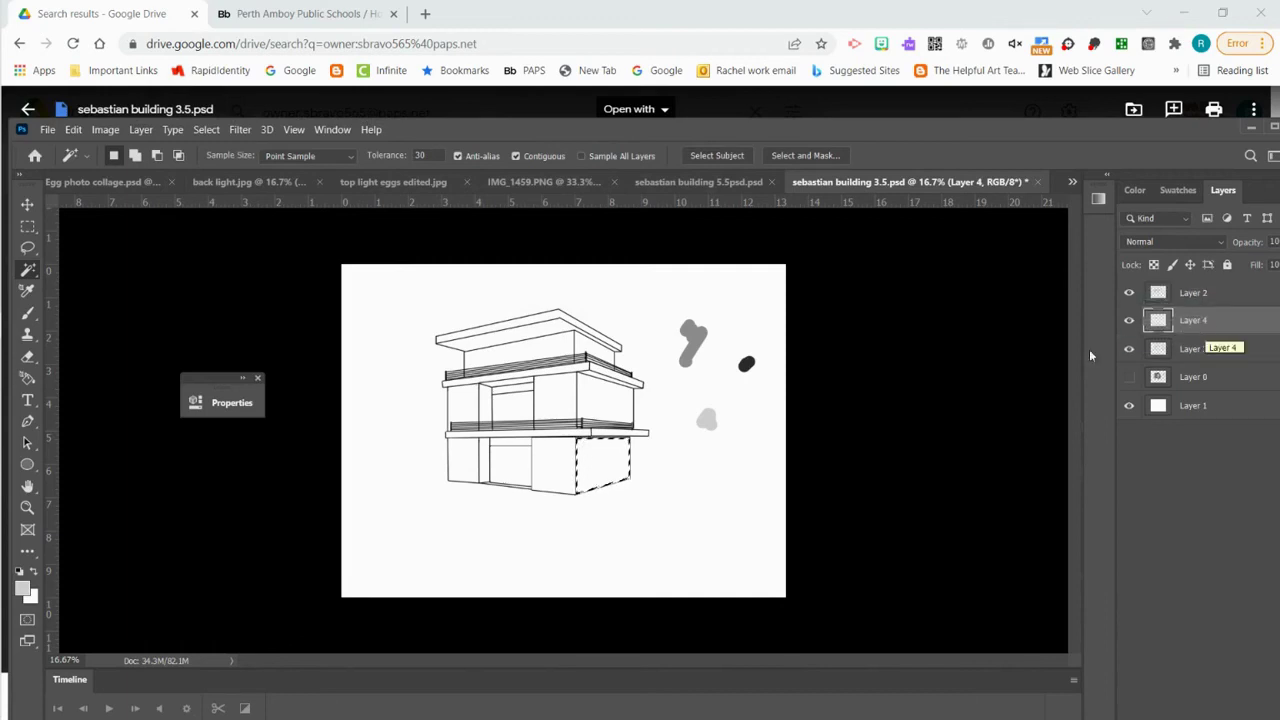
# Step: Make Layer 4 active and expand the ground-floor side wall selection by 2 pixels
pyautogui.click(1160, 292)
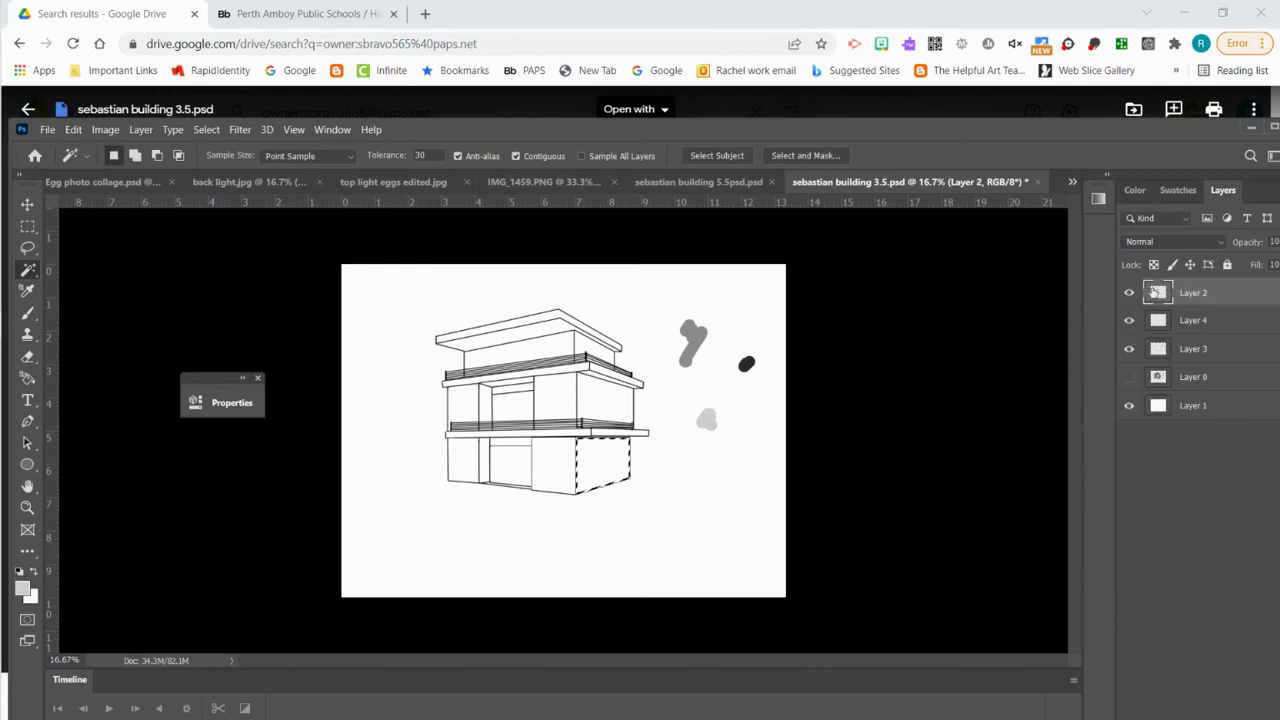
pyautogui.click(1183, 321)
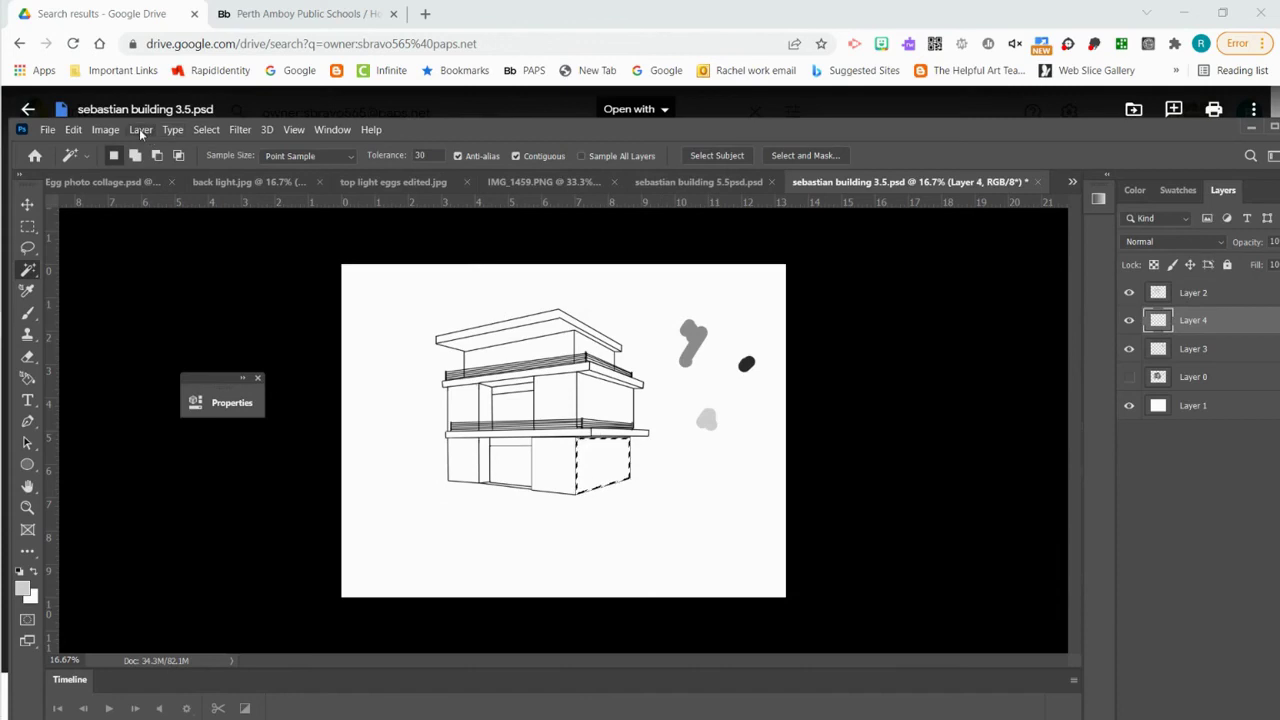
pyautogui.click(207, 130)
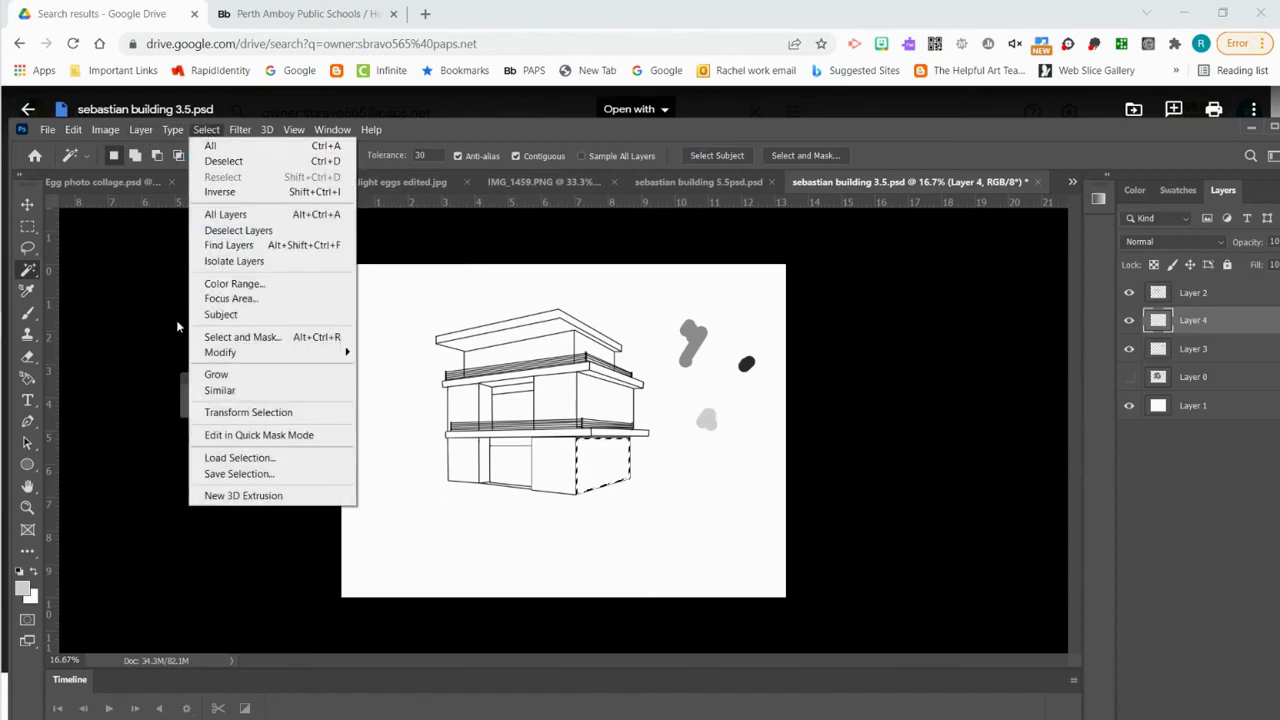
pyautogui.moveTo(338, 358)
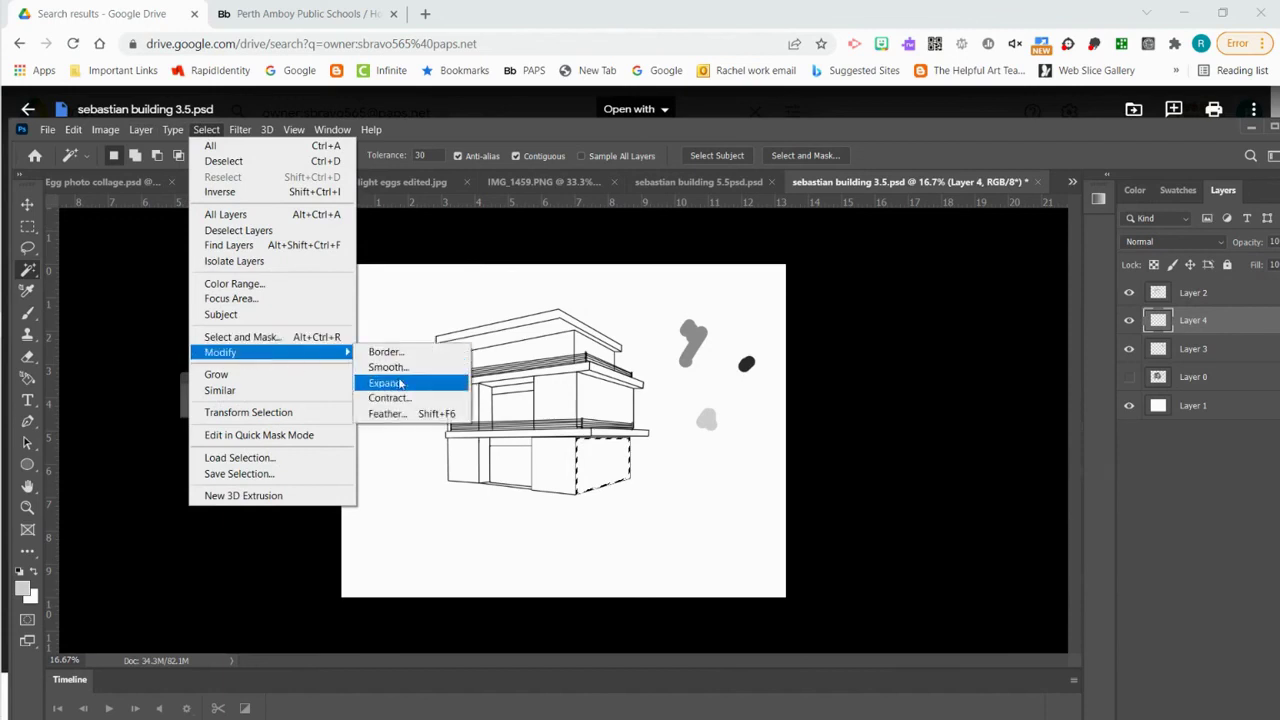
pyautogui.click(399, 383)
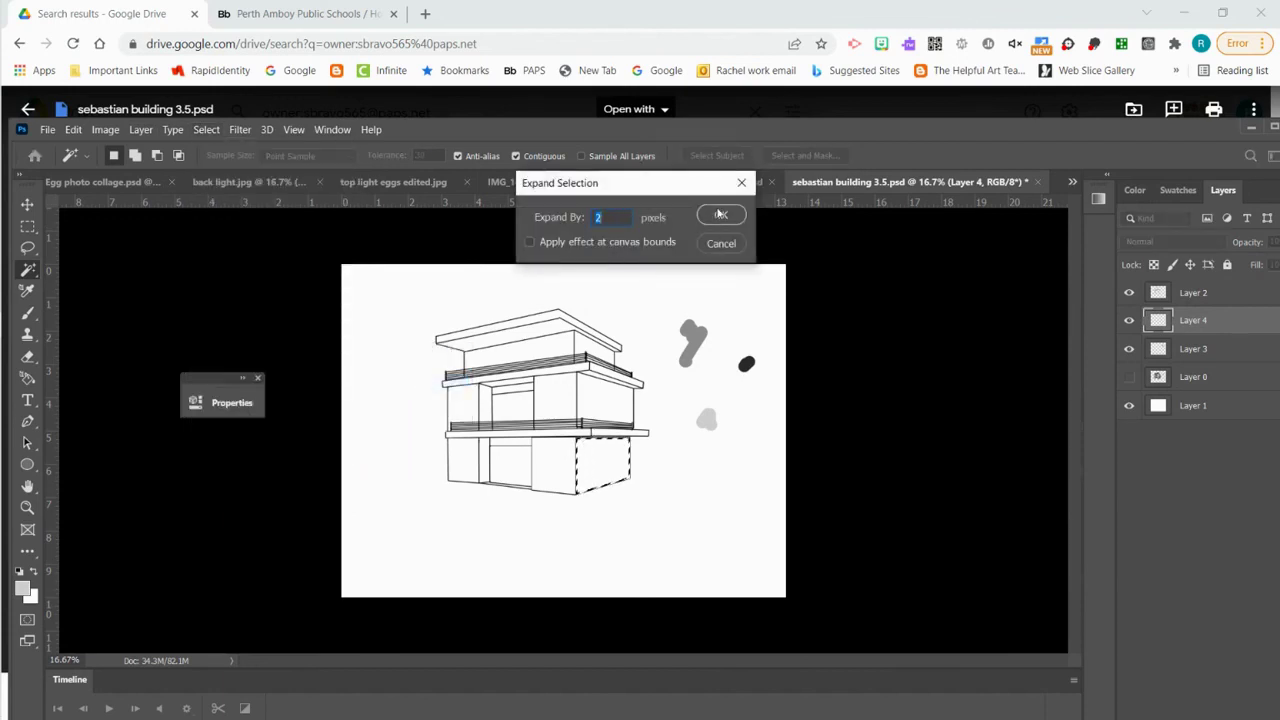
pyautogui.click(720, 214)
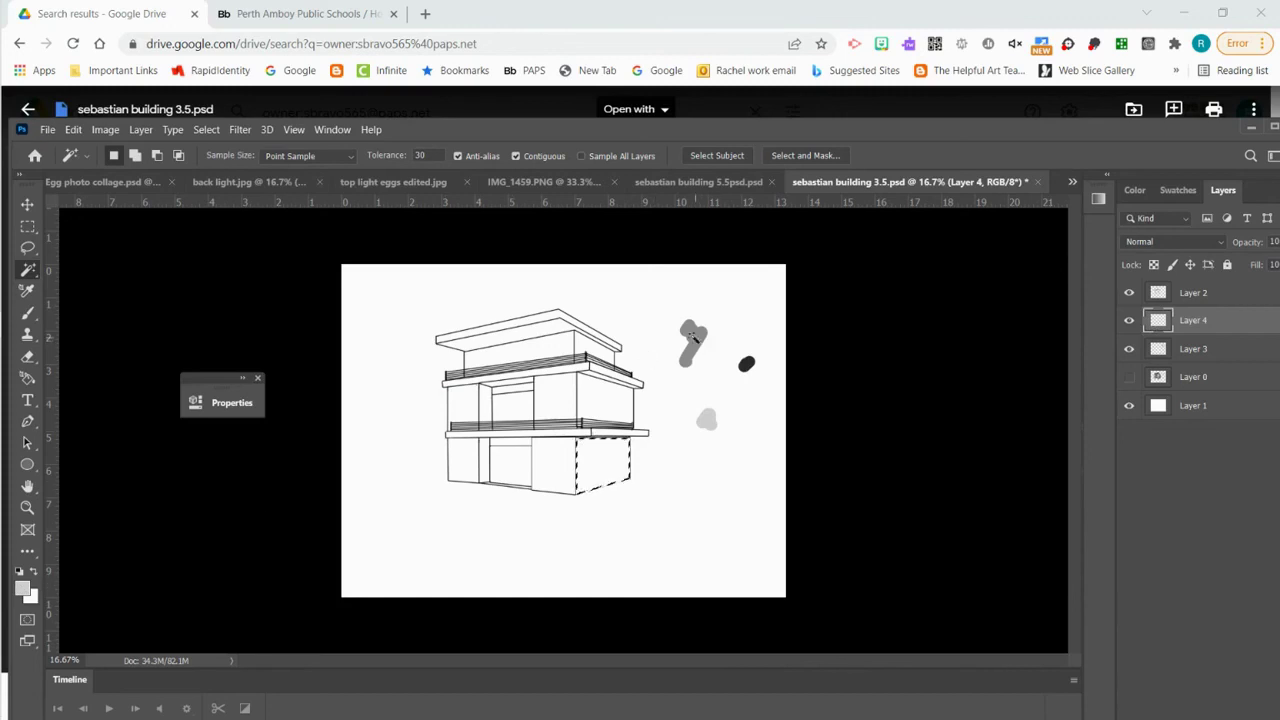
# Step: Set the foreground color to the mid grey 8f8f8f sampled from the largest swatch beside the drawing
pyautogui.click(22, 587)
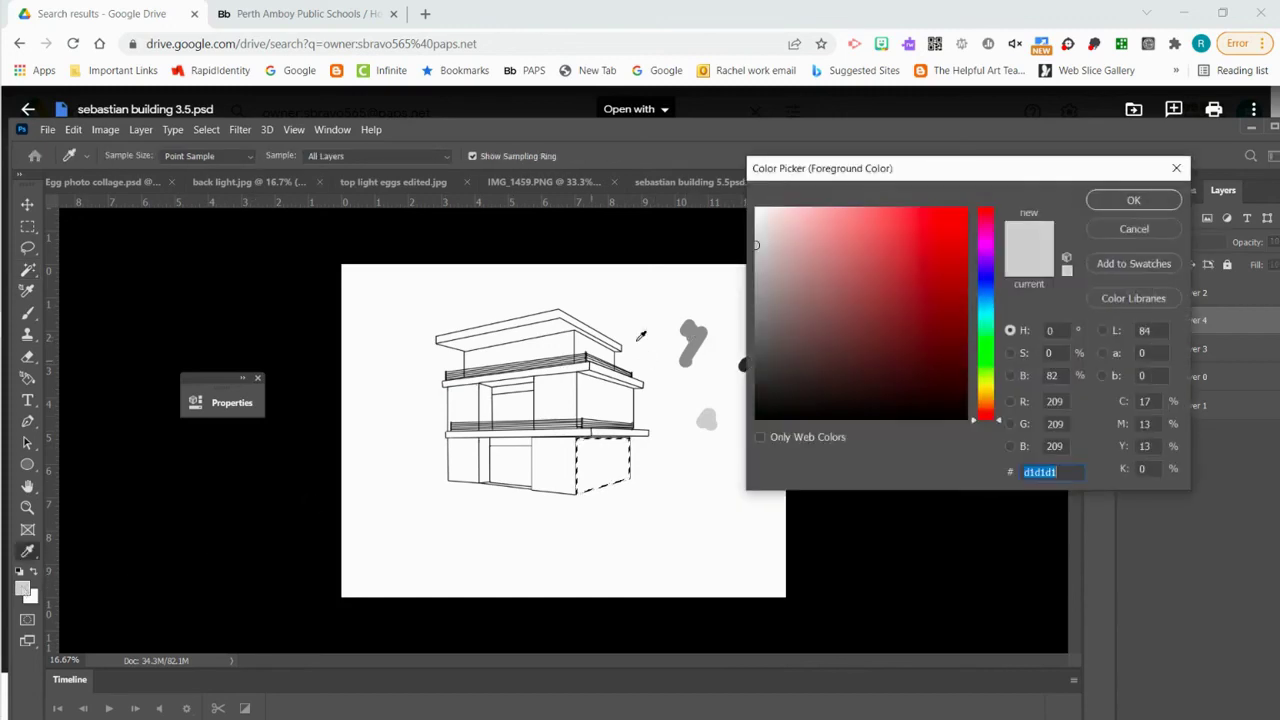
pyautogui.click(696, 331)
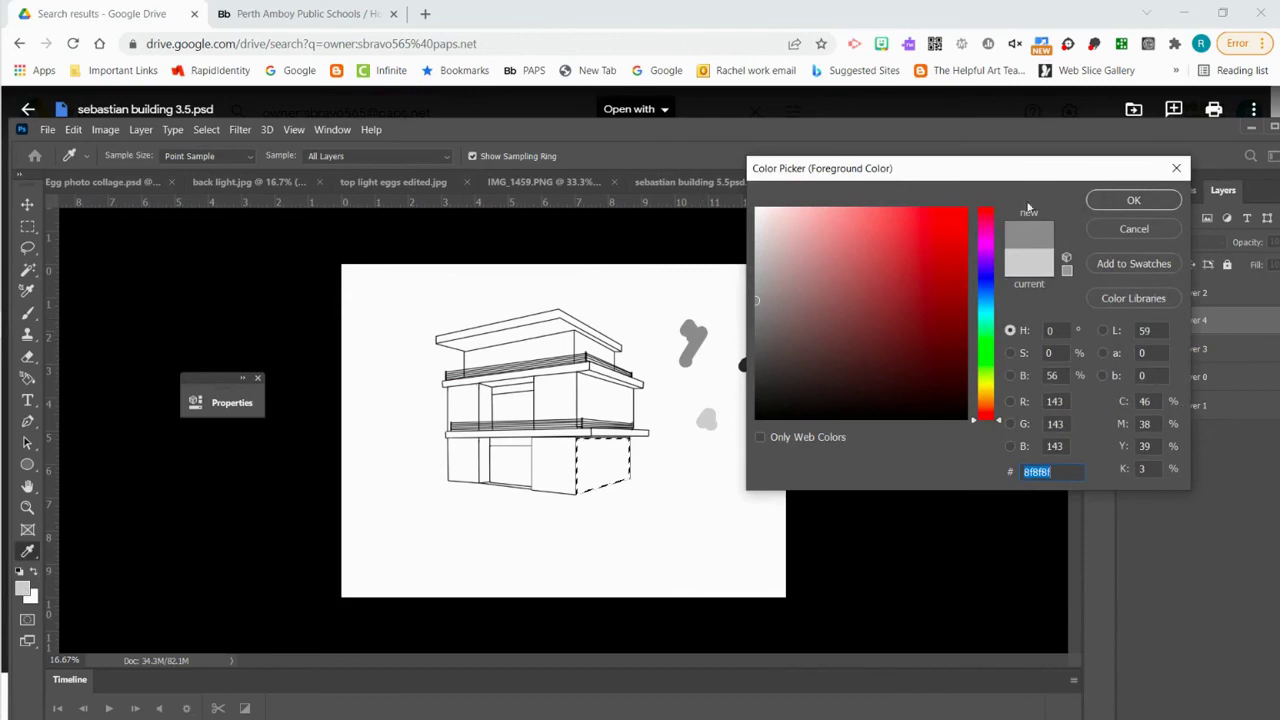
pyautogui.click(1128, 201)
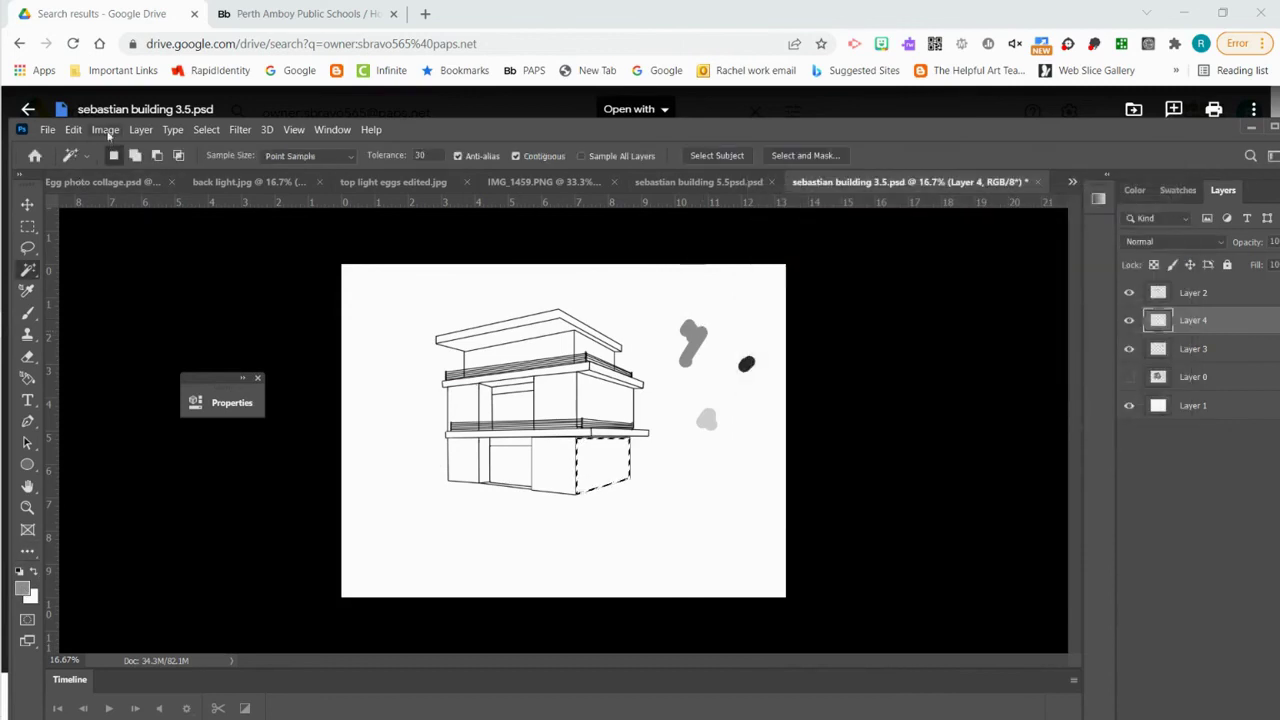
# Step: Fill the selected wall on Layer 4 with the foreground color at 100% opacity and deselect it
pyautogui.click(73, 130)
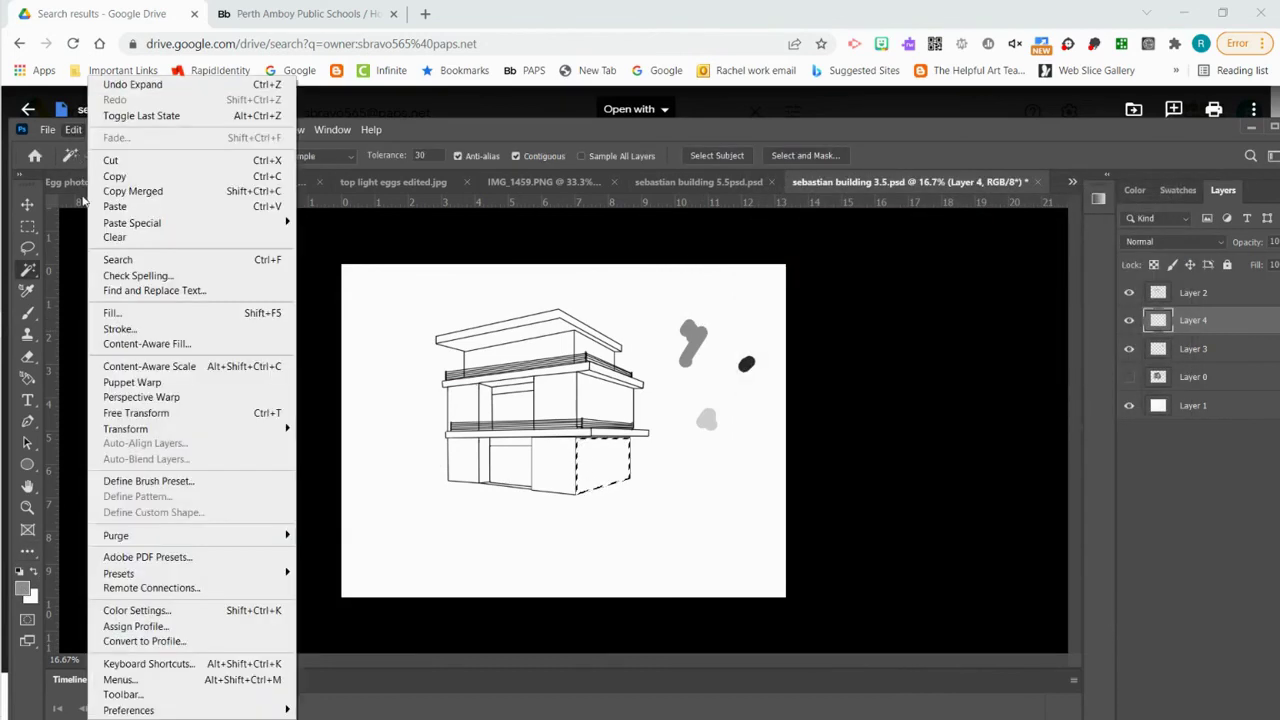
pyautogui.click(108, 313)
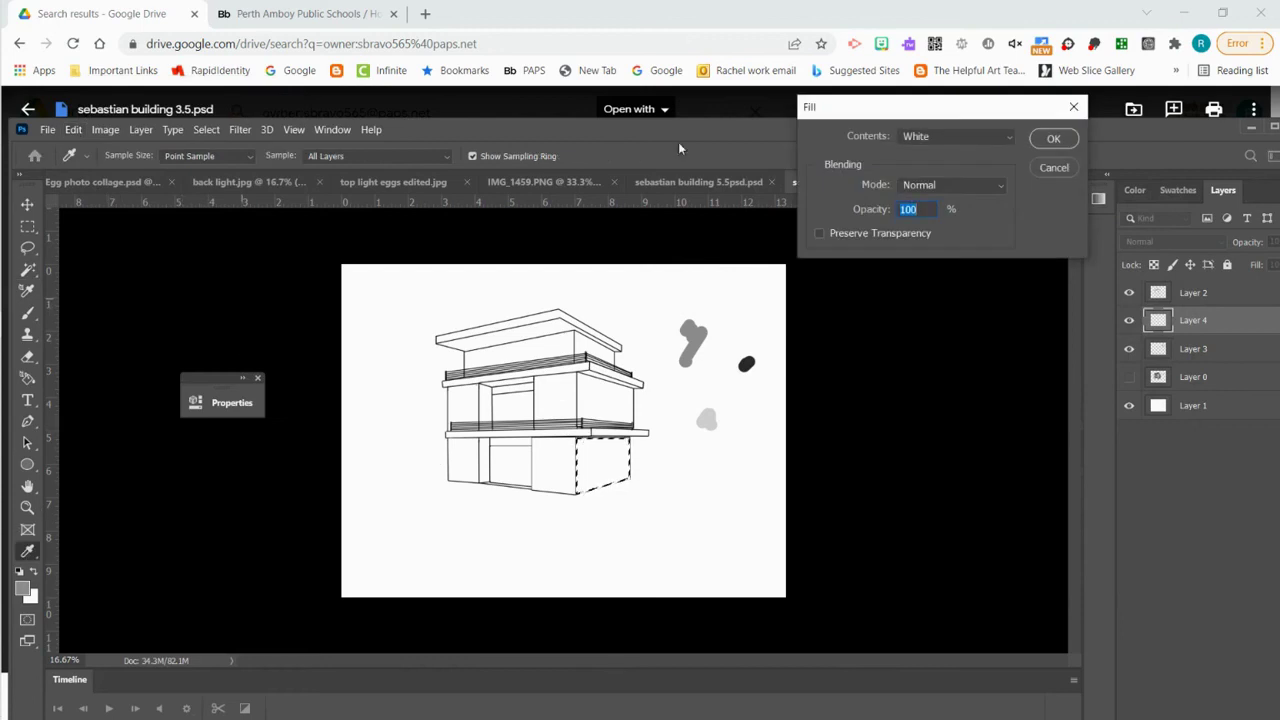
pyautogui.click(1006, 136)
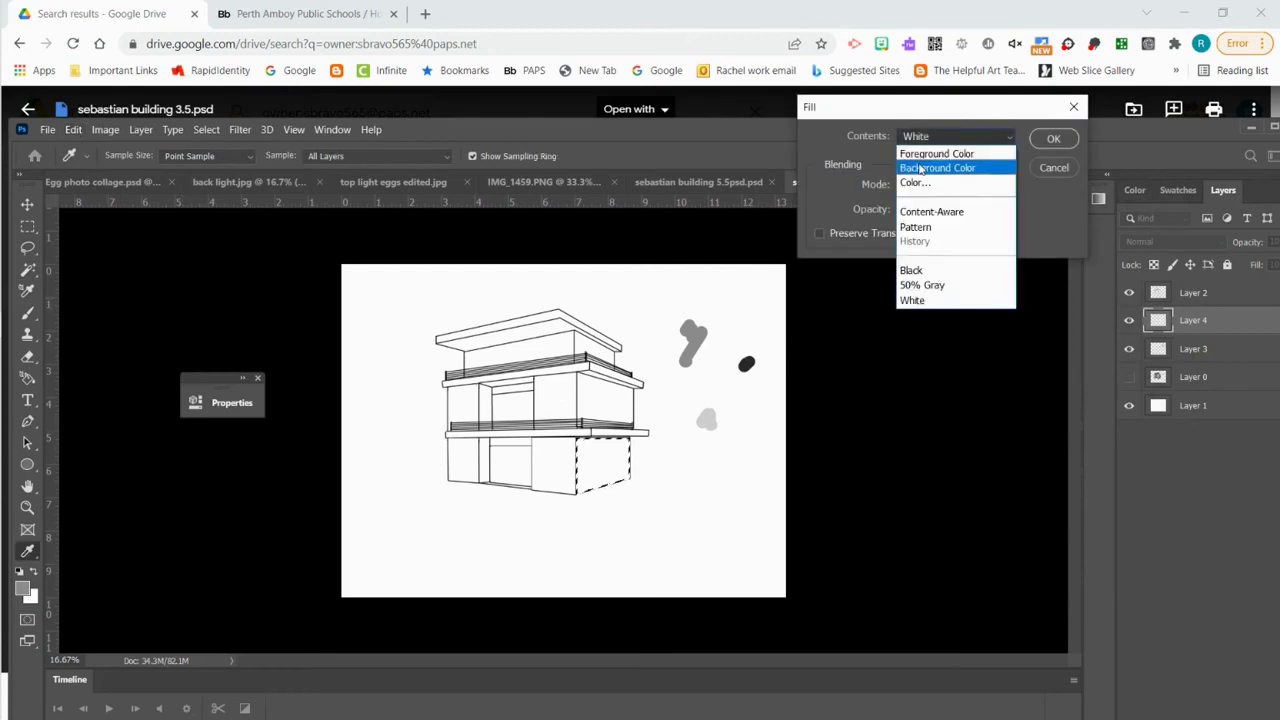
pyautogui.click(921, 156)
pyautogui.click(1063, 138)
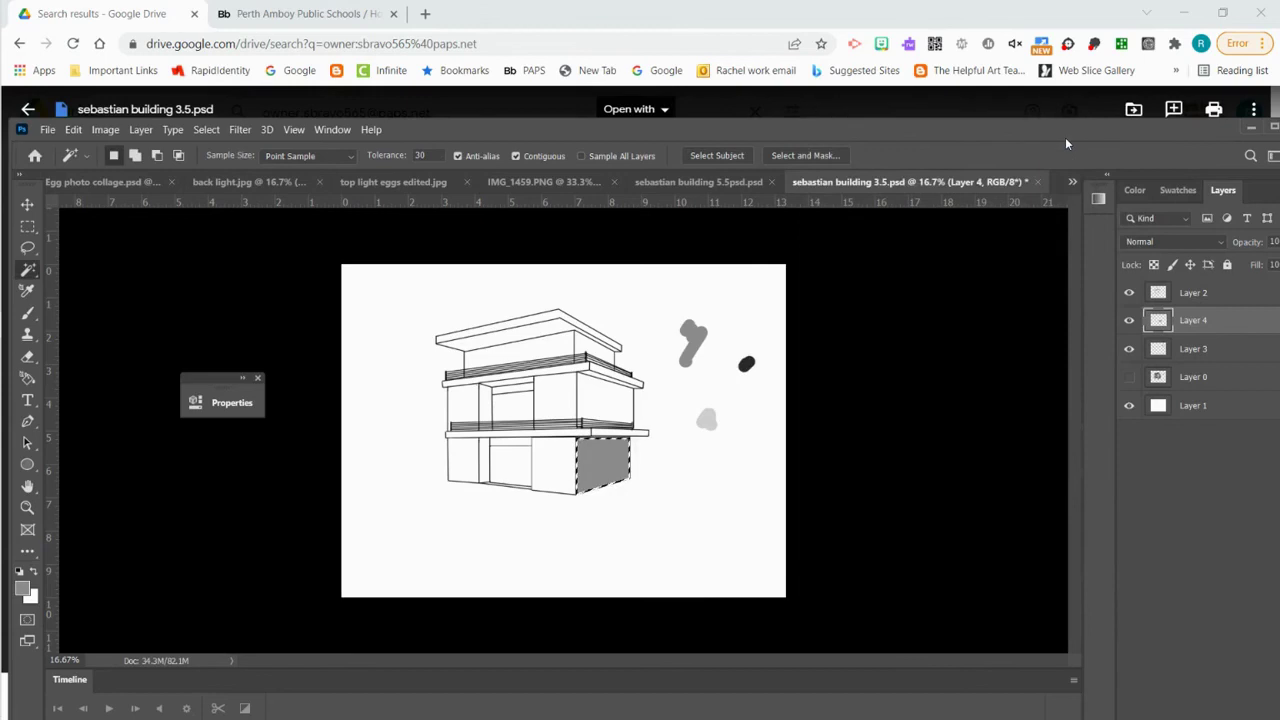
pyautogui.click(206, 130)
pyautogui.click(222, 161)
pyautogui.click(205, 130)
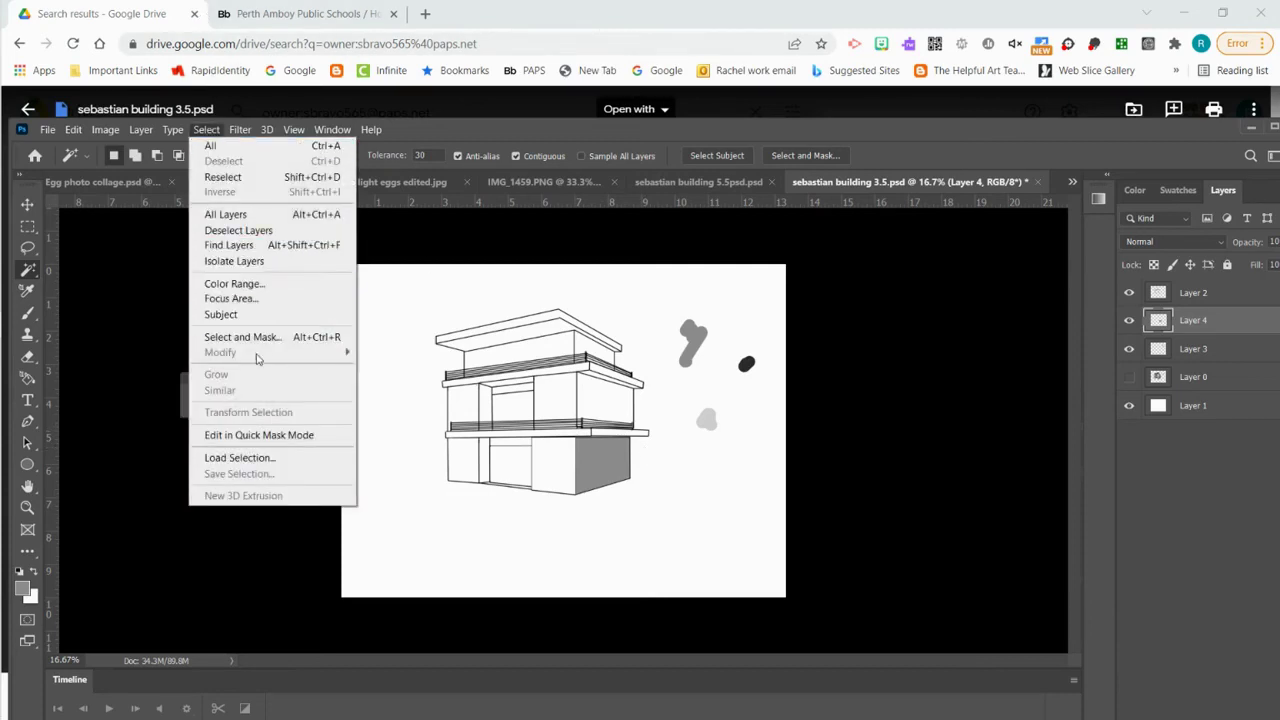
pyautogui.click(852, 319)
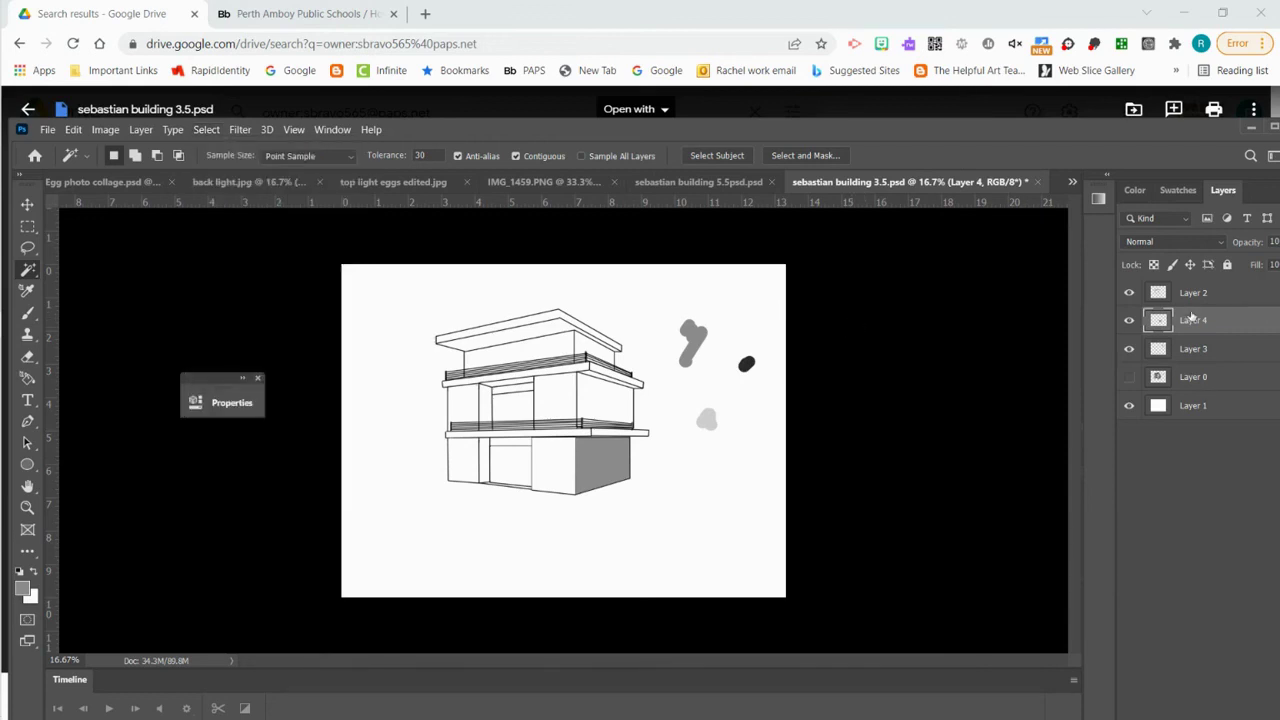
# Step: Inspect the grey wall fill with the line drawing hidden and shown, and compare it with the shaded building in the 5.5psd.psd document
pyautogui.click(1130, 293)
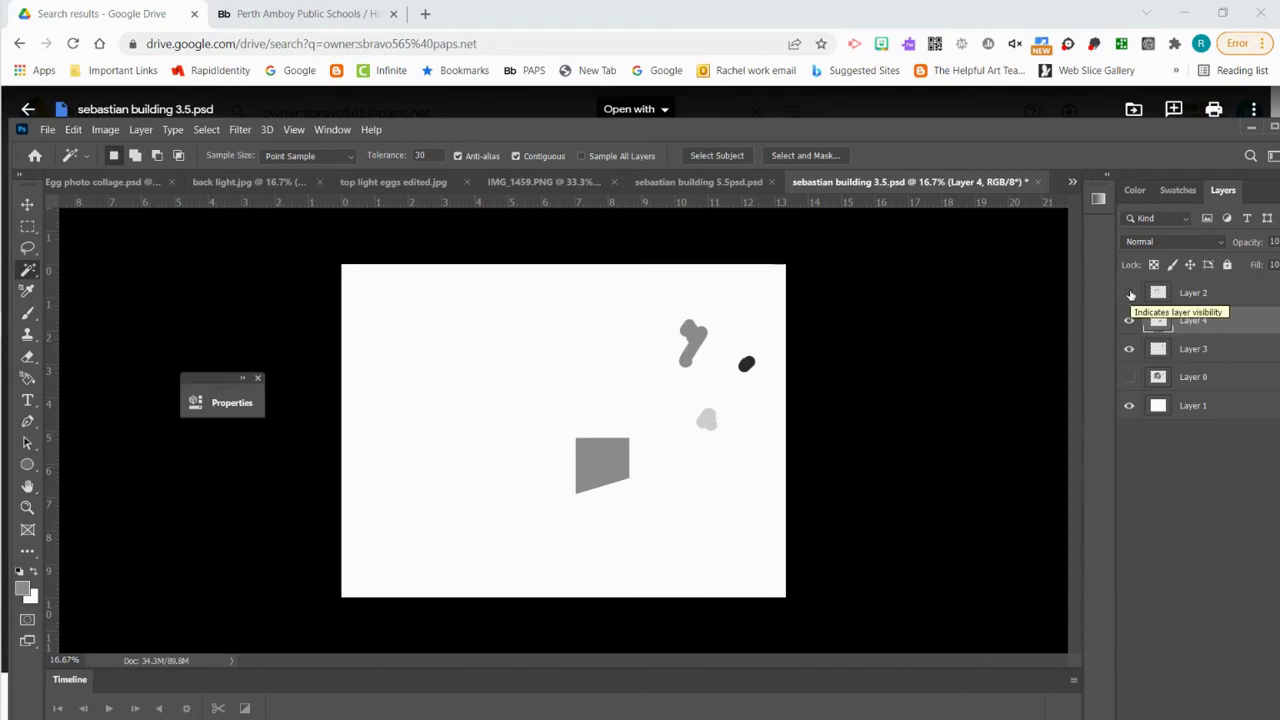
pyautogui.click(1131, 294)
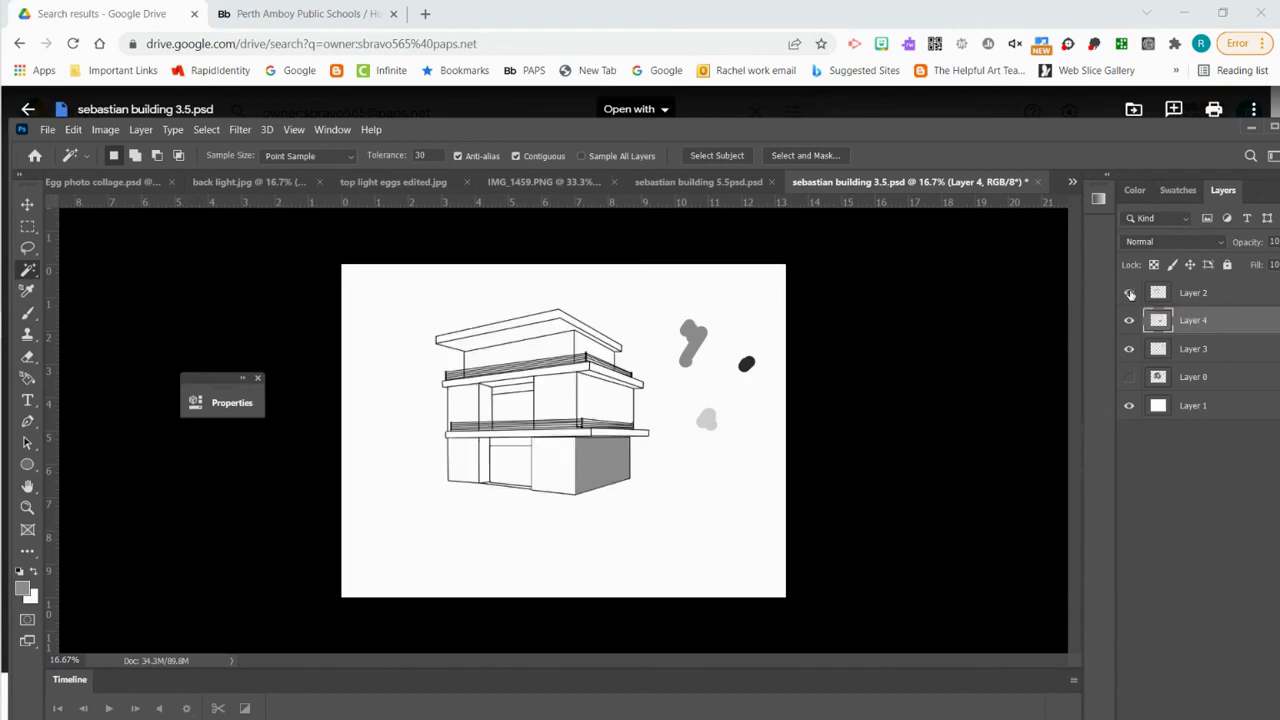
pyautogui.click(709, 189)
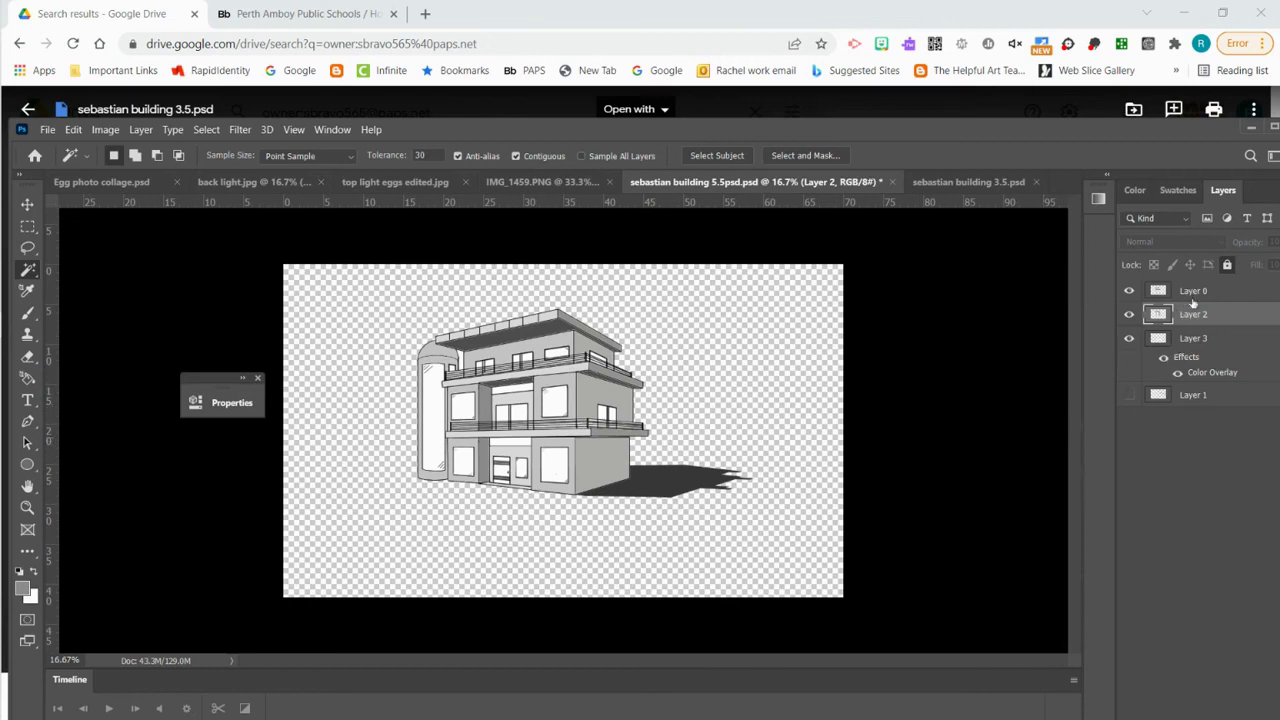
pyautogui.click(1008, 182)
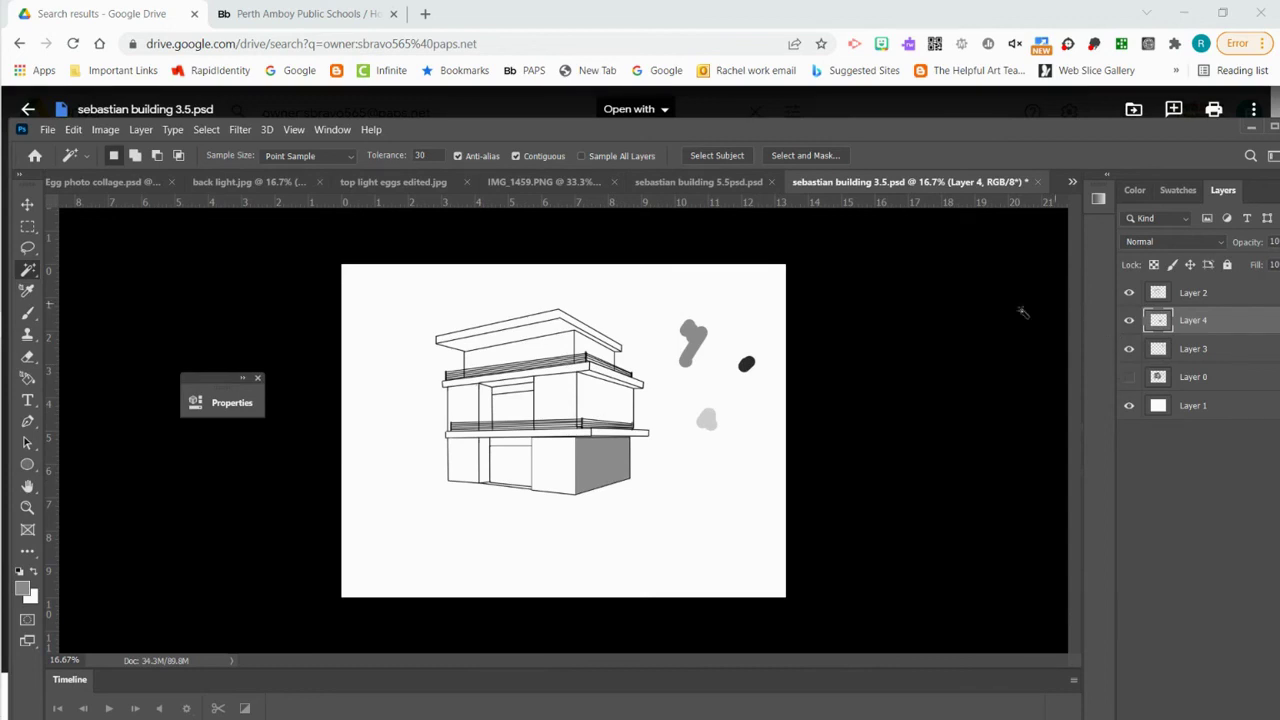
# Step: In the 5.5psd.psd building document, hide the ground shadow on Layer 3 and duplicate Layer 0 and Layer 2 within the same document
pyautogui.click(701, 182)
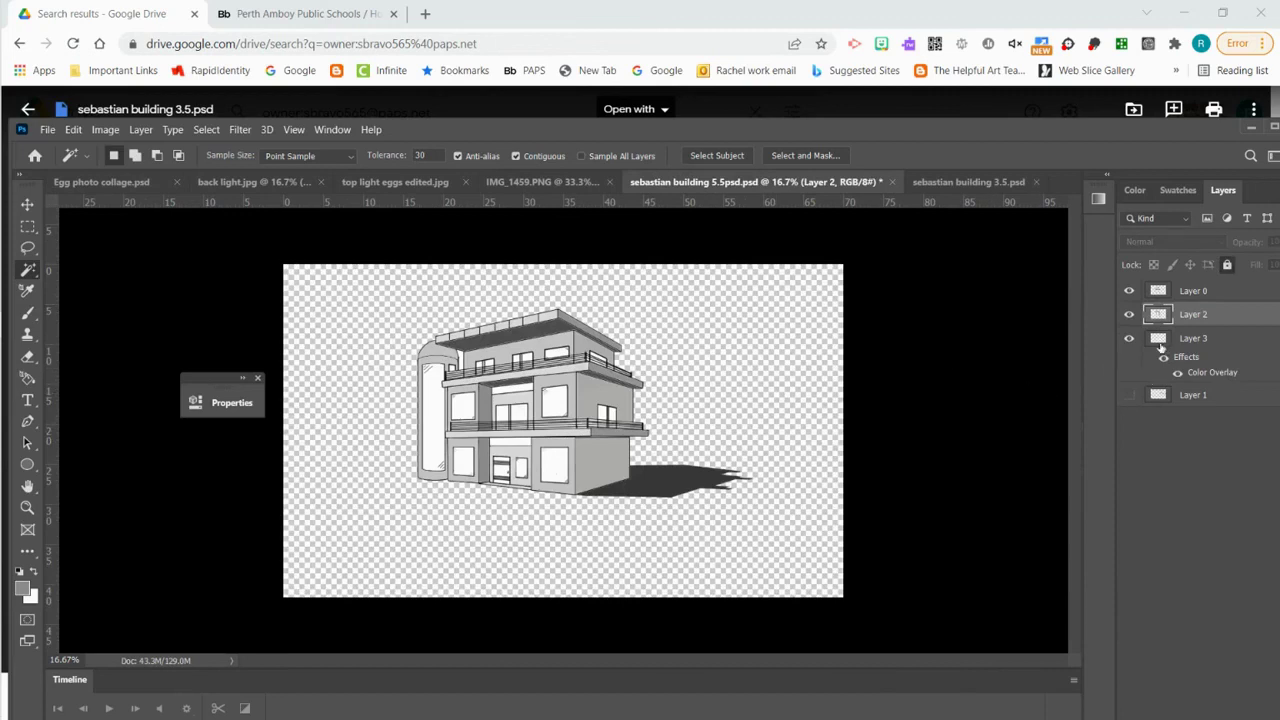
pyautogui.click(1129, 338)
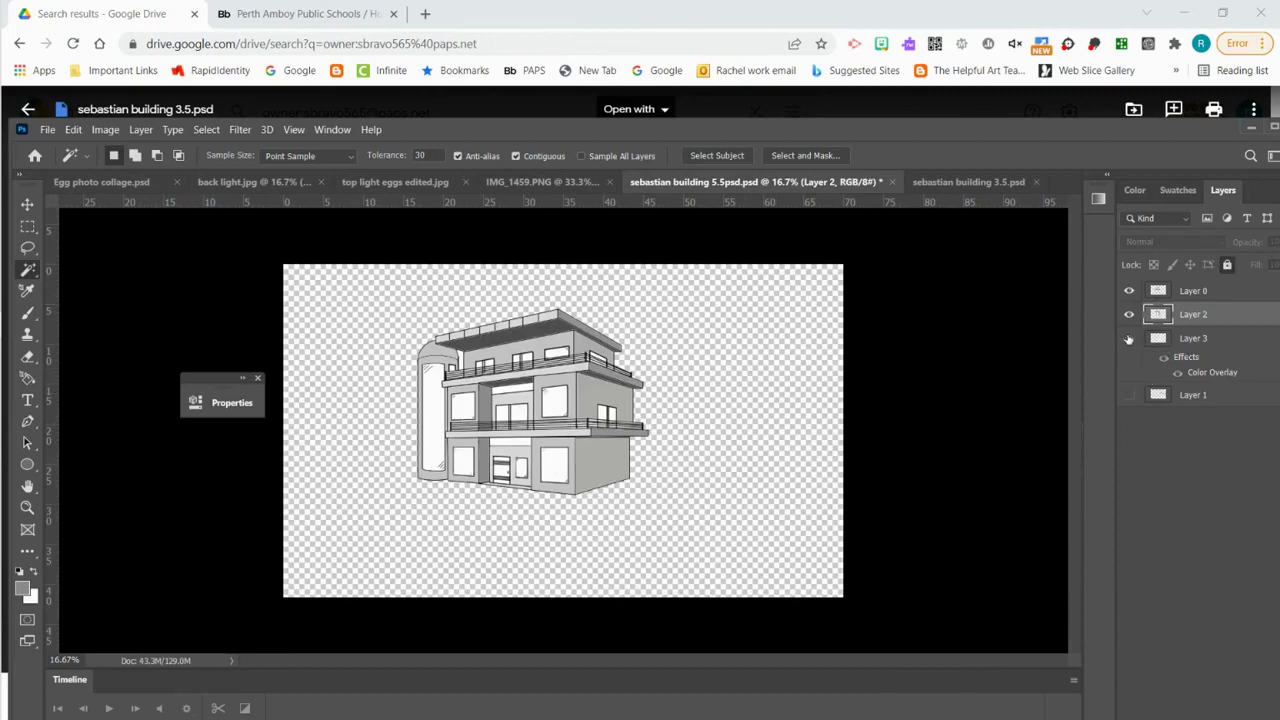
pyautogui.keyDown('shift'); pyautogui.click(1200, 296); pyautogui.keyUp('shift')
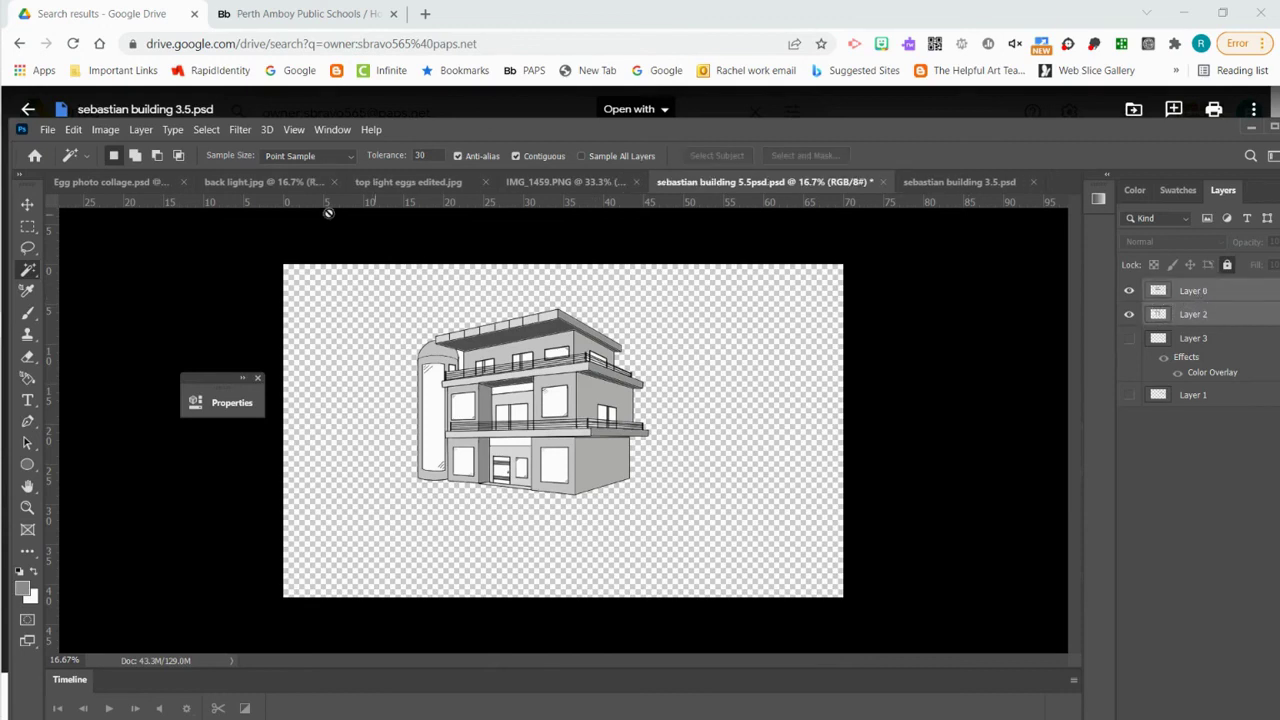
pyautogui.click(141, 130)
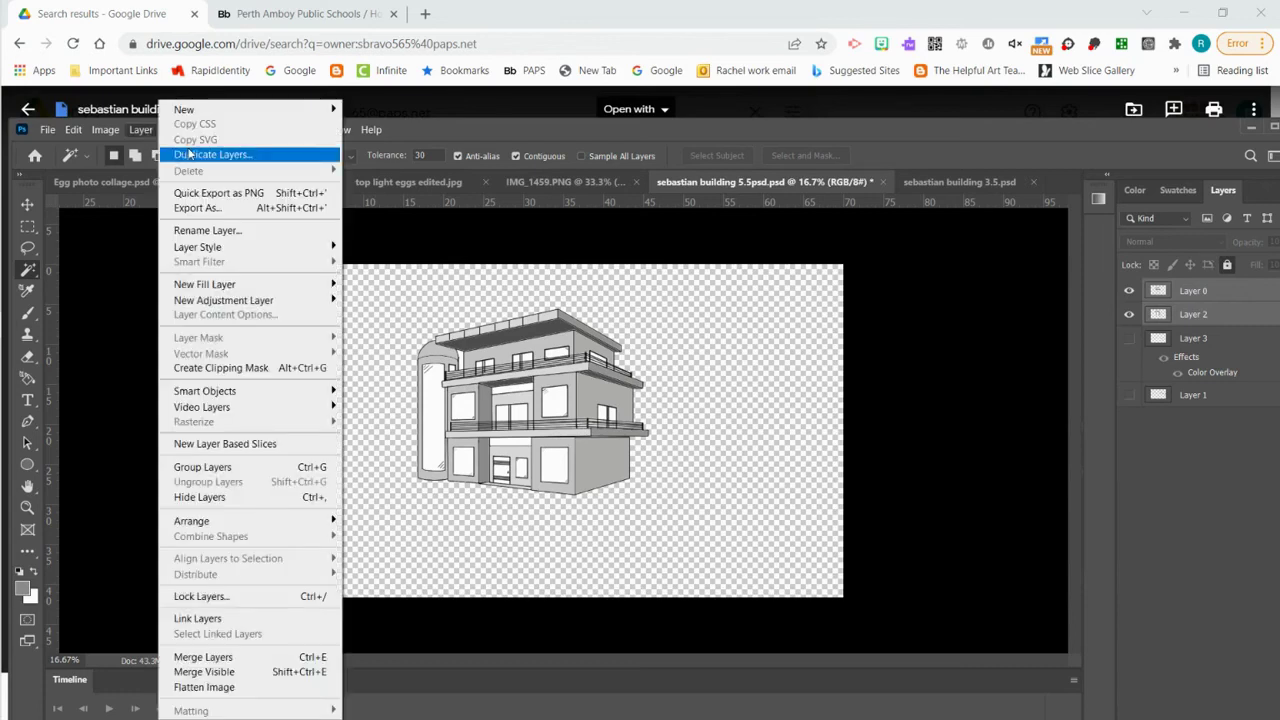
pyautogui.click(188, 155)
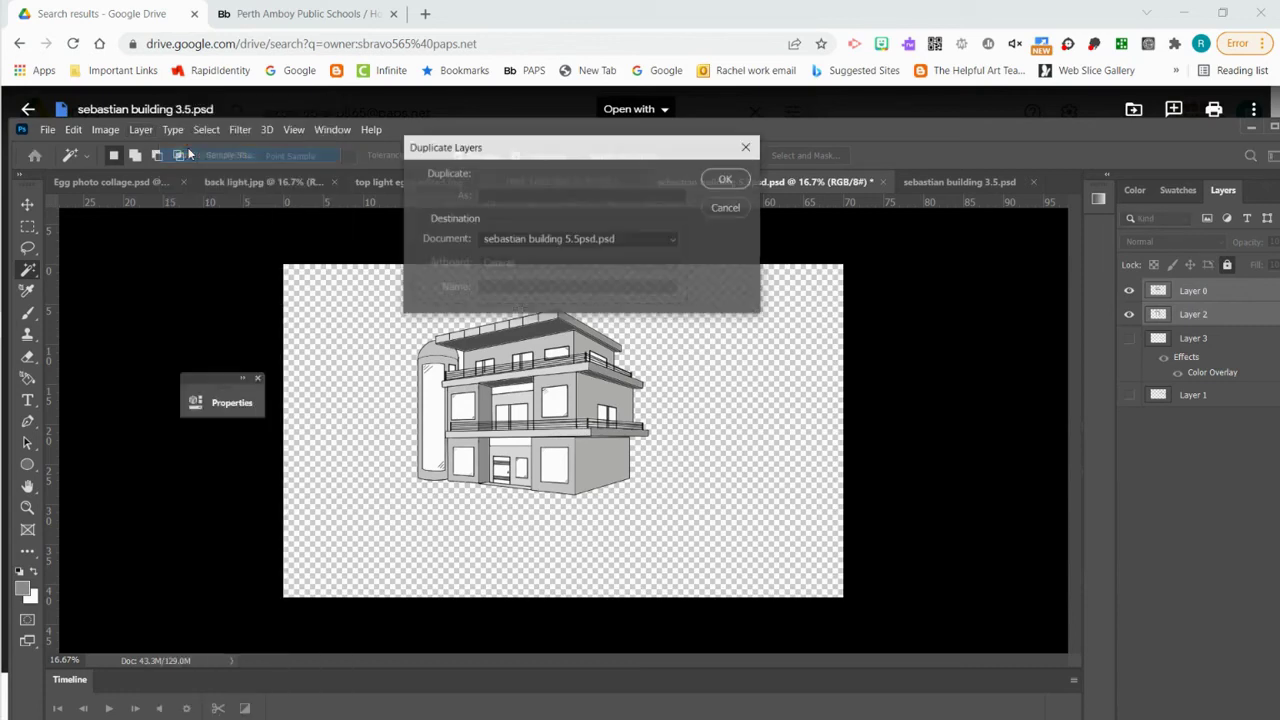
pyautogui.click(726, 179)
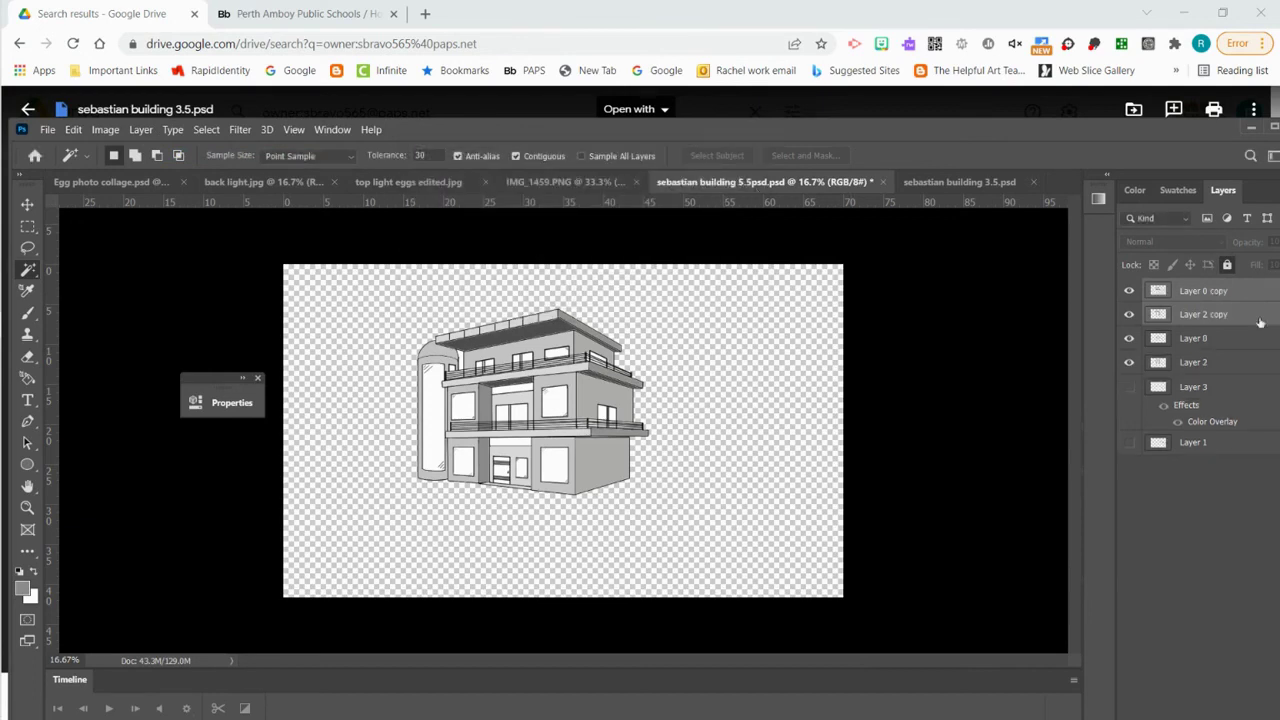
# Step: Merge all visible layers of the shaded building into Layer 0 copy
pyautogui.click(1215, 291)
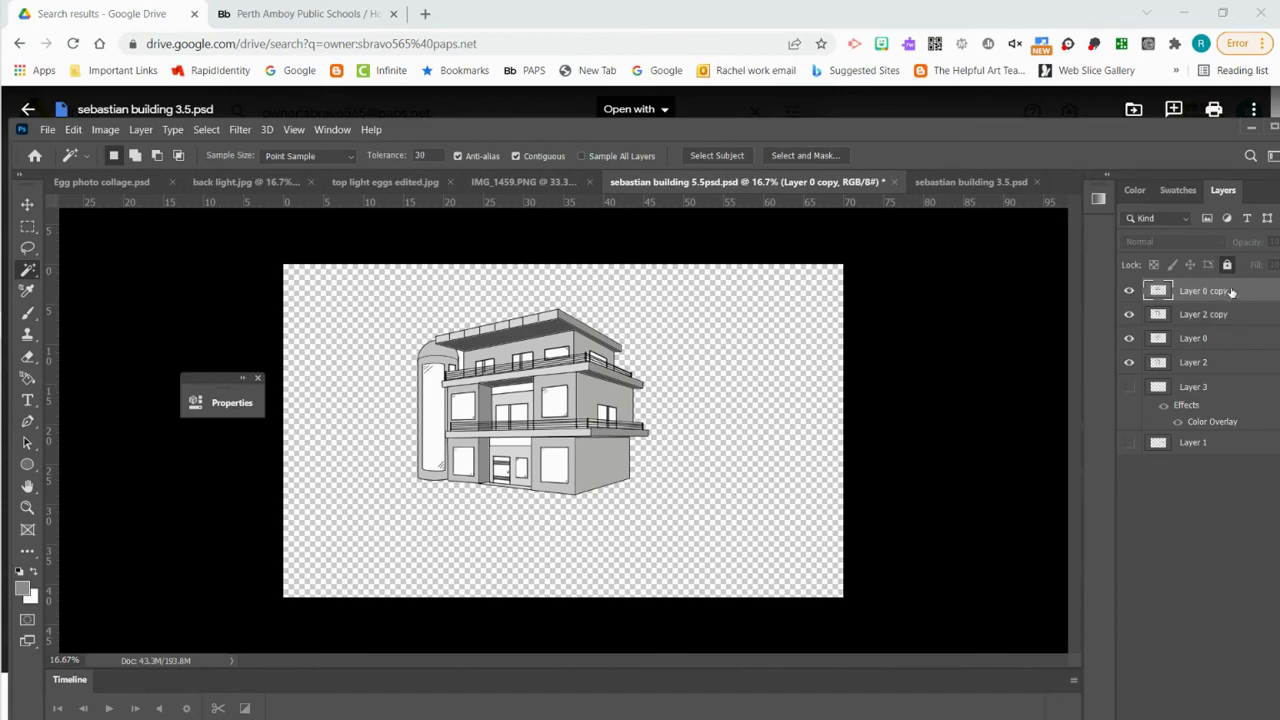
pyautogui.rightClick(1230, 291)
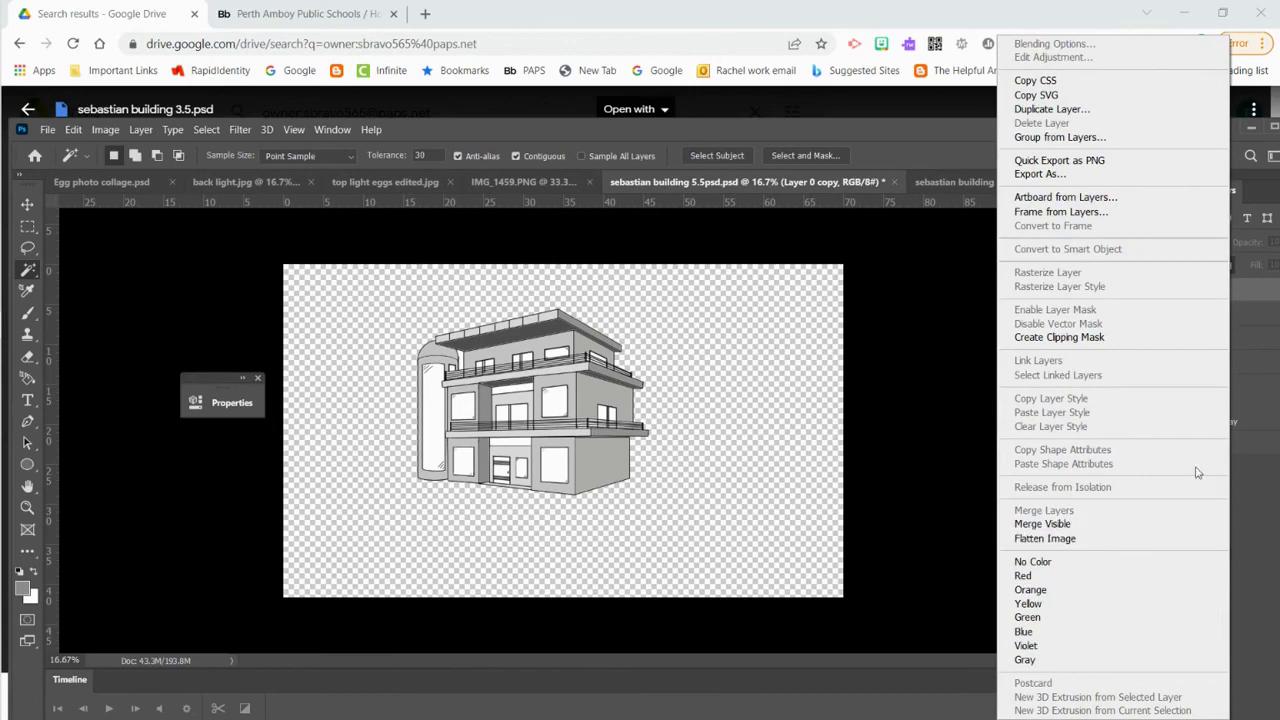
pyautogui.click(950, 348)
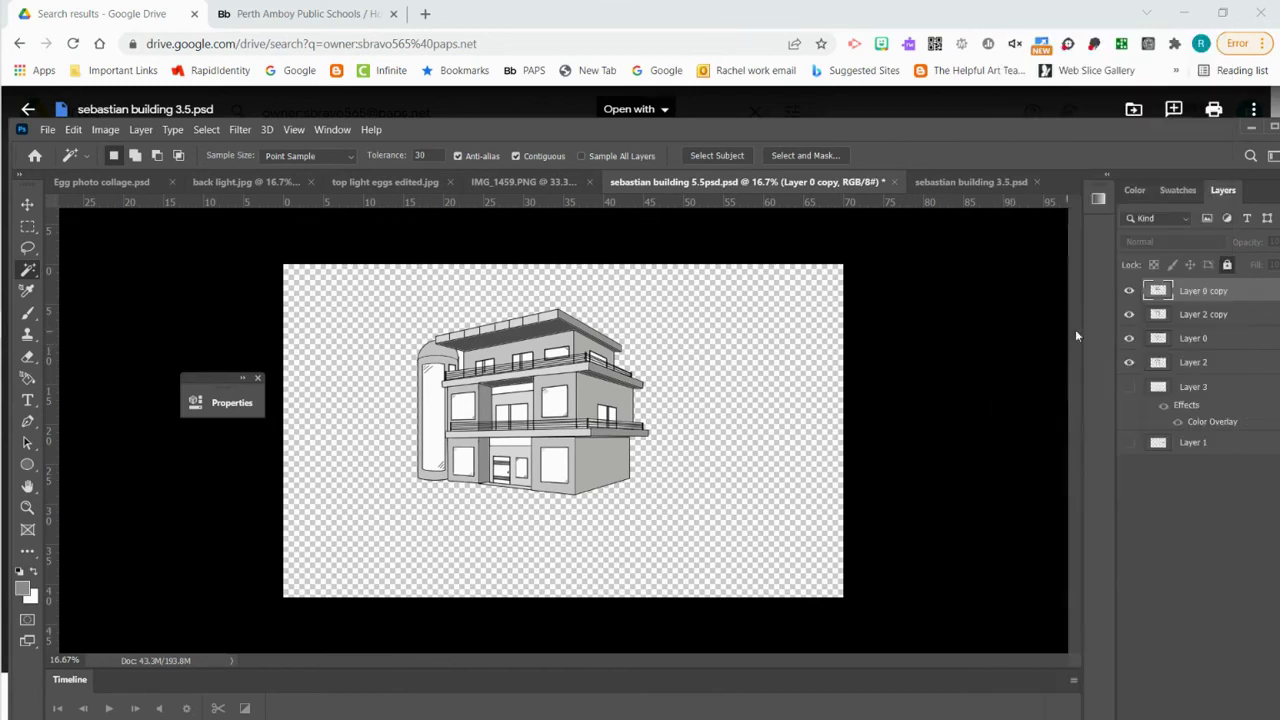
pyautogui.rightClick(1205, 292)
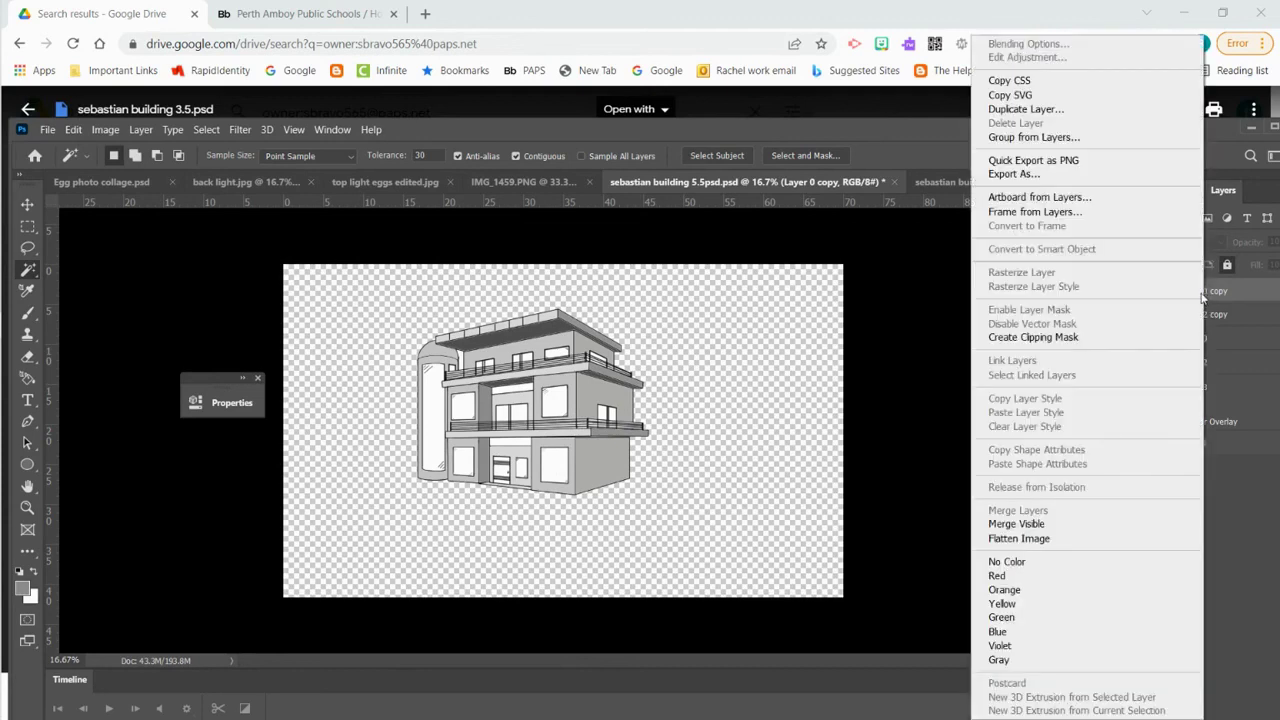
pyautogui.click(1022, 524)
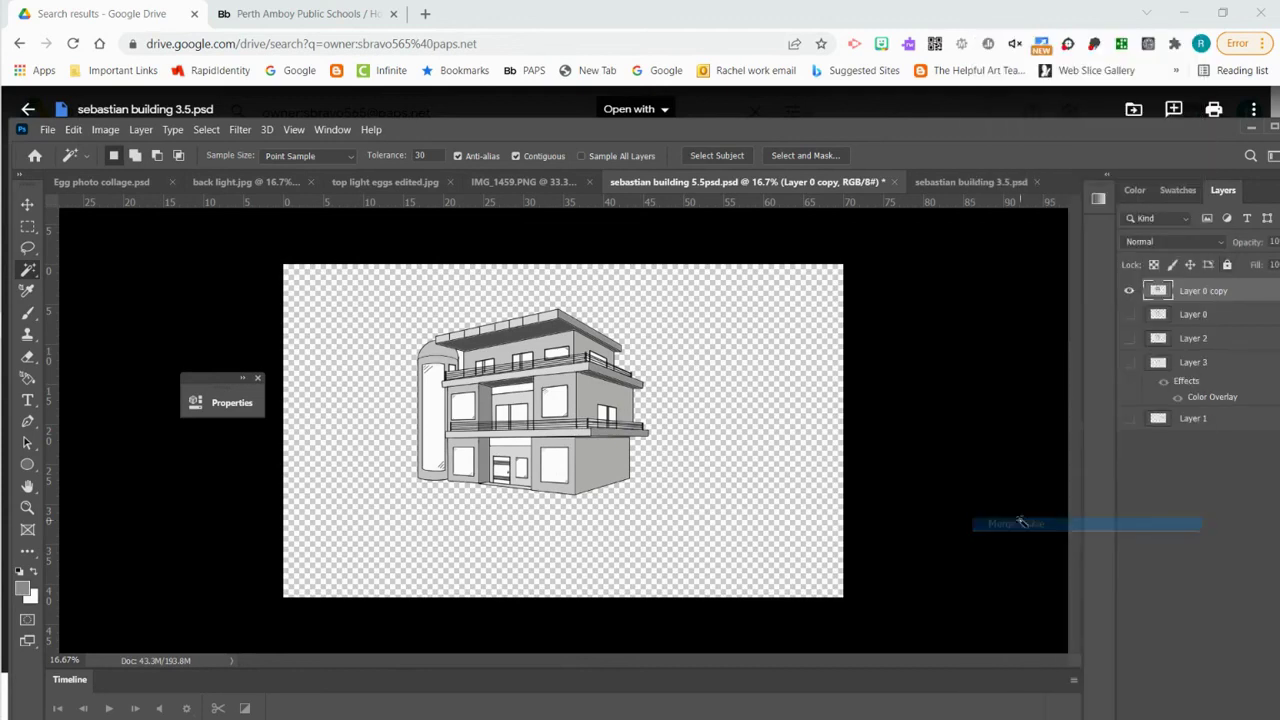
# Step: Show the original Layer 0 and Layer 2 and place the merged Layer 0 copy, kept visible, directly beneath them
pyautogui.click(1129, 294)
pyautogui.click(1129, 294)
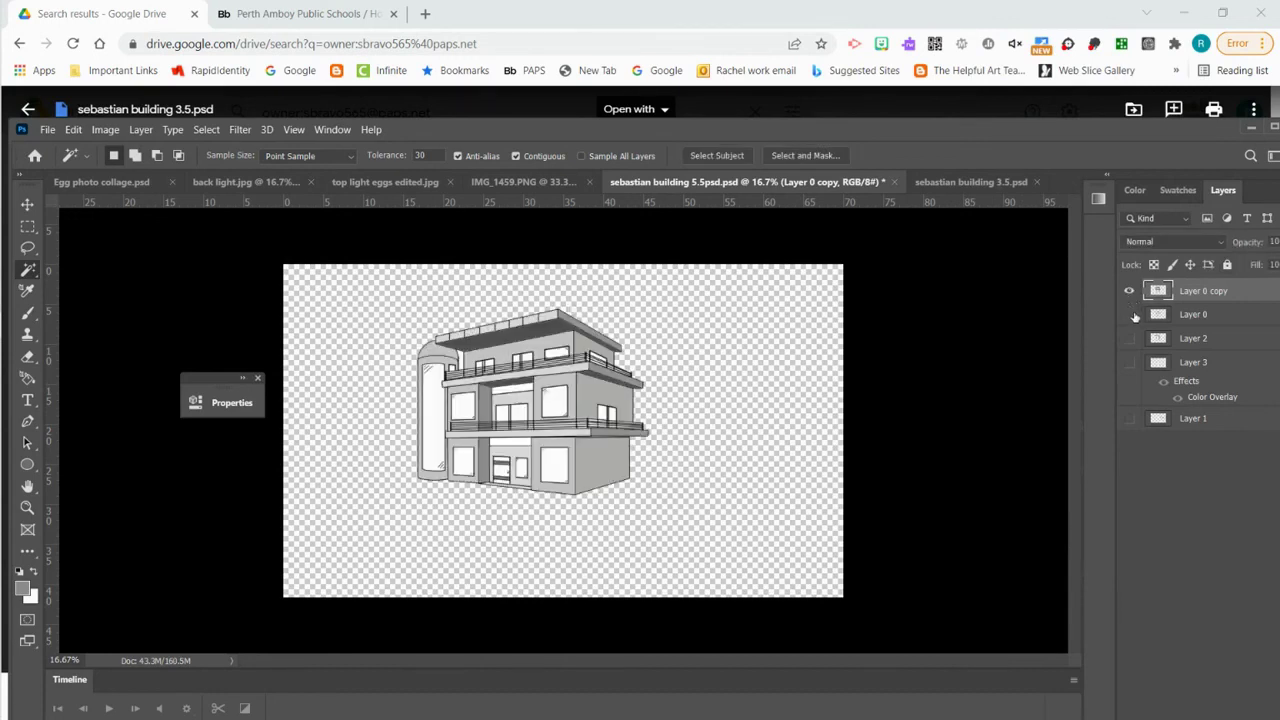
pyautogui.click(1129, 294)
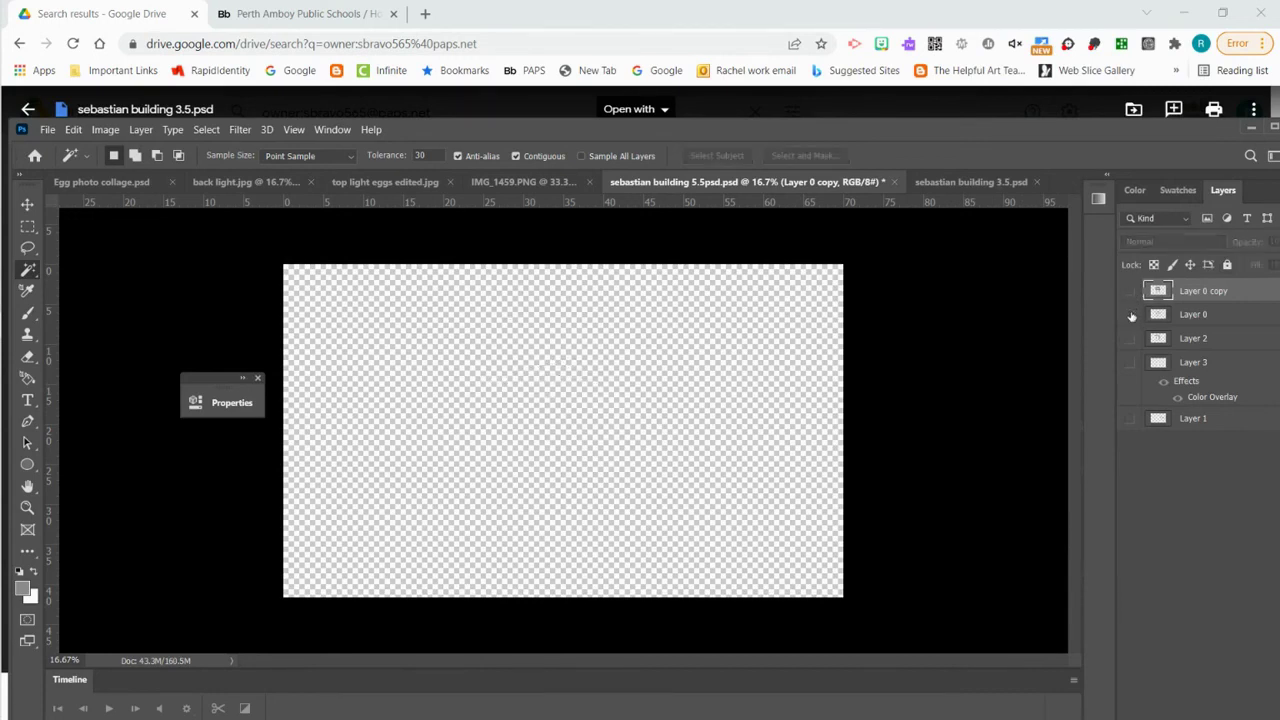
pyautogui.click(1129, 316)
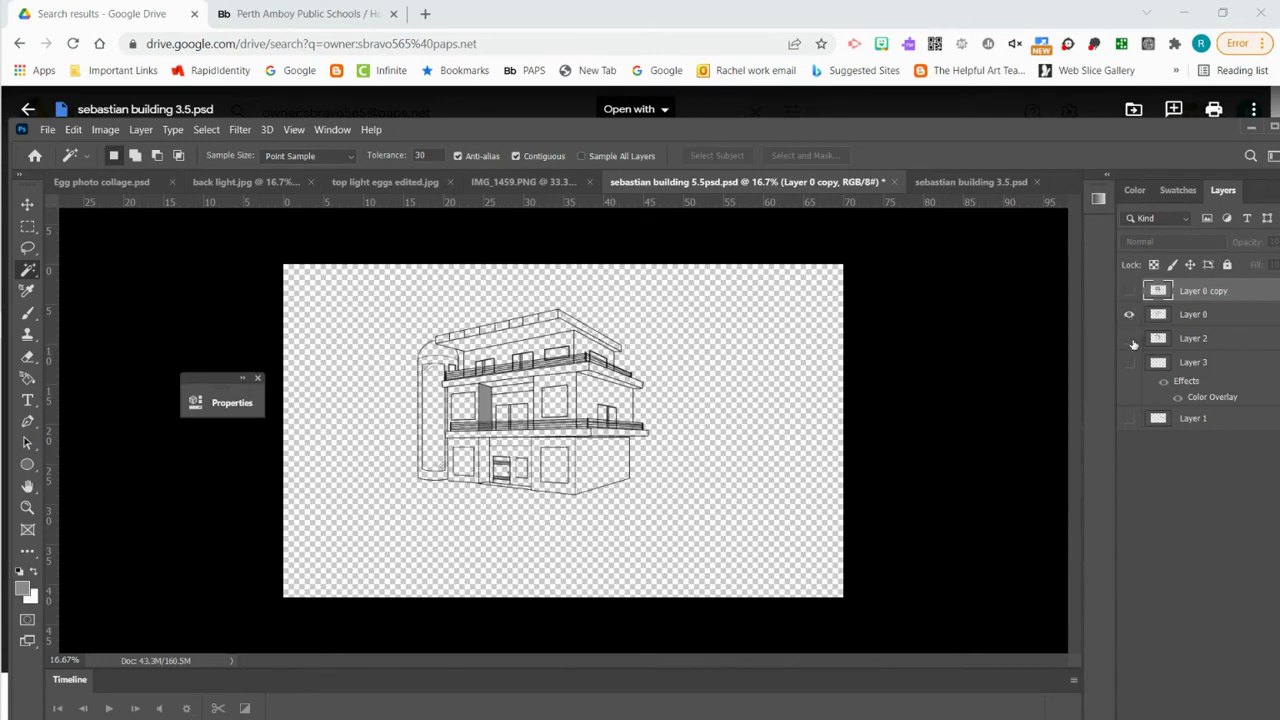
pyautogui.click(1129, 339)
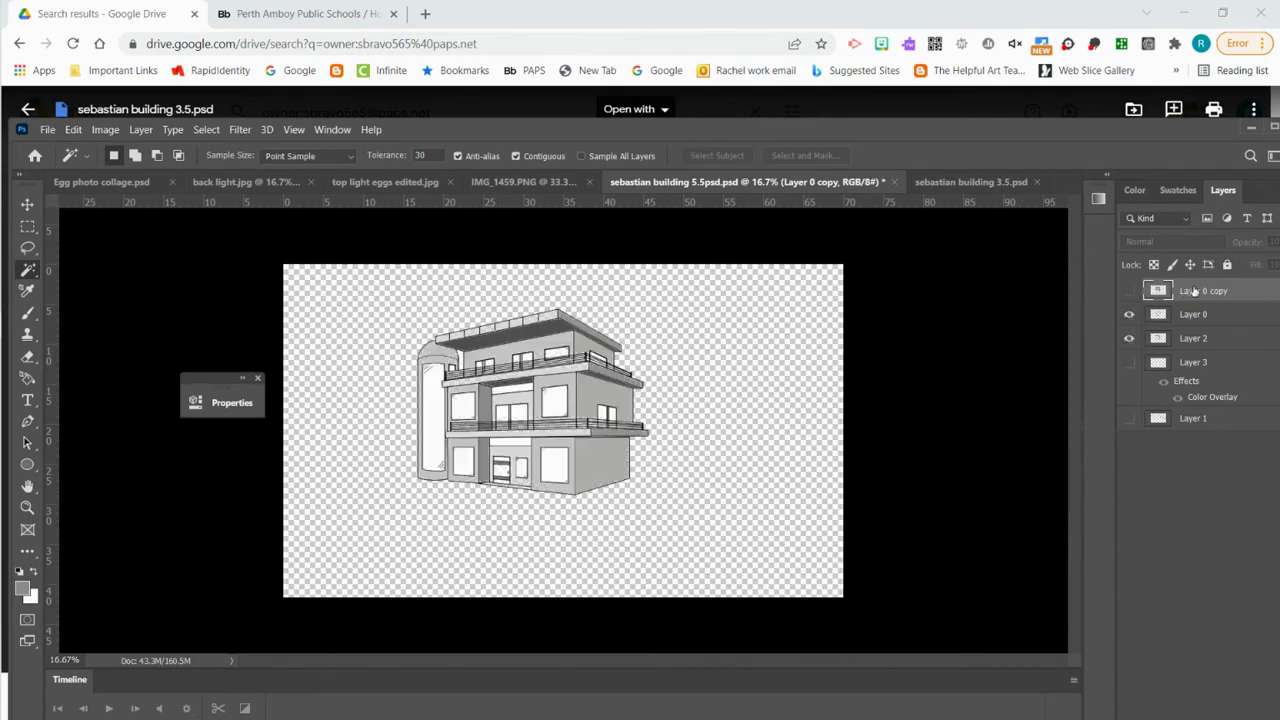
pyautogui.moveTo(1198, 290); pyautogui.dragTo(1167, 343)
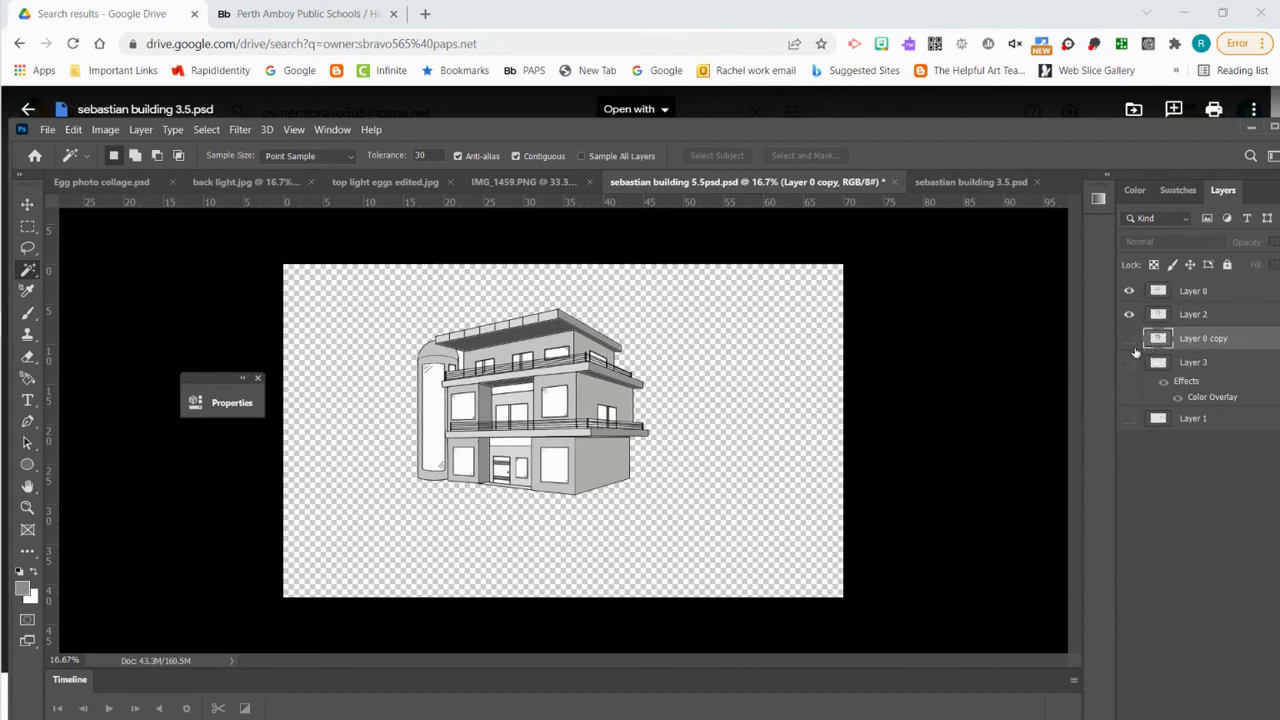
pyautogui.click(1129, 342)
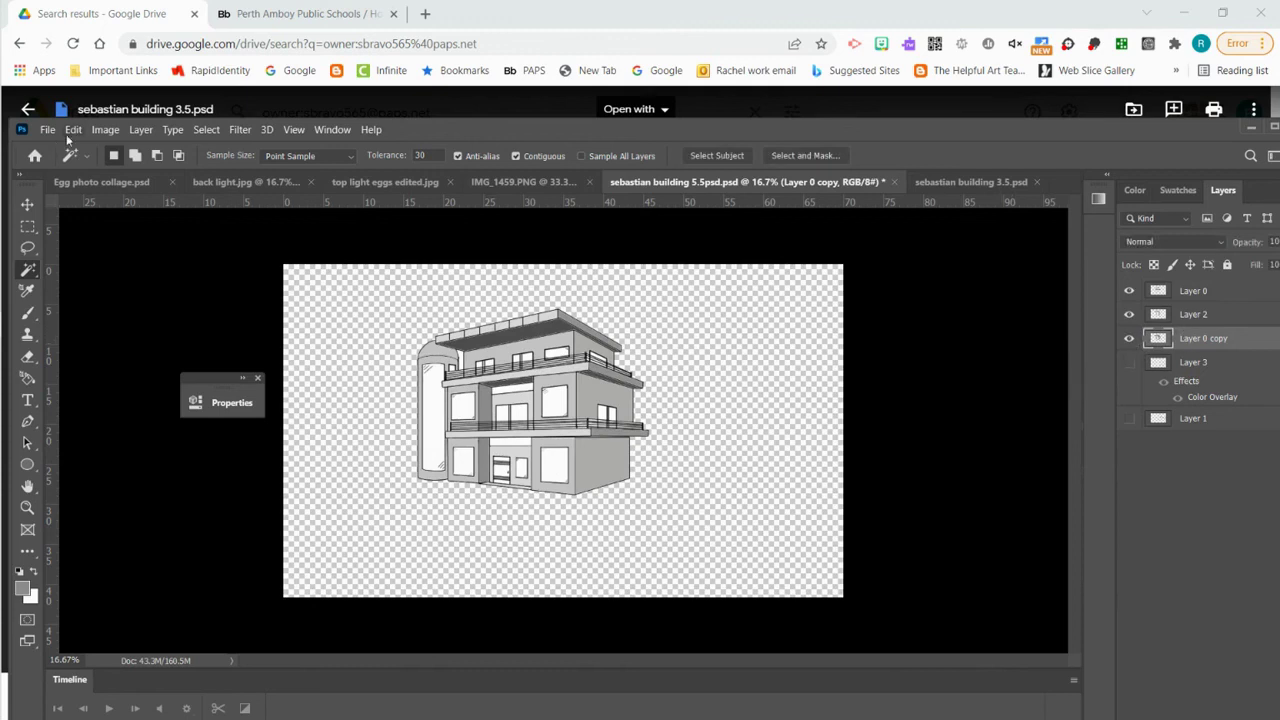
# Step: Apply a black Color Overlay layer style at 100% opacity and Normal blend mode to Layer 0 copy
pyautogui.click(134, 130)
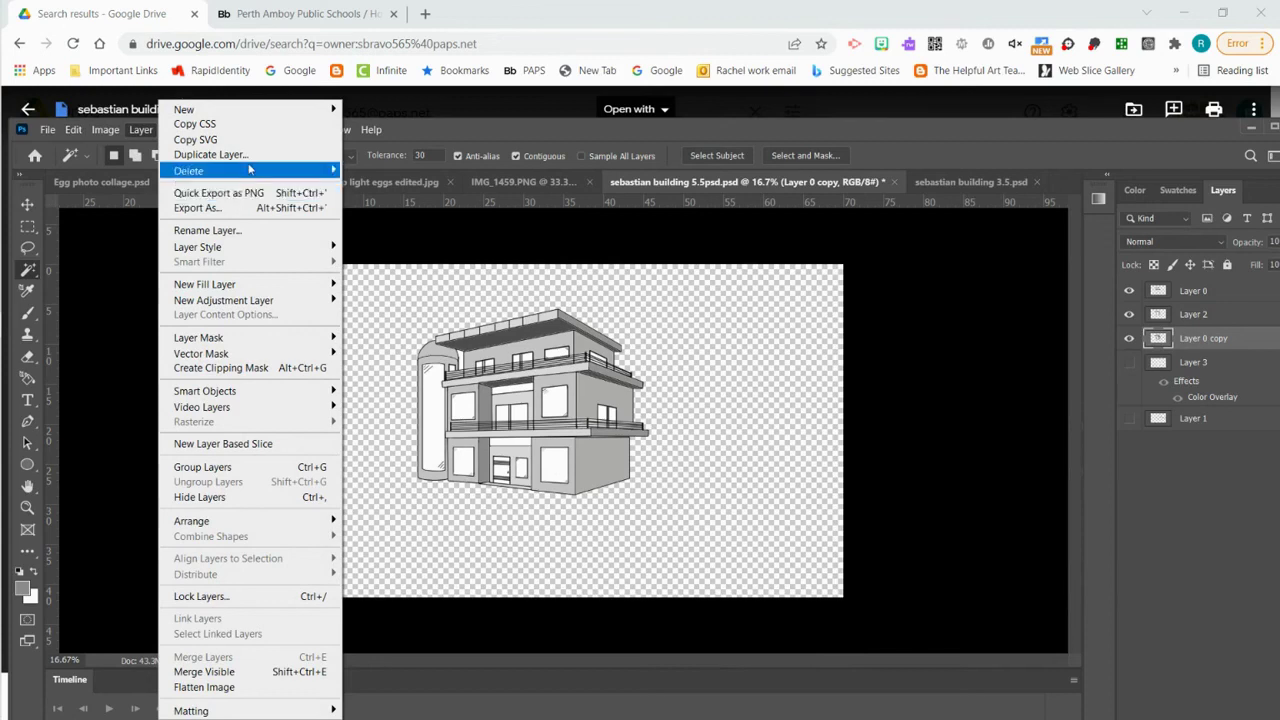
pyautogui.moveTo(250, 170)
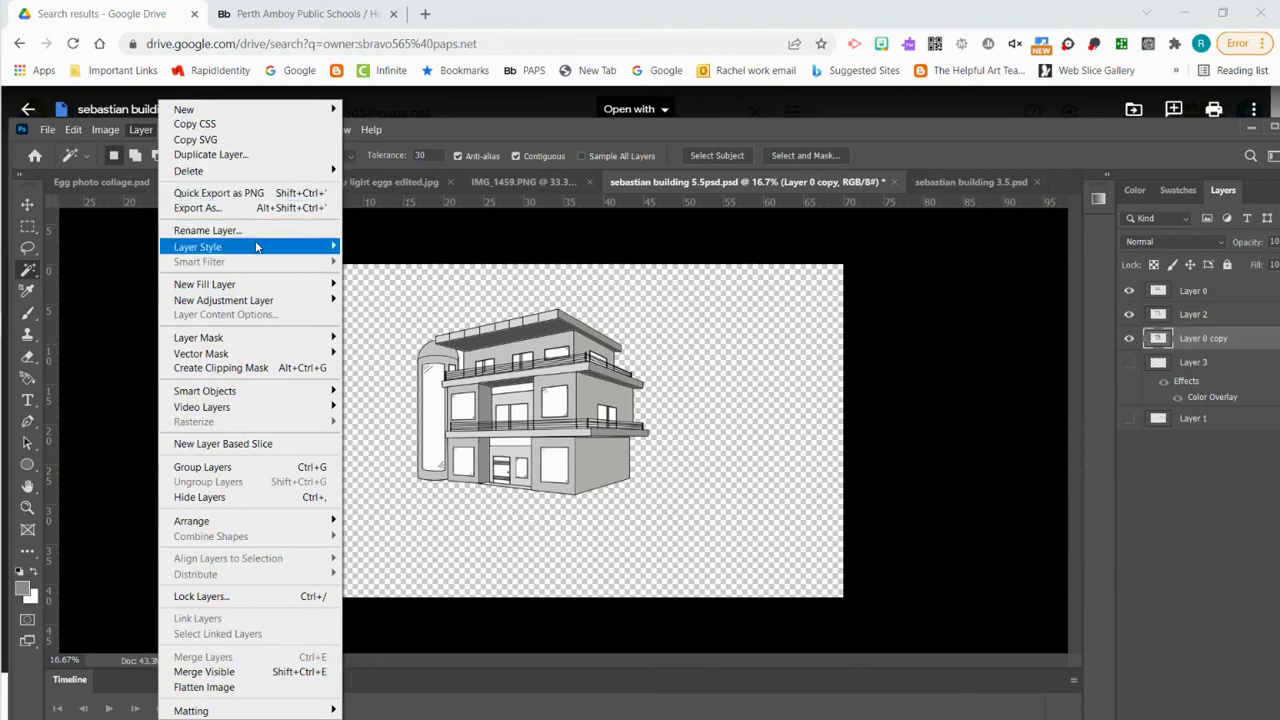
pyautogui.moveTo(263, 248)
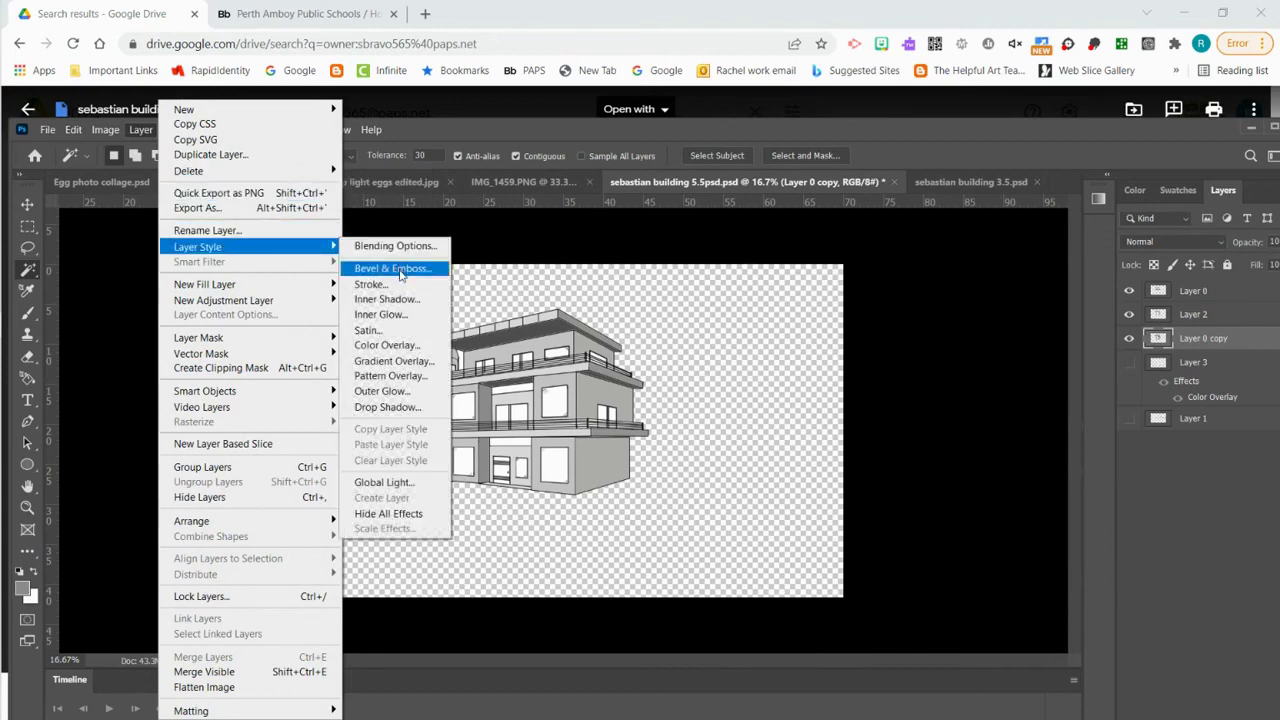
pyautogui.click(390, 346)
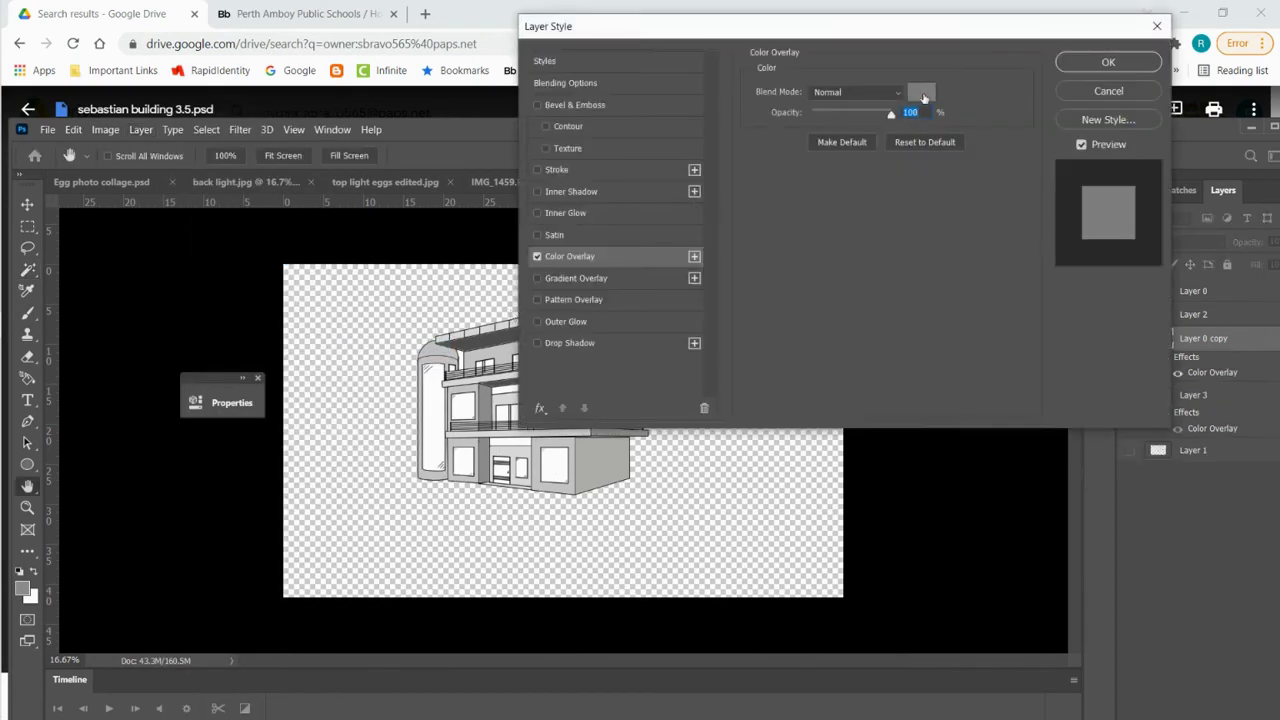
pyautogui.click(922, 94)
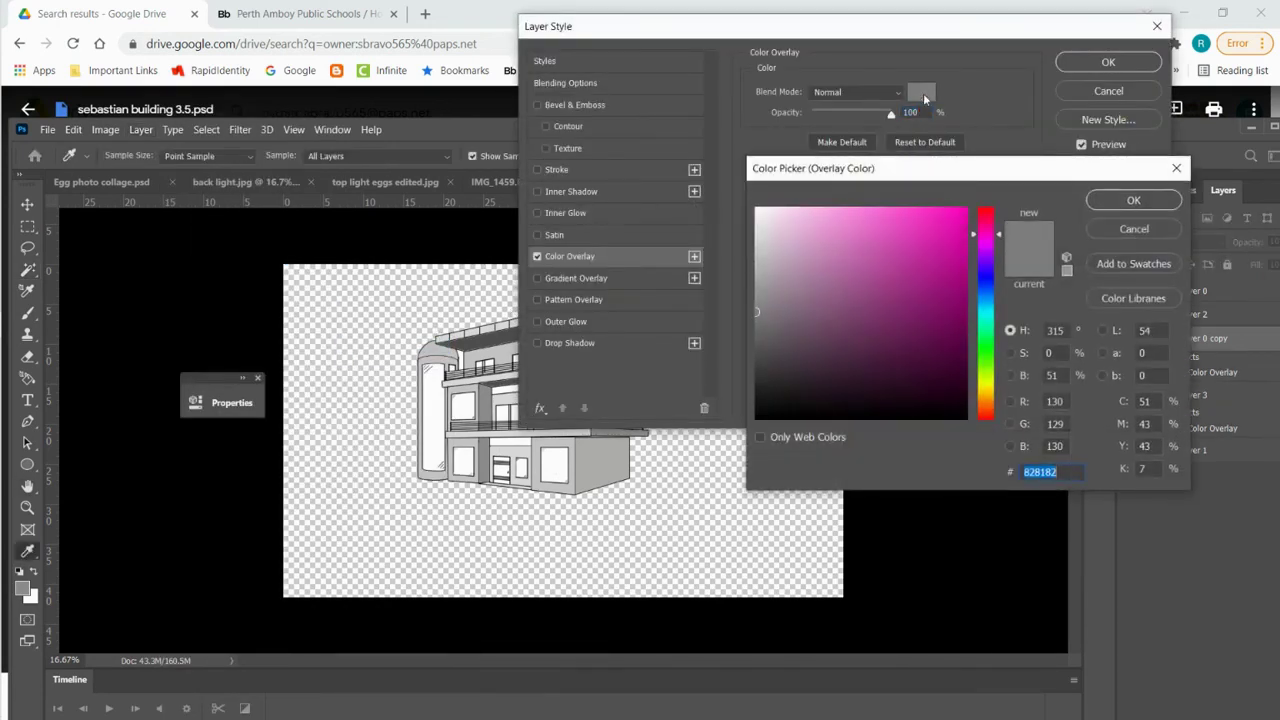
pyautogui.click(966, 414)
pyautogui.click(1131, 202)
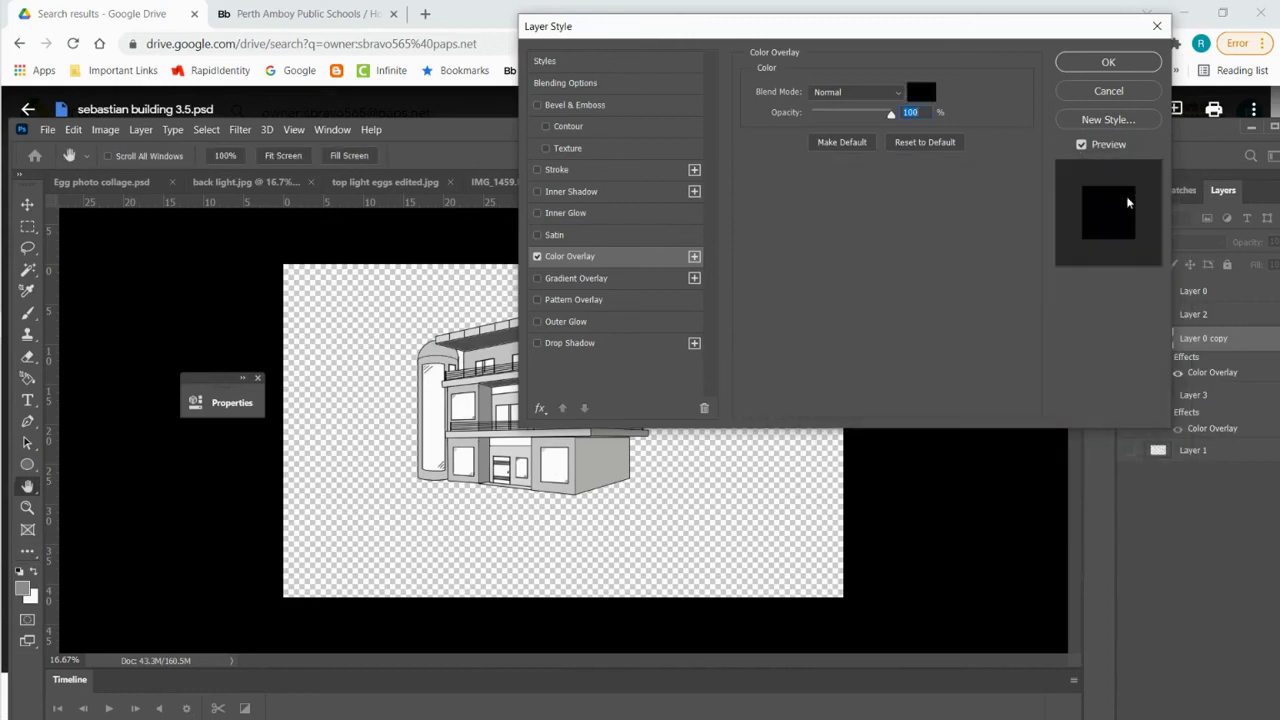
pyautogui.click(1116, 62)
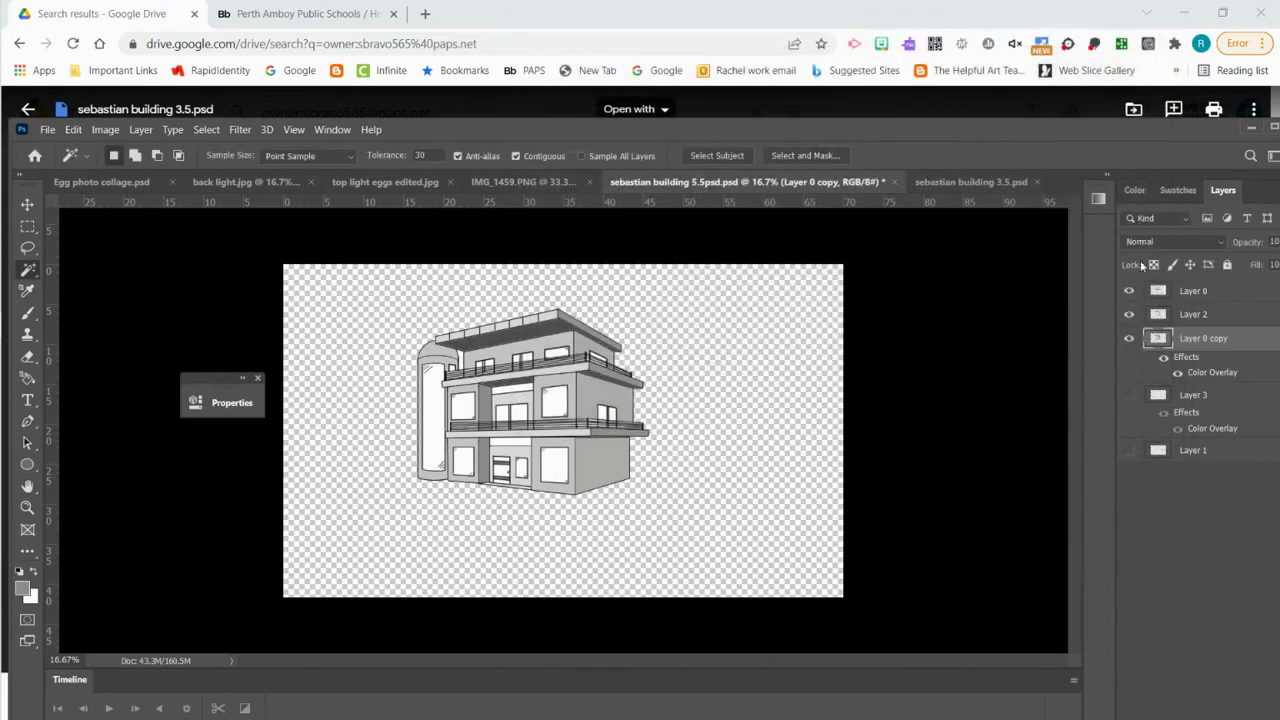
# Step: Hide Layer 0 and Layer 2 and use Distort to squash the black silhouette down to about 38% height
pyautogui.click(1129, 290)
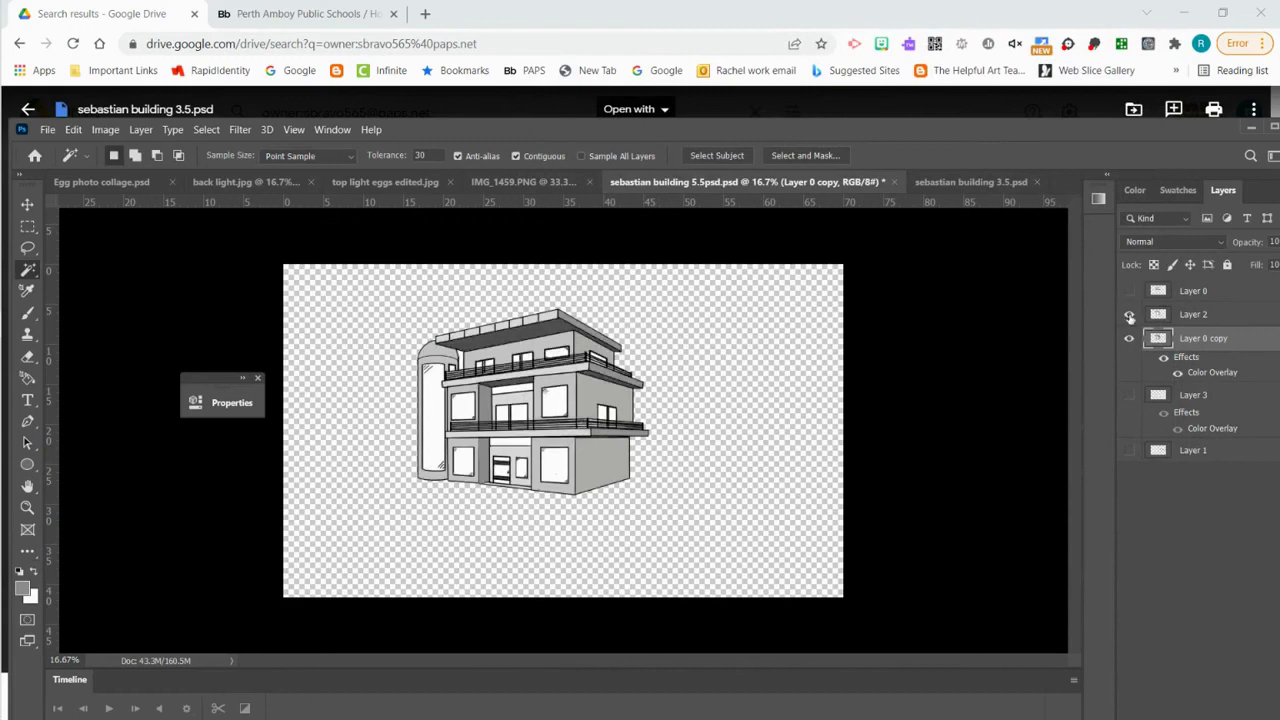
pyautogui.click(1129, 314)
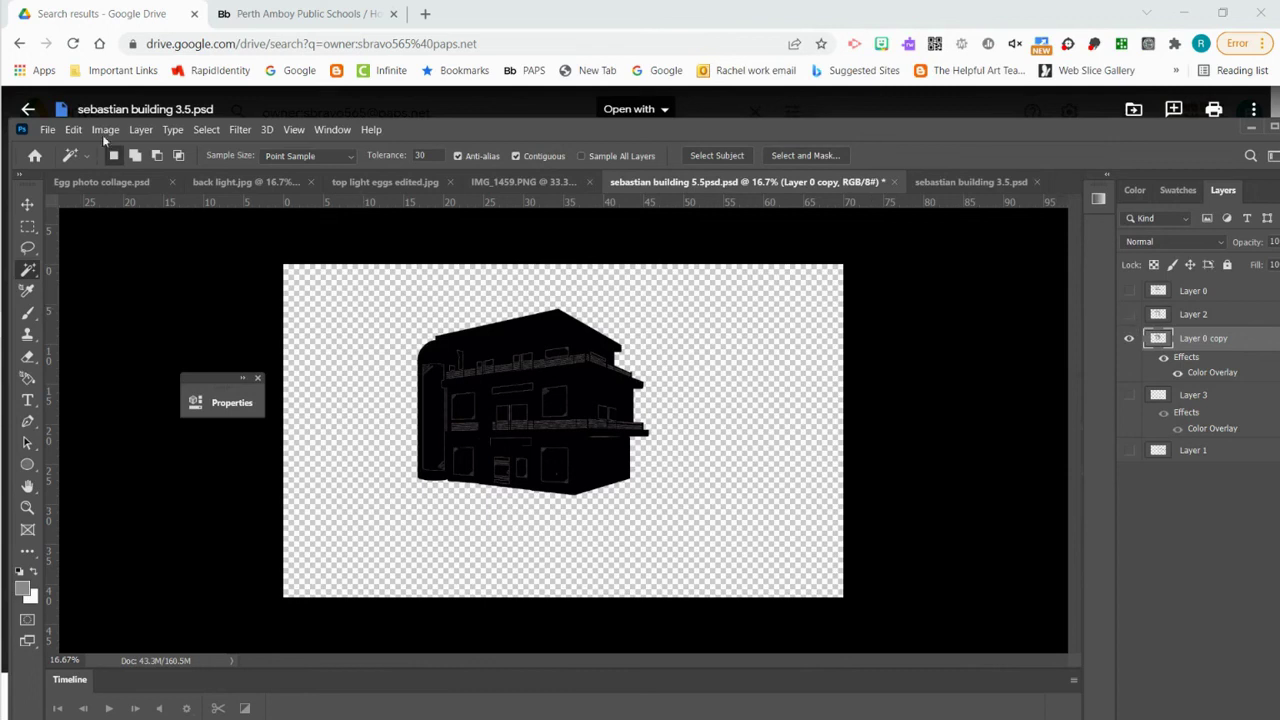
pyautogui.click(75, 131)
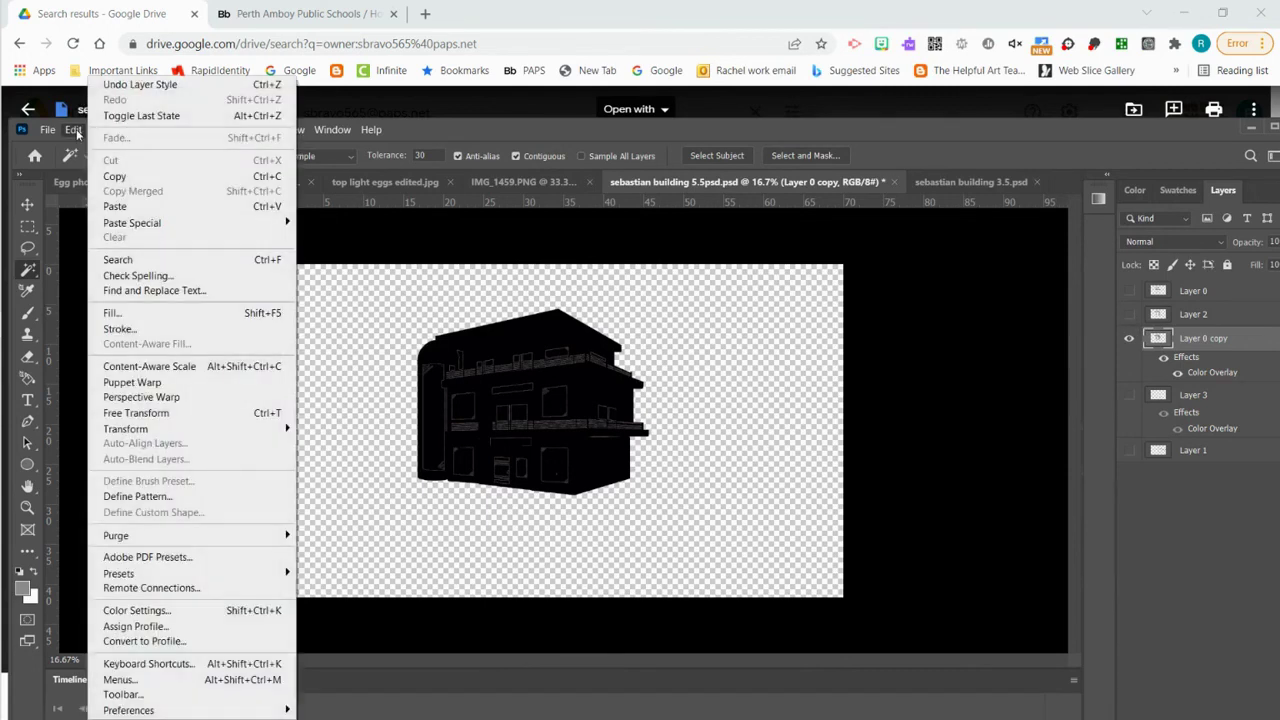
pyautogui.moveTo(166, 433)
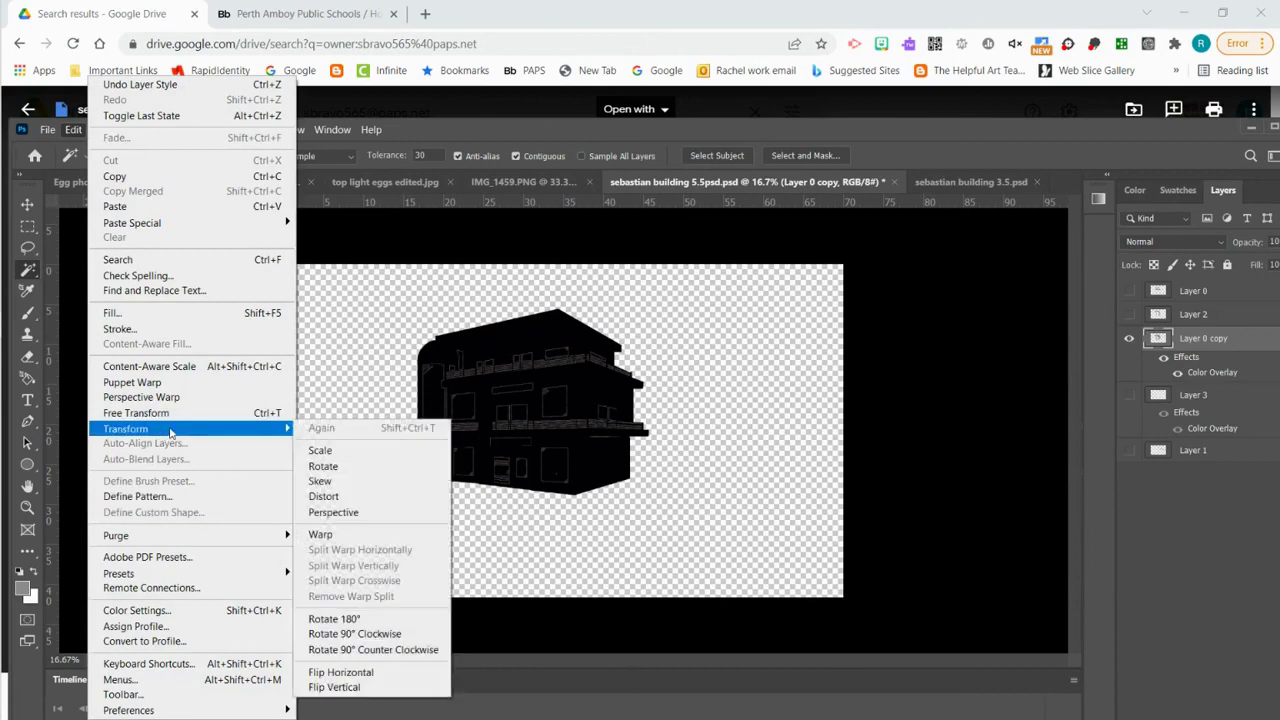
pyautogui.click(345, 500)
pyautogui.moveTo(536, 310); pyautogui.dragTo(538, 467)
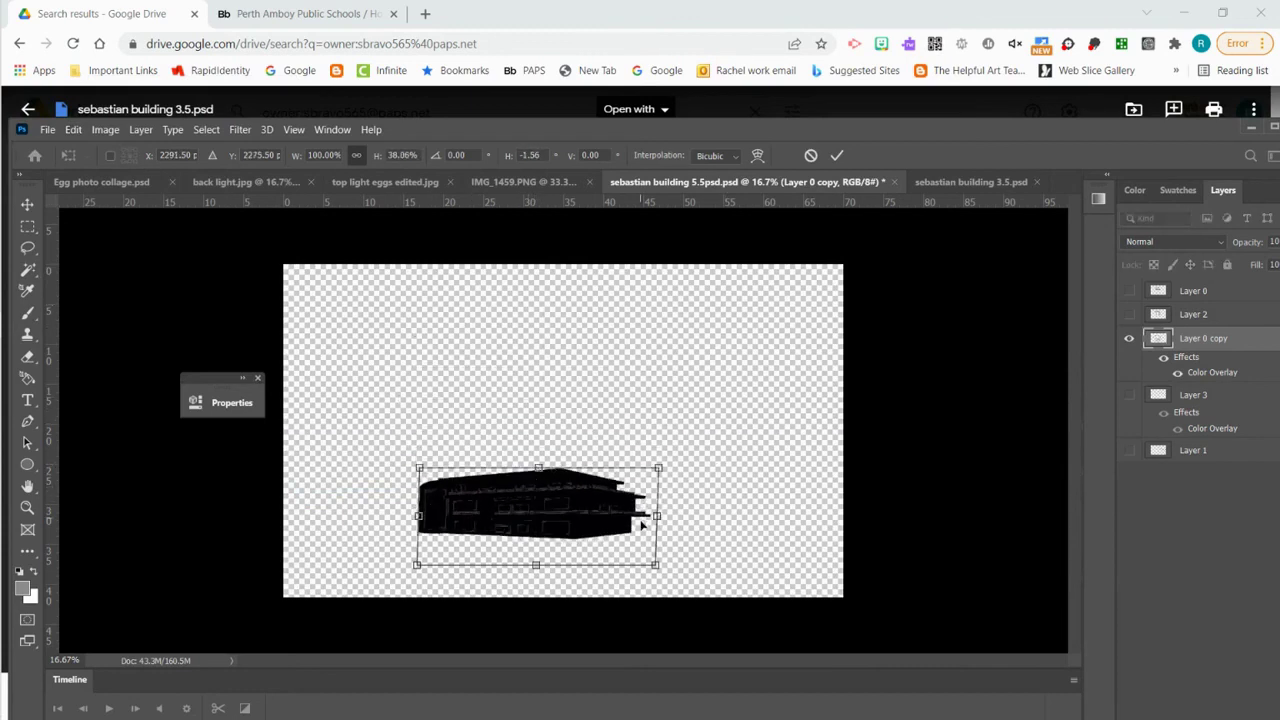
# Step: Distort the silhouette into a long slanted ground shadow, about 160% wide and 22% high, and apply the transform
pyautogui.moveTo(660, 517); pyautogui.dragTo(736, 516)
pyautogui.moveTo(419, 468); pyautogui.dragTo(502, 480)
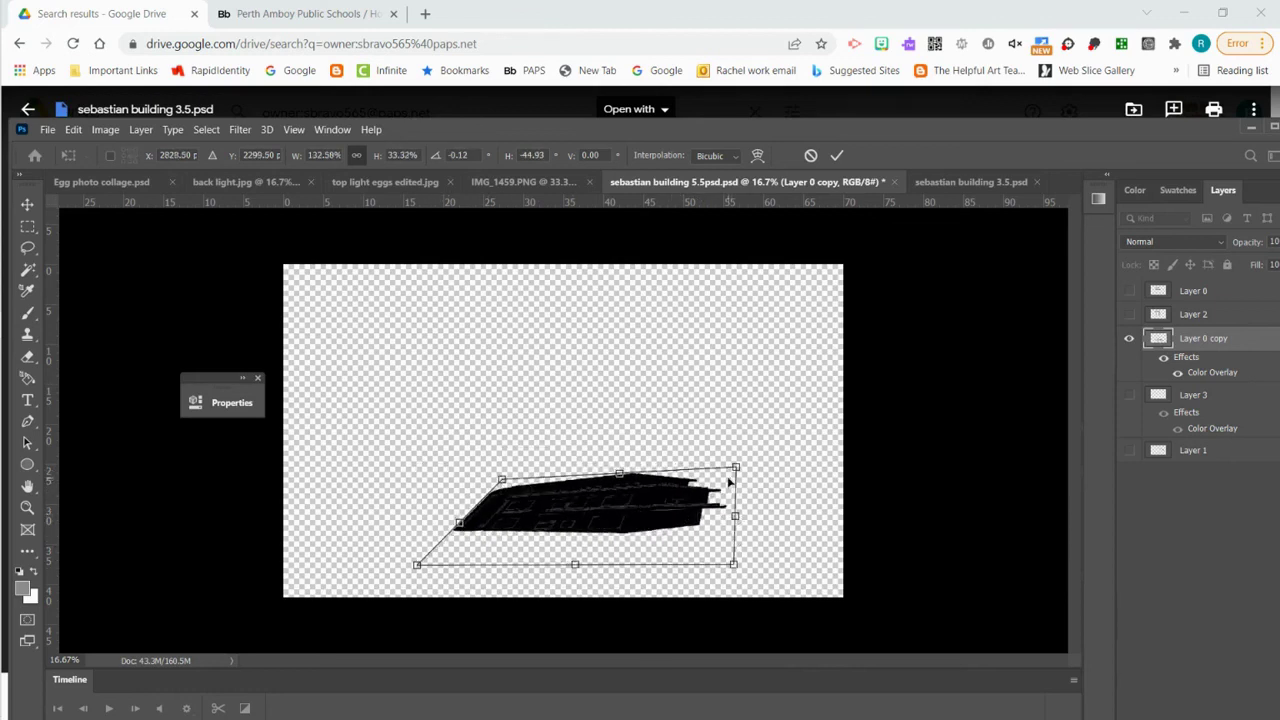
pyautogui.moveTo(737, 468); pyautogui.dragTo(866, 466)
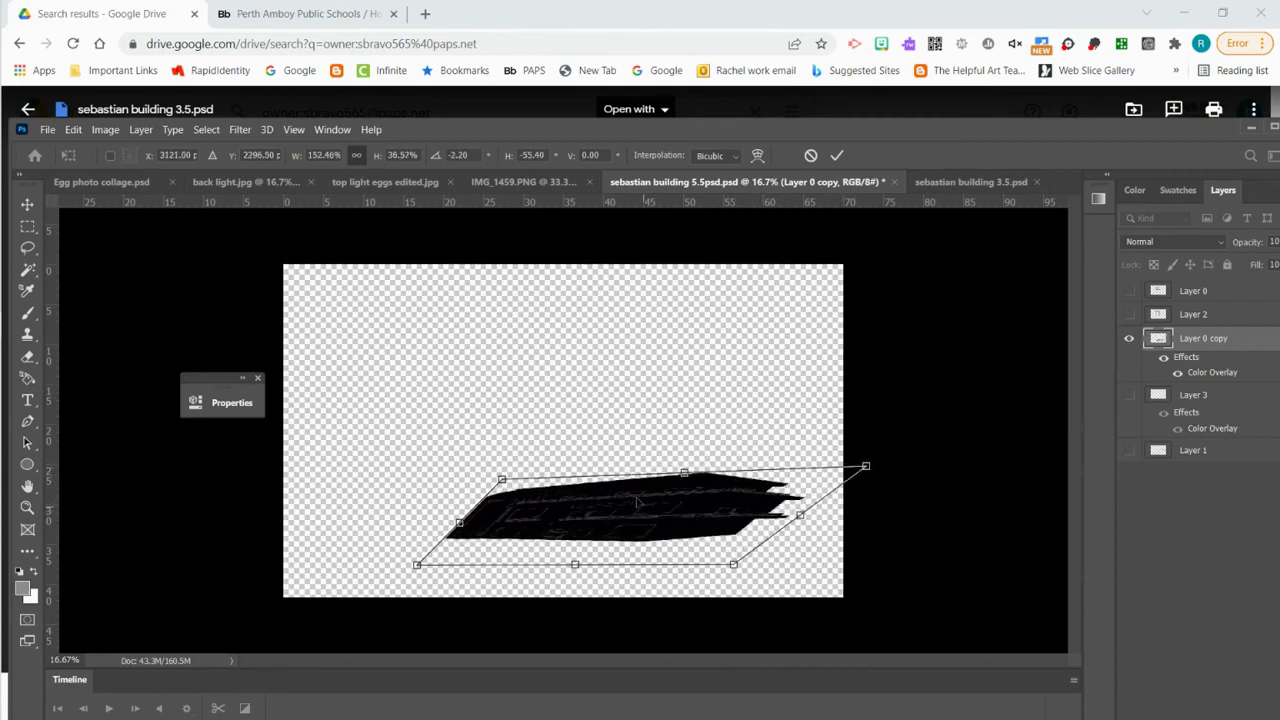
pyautogui.moveTo(685, 478); pyautogui.dragTo(688, 508)
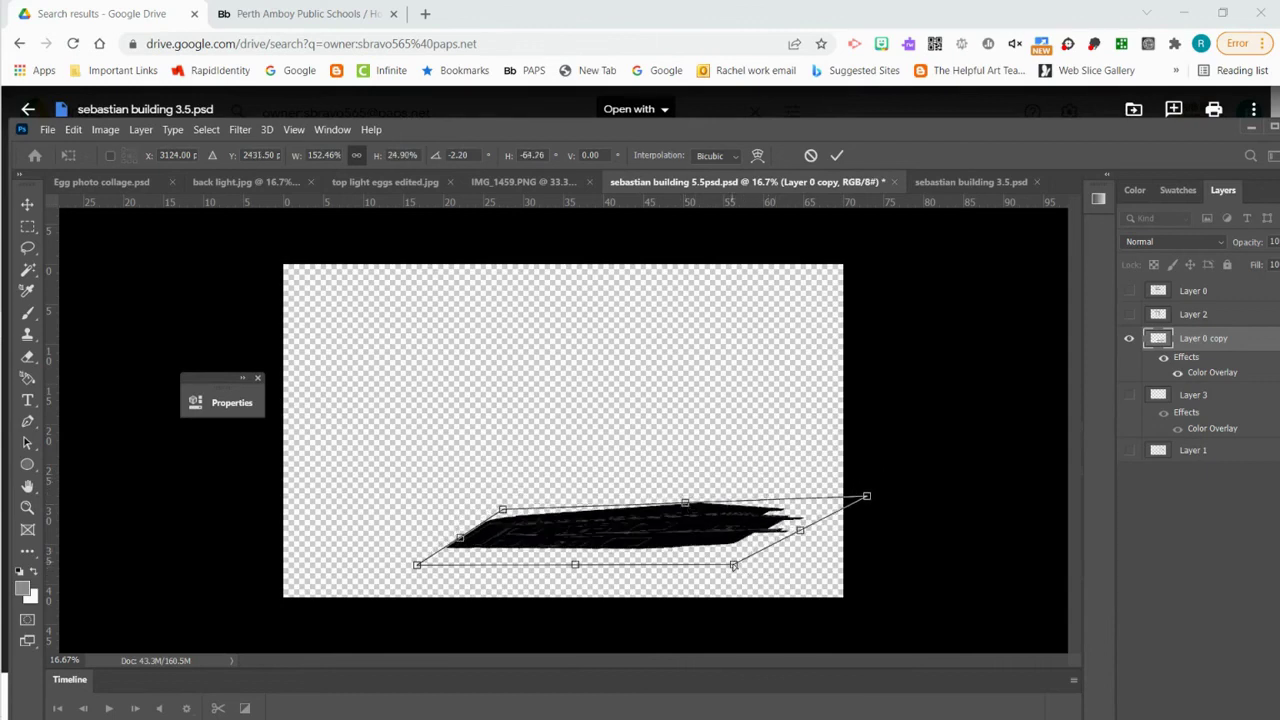
pyautogui.moveTo(734, 566); pyautogui.dragTo(733, 559)
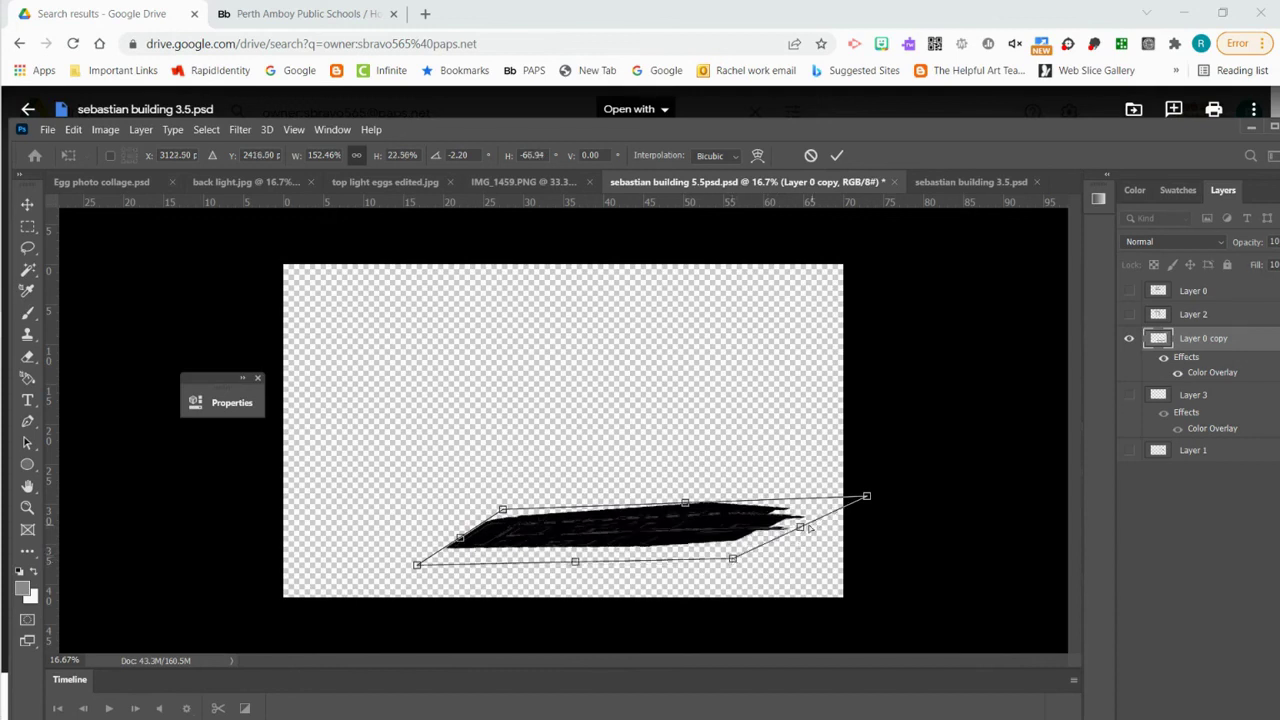
pyautogui.moveTo(801, 527); pyautogui.dragTo(817, 532)
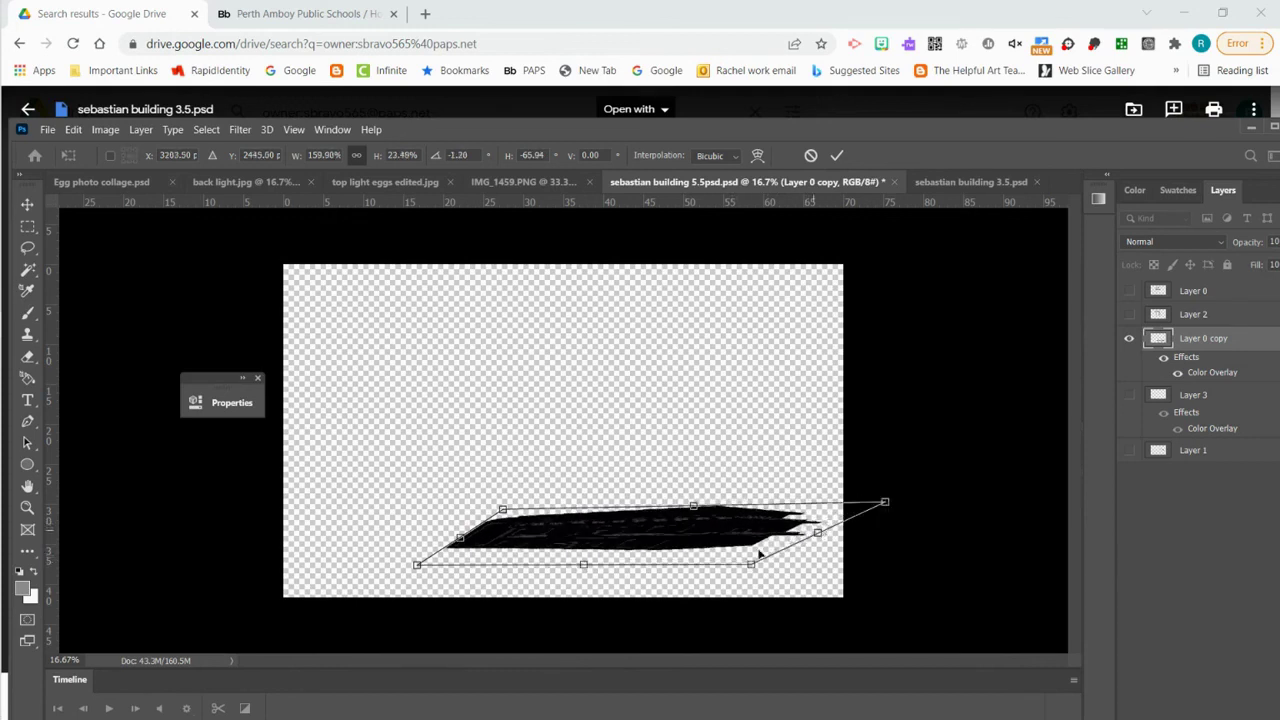
pyautogui.moveTo(584, 566); pyautogui.dragTo(587, 562)
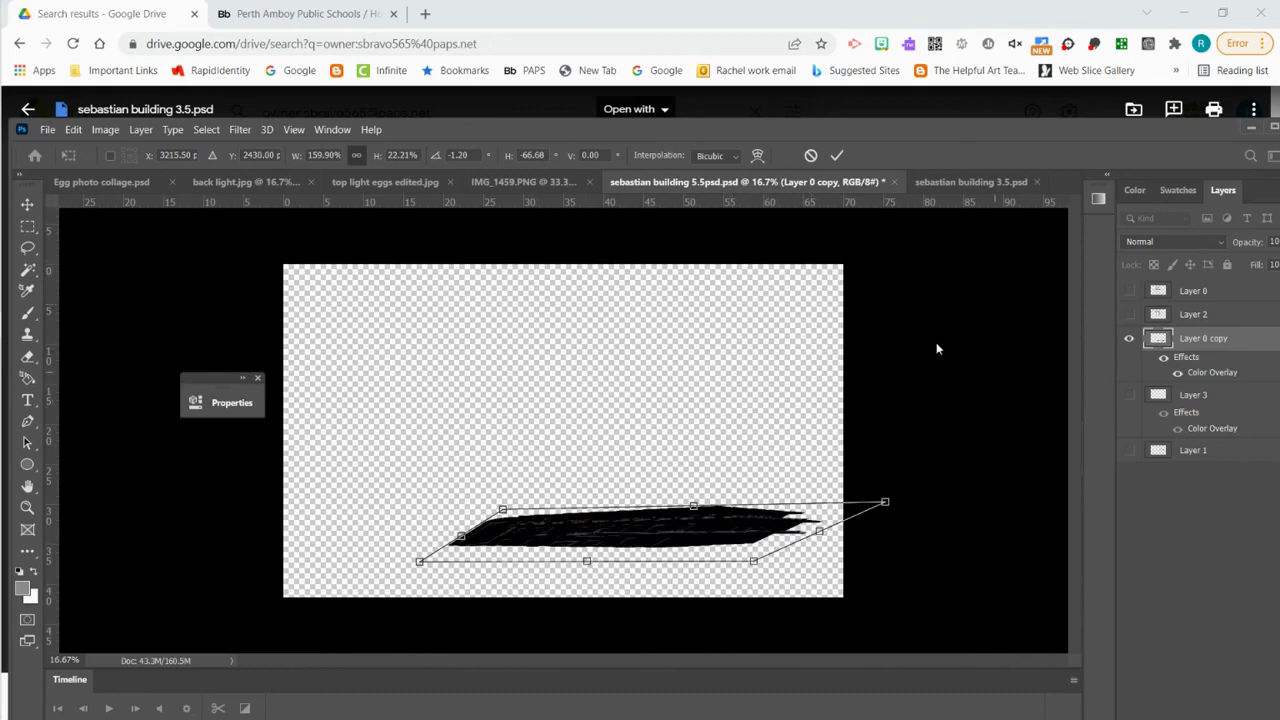
pyautogui.click(836, 155)
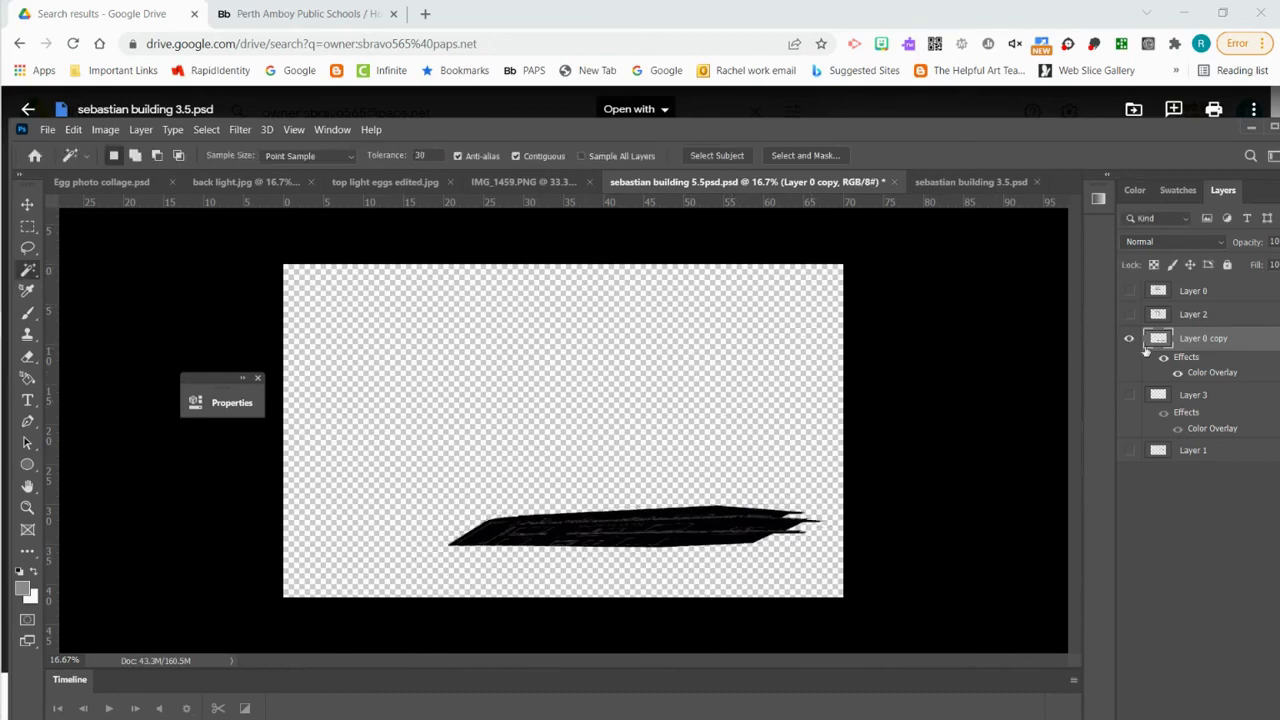
# Step: Show Layer 2 and Layer 0 again and move the black shadow up against the base of the building
pyautogui.click(1129, 314)
pyautogui.click(1129, 291)
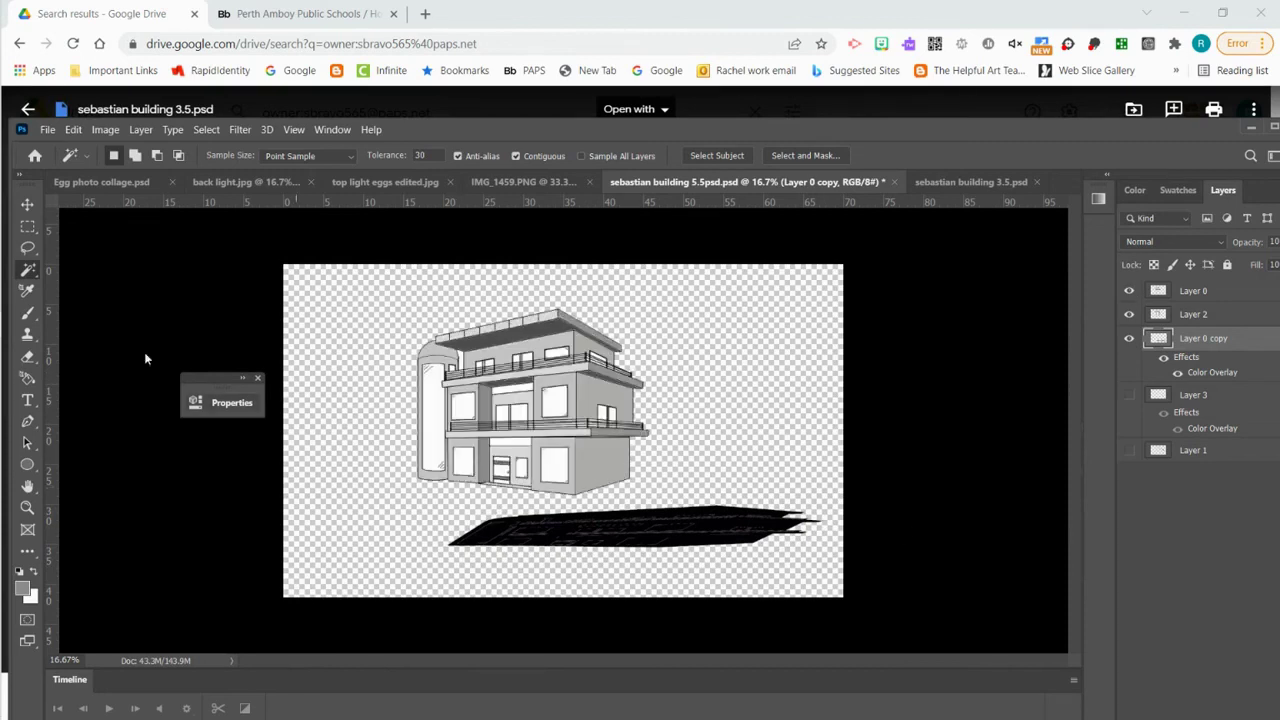
pyautogui.click(27, 204)
pyautogui.moveTo(655, 548); pyautogui.dragTo(648, 502)
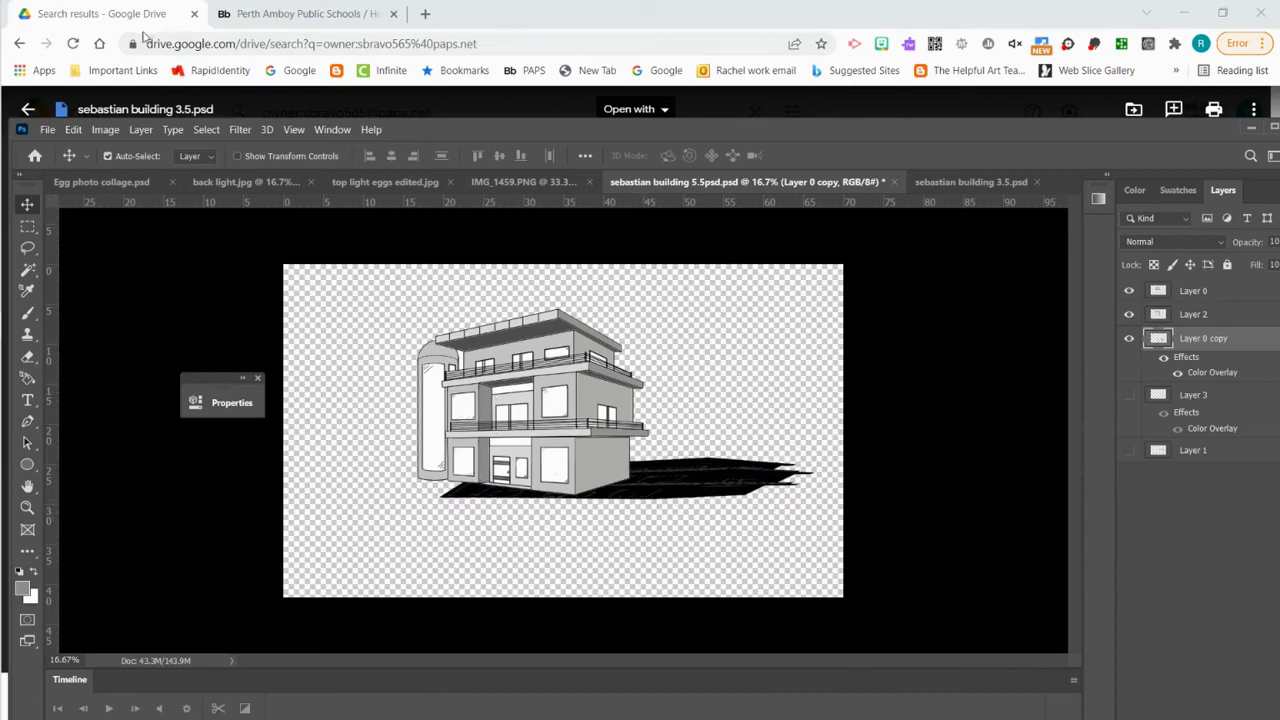
# Step: Skew the shadow's lower edge by about 8 degrees so it follows the building's base line, and apply the transform
pyautogui.click(74, 130)
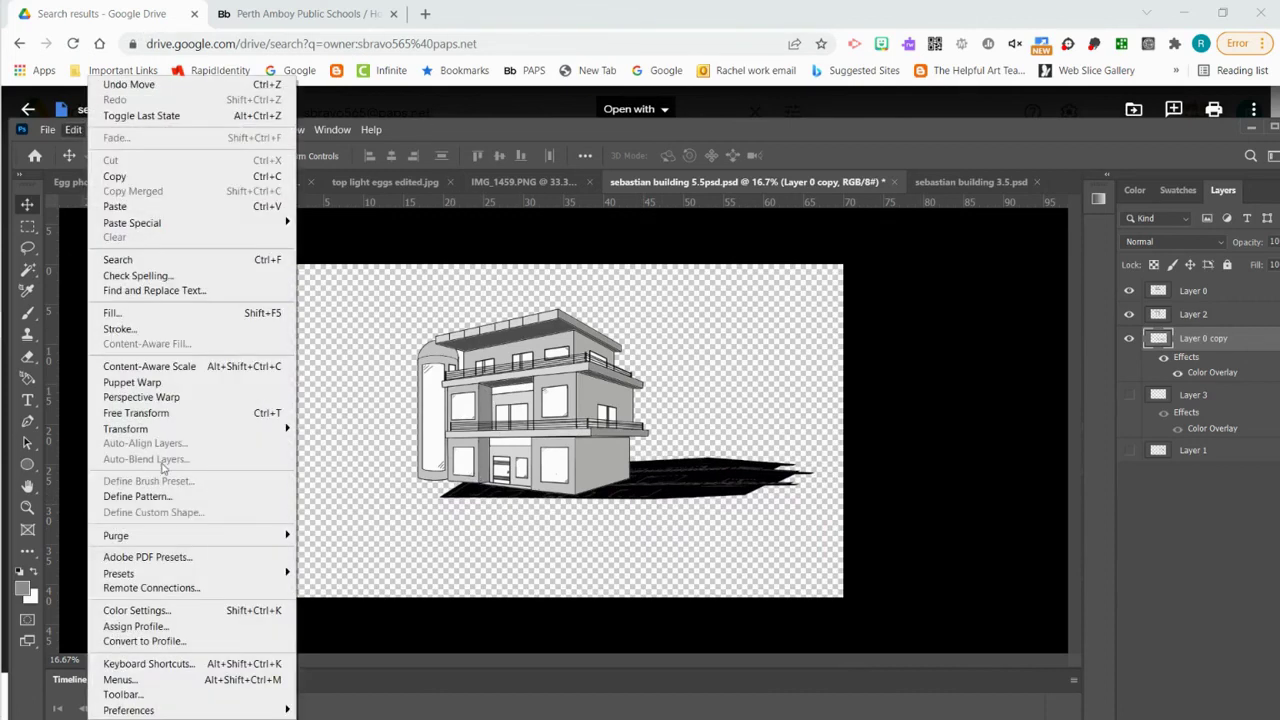
pyautogui.moveTo(179, 441)
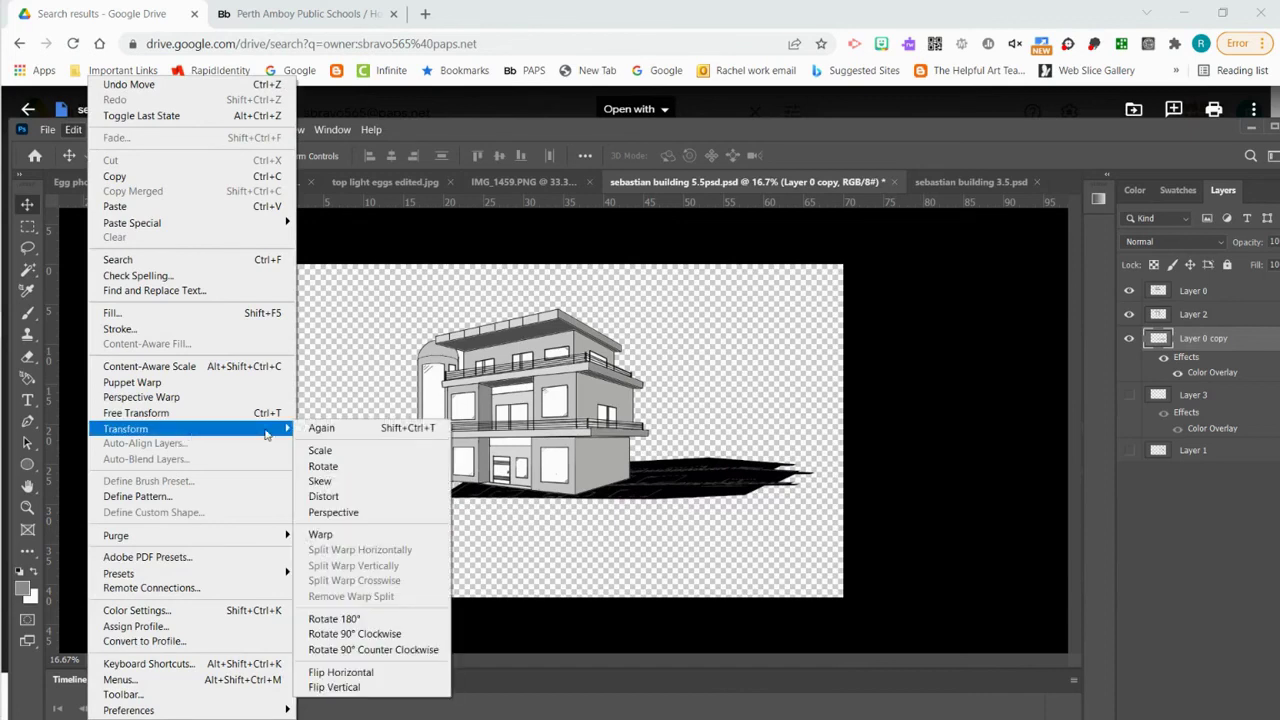
pyautogui.click(330, 484)
pyautogui.moveTo(438, 513); pyautogui.dragTo(438, 490)
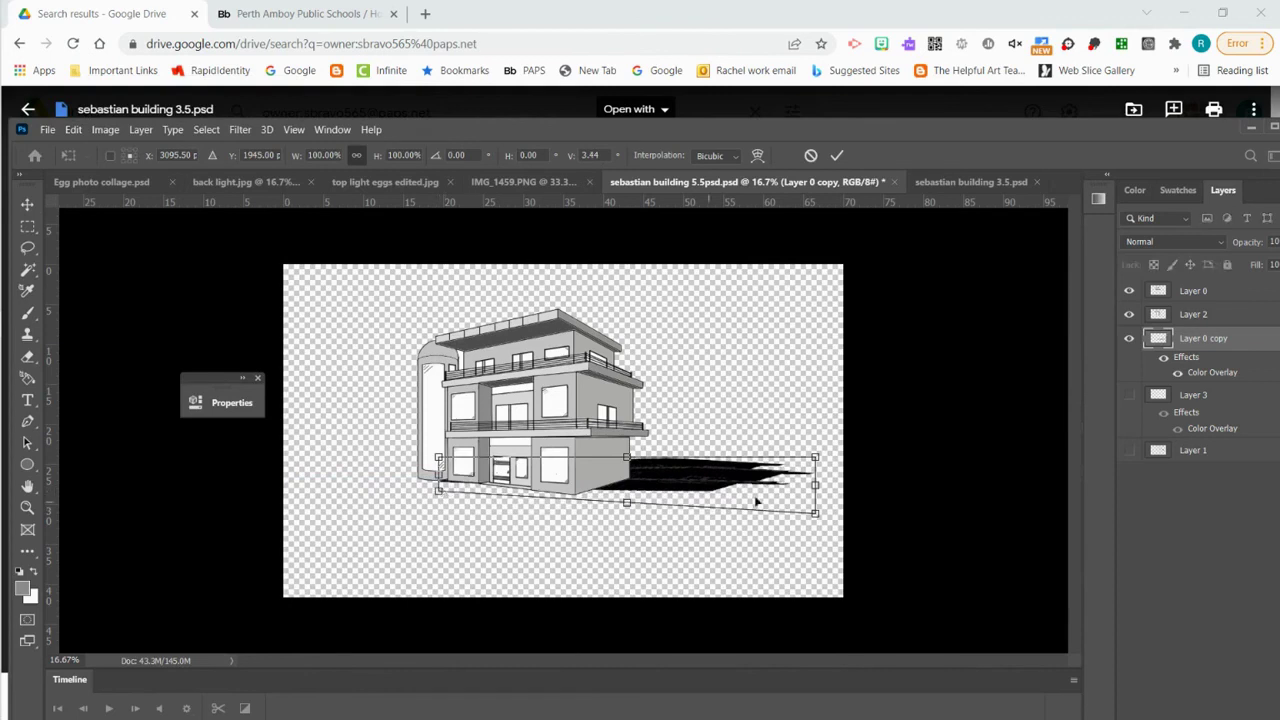
pyautogui.moveTo(815, 519); pyautogui.dragTo(816, 544)
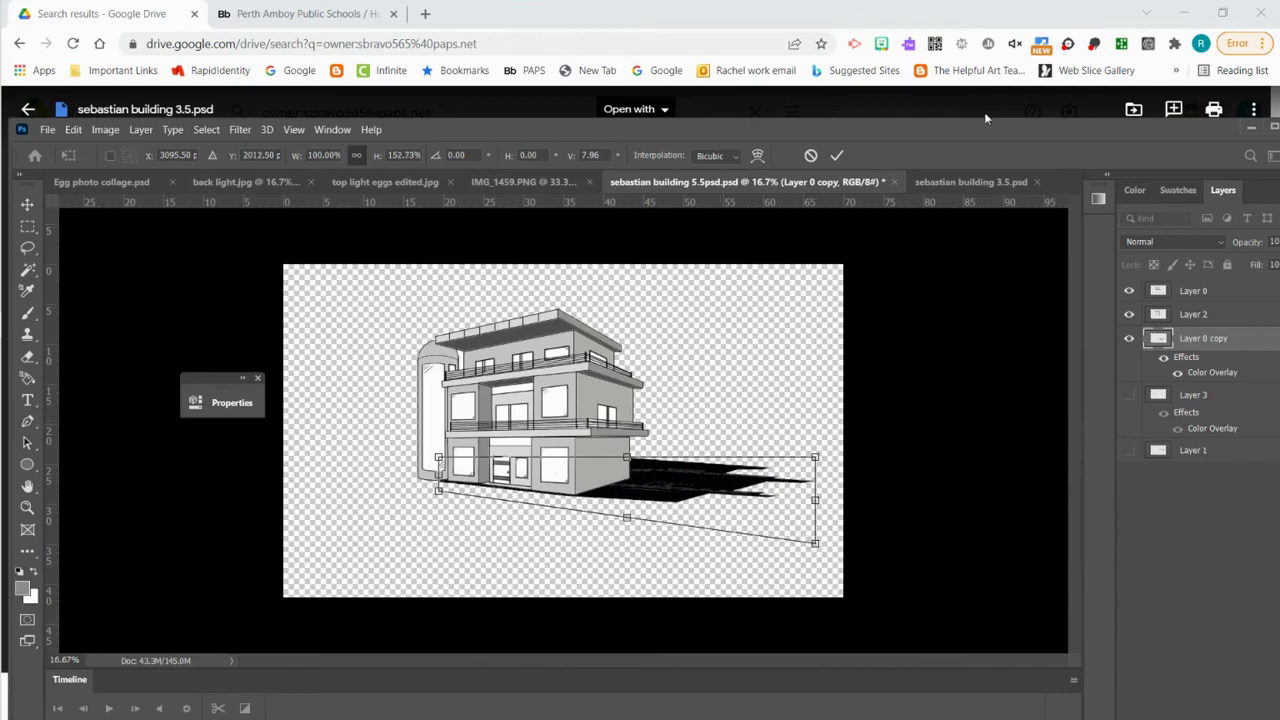
pyautogui.click(837, 158)
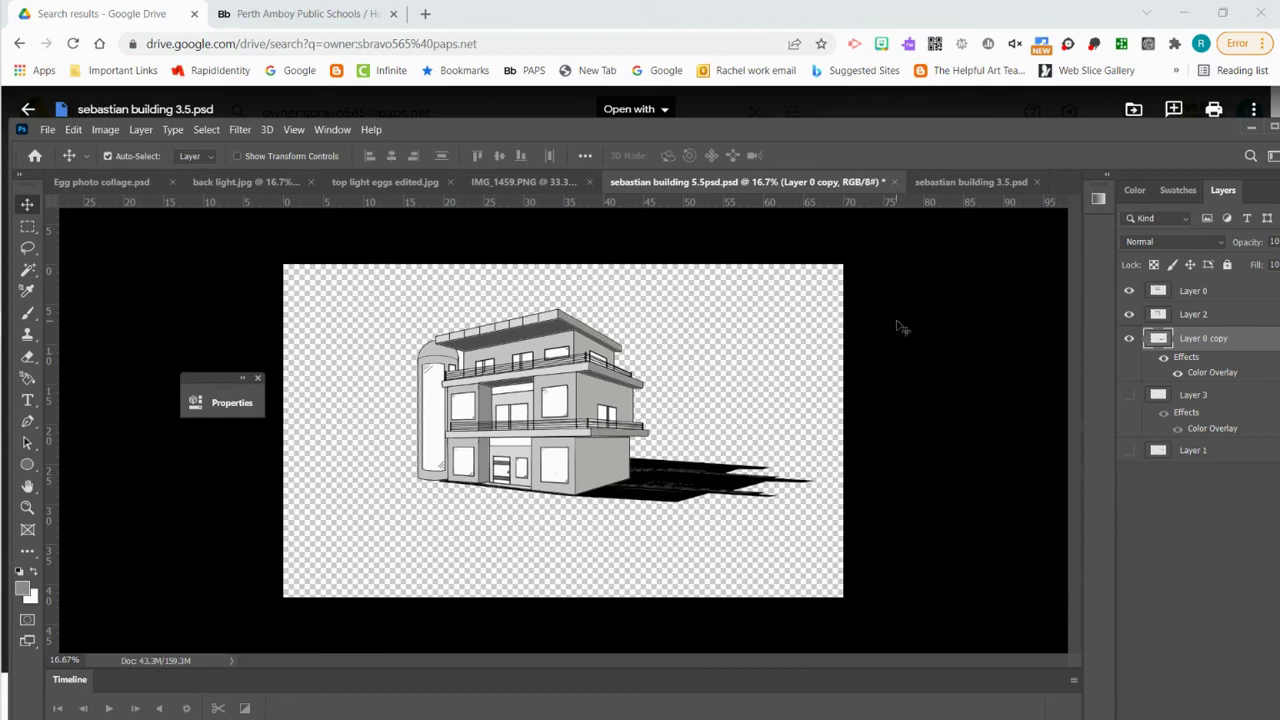
# Step: In the 3.5.psd building document, show the building photo on Layer 0 and hide Layer 3, Layer 4 and Layer 2
pyautogui.click(989, 187)
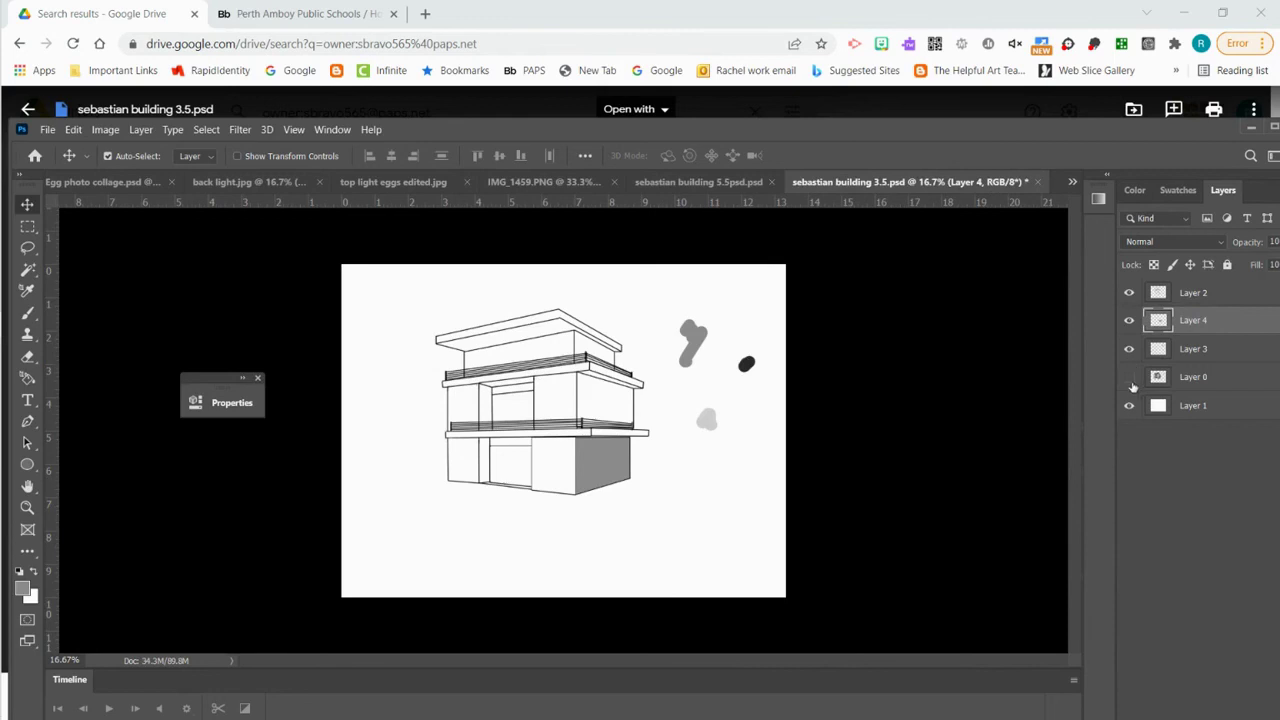
pyautogui.click(1129, 377)
pyautogui.click(1129, 349)
pyautogui.click(1129, 320)
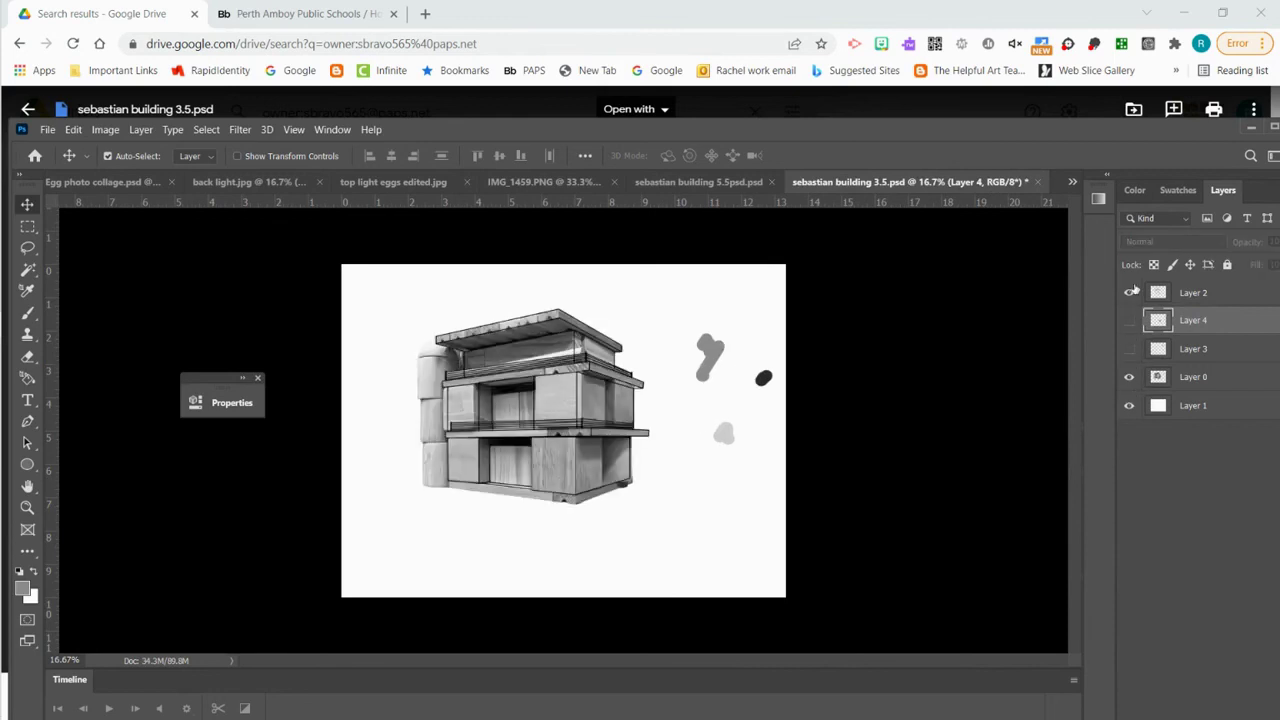
pyautogui.click(1129, 292)
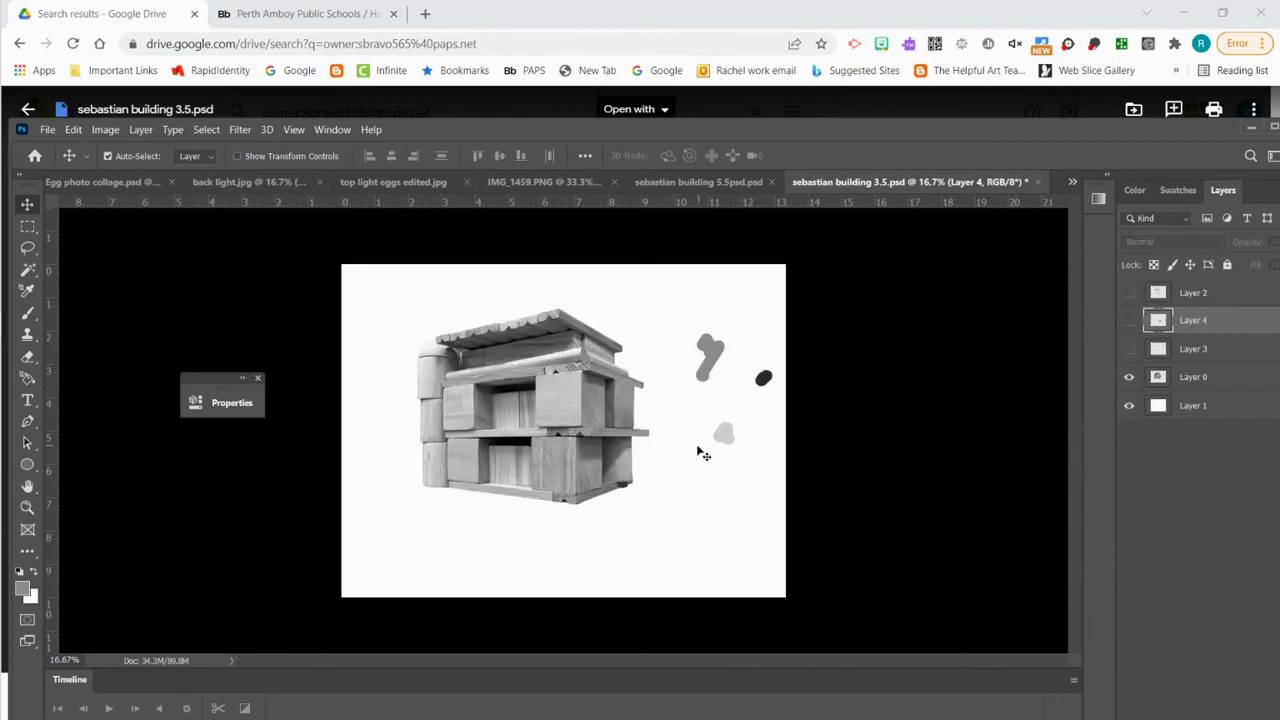